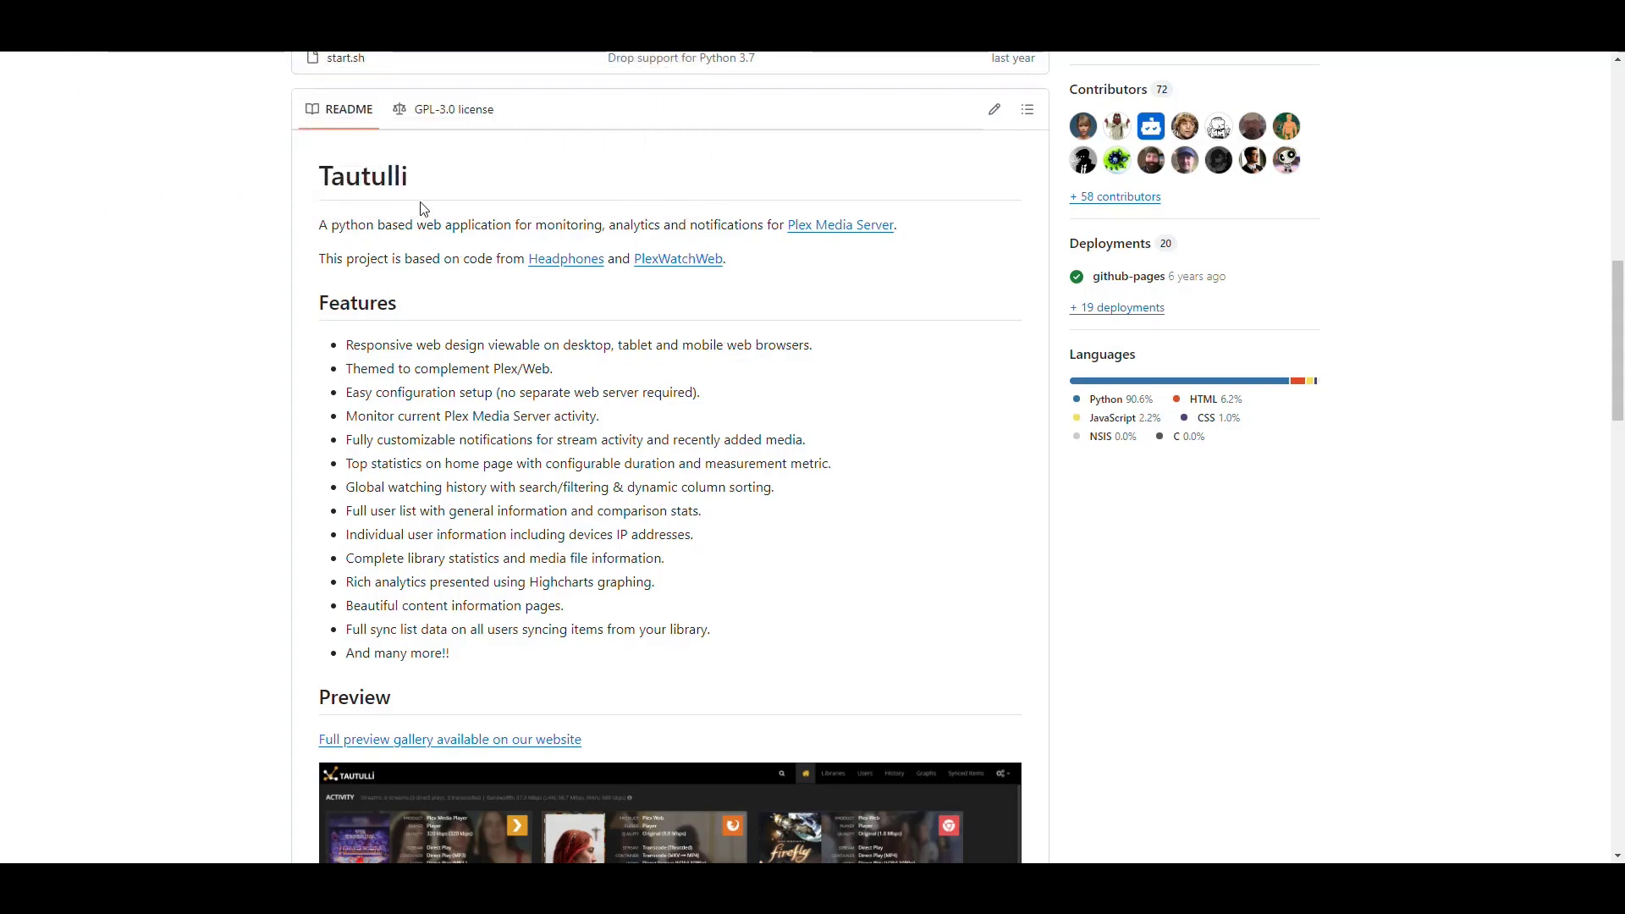
Highlight the Tautulli heading on the website's About section
{"action": "double_click", "coordinate": [405, 175]}
{"action": "left_click", "coordinate": [412, 229]}
{"action": "scroll", "coordinate": [227, 302], "scroll_direction": "up", "scroll_amount": 10}
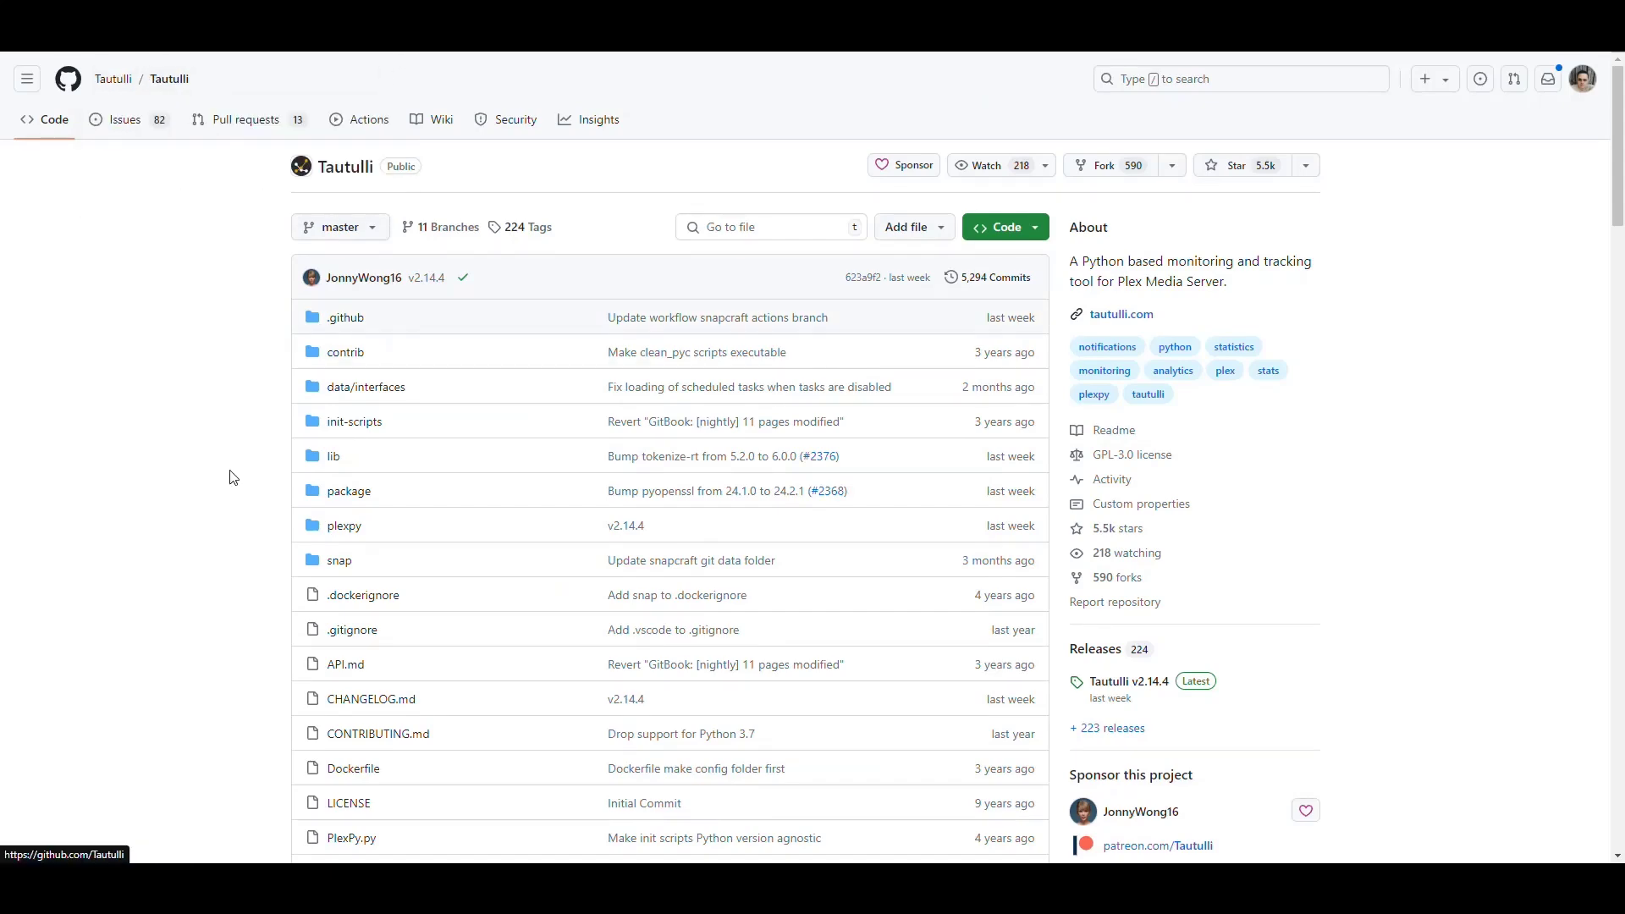
{"action": "scroll", "coordinate": [198, 412], "scroll_direction": "down", "scroll_amount": 7}
{"action": "scroll", "coordinate": [198, 413], "scroll_direction": "down", "scroll_amount": 6}
{"action": "scroll", "coordinate": [199, 410], "scroll_direction": "up", "scroll_amount": 1}
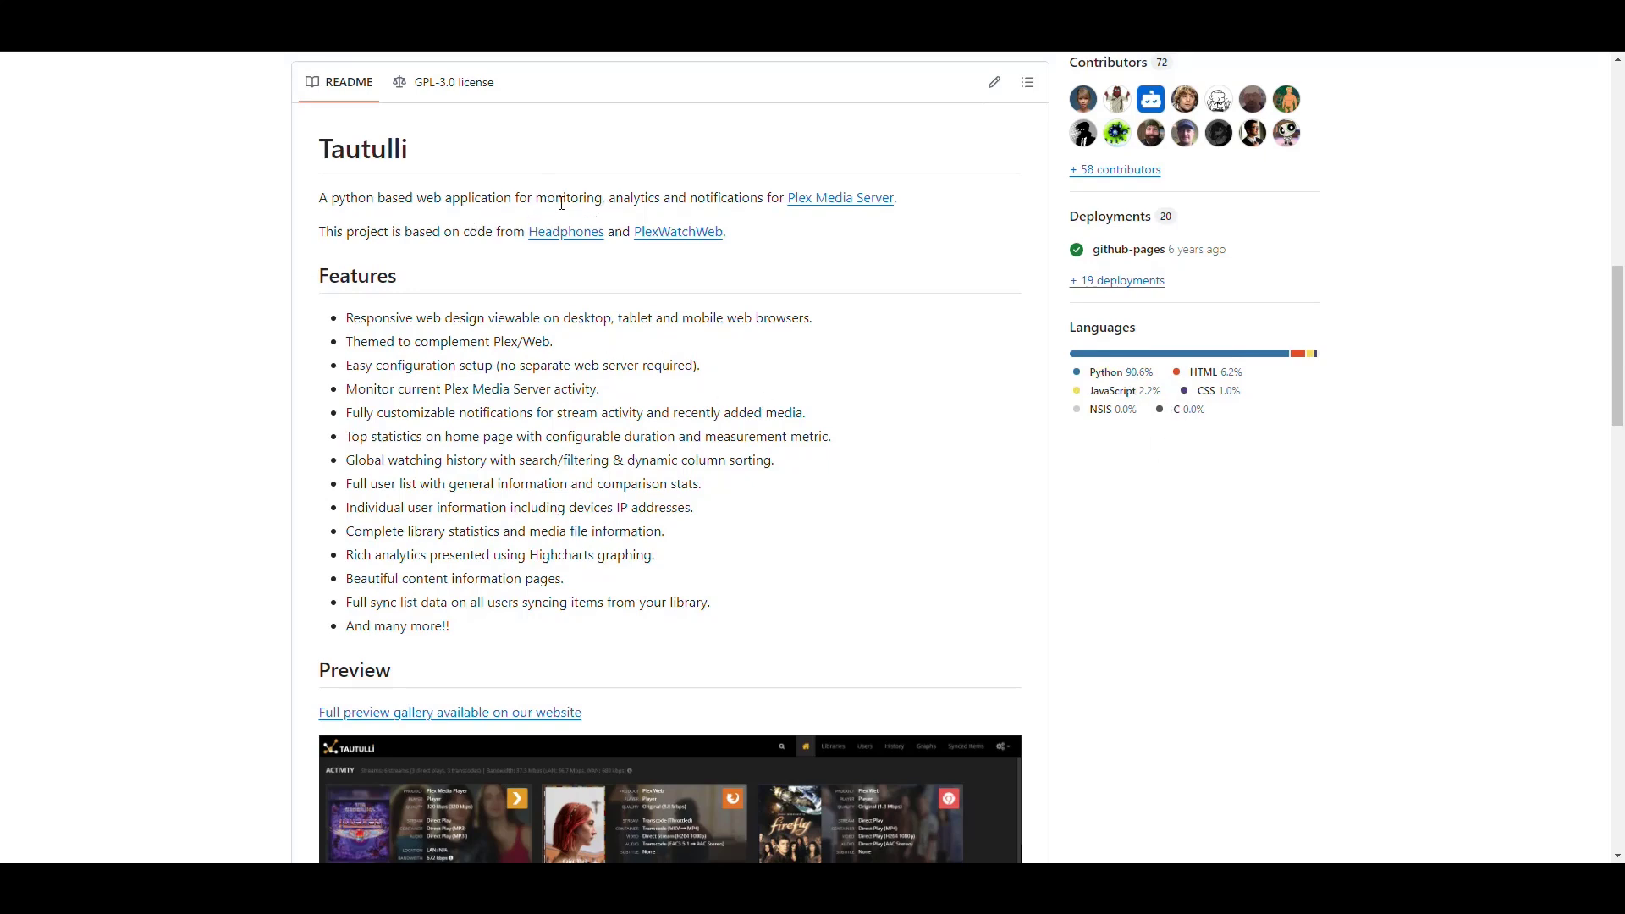
Highlight the monitoring, analytics and notifications phrase and the responsive web design bullet
{"action": "left_click_drag", "start_coordinate": [536, 198], "coordinate": [760, 198]}
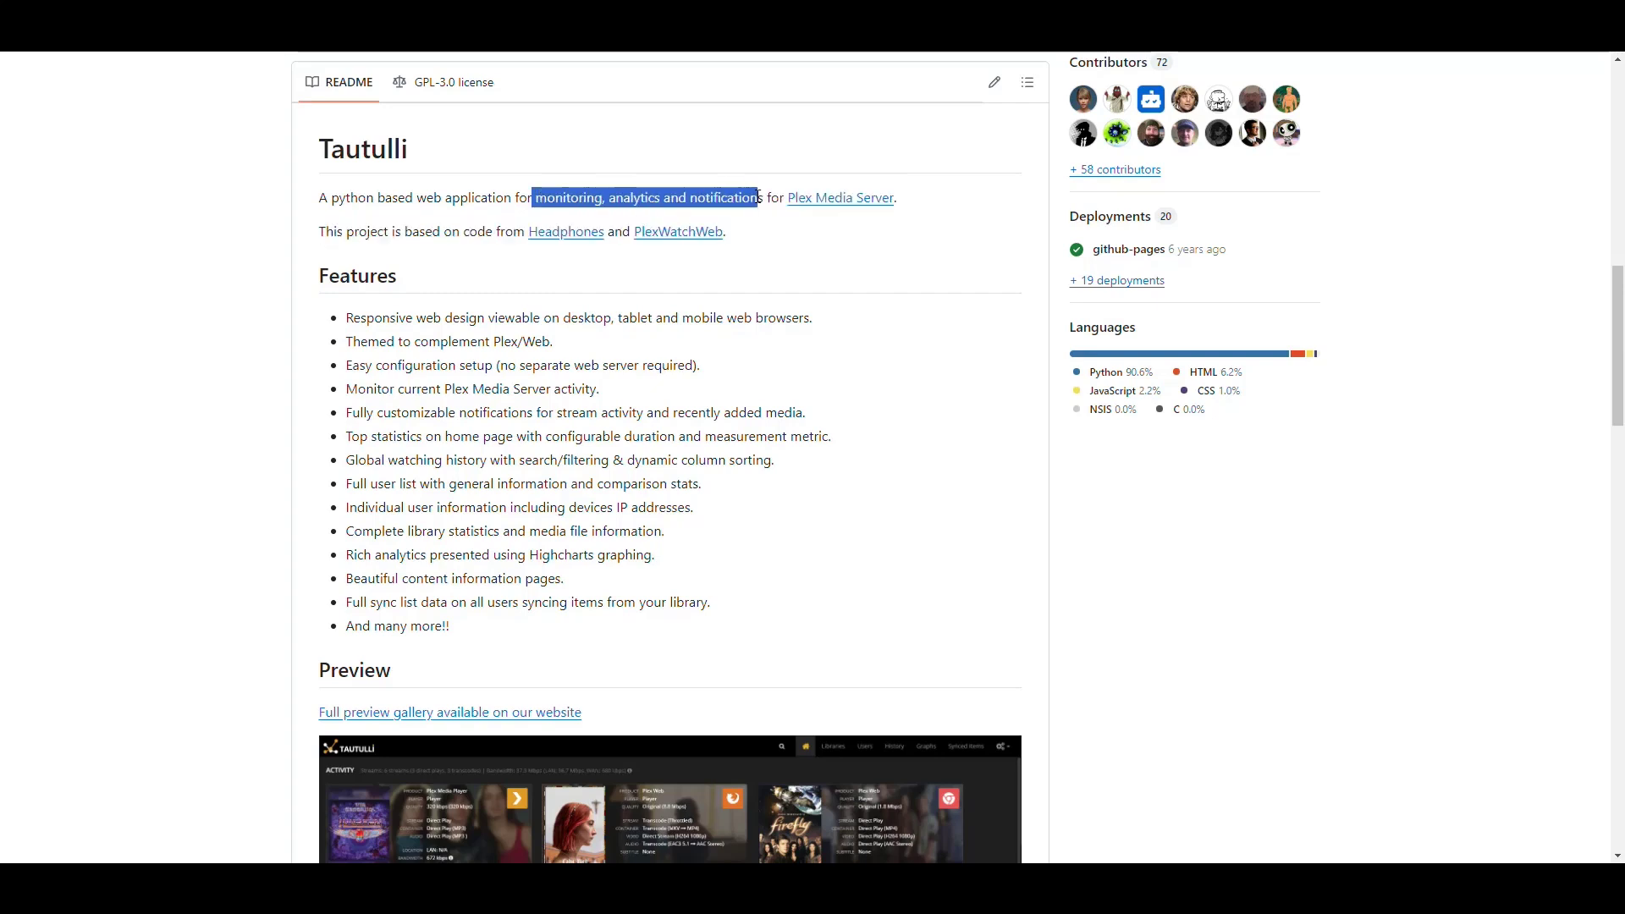
{"action": "left_click", "coordinate": [816, 339]}
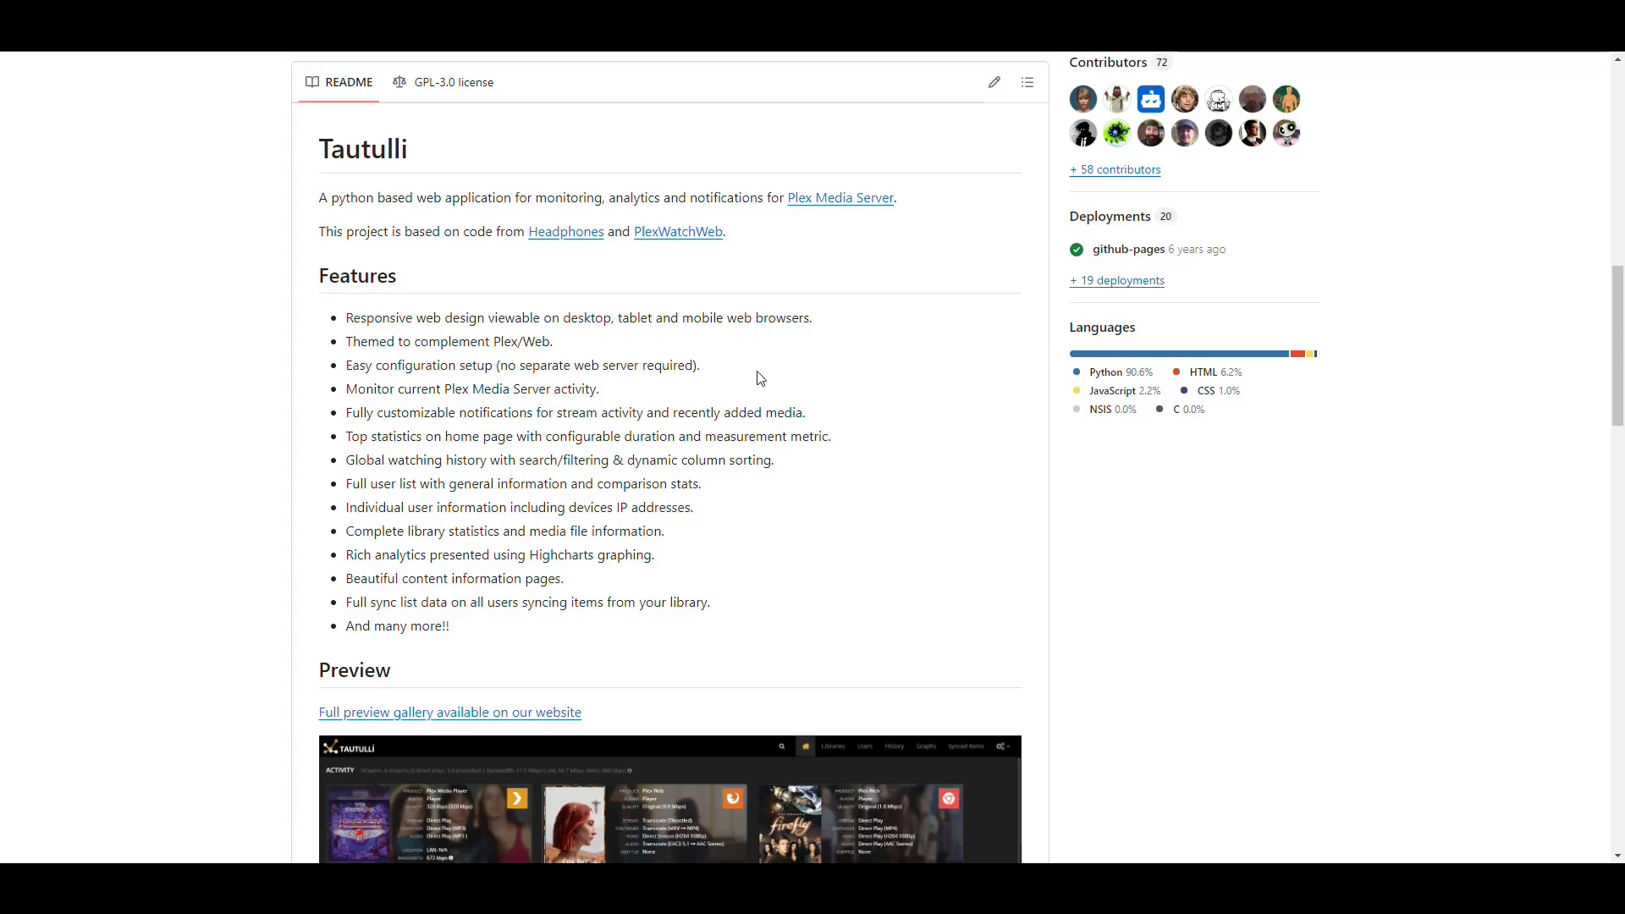
{"action": "scroll", "coordinate": [761, 377], "scroll_direction": "down", "scroll_amount": 2}
{"action": "left_click_drag", "start_coordinate": [346, 149], "coordinate": [821, 149]}
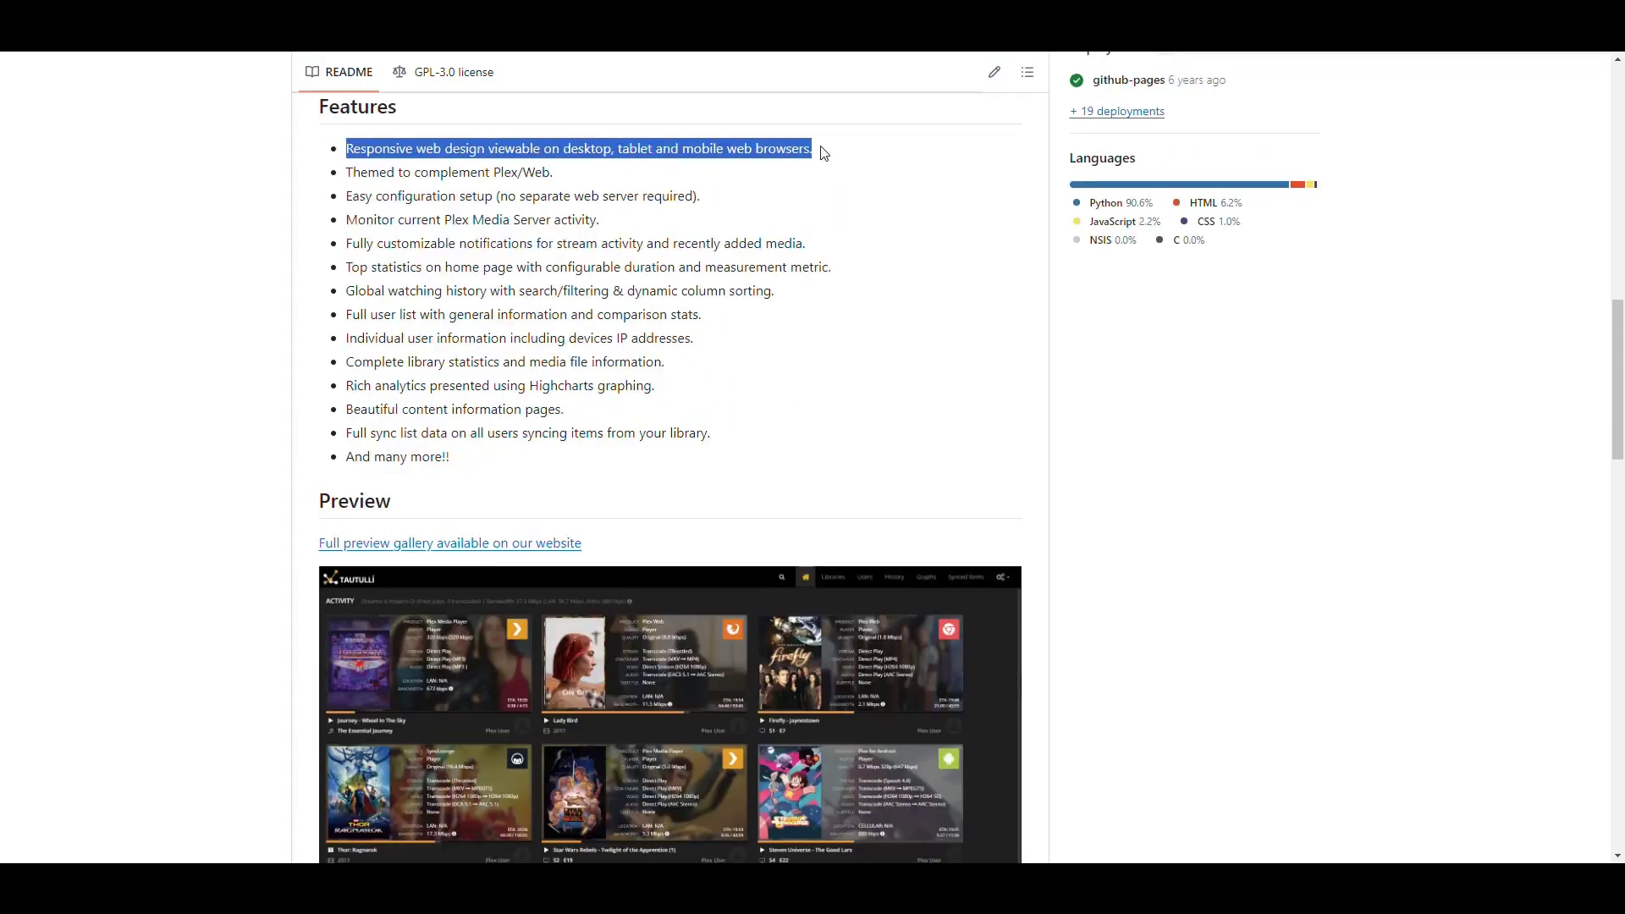
{"action": "left_click_drag", "start_coordinate": [570, 172], "coordinate": [669, 197]}
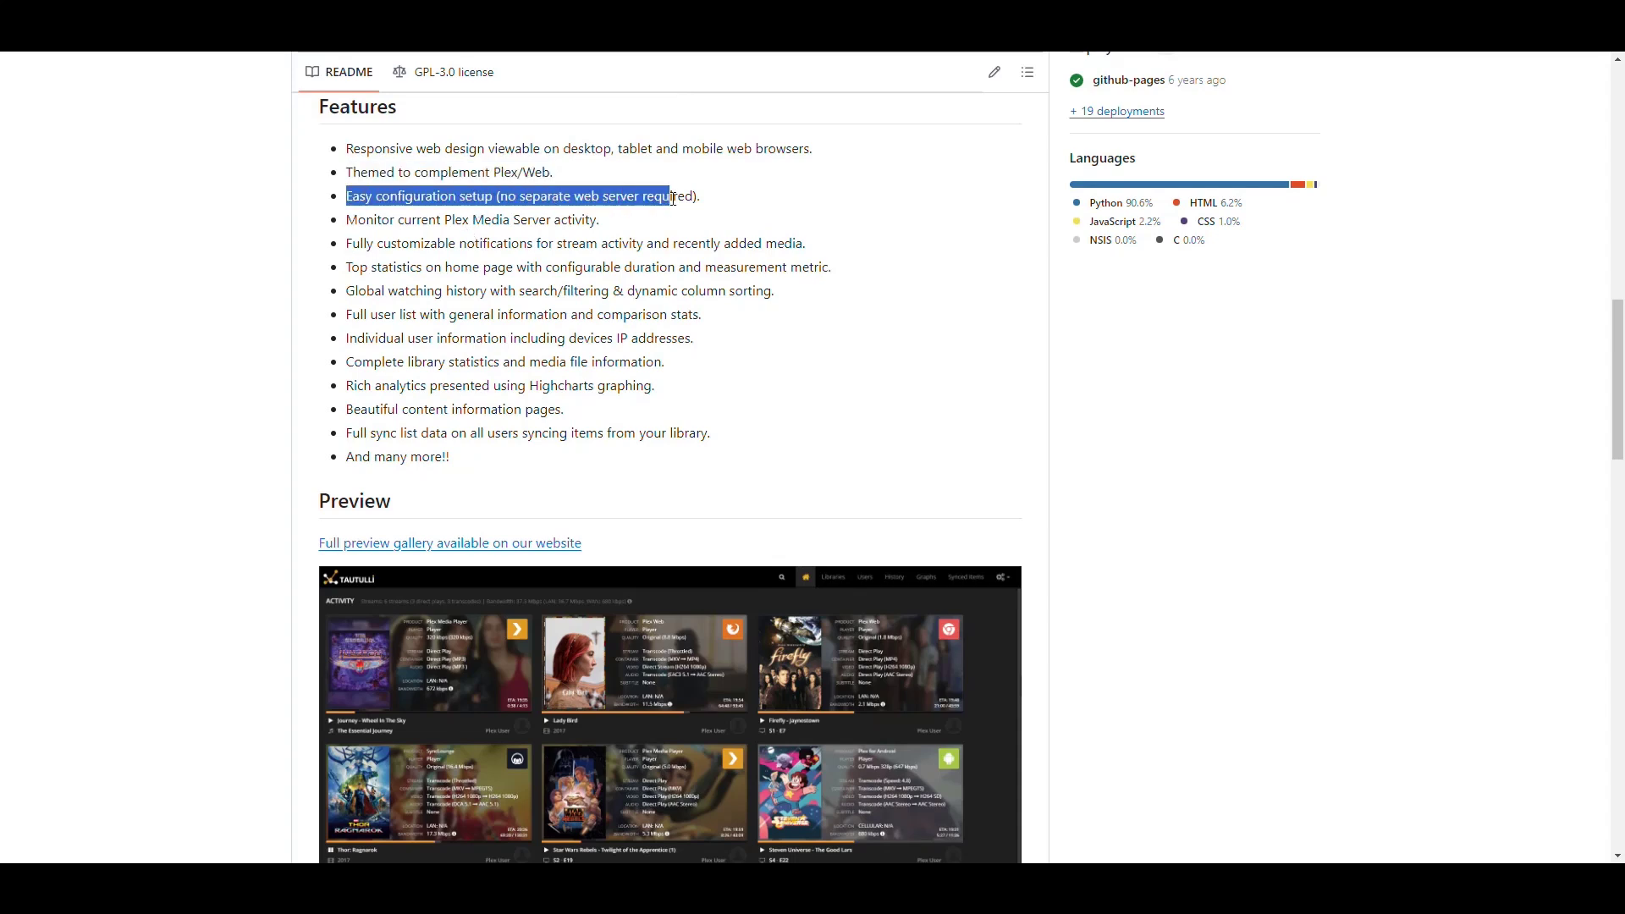
{"action": "left_click", "coordinate": [582, 239]}
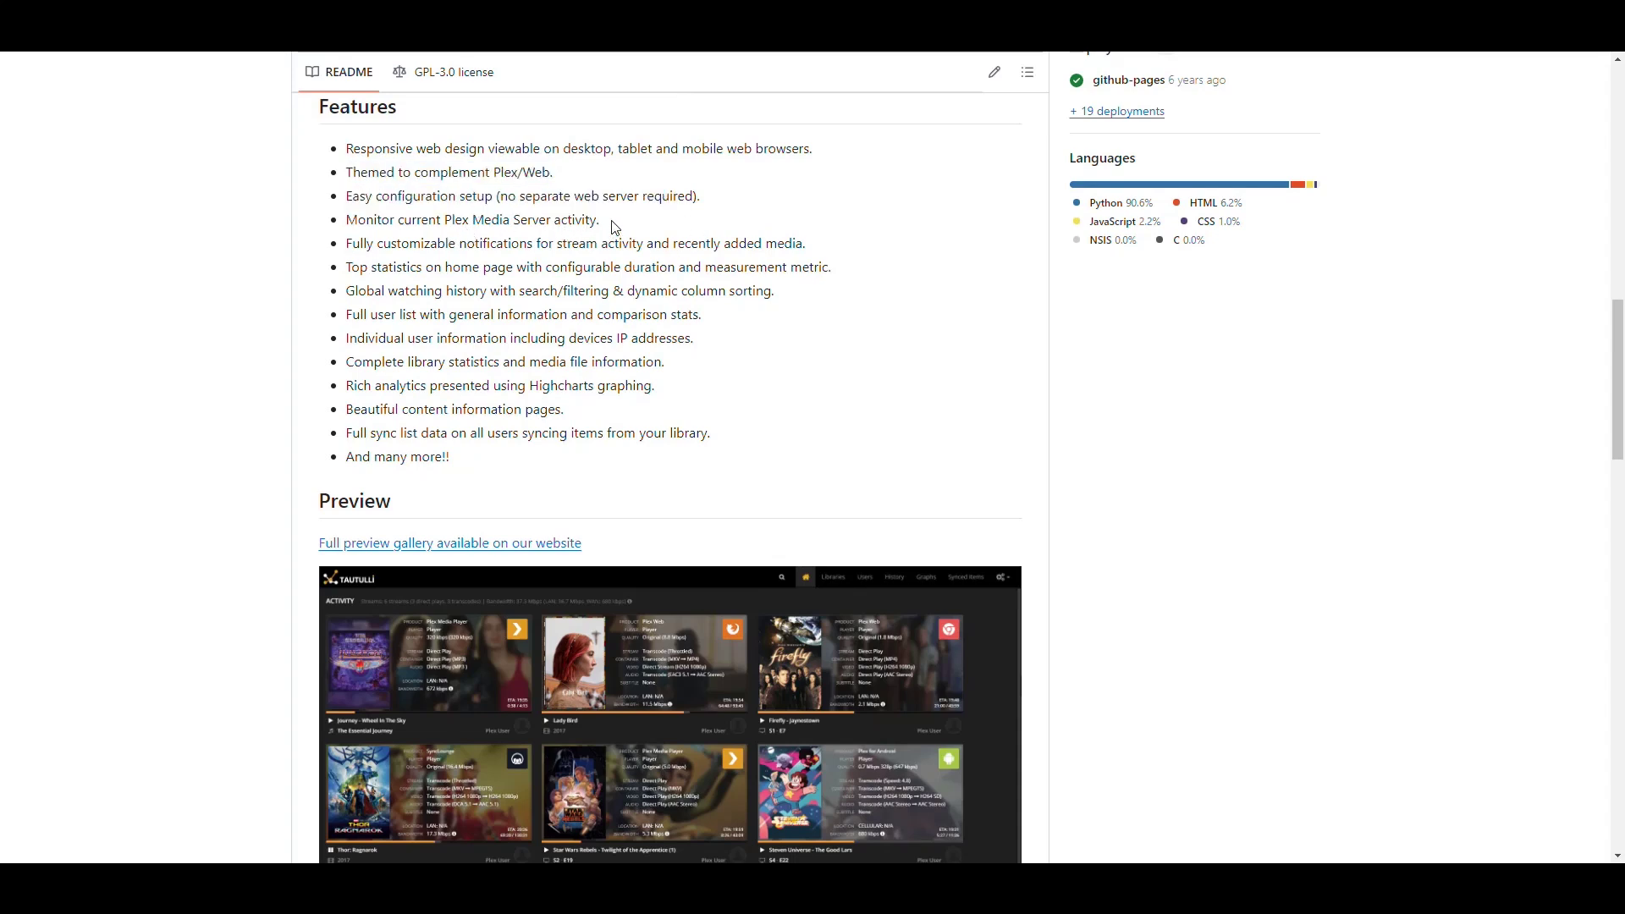
Highlight the activity monitoring, customizable notifications, top statistics and global watching history feature bullets
{"action": "left_click_drag", "start_coordinate": [600, 220], "coordinate": [376, 222]}
{"action": "left_click", "coordinate": [375, 221]}
{"action": "left_click_drag", "start_coordinate": [368, 247], "coordinate": [643, 245]}
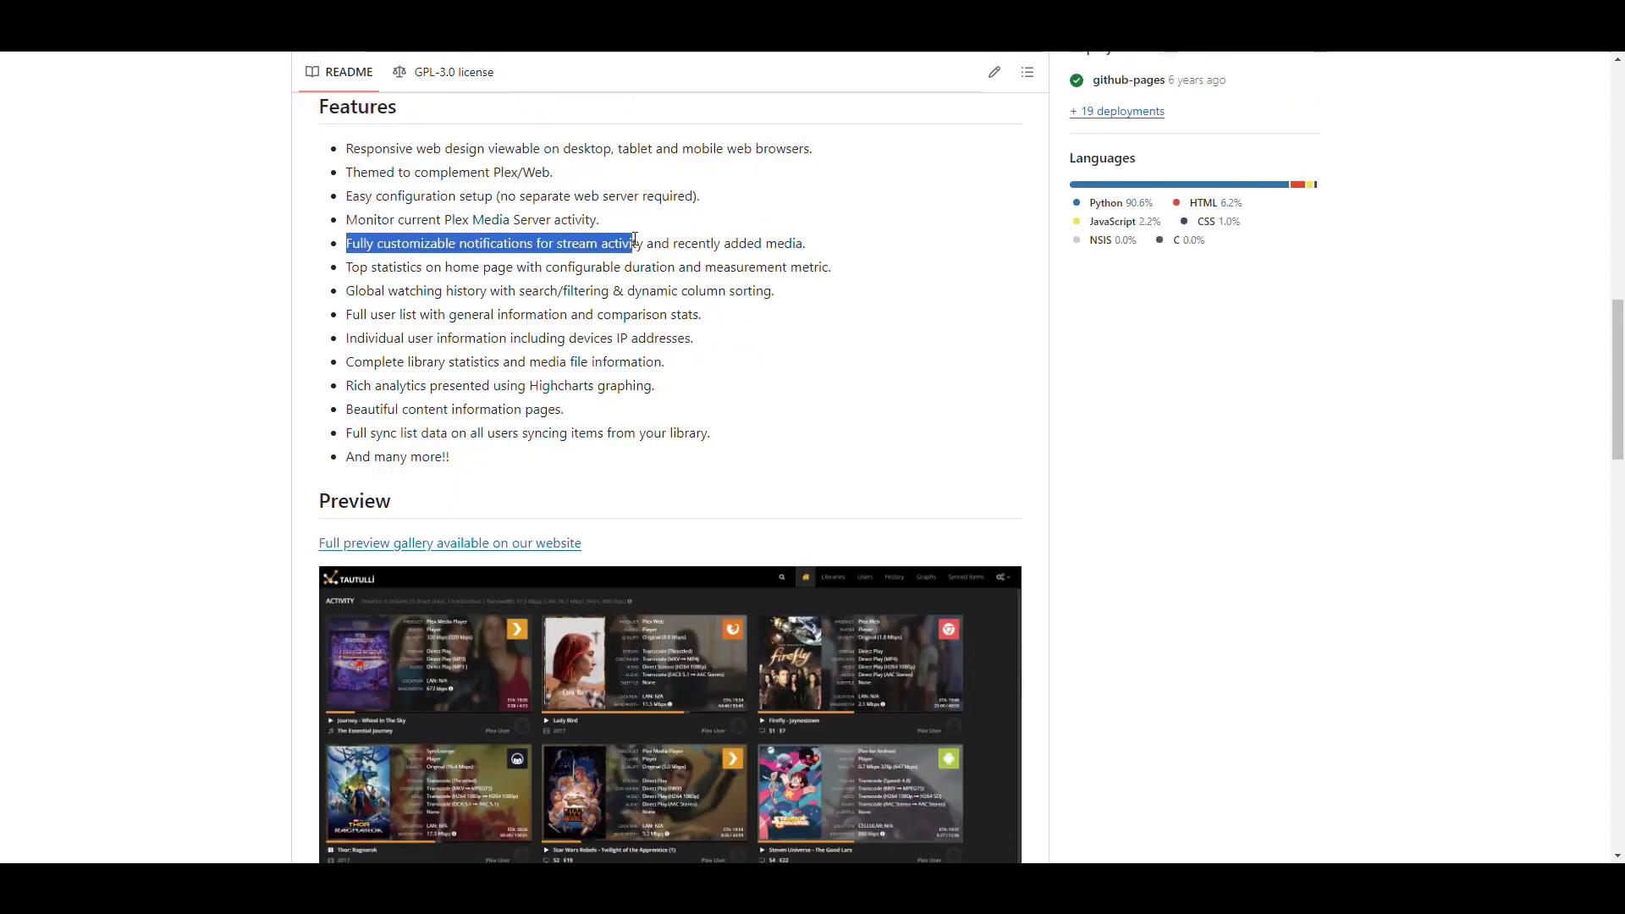
{"action": "left_click", "coordinate": [532, 259]}
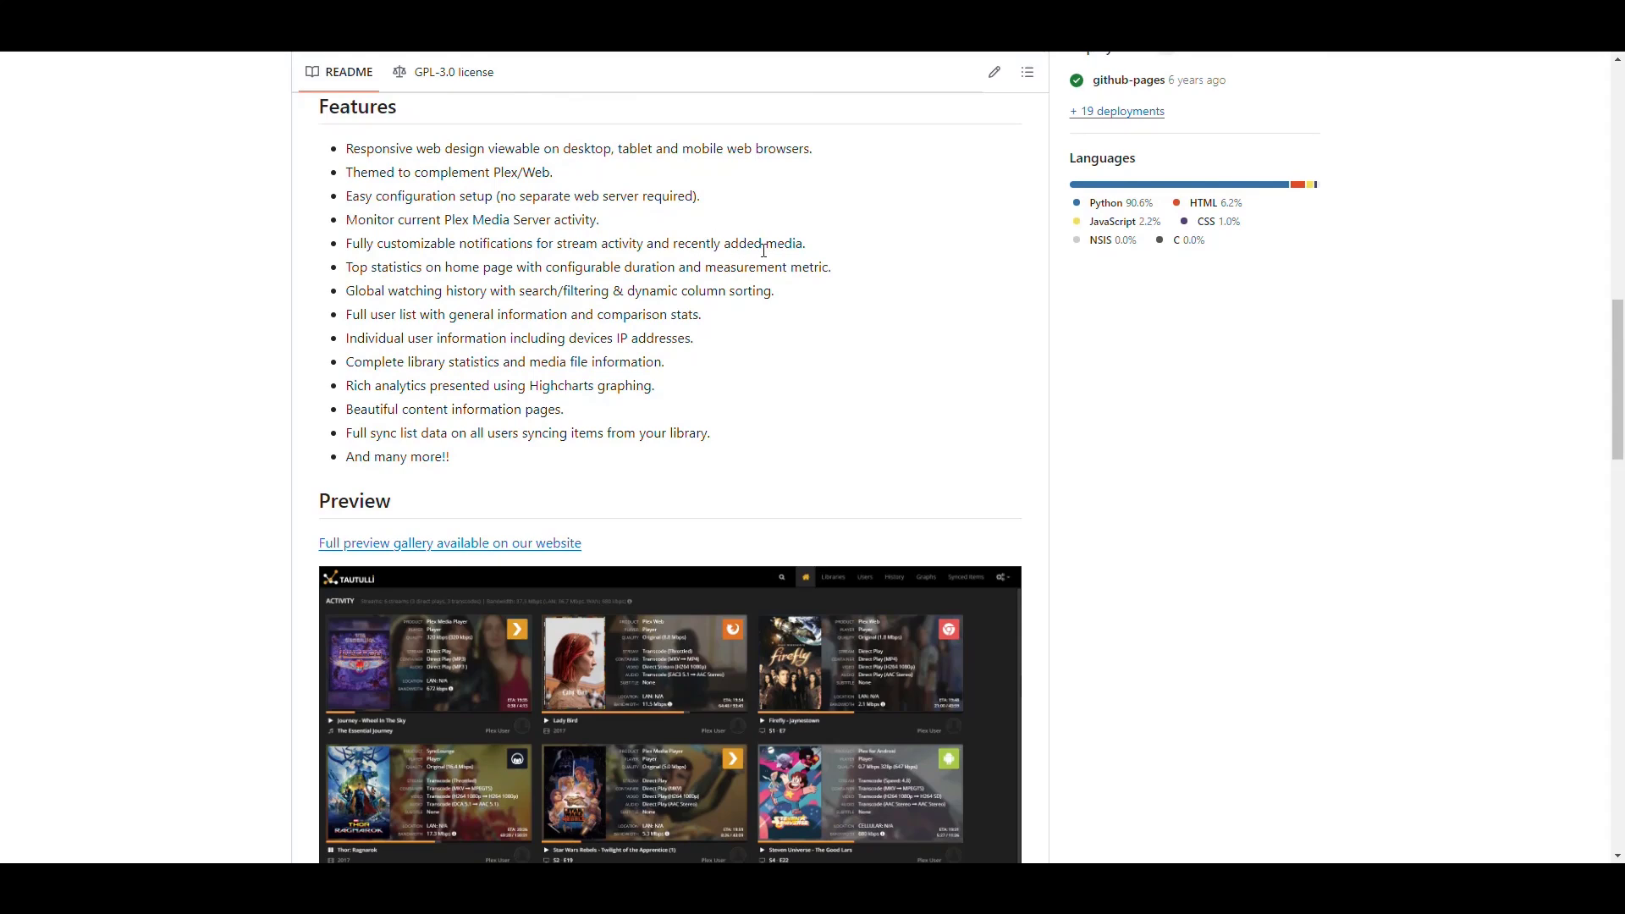
{"action": "left_click_drag", "start_coordinate": [347, 266], "coordinate": [511, 273]}
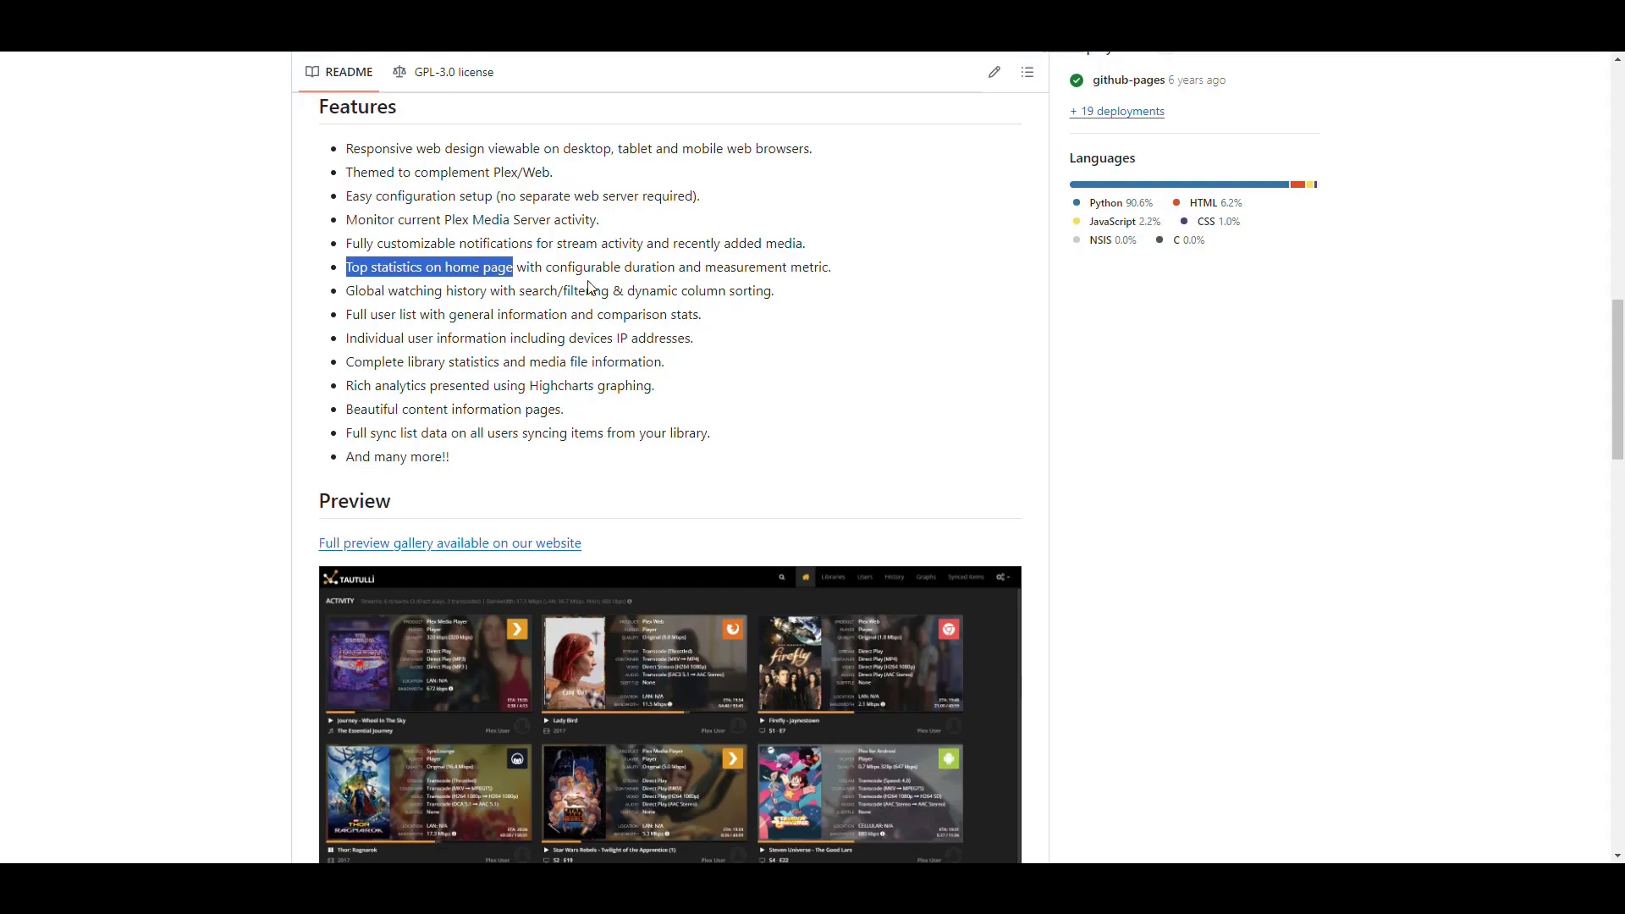
{"action": "scroll", "coordinate": [528, 275], "scroll_direction": "down", "scroll_amount": 1}
{"action": "left_click_drag", "start_coordinate": [347, 206], "coordinate": [666, 210]}
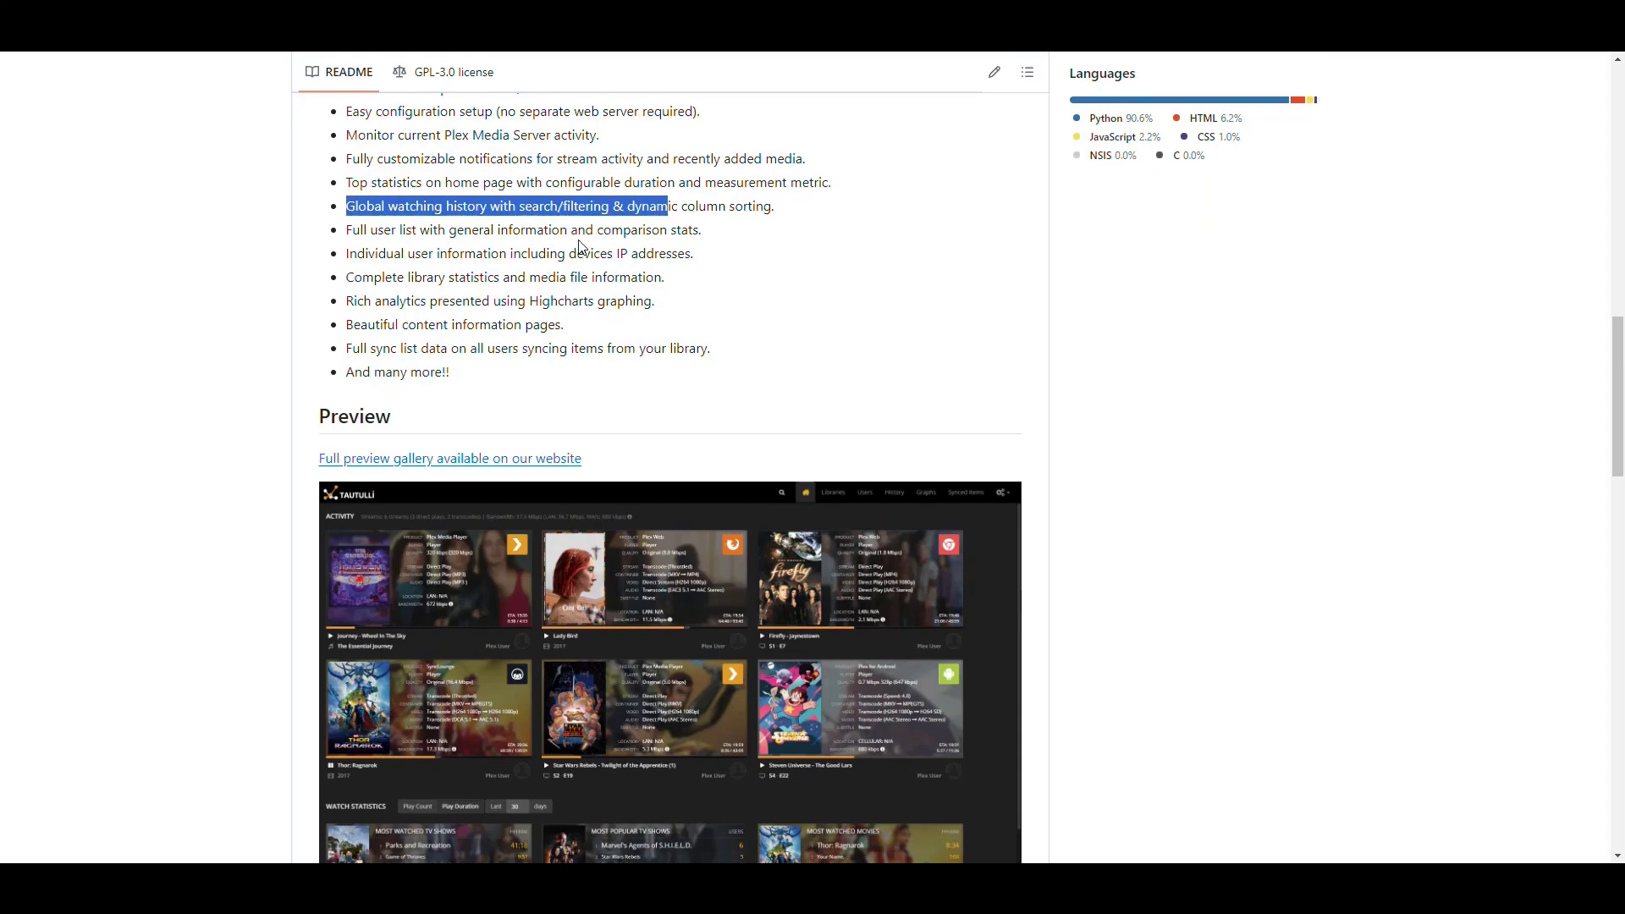
{"action": "left_click", "coordinate": [449, 253]}
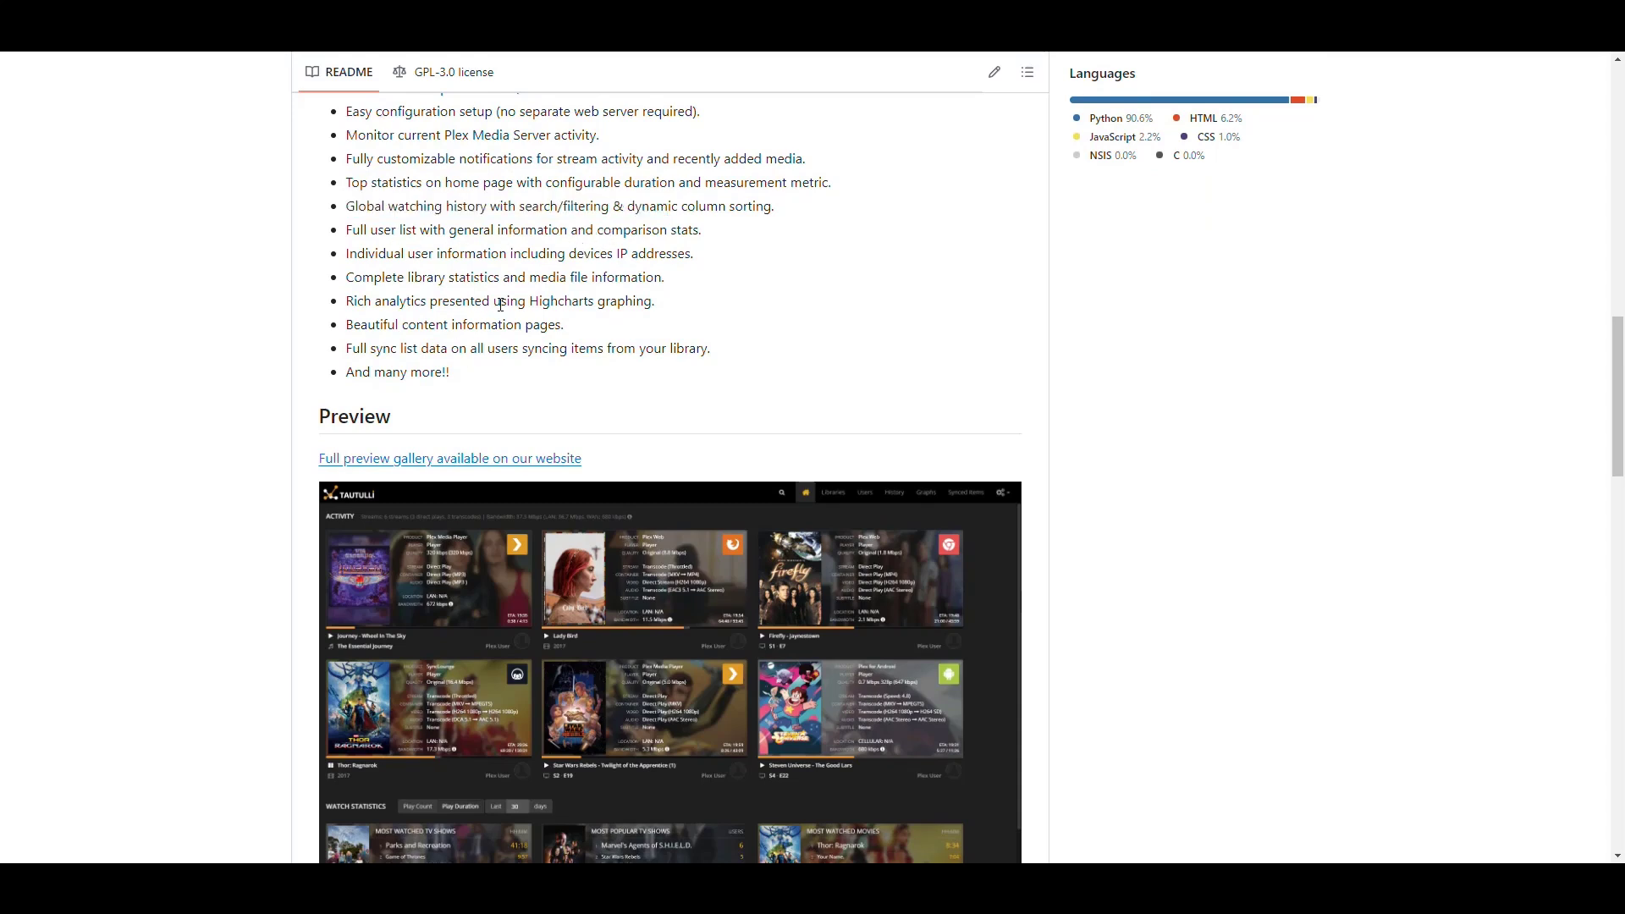
Scroll up and down through the Tautulli website to review its sections
{"action": "scroll", "coordinate": [665, 246], "scroll_direction": "down", "scroll_amount": 4}
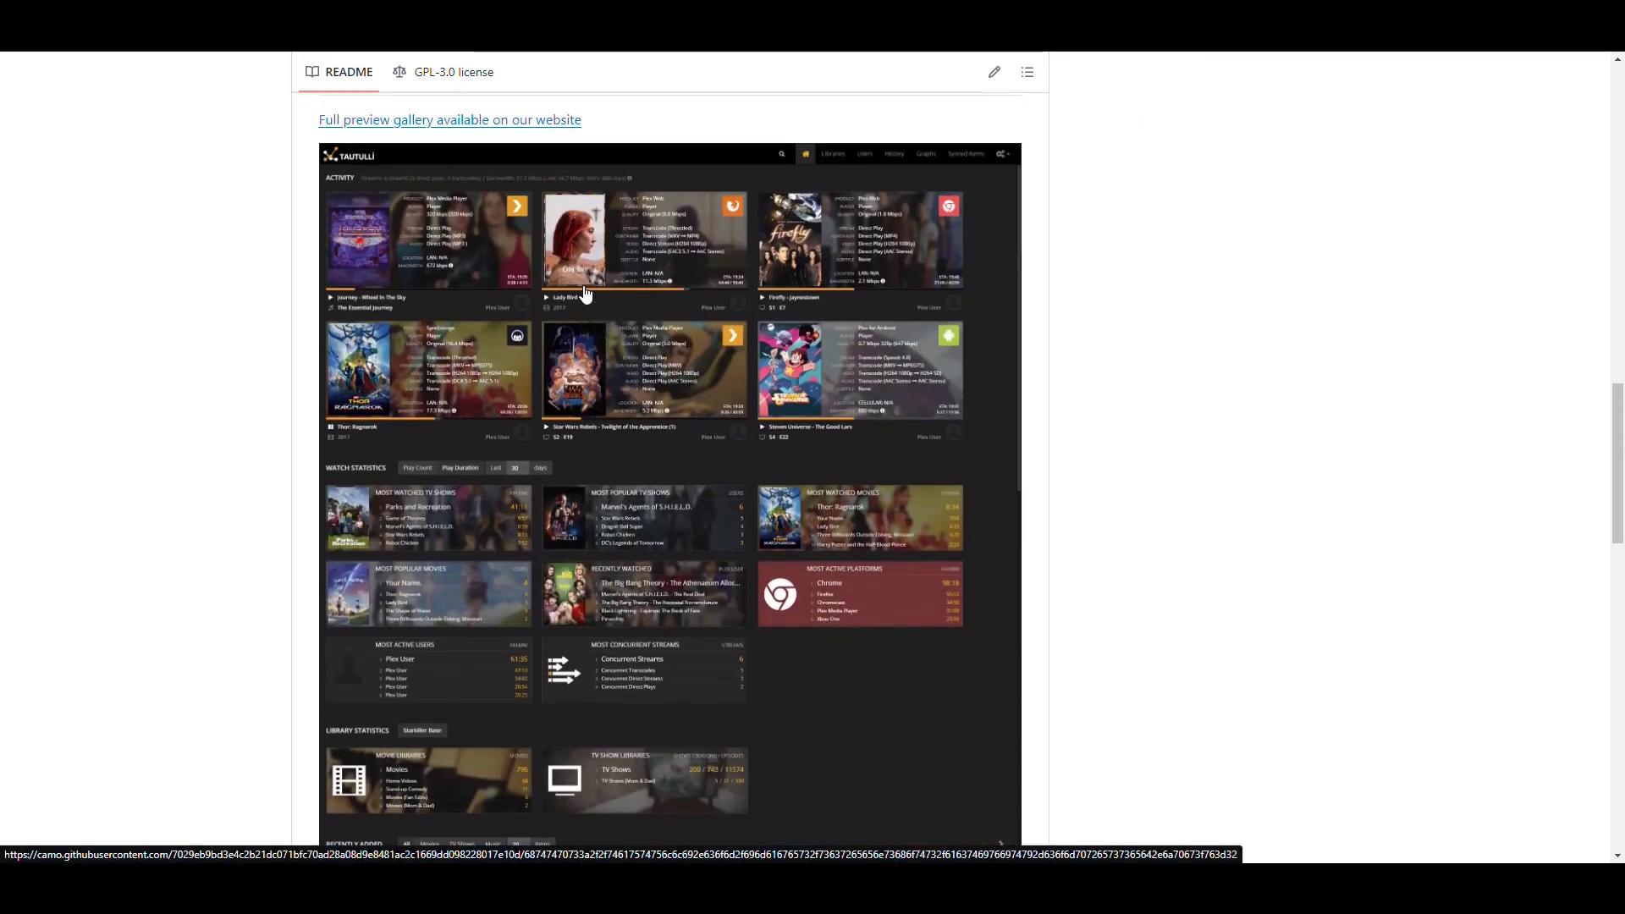
{"action": "scroll", "coordinate": [673, 279], "scroll_direction": "down", "scroll_amount": 6}
{"action": "scroll", "coordinate": [688, 238], "scroll_direction": "up", "scroll_amount": 5}
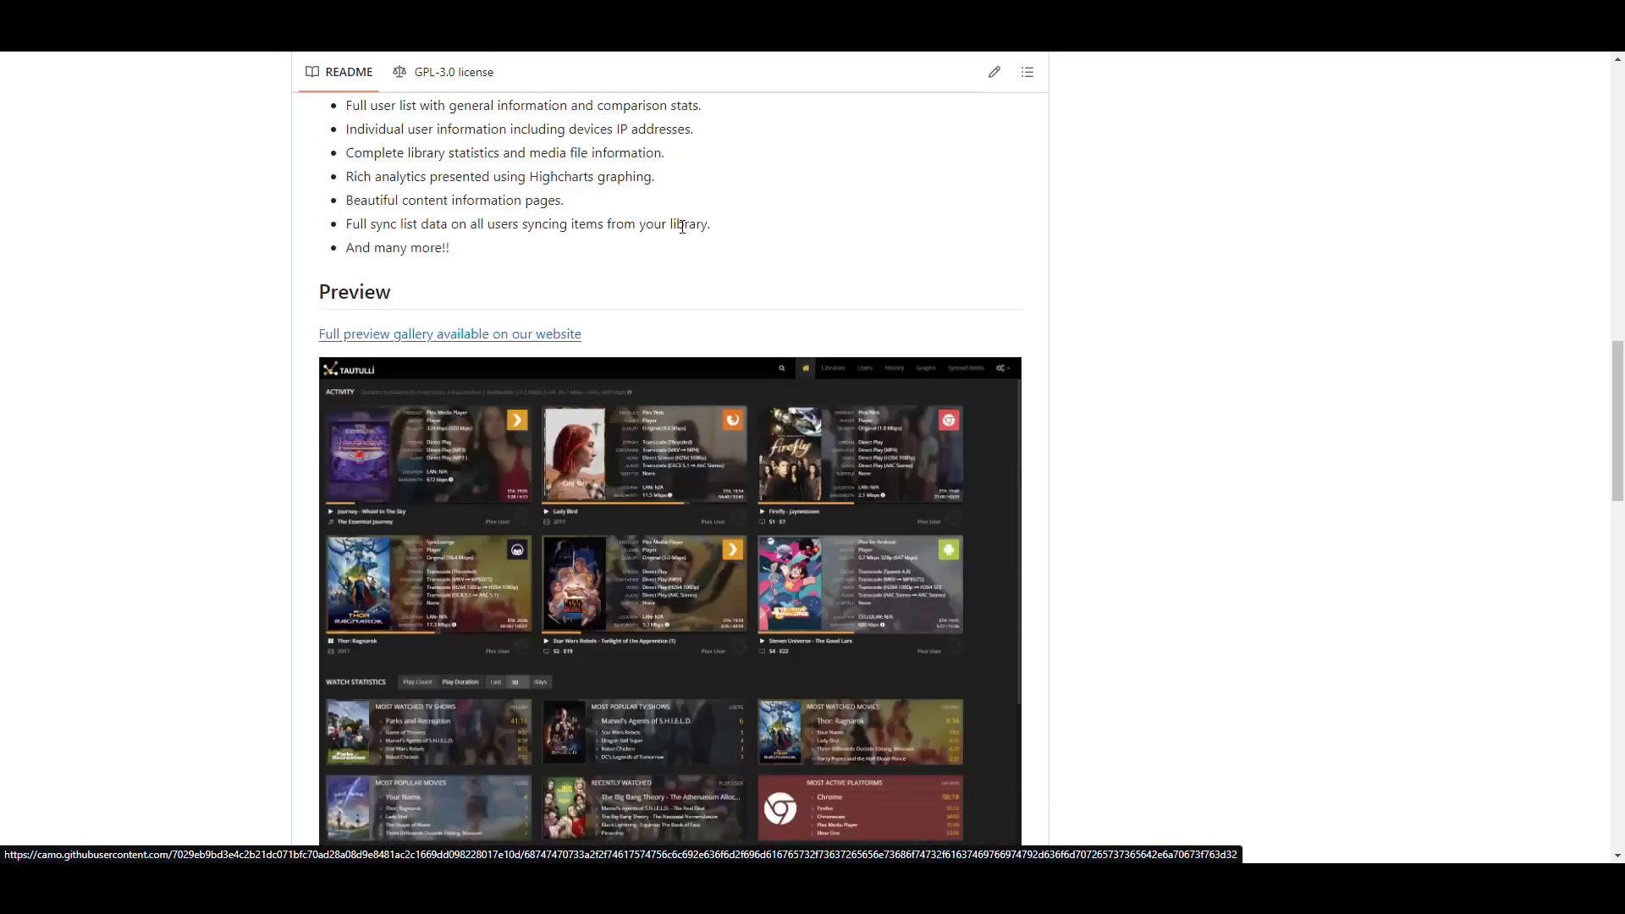
{"action": "scroll", "coordinate": [711, 309], "scroll_direction": "down", "scroll_amount": 8}
{"action": "scroll", "coordinate": [878, 345], "scroll_direction": "down", "scroll_amount": 7}
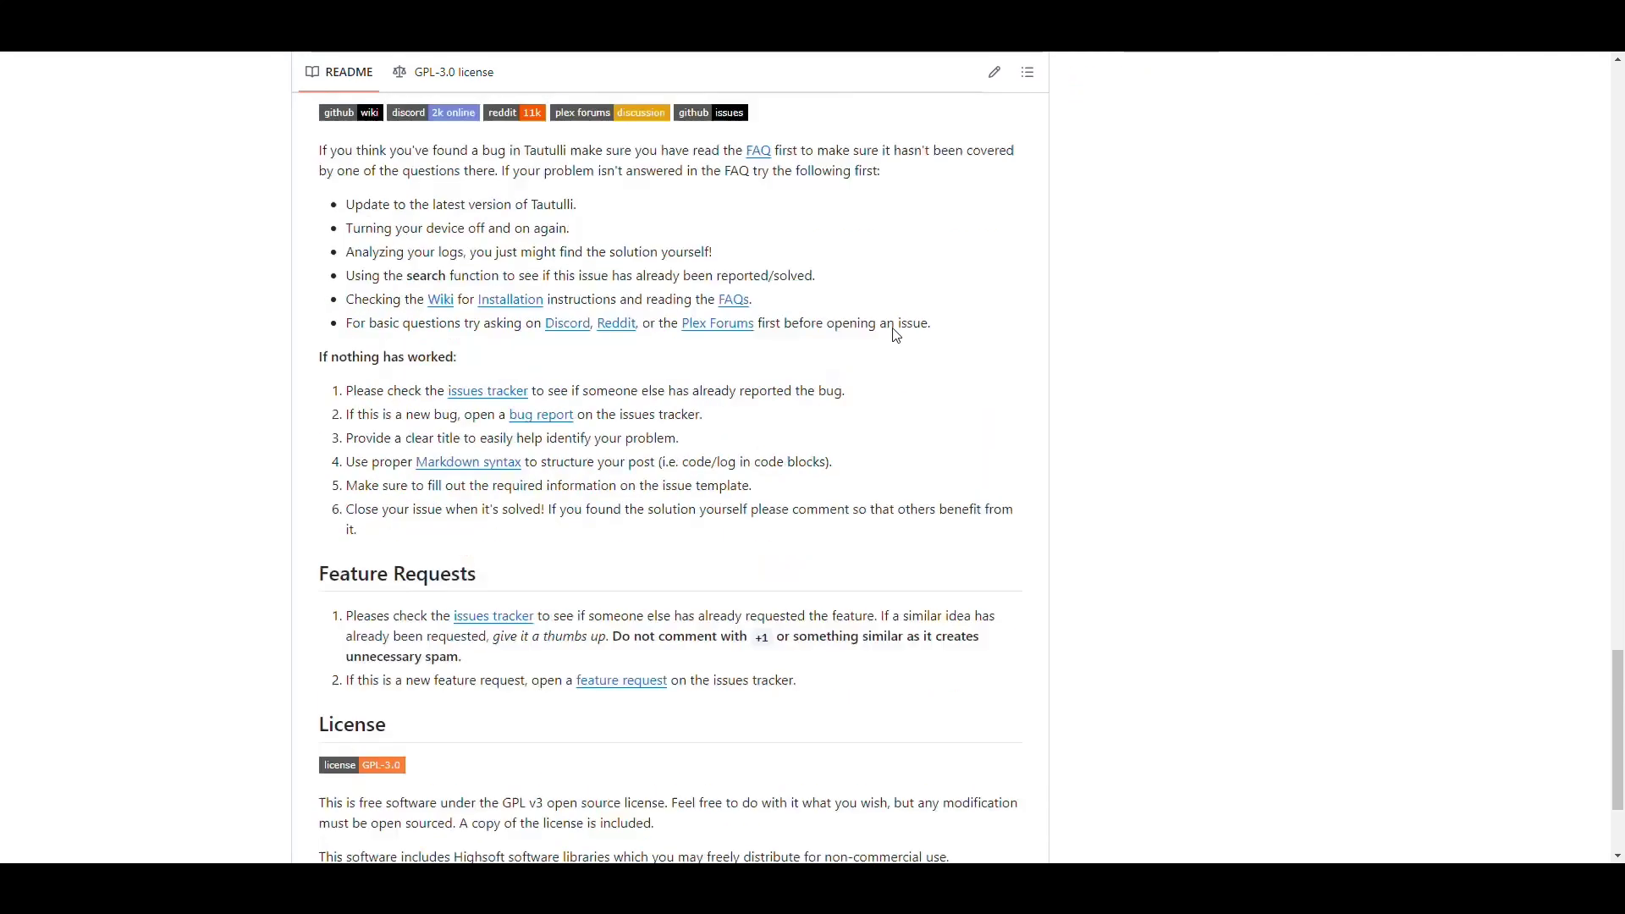
{"action": "scroll", "coordinate": [973, 377], "scroll_direction": "up", "scroll_amount": 2}
{"action": "scroll", "coordinate": [1007, 389], "scroll_direction": "down", "scroll_amount": 1}
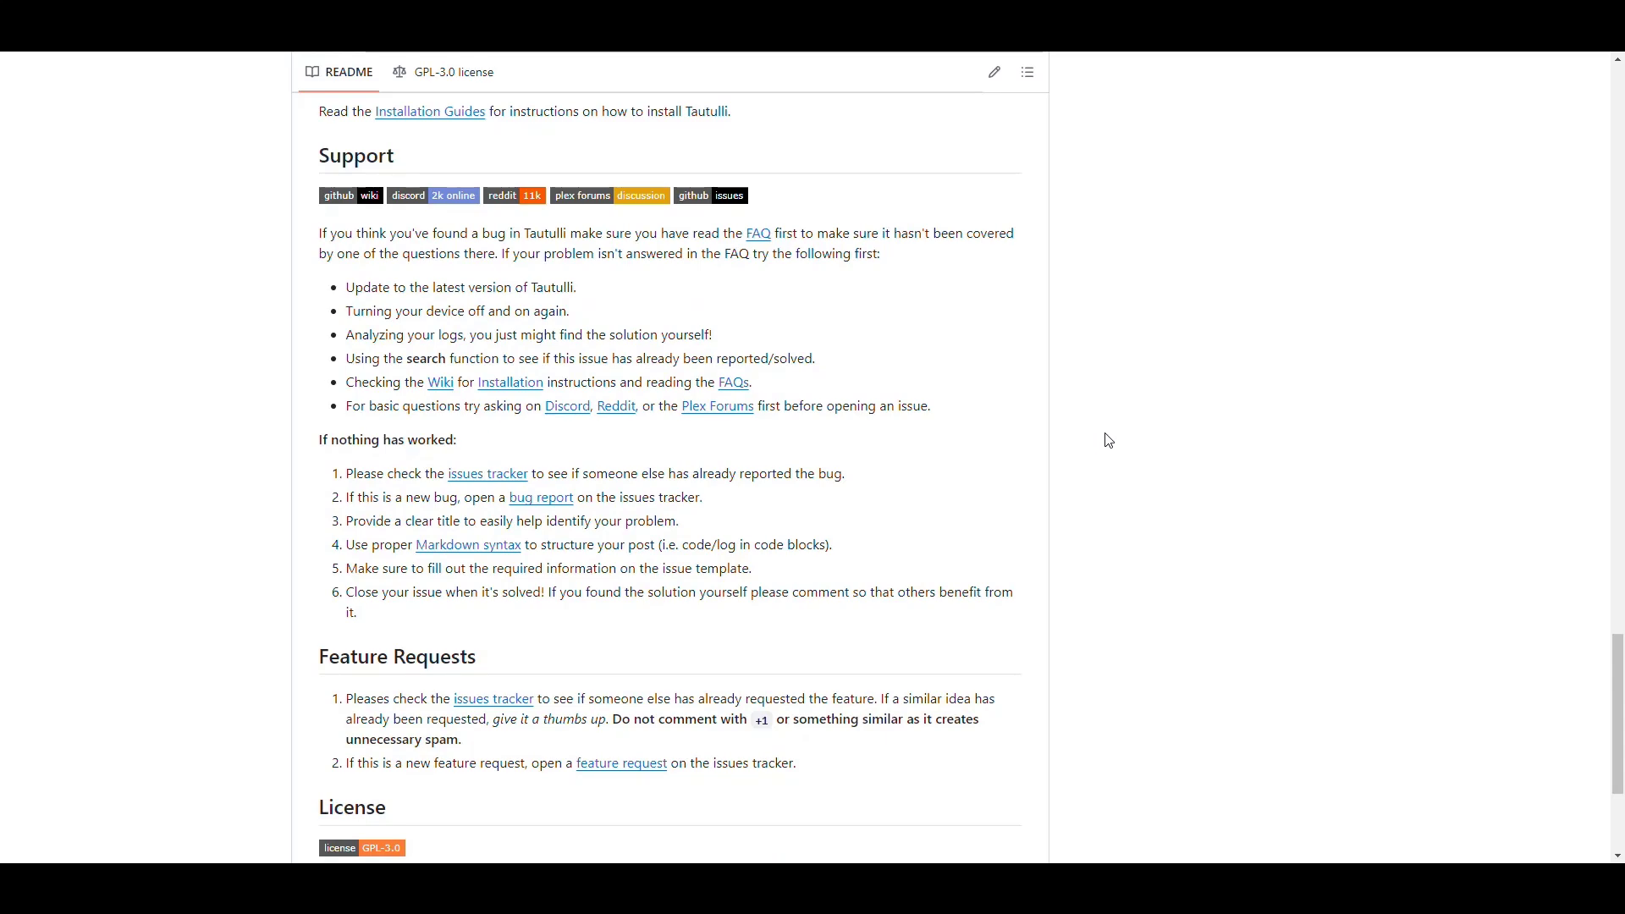
{"action": "scroll", "coordinate": [1109, 440], "scroll_direction": "up", "scroll_amount": 5}
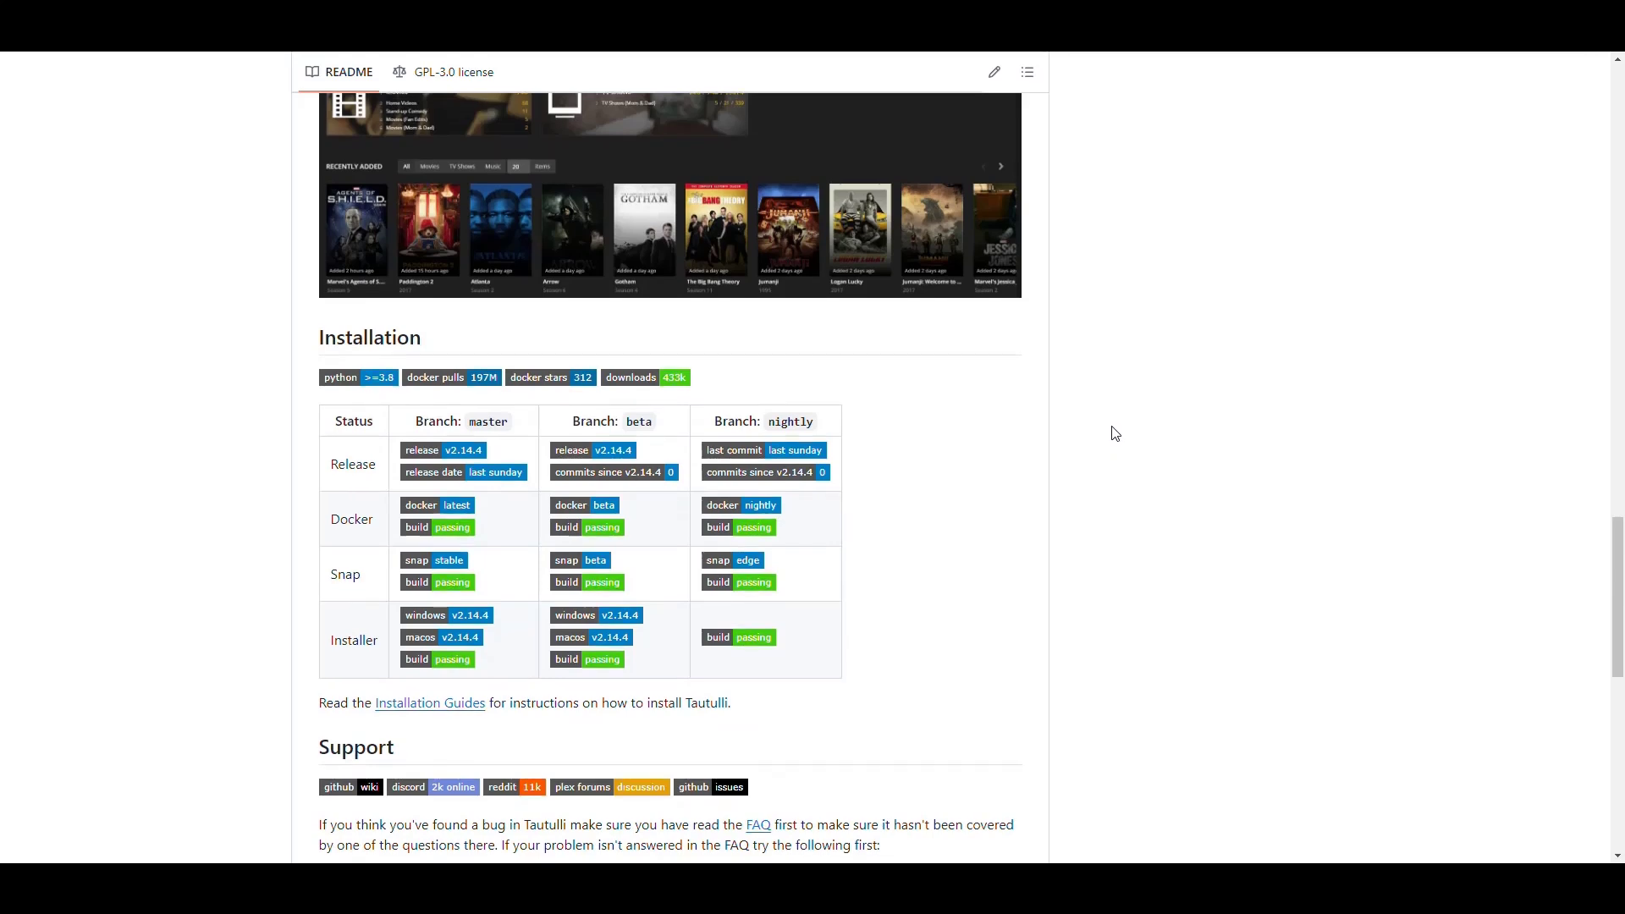
{"action": "scroll", "coordinate": [1117, 435], "scroll_direction": "down", "scroll_amount": 2}
{"action": "scroll", "coordinate": [1115, 431], "scroll_direction": "up", "scroll_amount": 1}
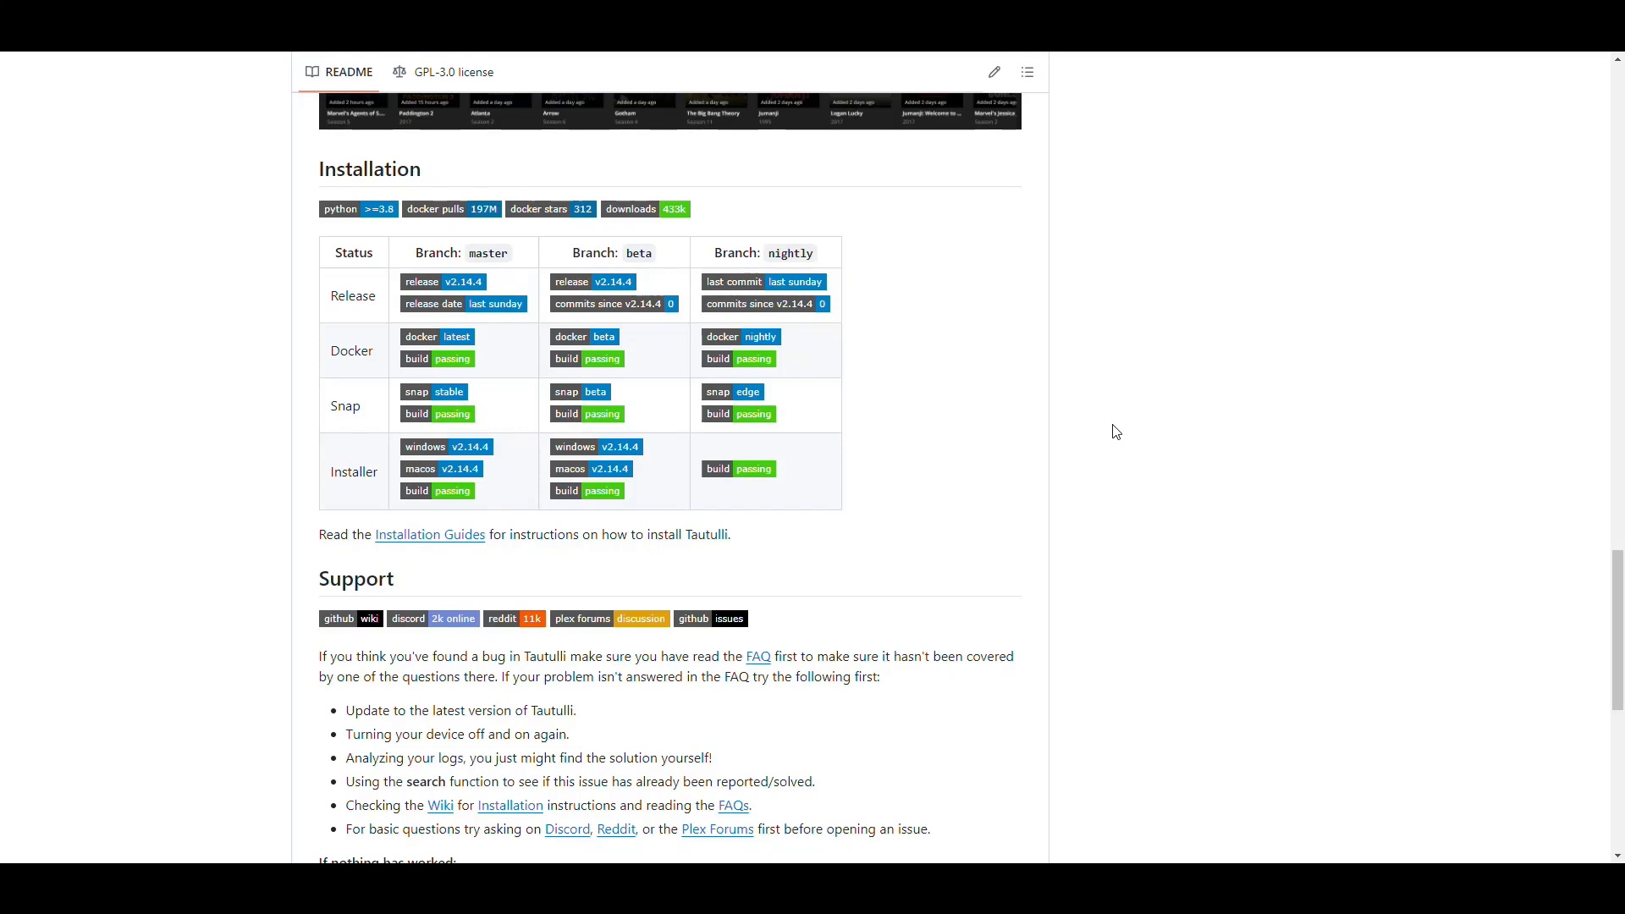
{"action": "scroll", "coordinate": [1114, 431], "scroll_direction": "down", "scroll_amount": 1}
{"action": "scroll", "coordinate": [1113, 431], "scroll_direction": "up", "scroll_amount": 1}
{"action": "scroll", "coordinate": [1098, 372], "scroll_direction": "down", "scroll_amount": 1}
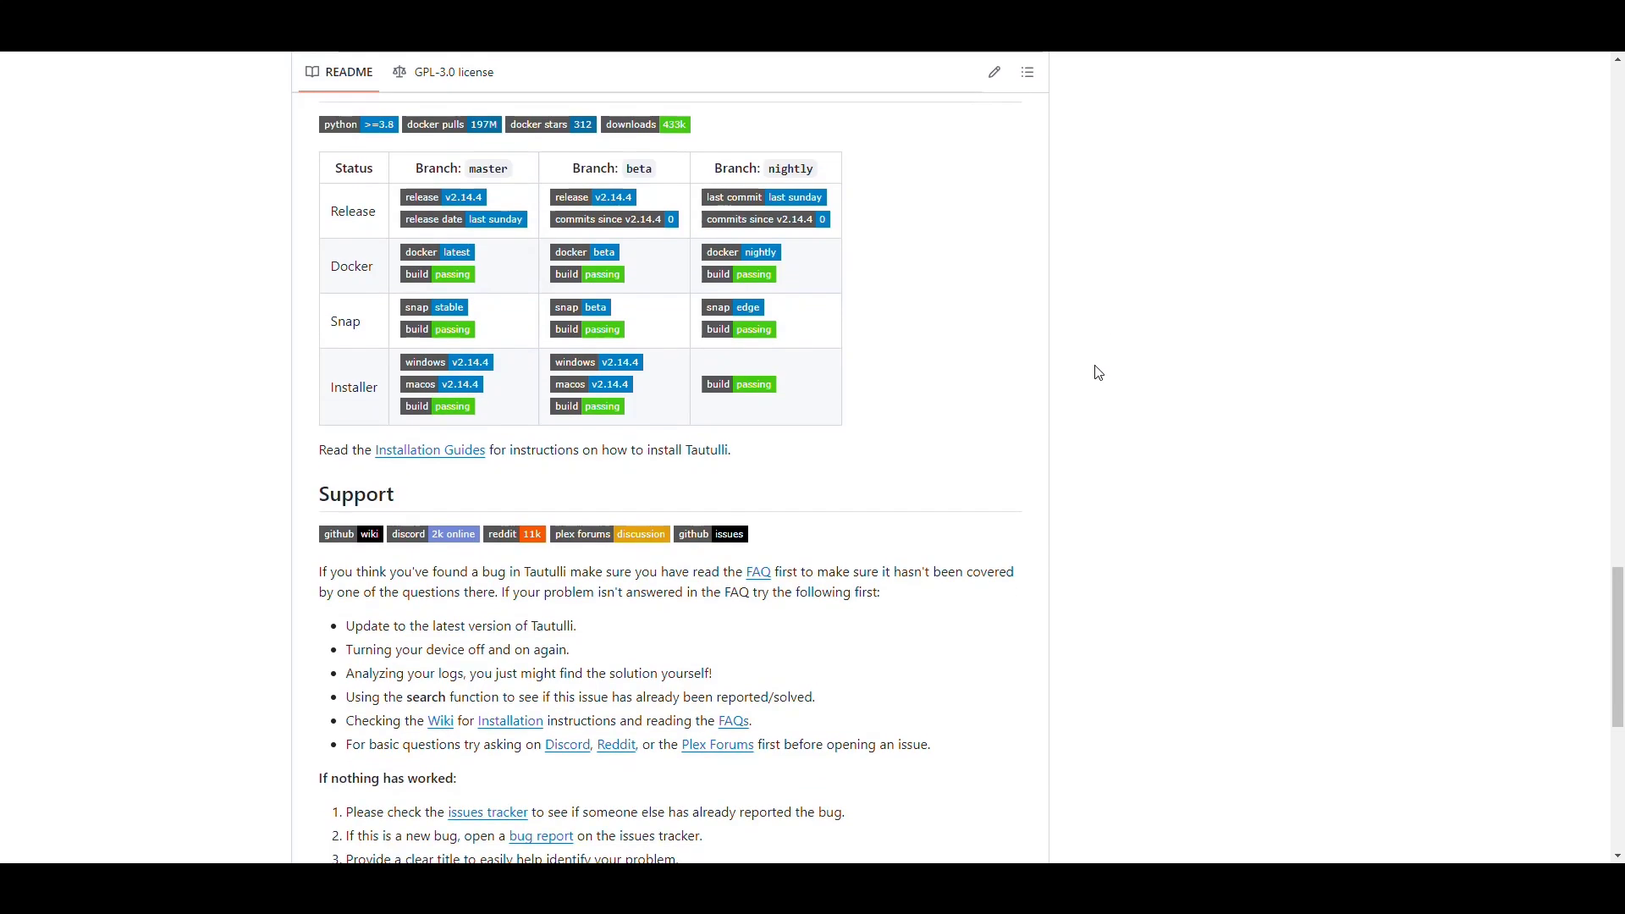
{"action": "scroll", "coordinate": [1100, 364], "scroll_direction": "down", "scroll_amount": 5}
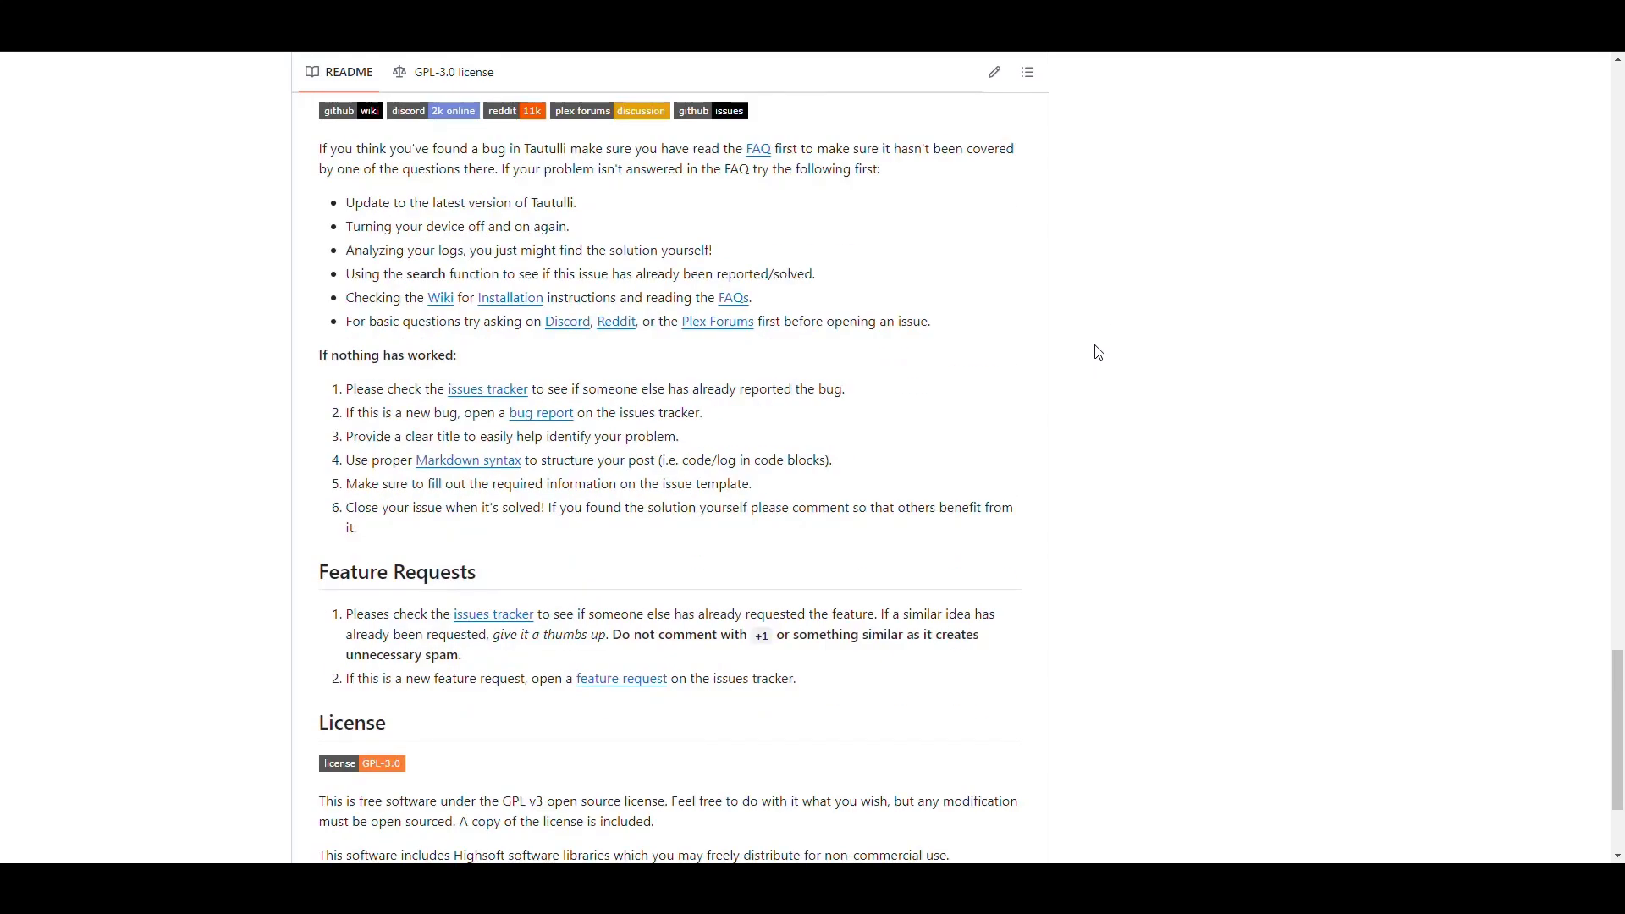
{"action": "scroll", "coordinate": [1098, 352], "scroll_direction": "up", "scroll_amount": 6}
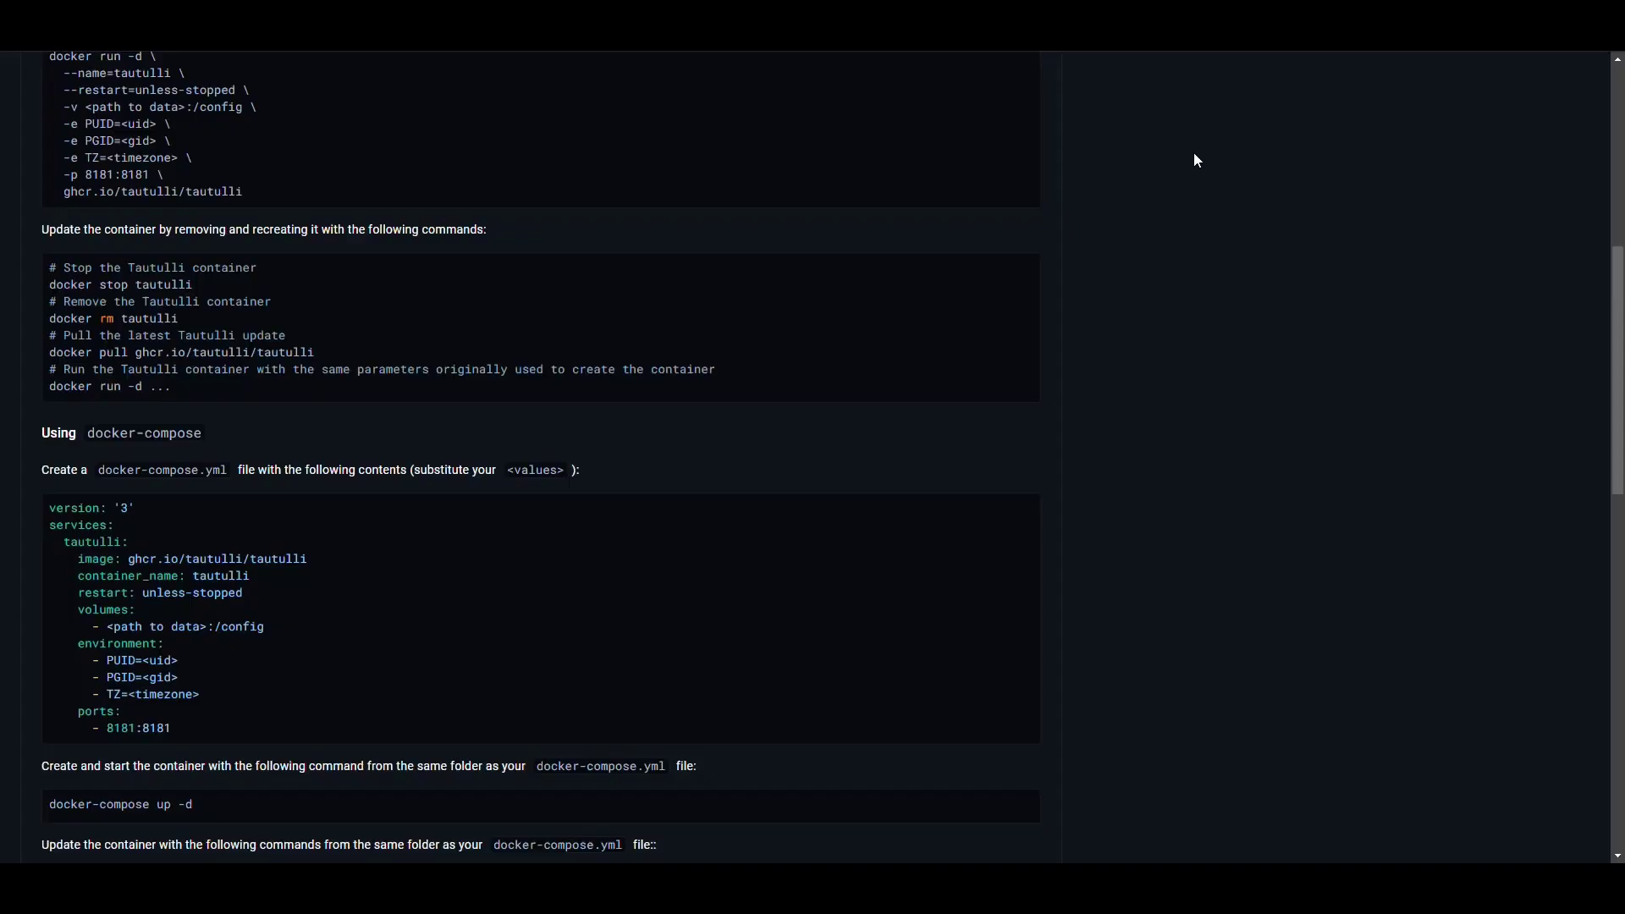
{"action": "scroll", "coordinate": [1197, 160], "scroll_direction": "up", "scroll_amount": 7}
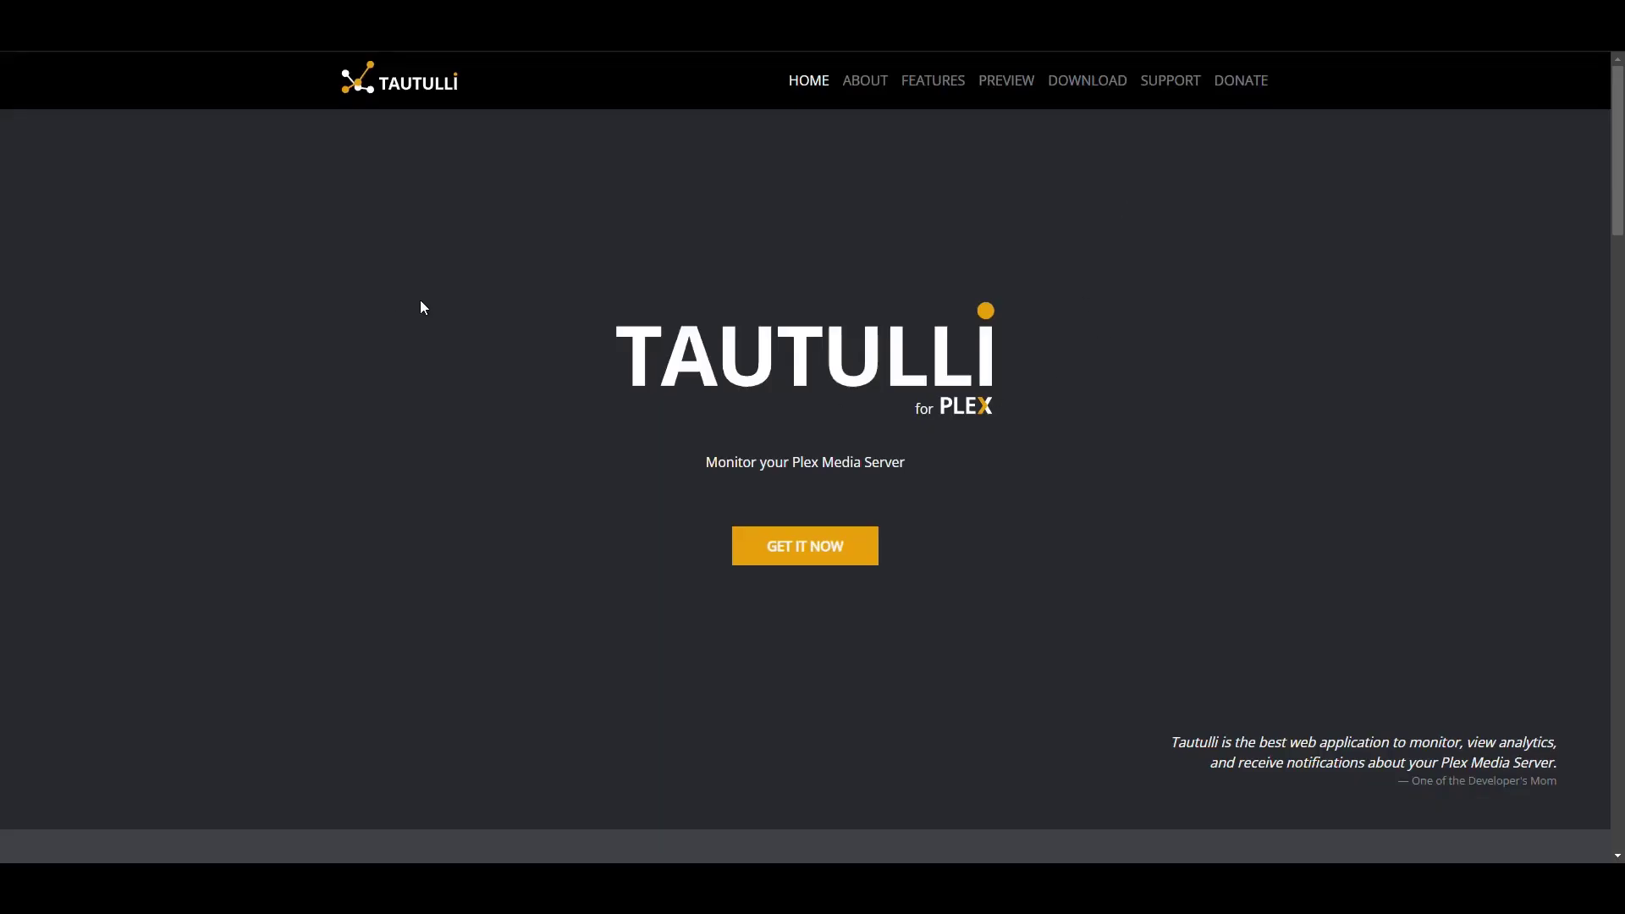
Highlight the 'Monitor your Plex Media Server' tagline and the quote praising Tautulli
{"action": "triple_click", "coordinate": [621, 464]}
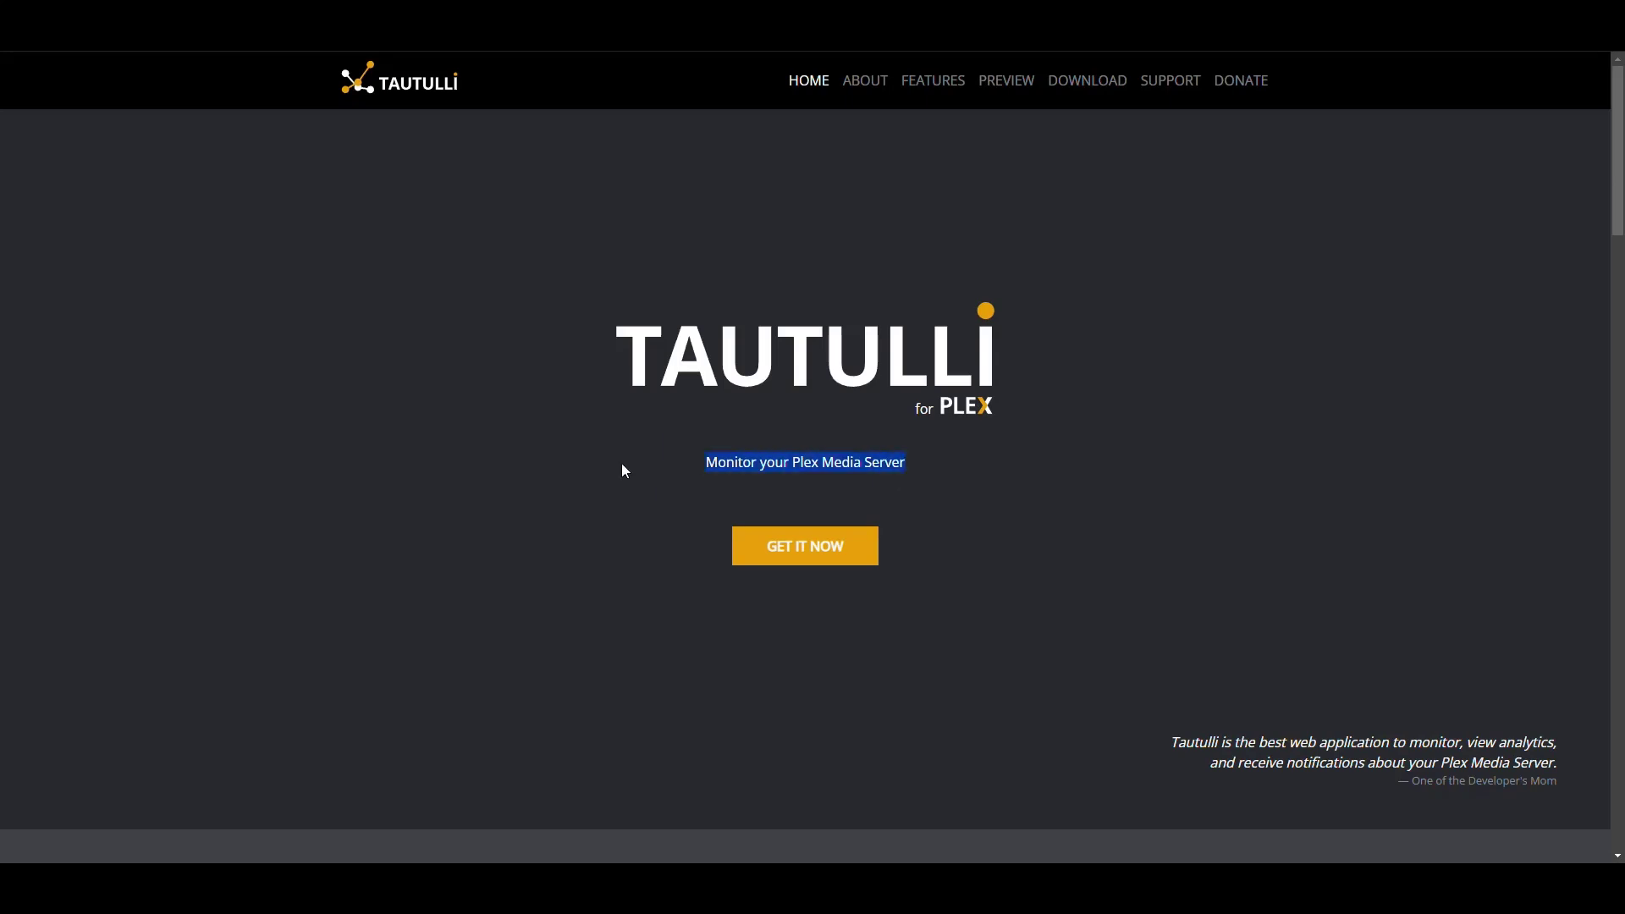
{"action": "left_click", "coordinate": [1088, 515]}
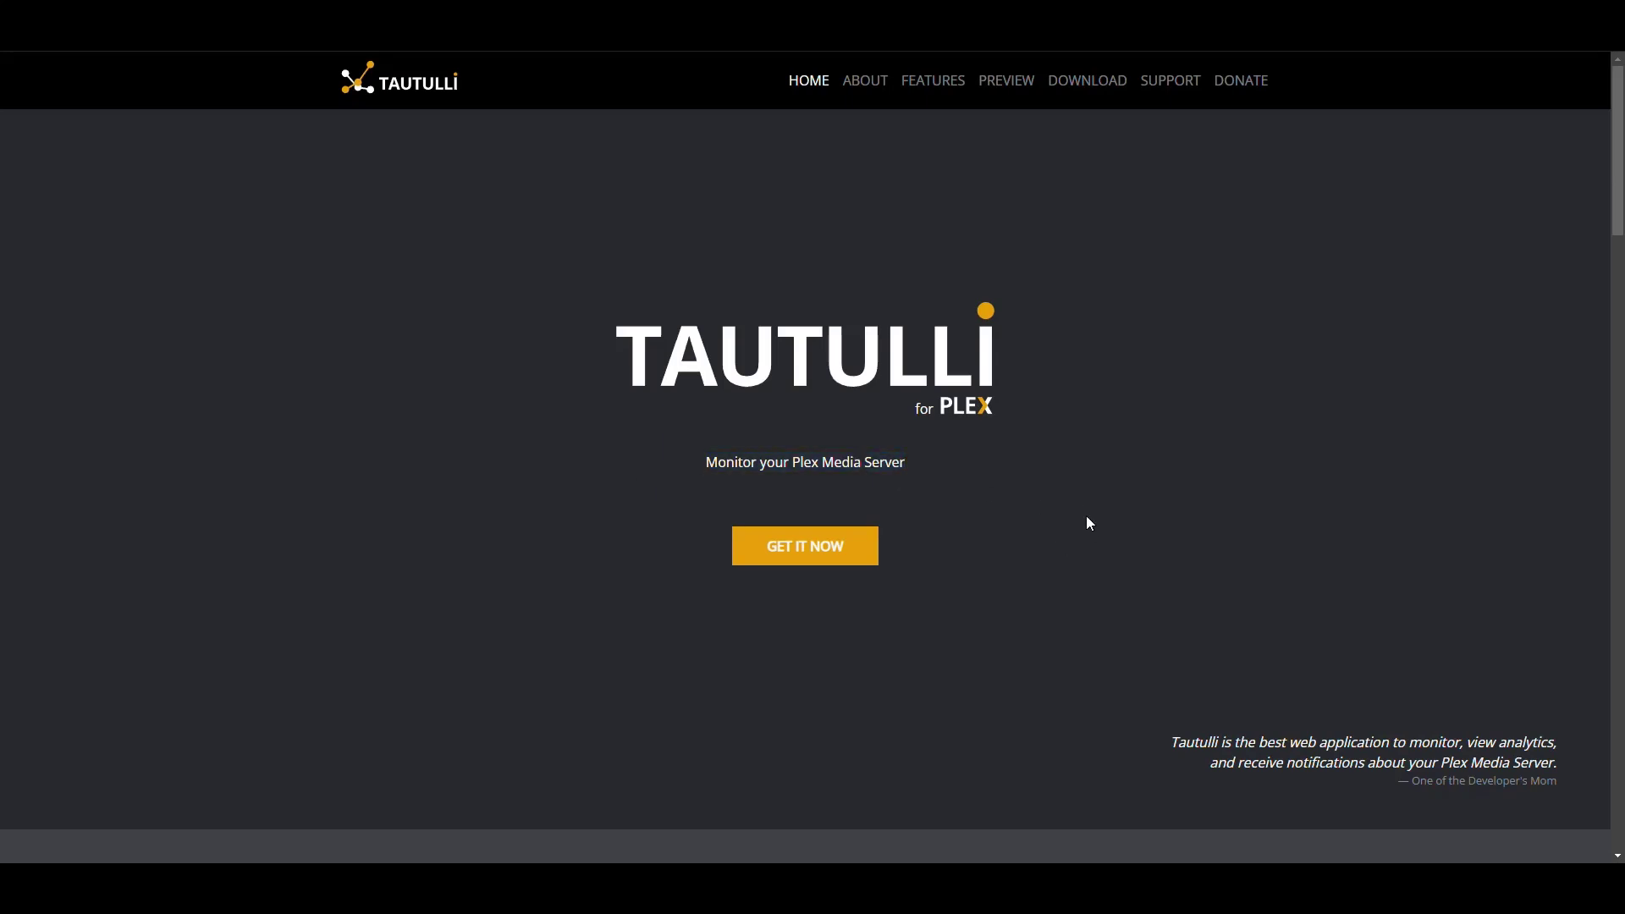
{"action": "left_click_drag", "start_coordinate": [1170, 746], "coordinate": [1568, 787]}
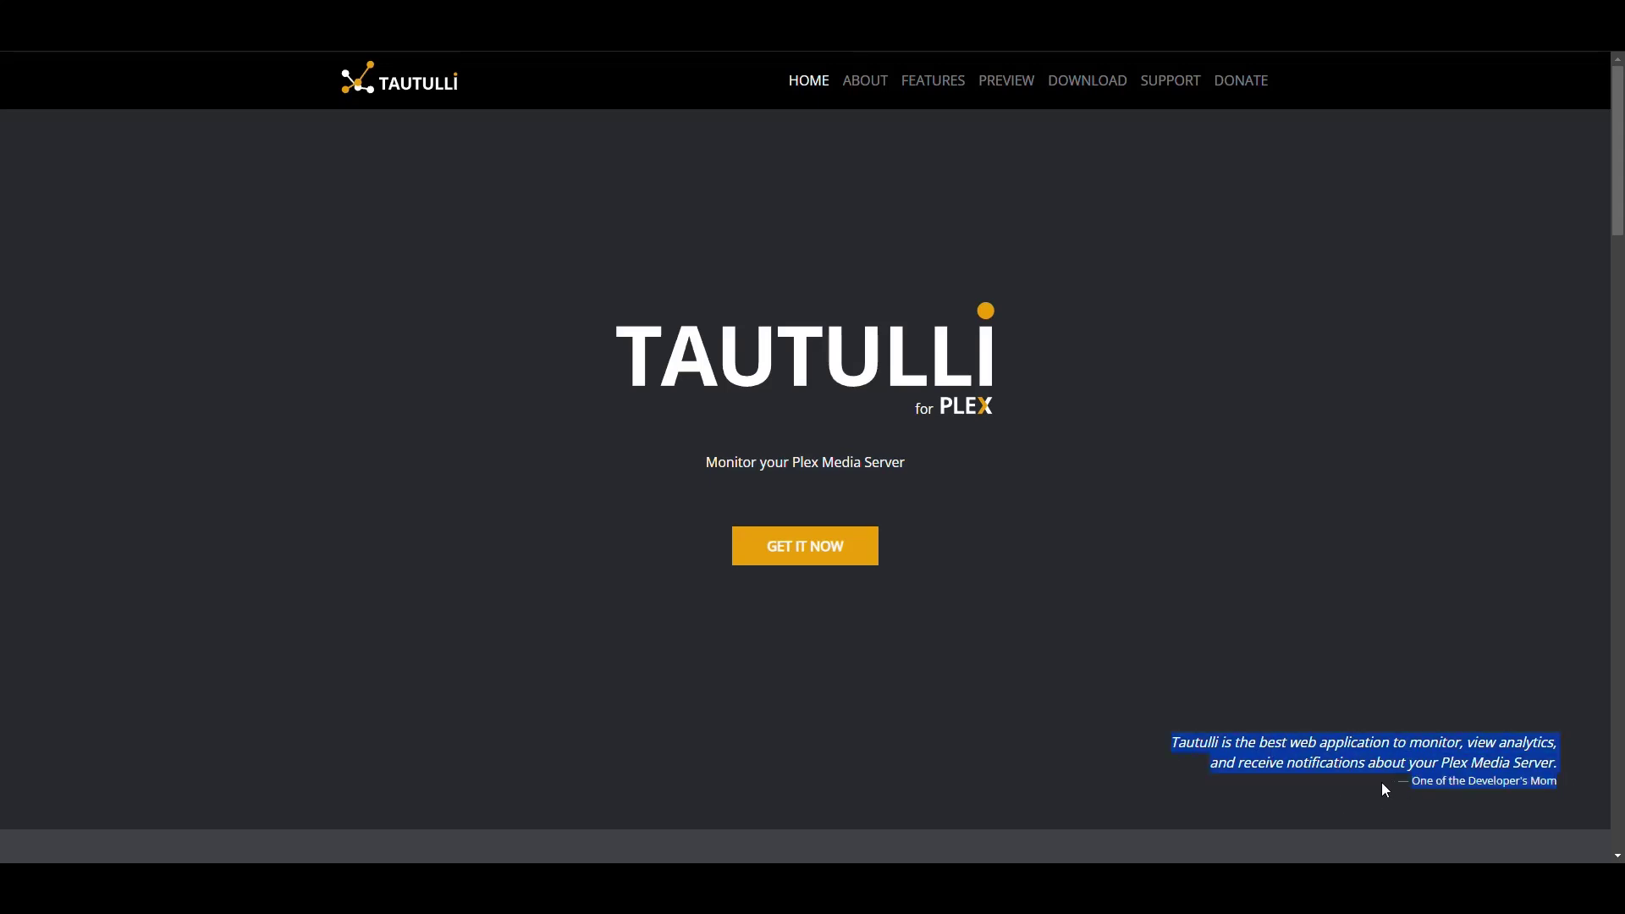
{"action": "left_click", "coordinate": [1523, 779]}
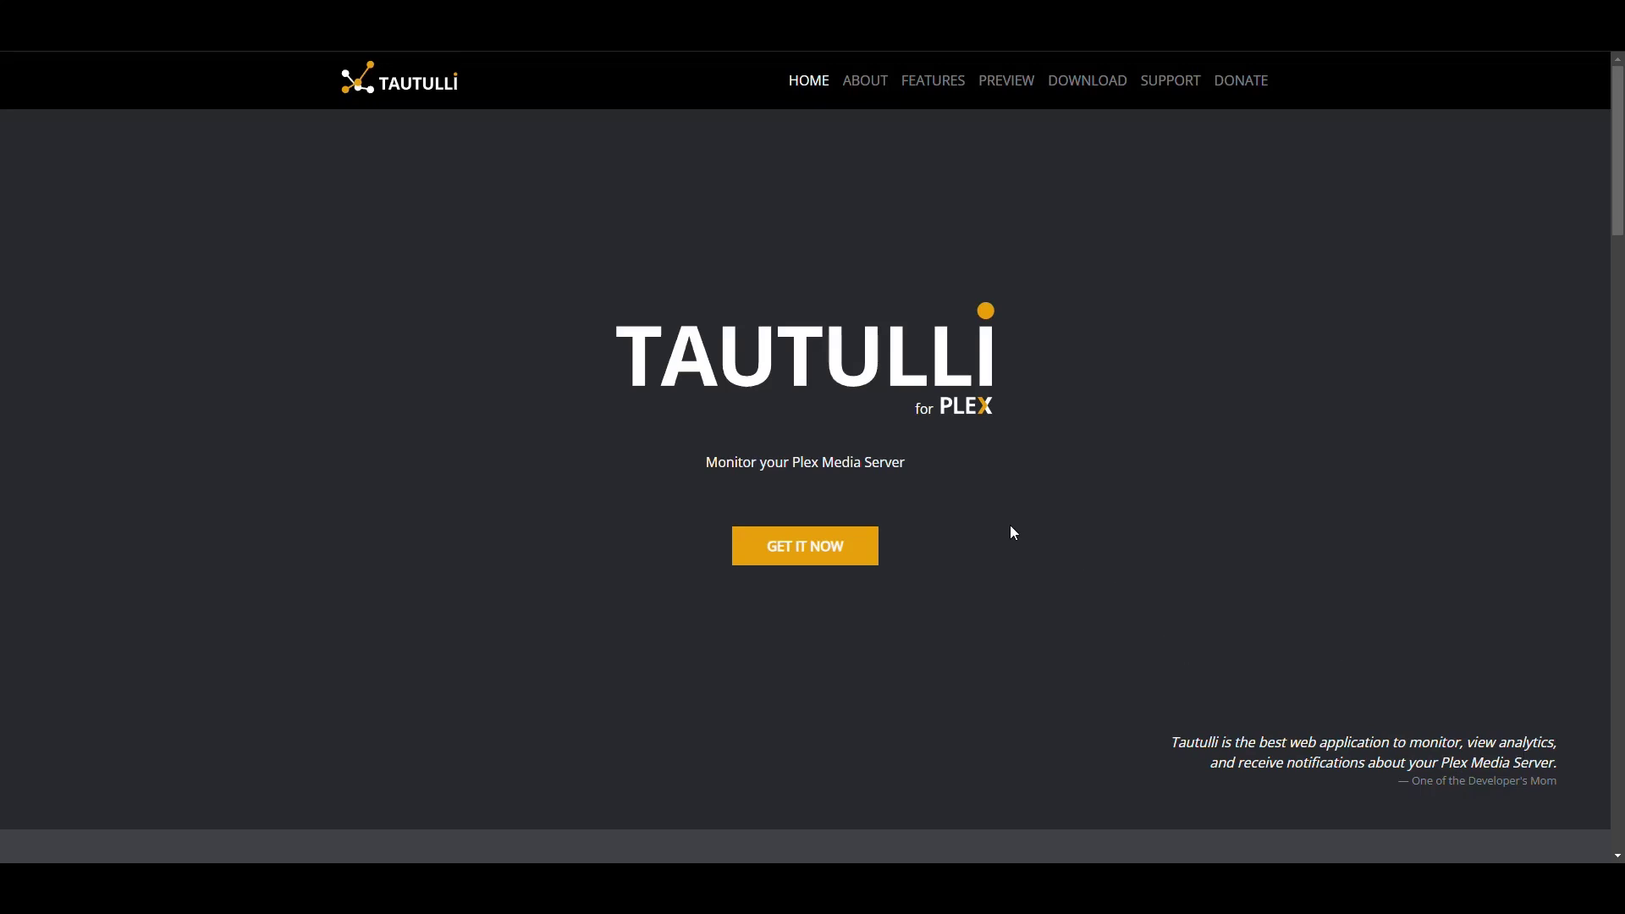
{"action": "scroll", "coordinate": [1007, 532], "scroll_direction": "down", "scroll_amount": 8}
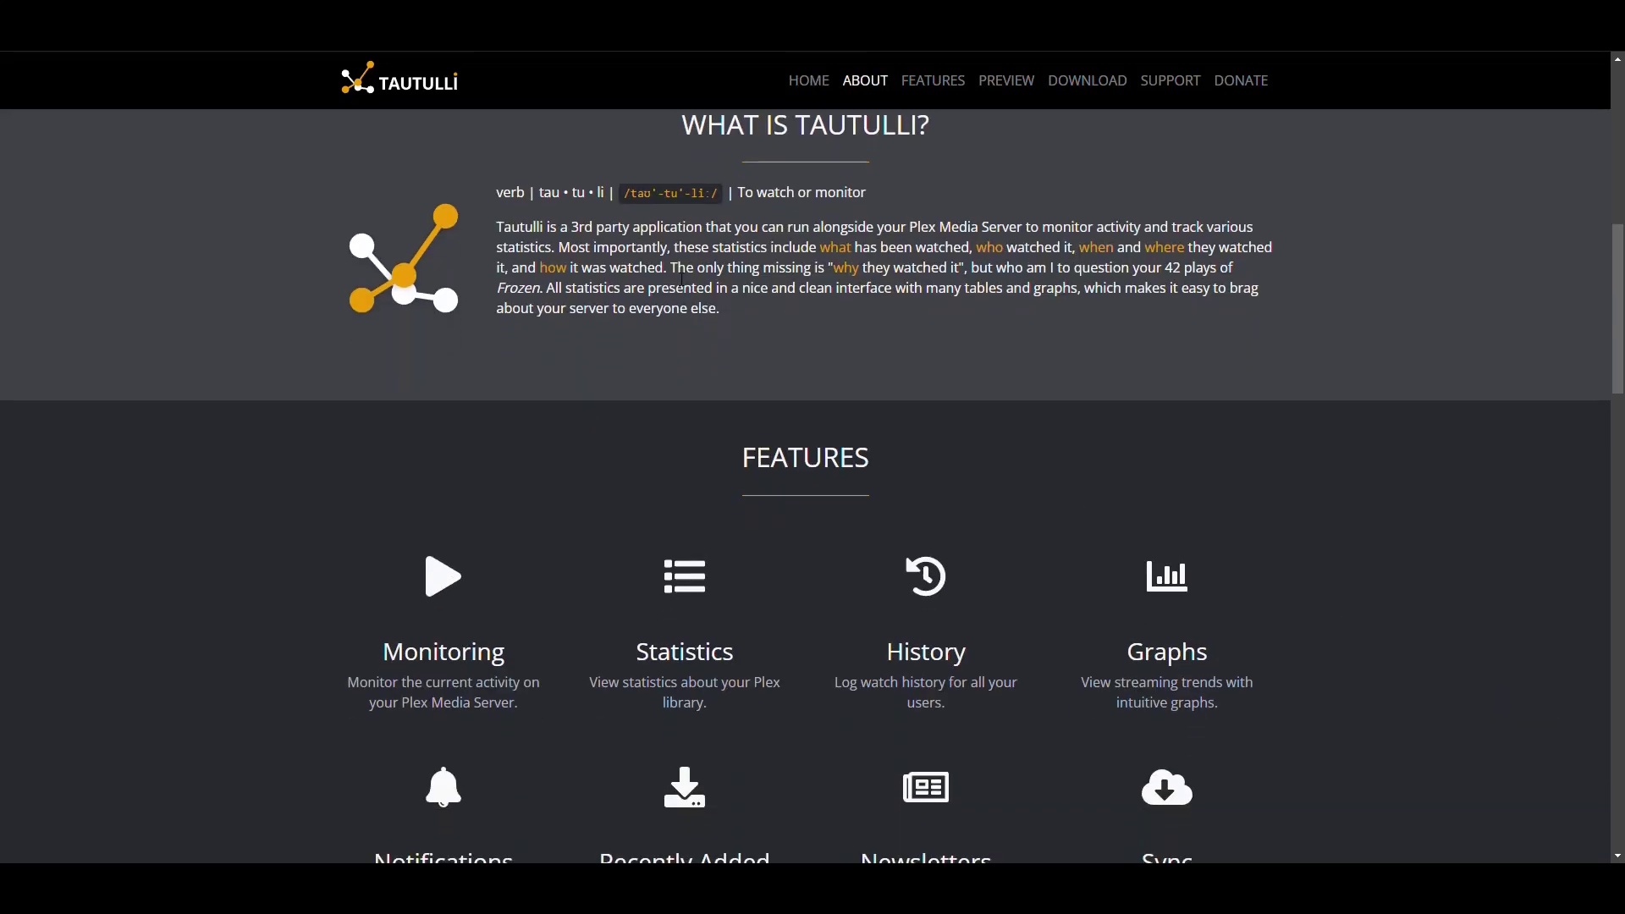
Scroll past Features to the Preview gallery and view the enlarged Homepage screenshot, then close it
{"action": "left_click", "coordinate": [735, 265]}
{"action": "scroll", "coordinate": [800, 300], "scroll_direction": "down", "scroll_amount": 4}
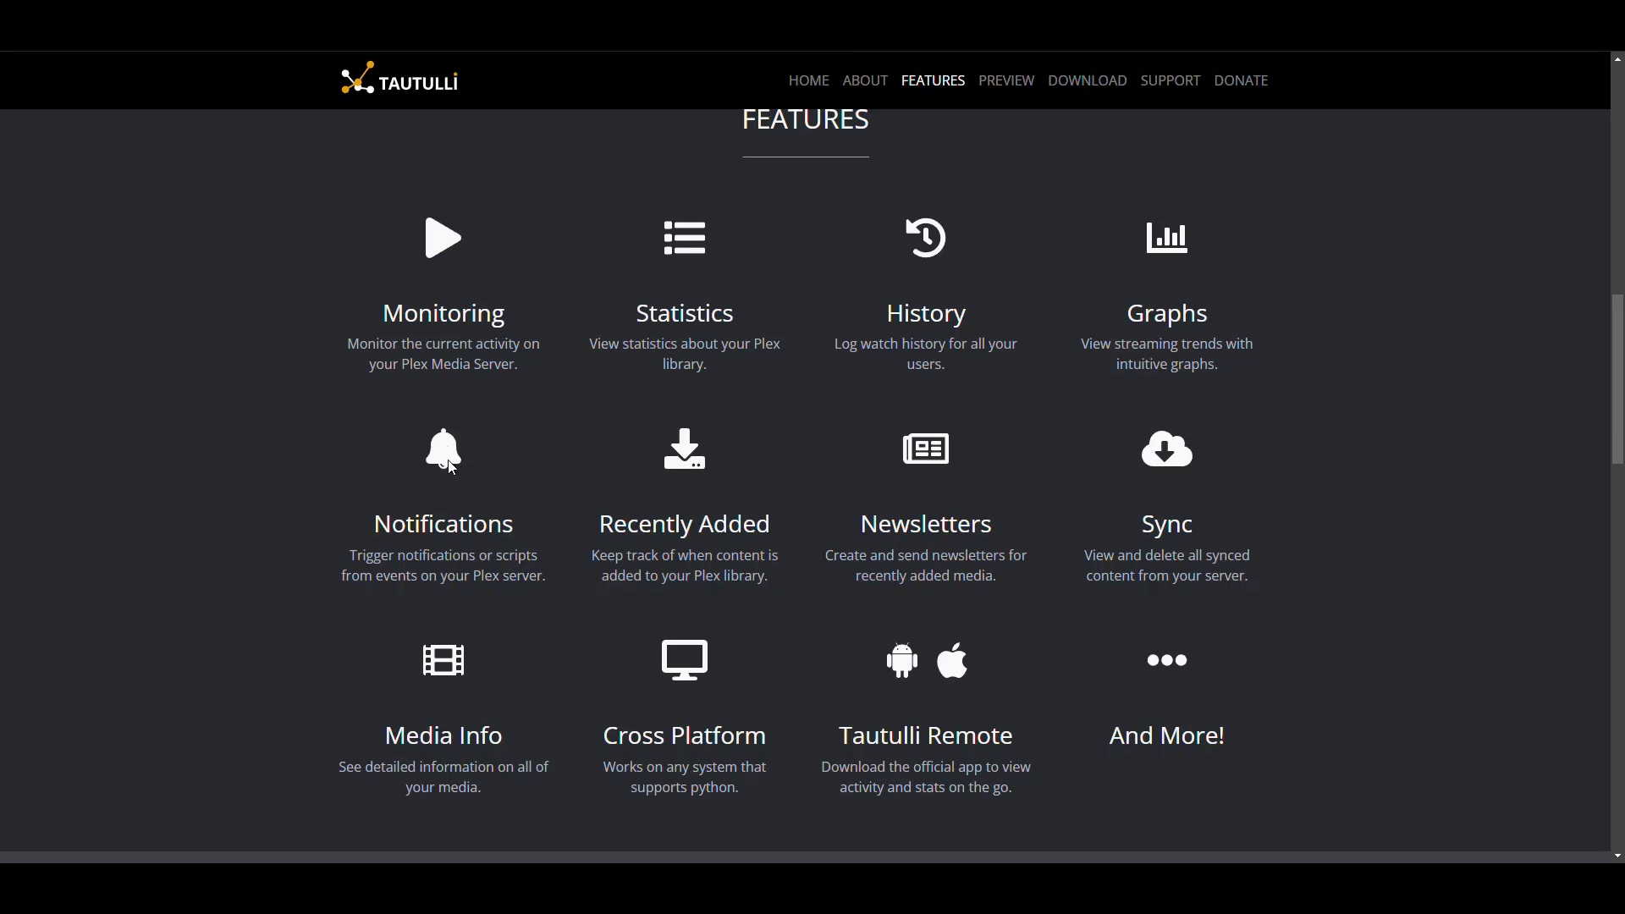
{"action": "scroll", "coordinate": [465, 602], "scroll_direction": "down", "scroll_amount": 1}
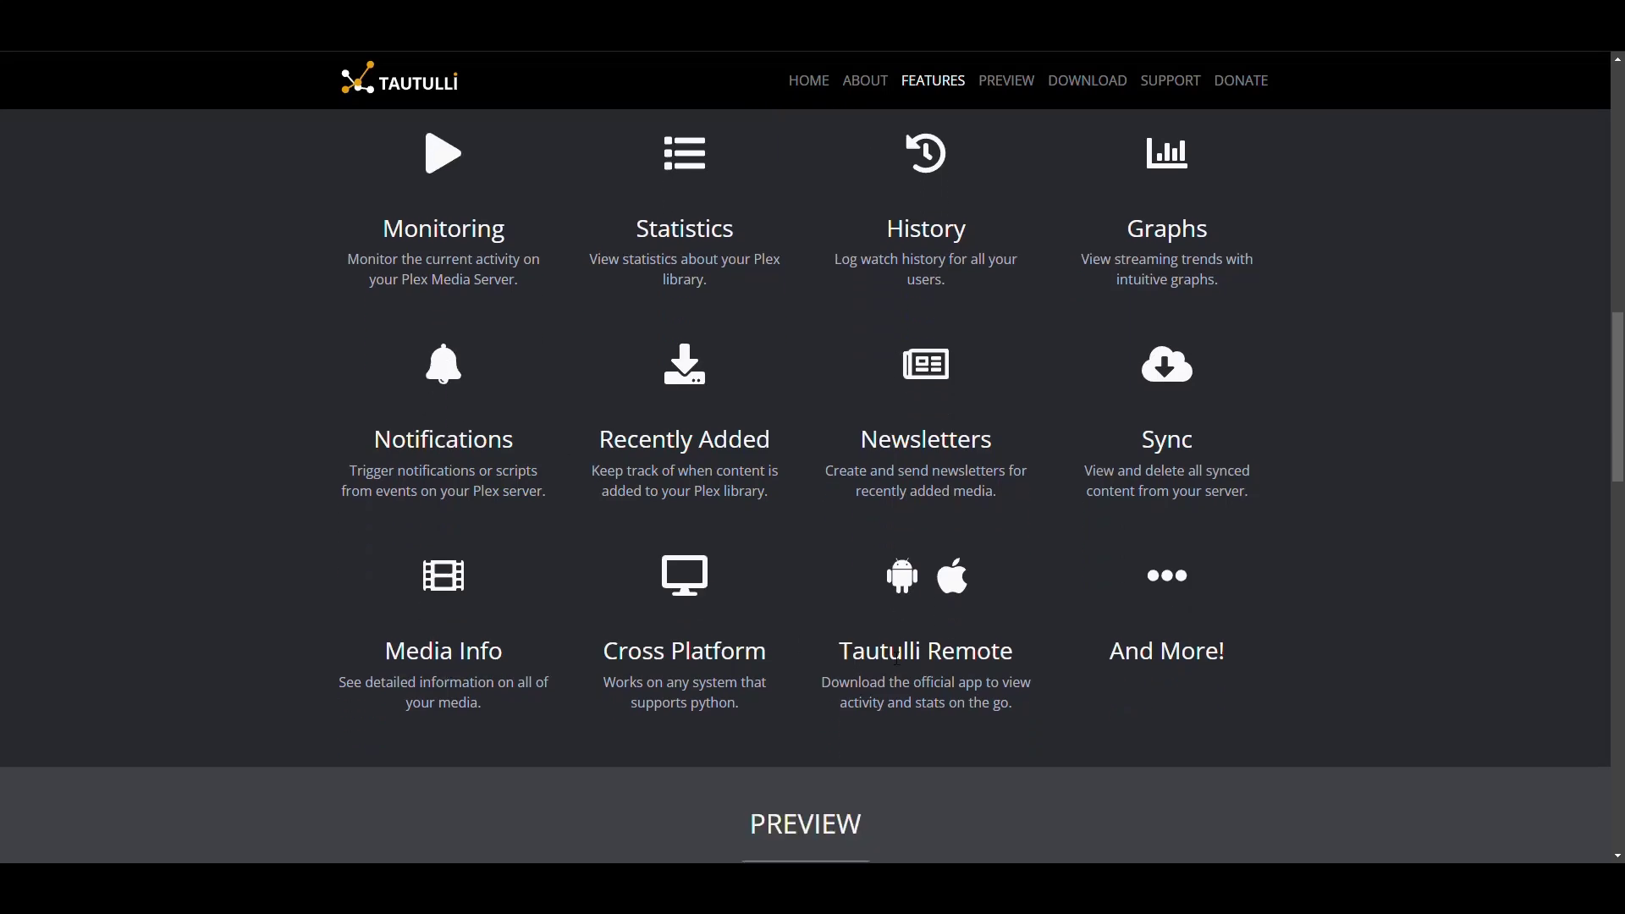
{"action": "scroll", "coordinate": [1200, 423], "scroll_direction": "down", "scroll_amount": 8}
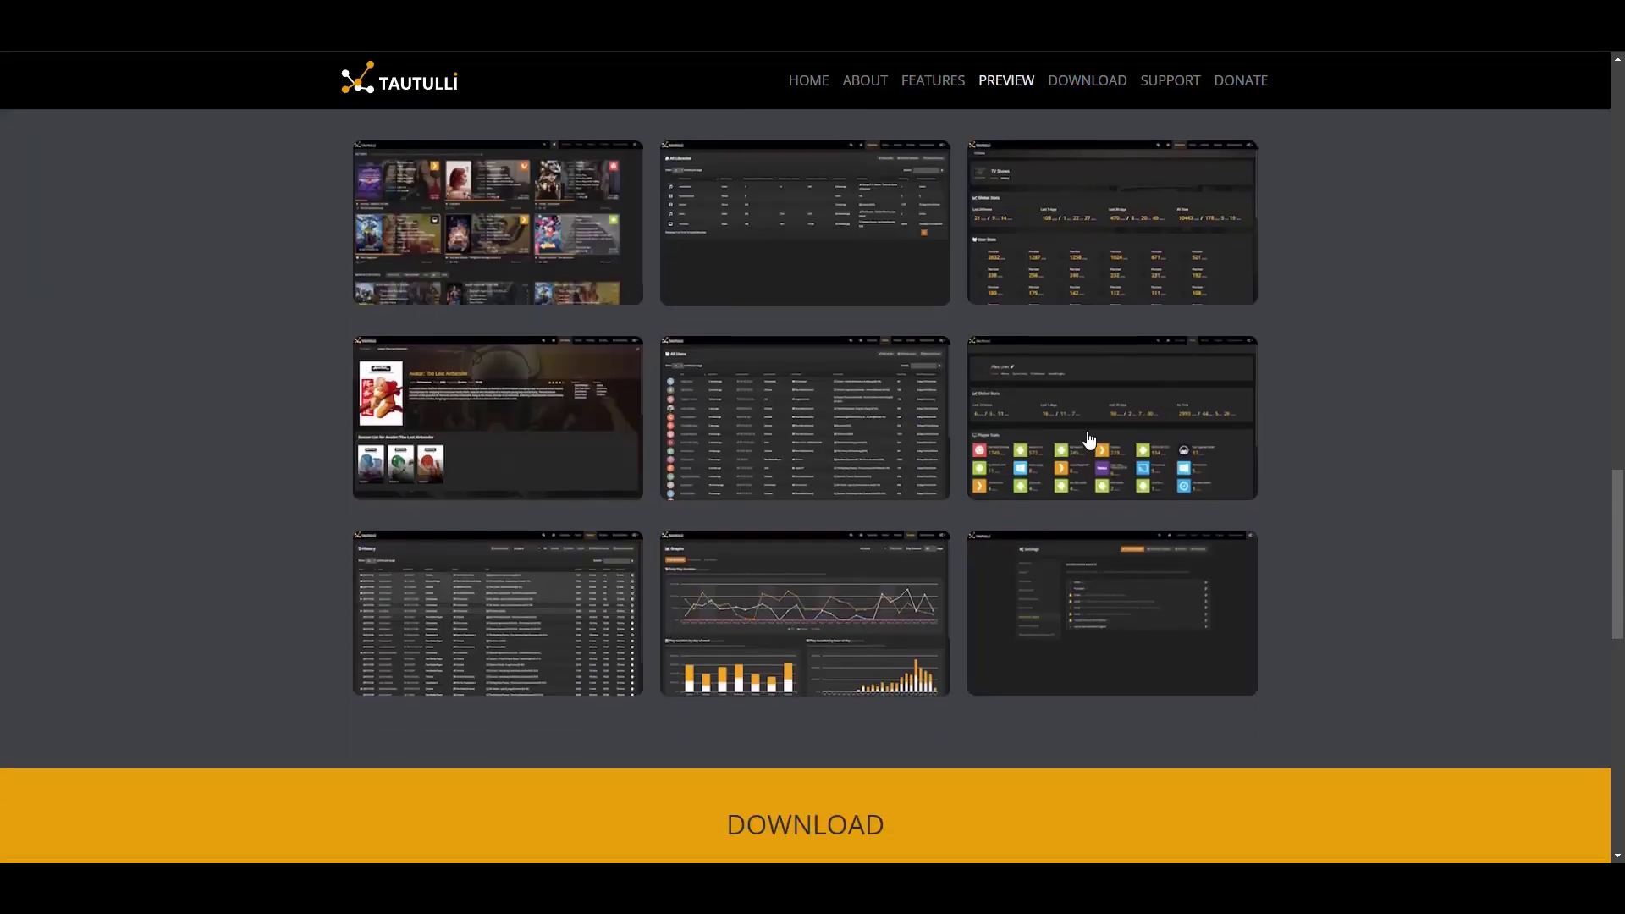
{"action": "scroll", "coordinate": [616, 330], "scroll_direction": "up", "scroll_amount": 2}
{"action": "scroll", "coordinate": [616, 341], "scroll_direction": "down", "scroll_amount": 1}
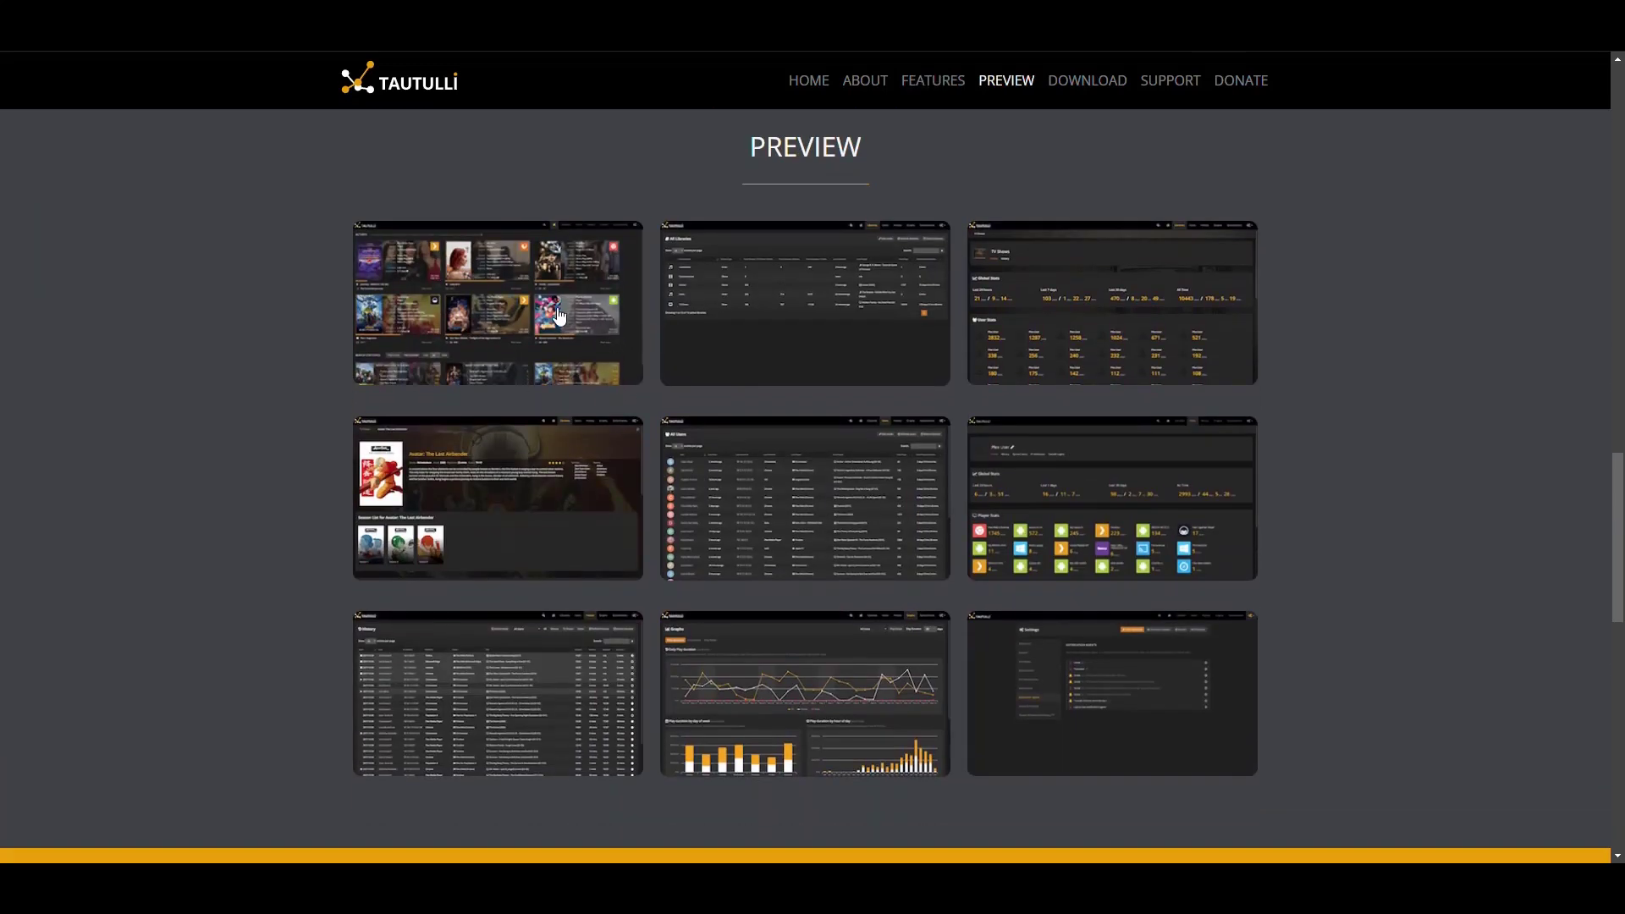
{"action": "left_click", "coordinate": [507, 307]}
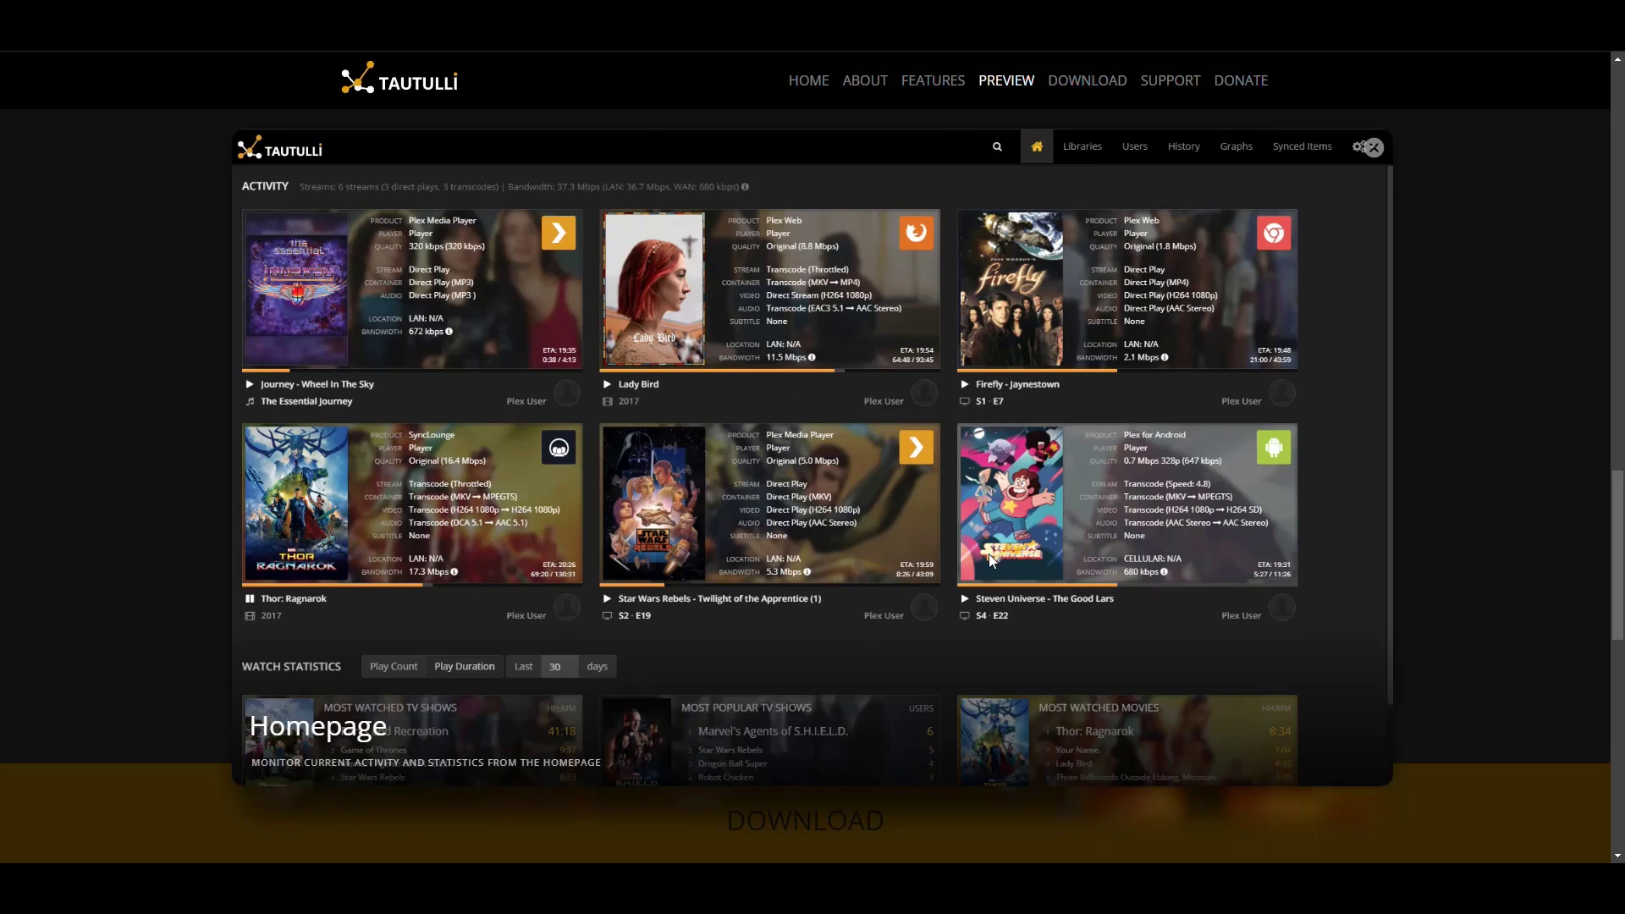
{"action": "left_click", "coordinate": [1535, 271]}
View the Media Info and Users preview screenshots enlarged
{"action": "left_click", "coordinate": [773, 239]}
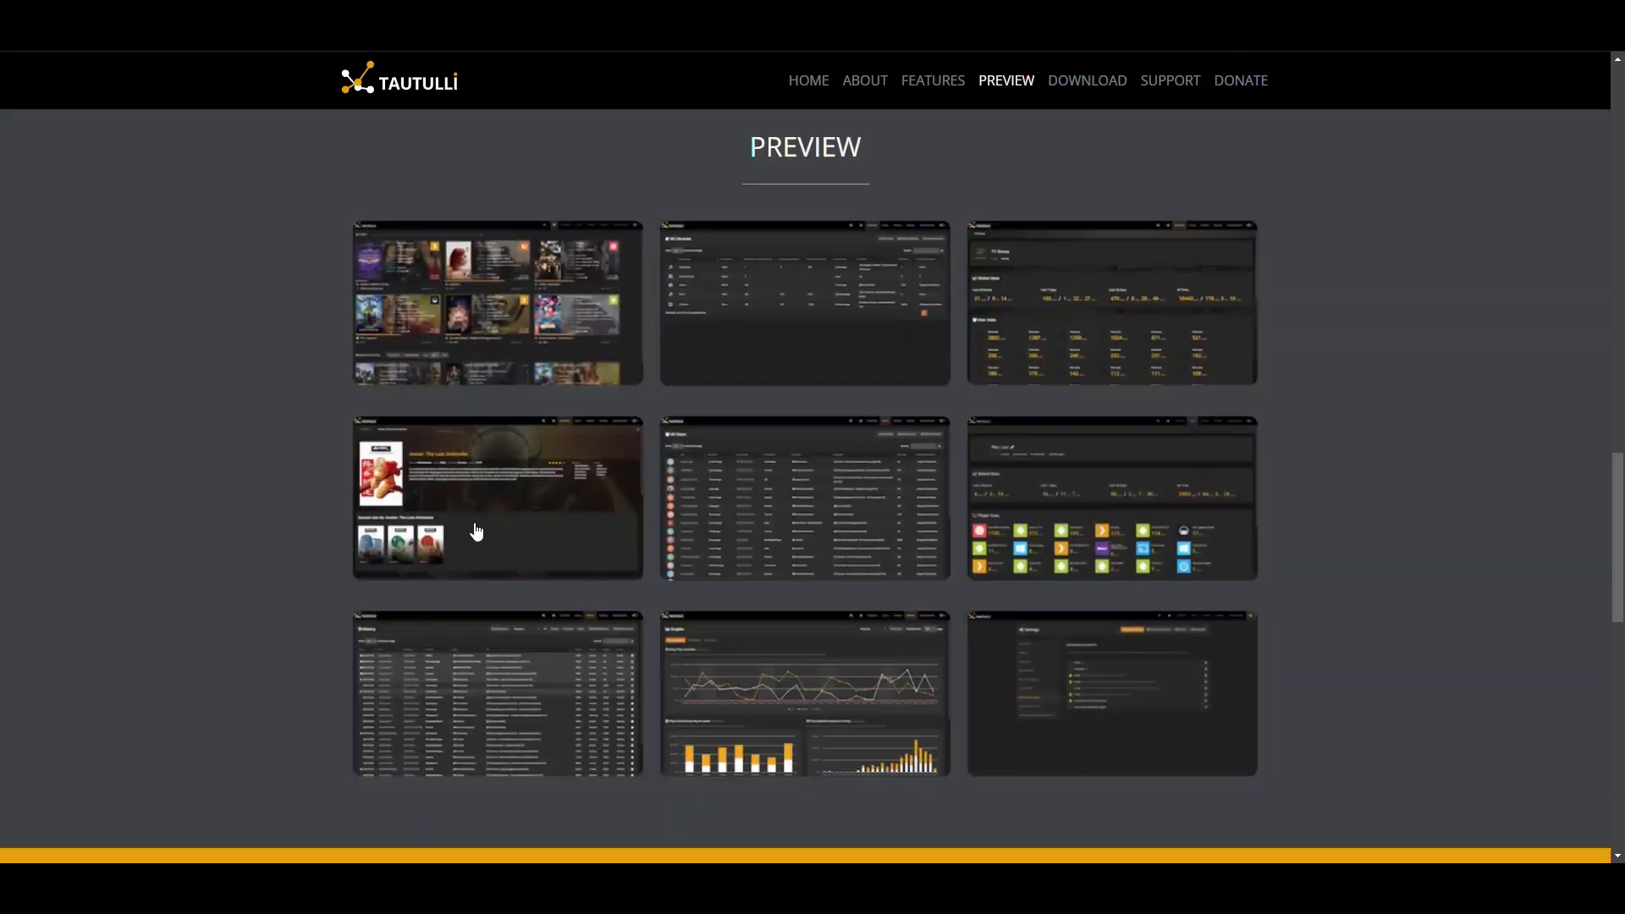
{"action": "left_click", "coordinate": [476, 530]}
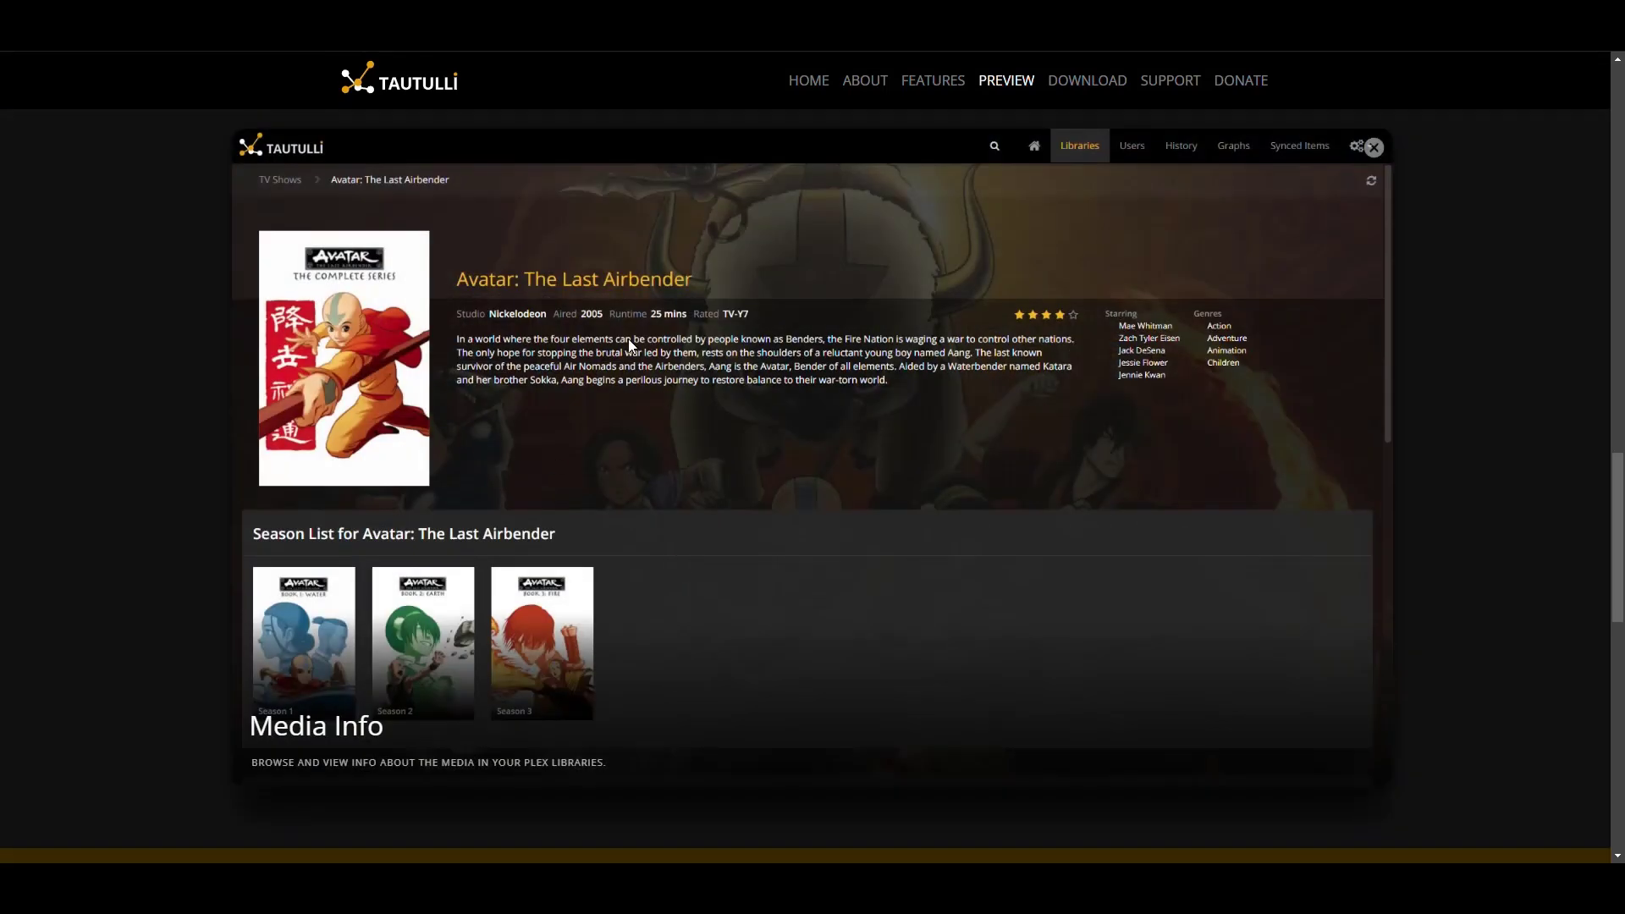
{"action": "left_click", "coordinate": [586, 447]}
{"action": "left_click", "coordinate": [820, 504]}
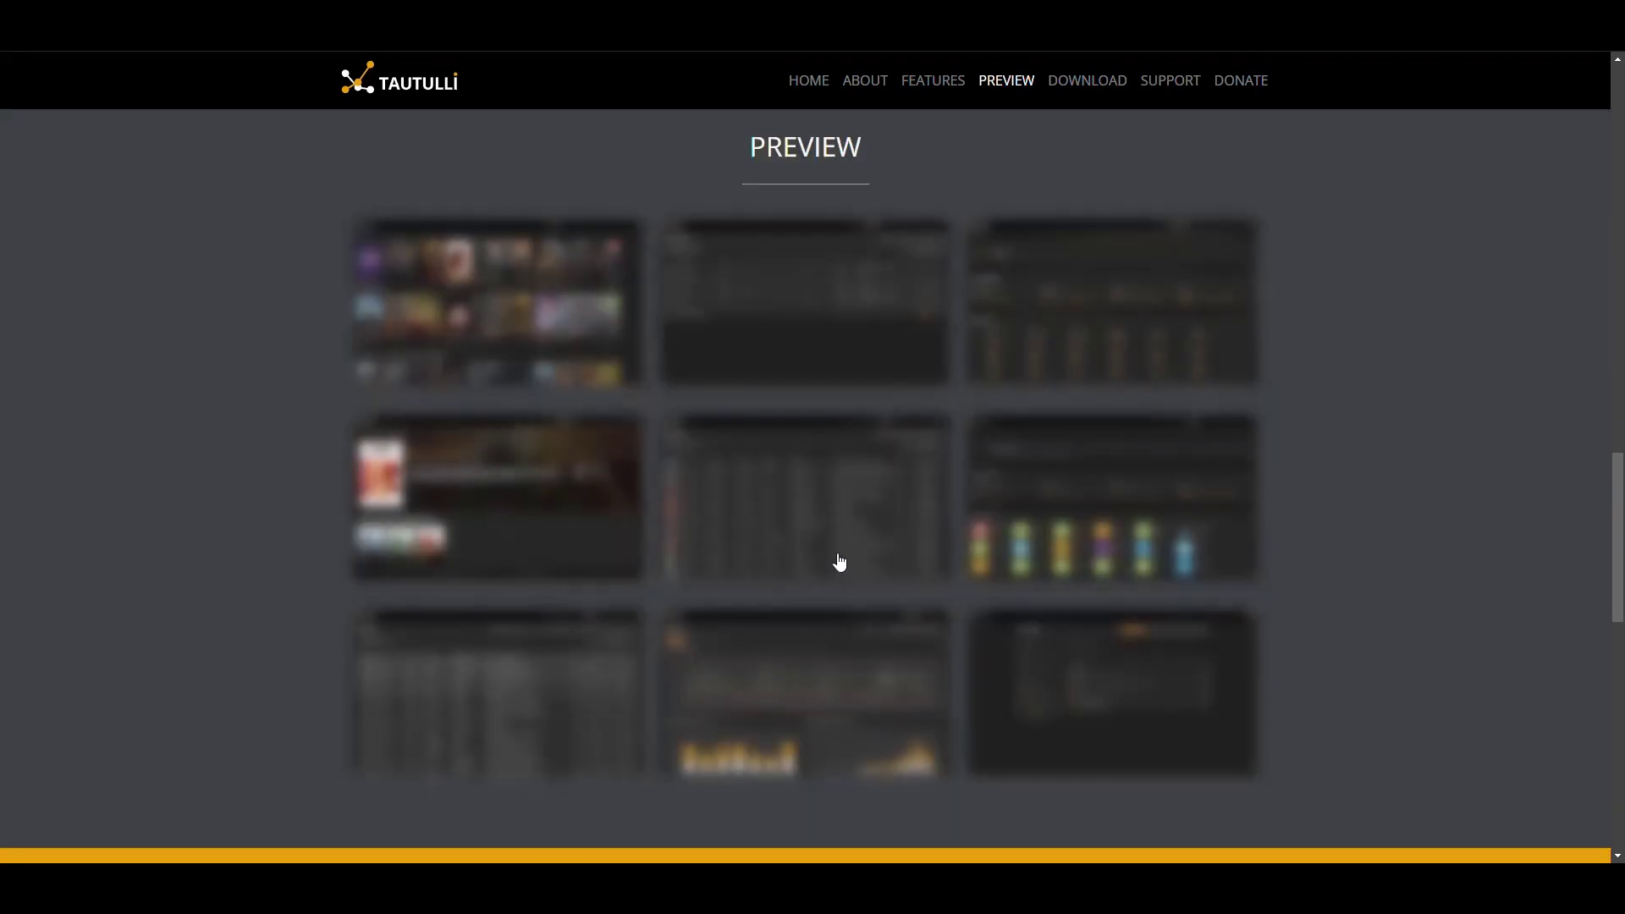
{"action": "left_click", "coordinate": [838, 562]}
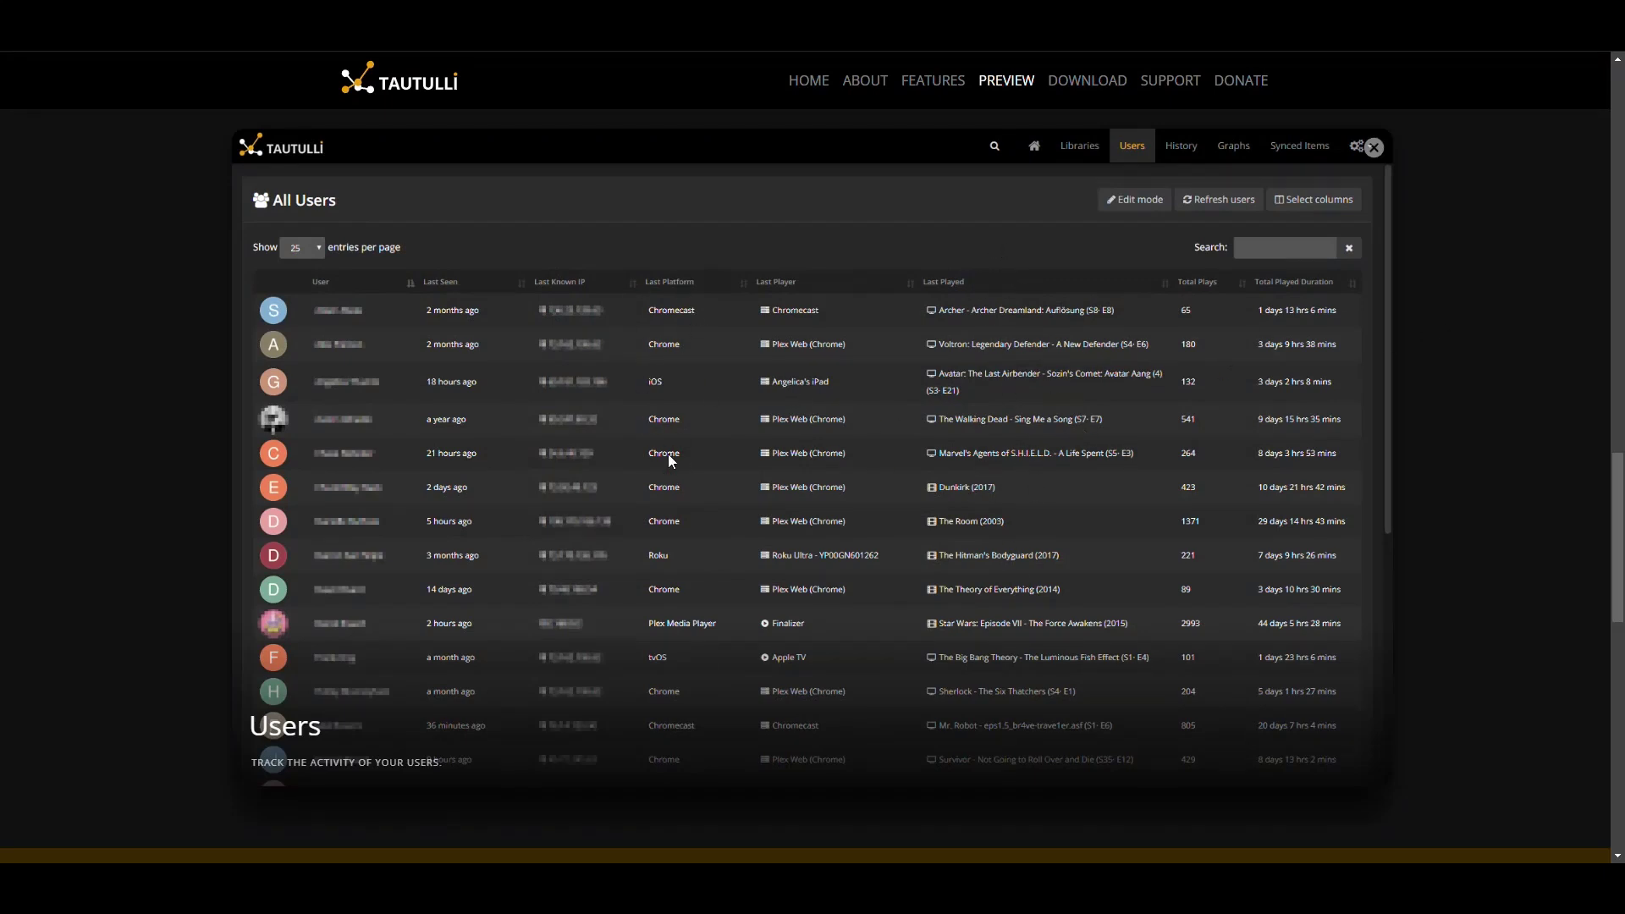
{"action": "left_click", "coordinate": [1415, 411]}
Look through the User Statistics, History, Graphs and Notification settings previews, then close the lightbox
{"action": "left_click", "coordinate": [1131, 508]}
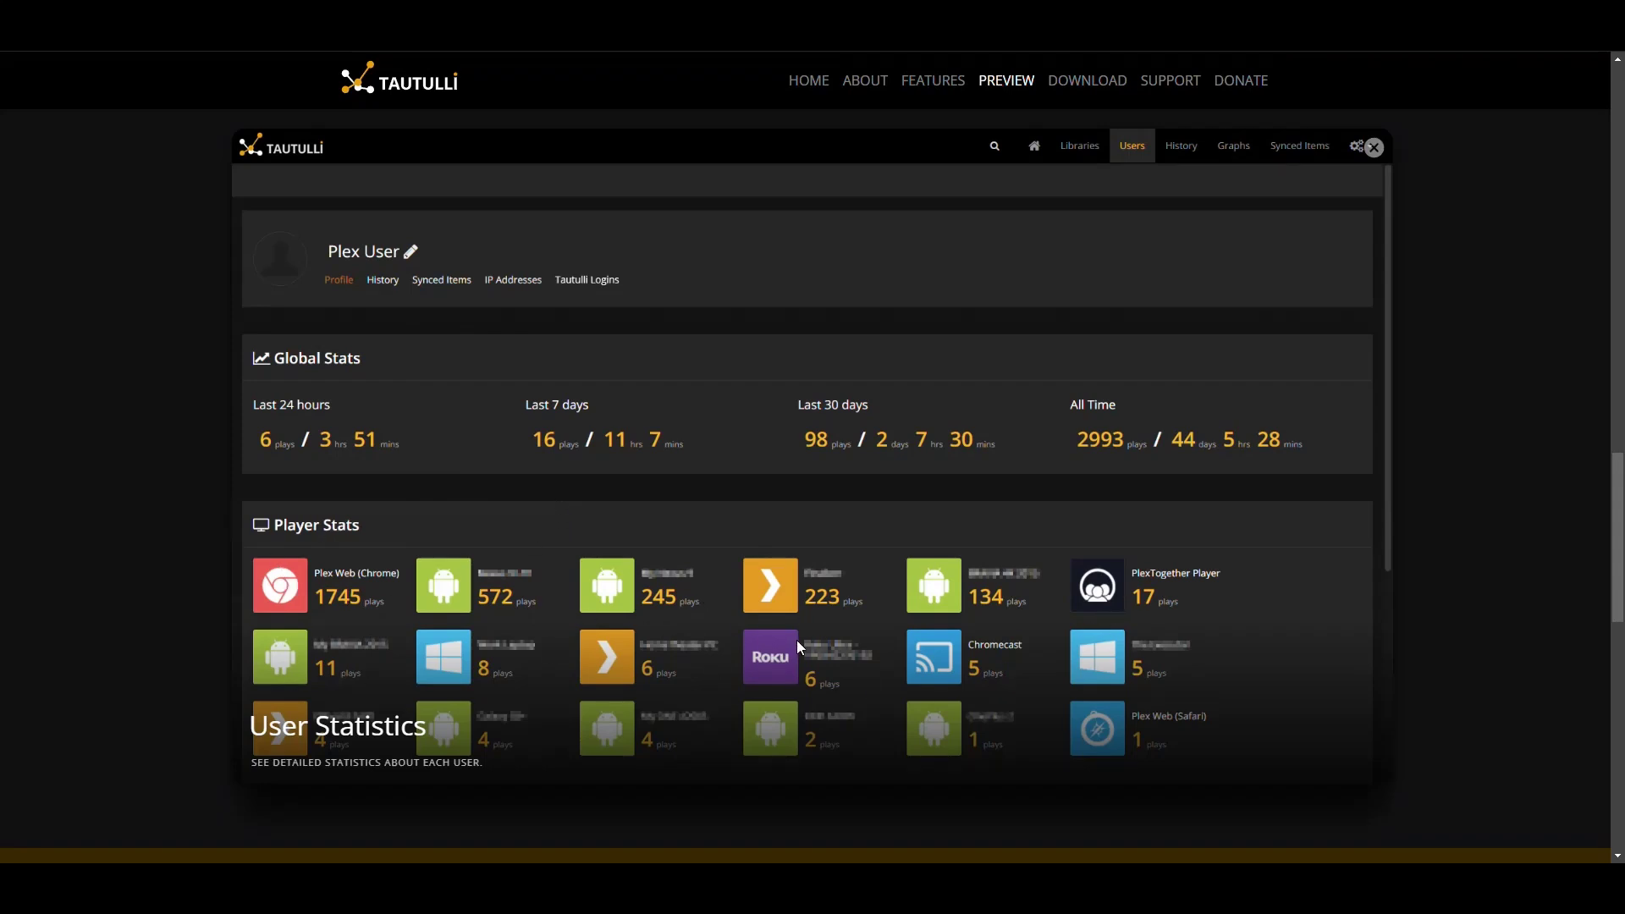
{"action": "left_click", "coordinate": [1479, 370]}
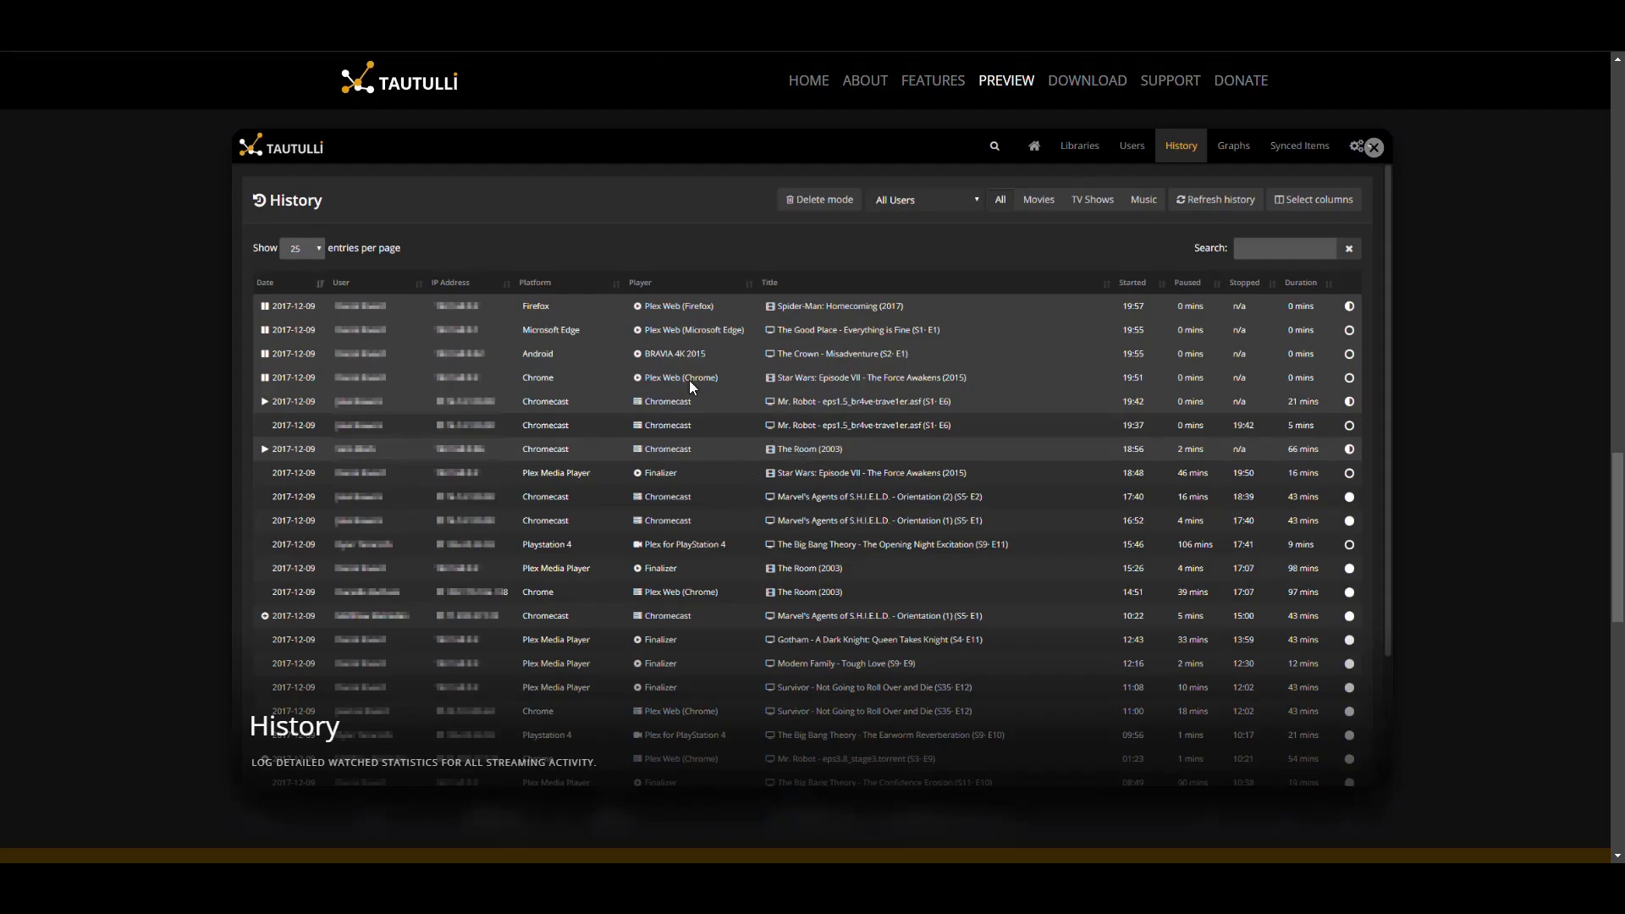
{"action": "left_click", "coordinate": [1470, 398]}
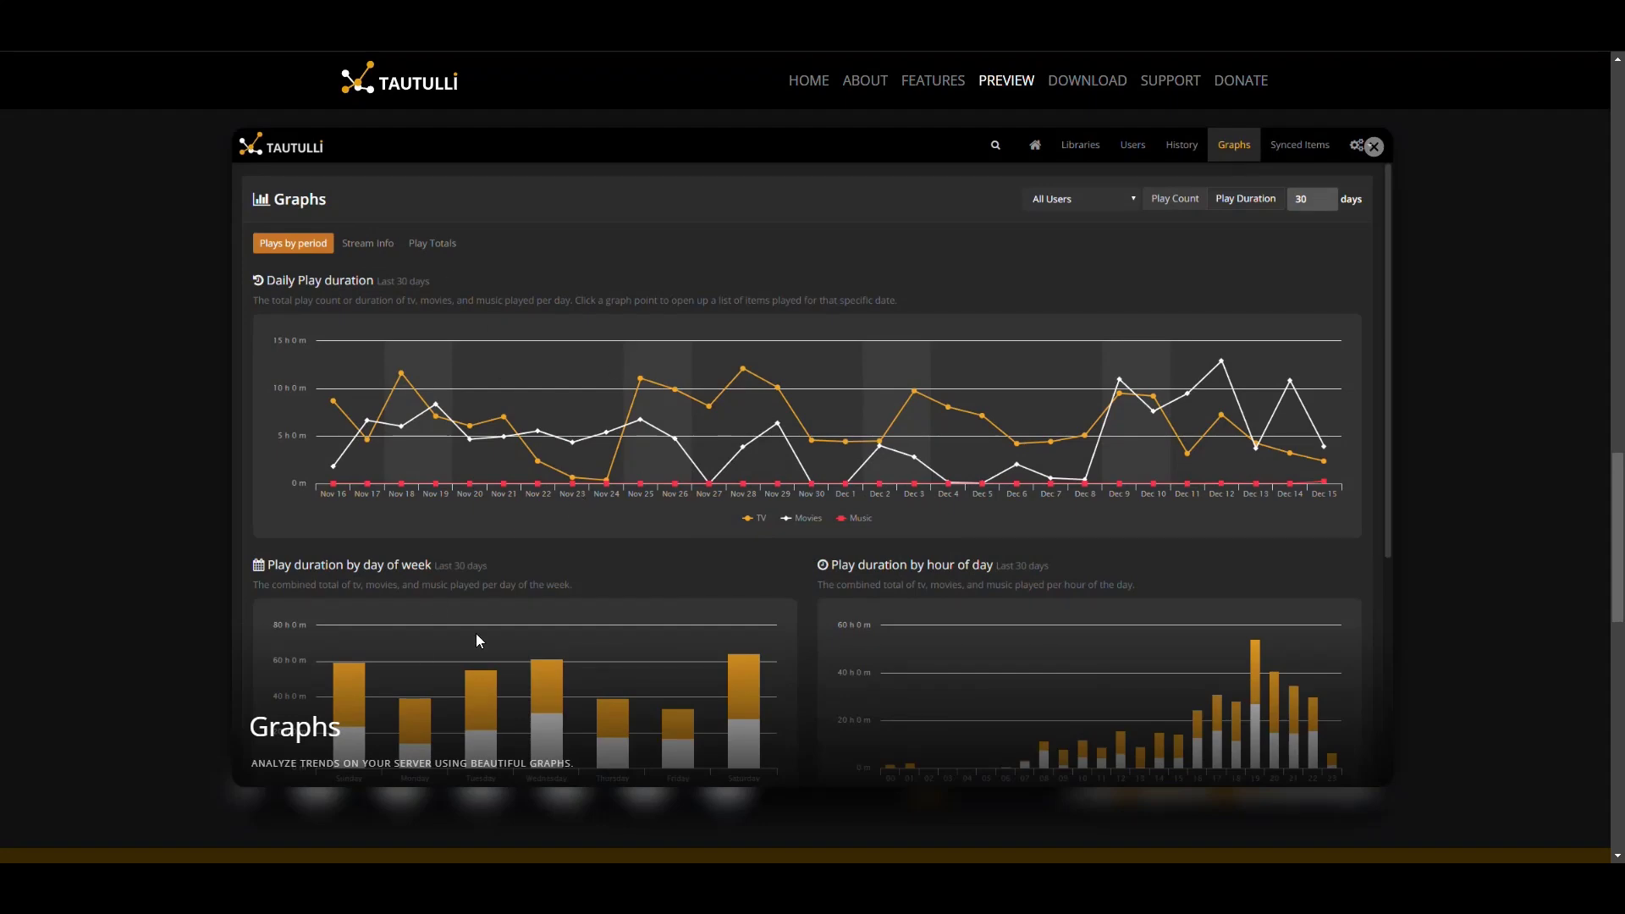
{"action": "left_click", "coordinate": [1455, 465]}
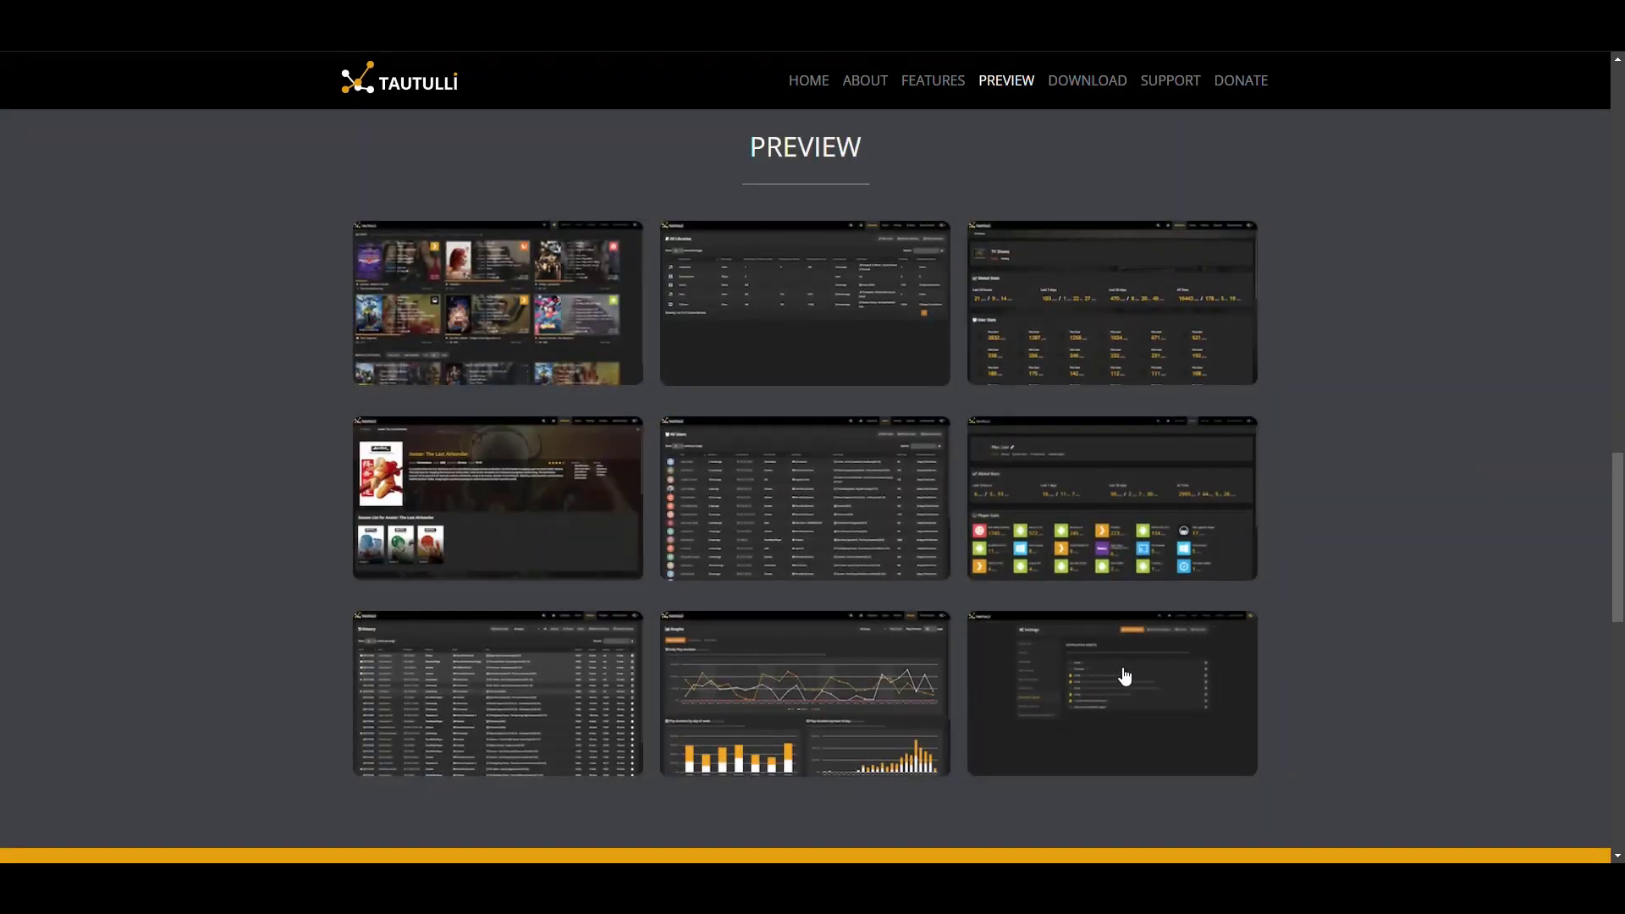
{"action": "left_click", "coordinate": [1134, 673]}
{"action": "left_click", "coordinate": [1305, 656]}
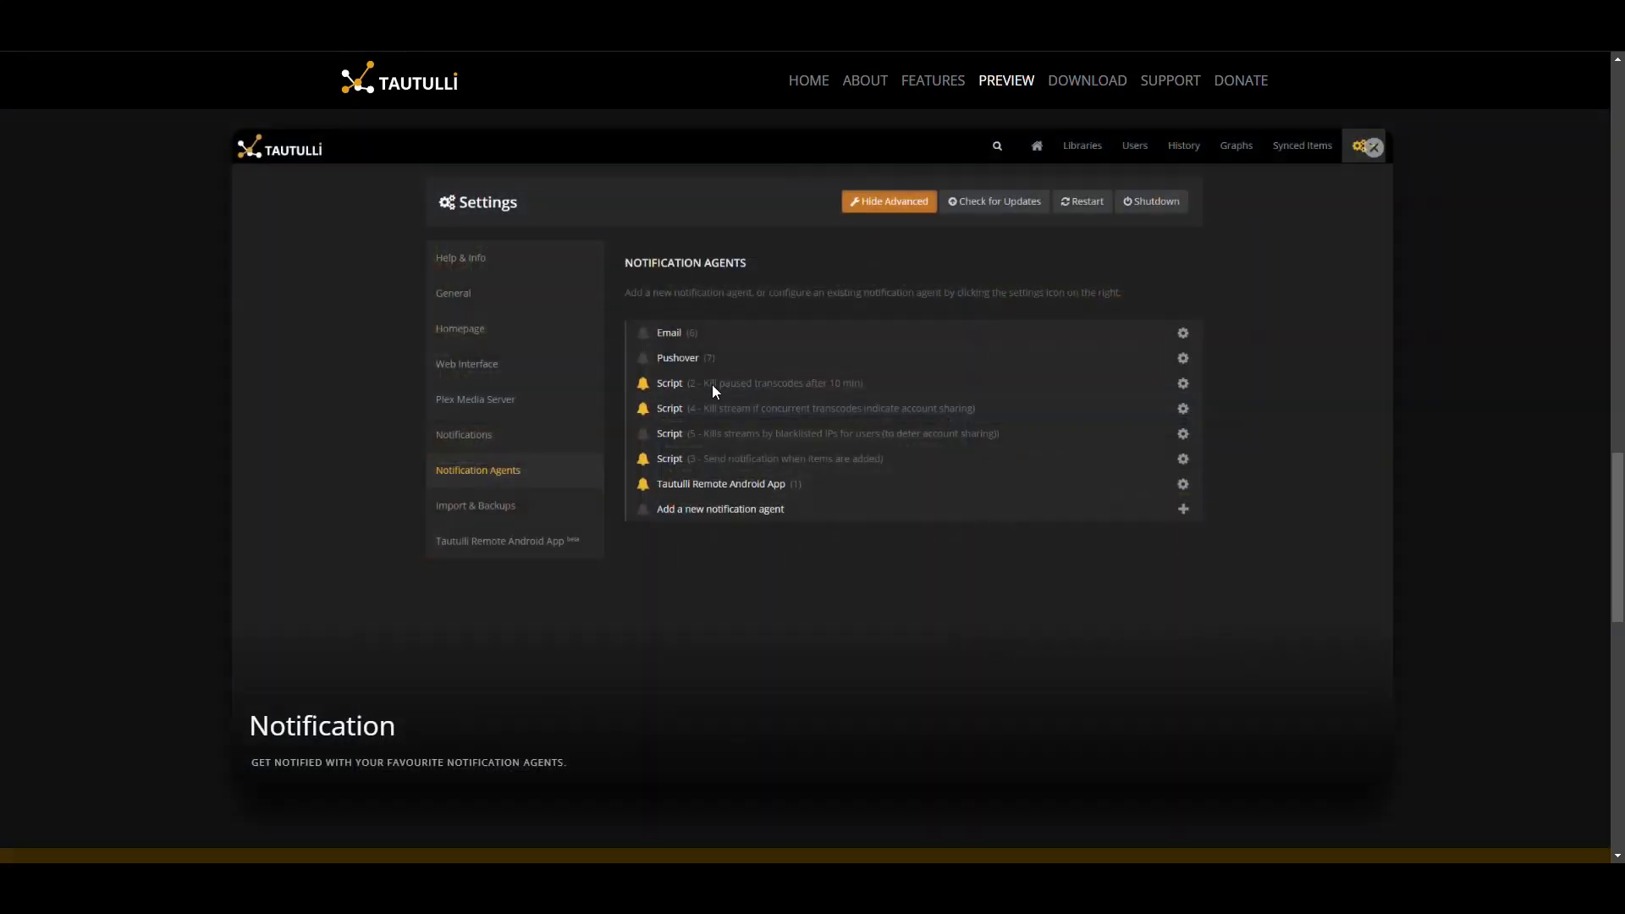
{"action": "left_click", "coordinate": [1460, 352]}
Scroll back to the top of the homepage and move to the Docker Hub tautulli/tautulli page
{"action": "scroll", "coordinate": [1427, 360], "scroll_direction": "down", "scroll_amount": 3}
{"action": "scroll", "coordinate": [1426, 360], "scroll_direction": "up", "scroll_amount": 3}
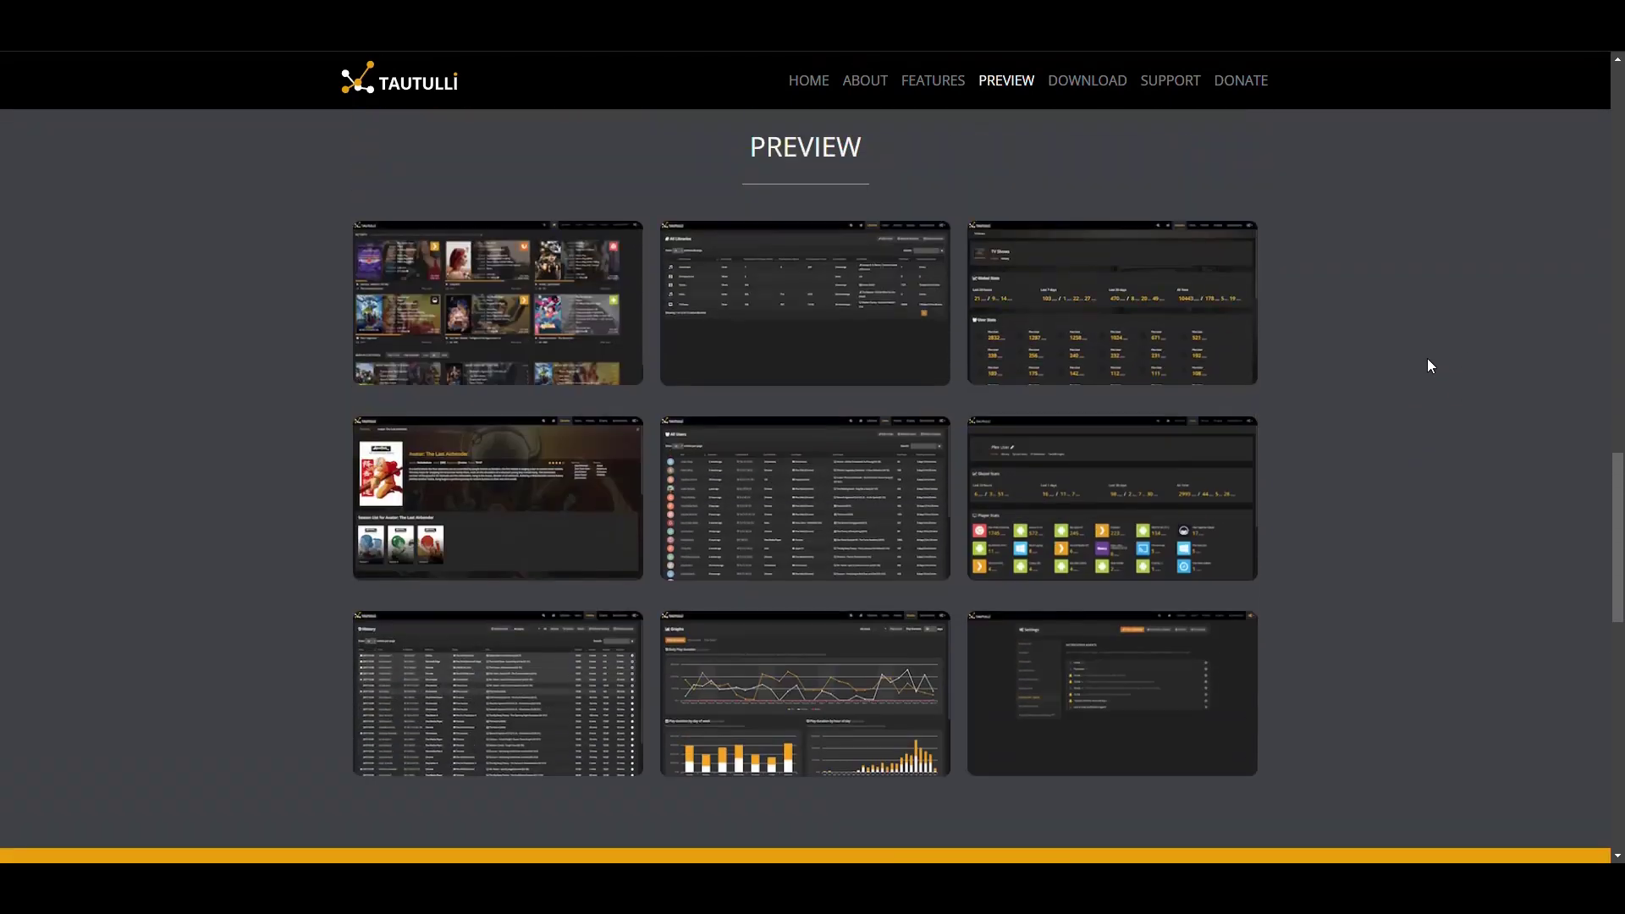
{"action": "scroll", "coordinate": [1413, 362], "scroll_direction": "up", "scroll_amount": 10}
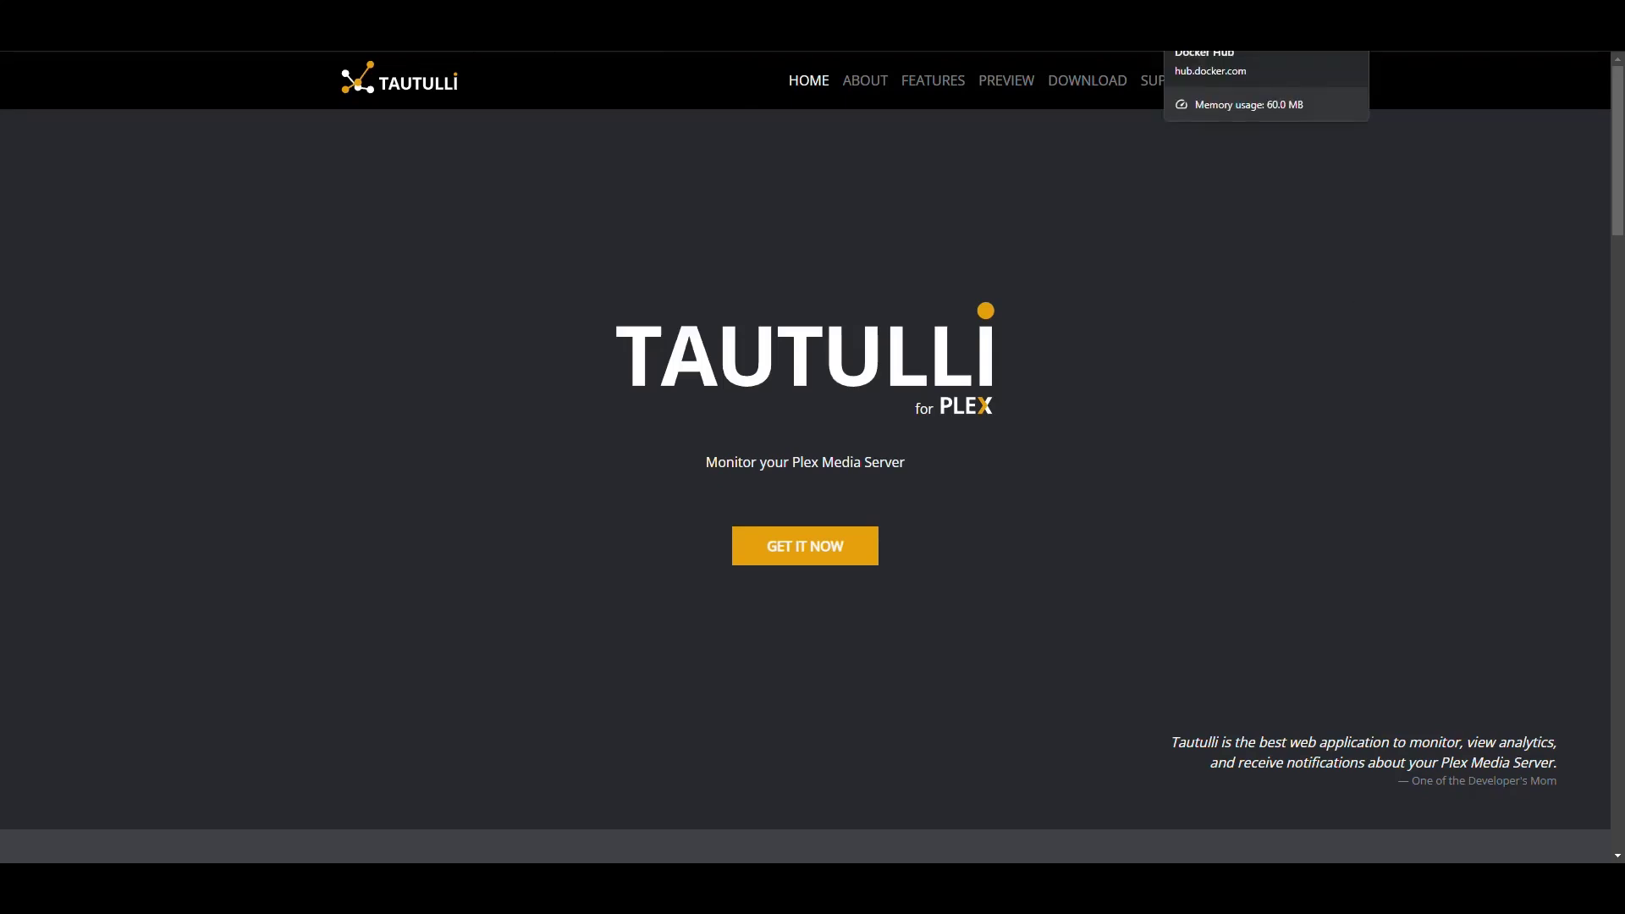
{"action": "left_click", "coordinate": [1261, 38]}
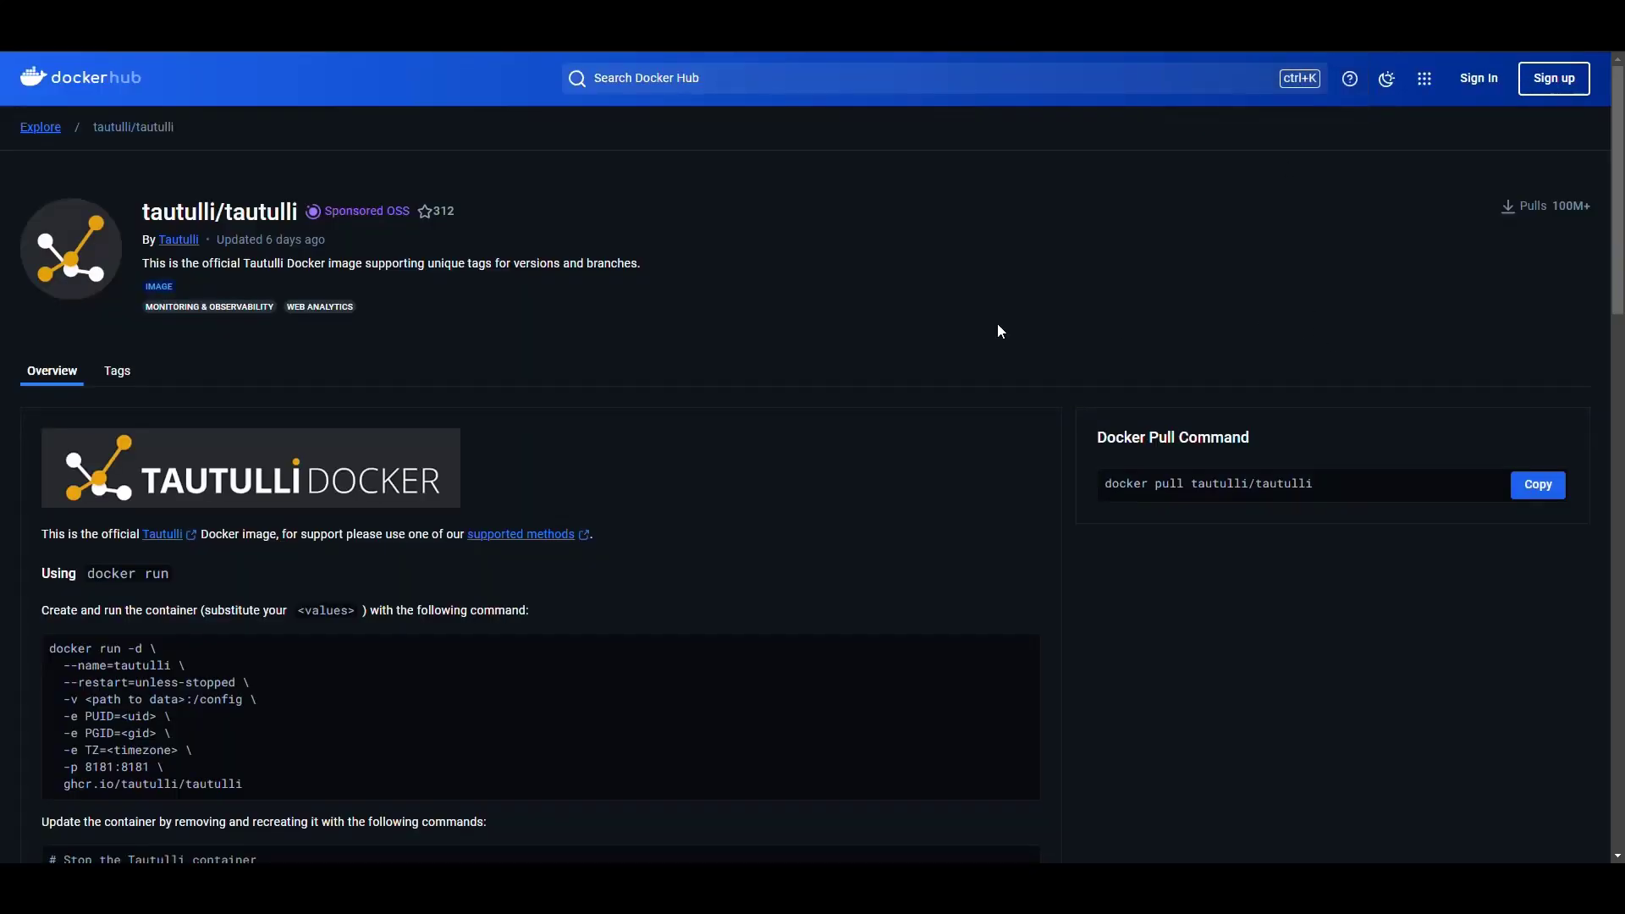
Select the tautulli/tautulli image name in the docker pull command
{"action": "scroll", "coordinate": [795, 311], "scroll_direction": "down", "scroll_amount": 2}
{"action": "scroll", "coordinate": [794, 309], "scroll_direction": "down", "scroll_amount": 1}
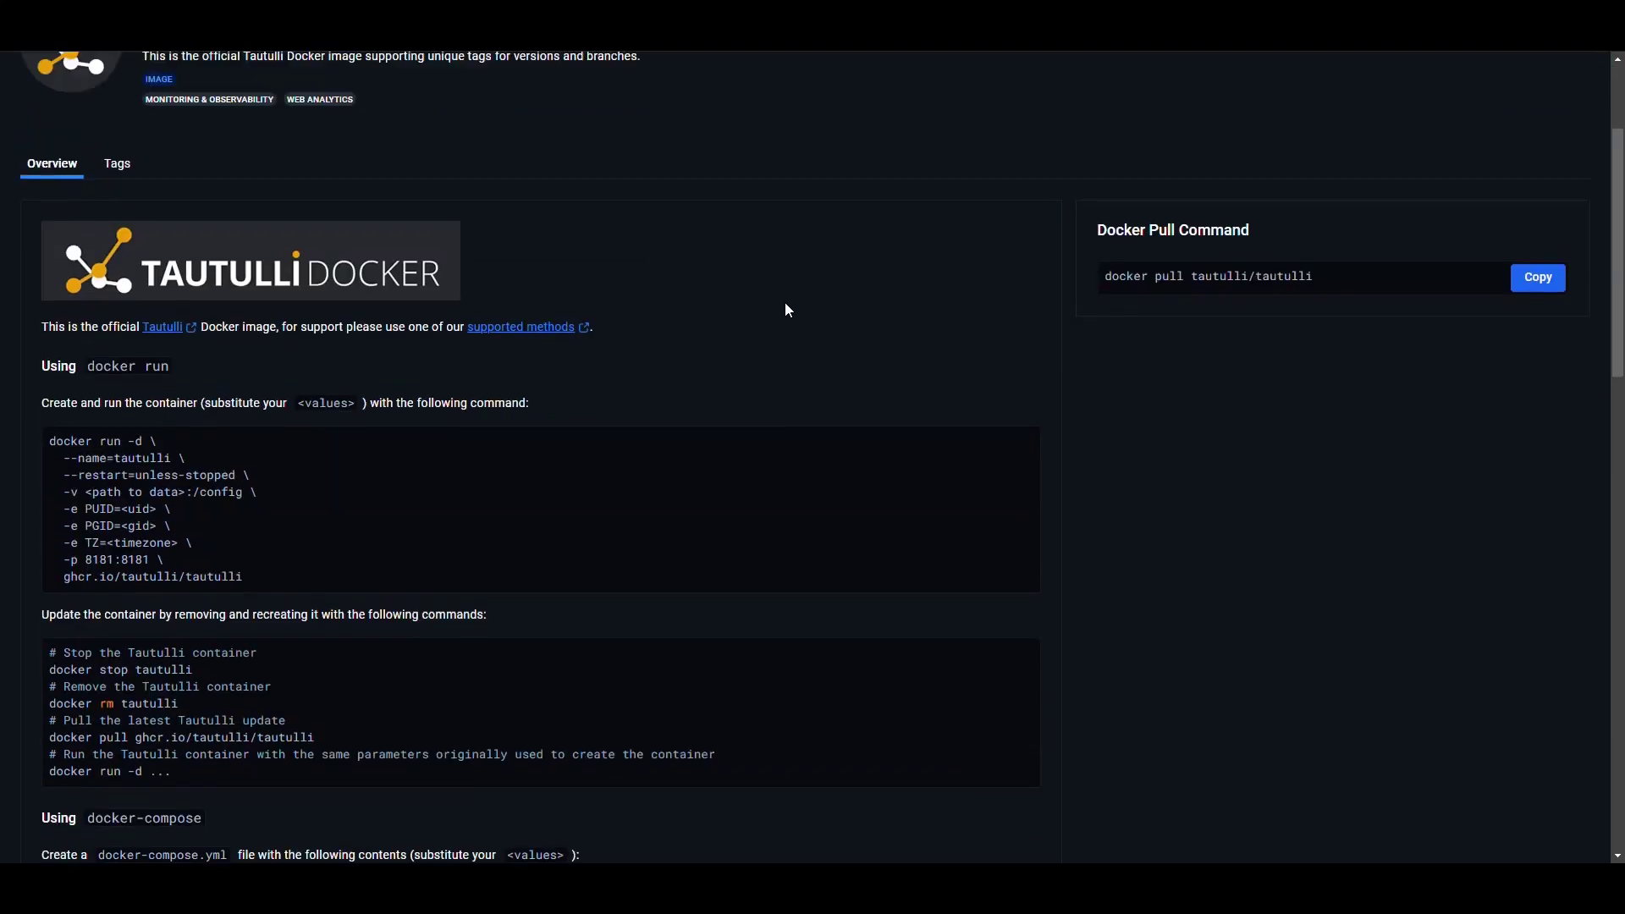
{"action": "scroll", "coordinate": [784, 303], "scroll_direction": "up", "scroll_amount": 3}
{"action": "left_click_drag", "start_coordinate": [1325, 482], "coordinate": [1189, 483]}
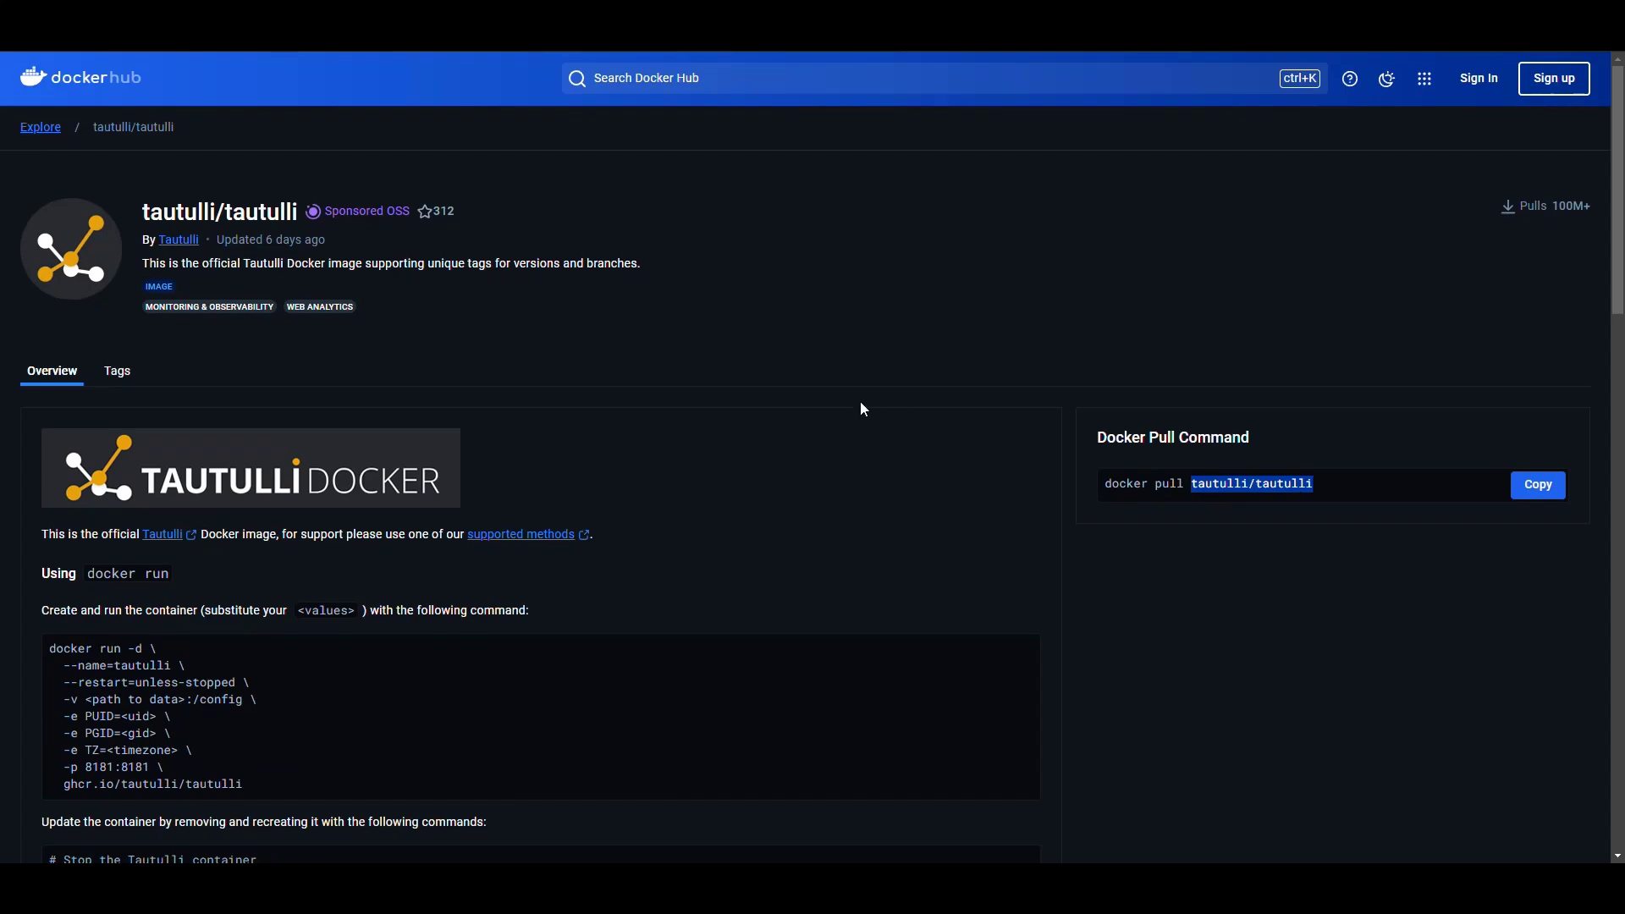
{"action": "scroll", "coordinate": [859, 406], "scroll_direction": "down", "scroll_amount": 1}
{"action": "left_click_drag", "start_coordinate": [223, 182], "coordinate": [393, 179]}
{"action": "left_click", "coordinate": [633, 274]}
{"action": "scroll", "coordinate": [633, 273], "scroll_direction": "down", "scroll_amount": 1}
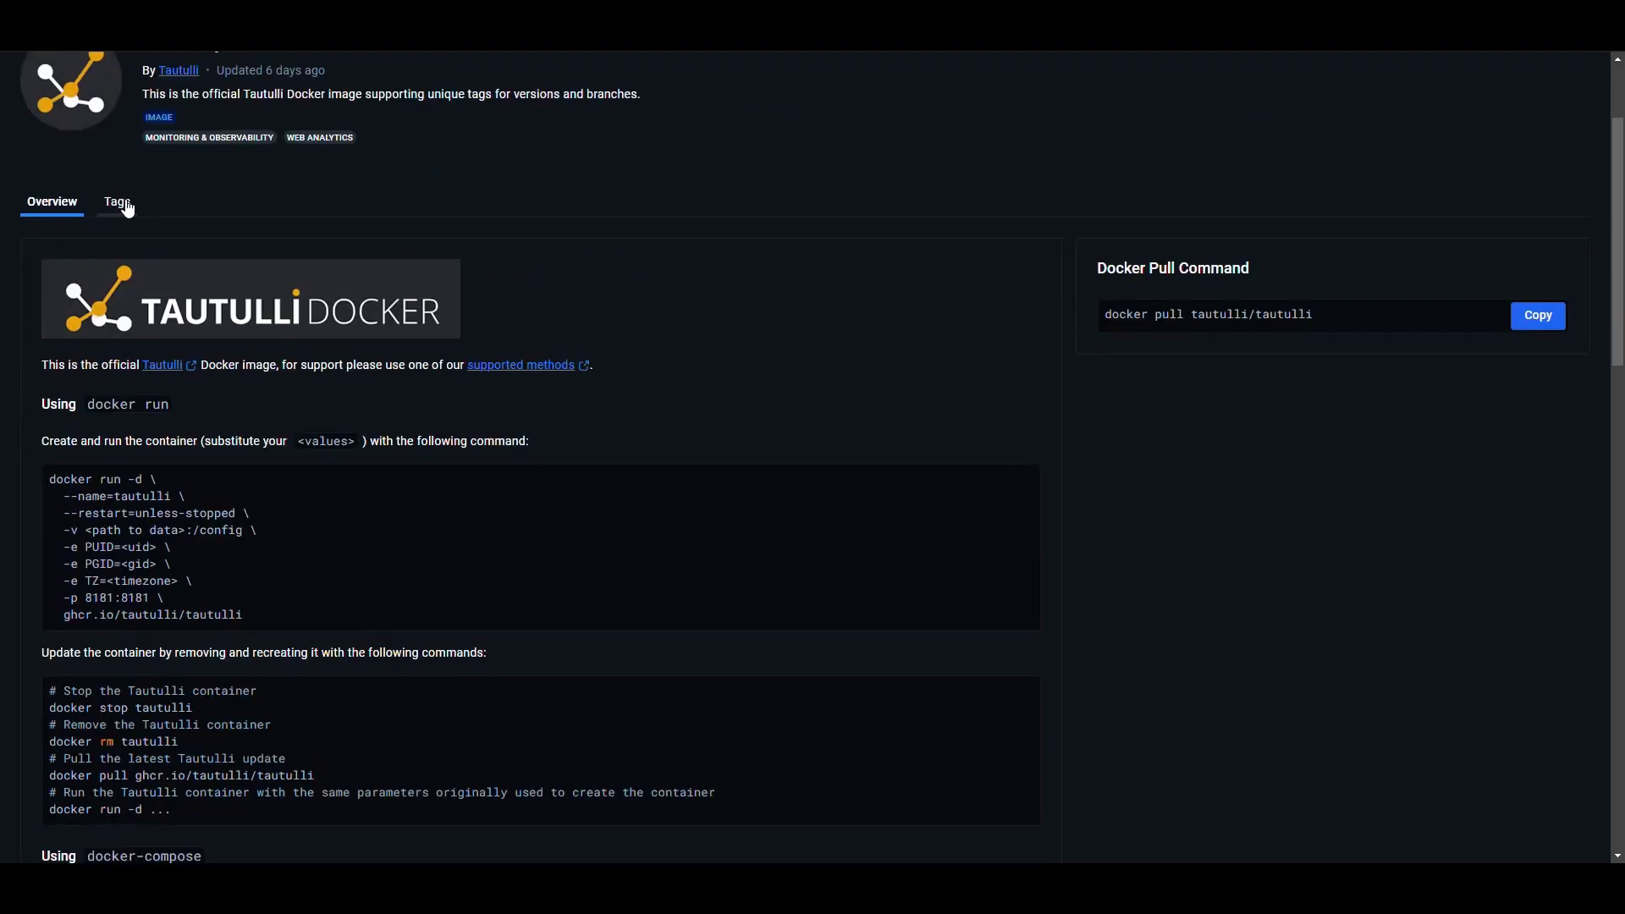
Browse the list of tautulli/tautulli image tags, then return to the repository overview
{"action": "left_click", "coordinate": [116, 203]}
{"action": "scroll", "coordinate": [186, 463], "scroll_direction": "down", "scroll_amount": 3}
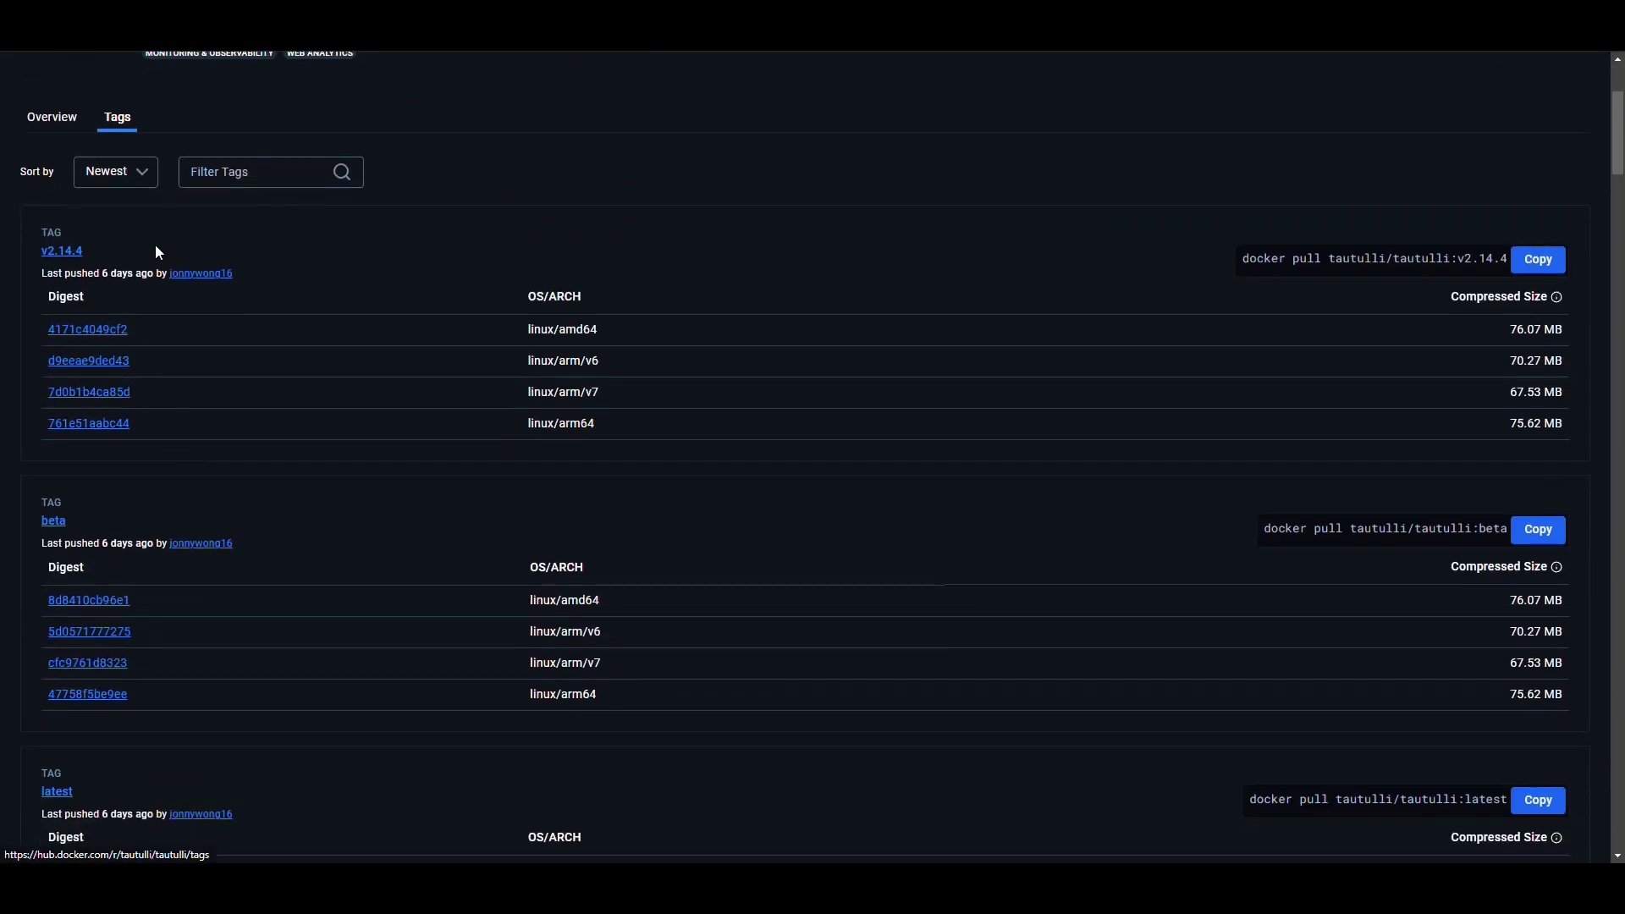
{"action": "scroll", "coordinate": [84, 525], "scroll_direction": "down", "scroll_amount": 5}
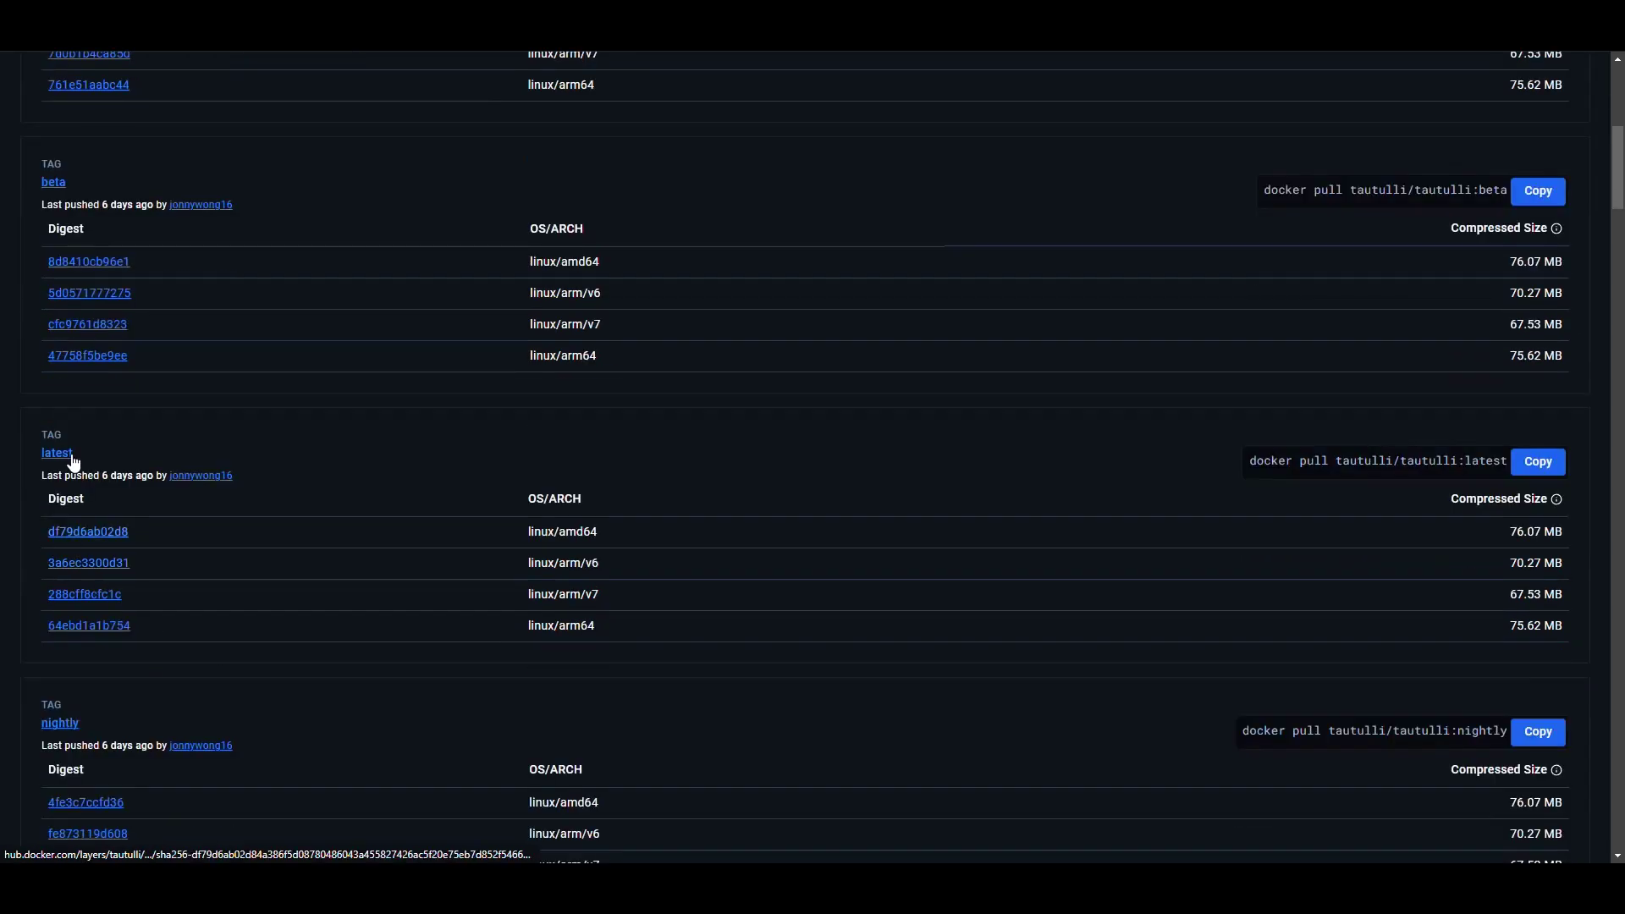
{"action": "scroll", "coordinate": [91, 521], "scroll_direction": "down", "scroll_amount": 7}
{"action": "scroll", "coordinate": [140, 567], "scroll_direction": "up", "scroll_amount": 15}
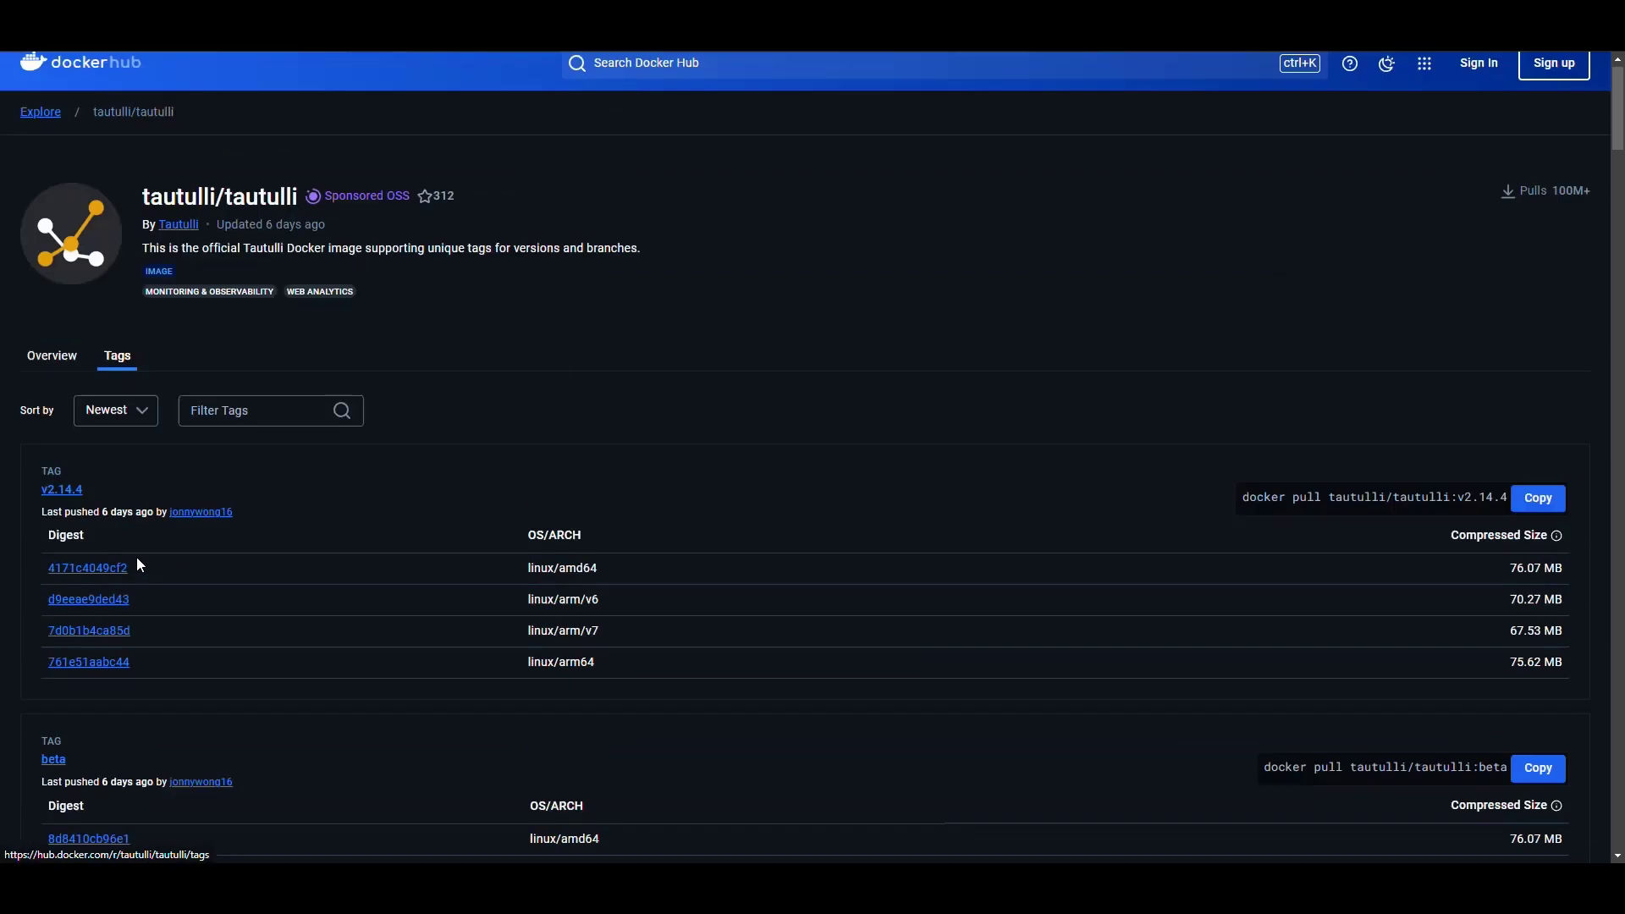
{"action": "scroll", "coordinate": [149, 726], "scroll_direction": "down", "scroll_amount": 5}
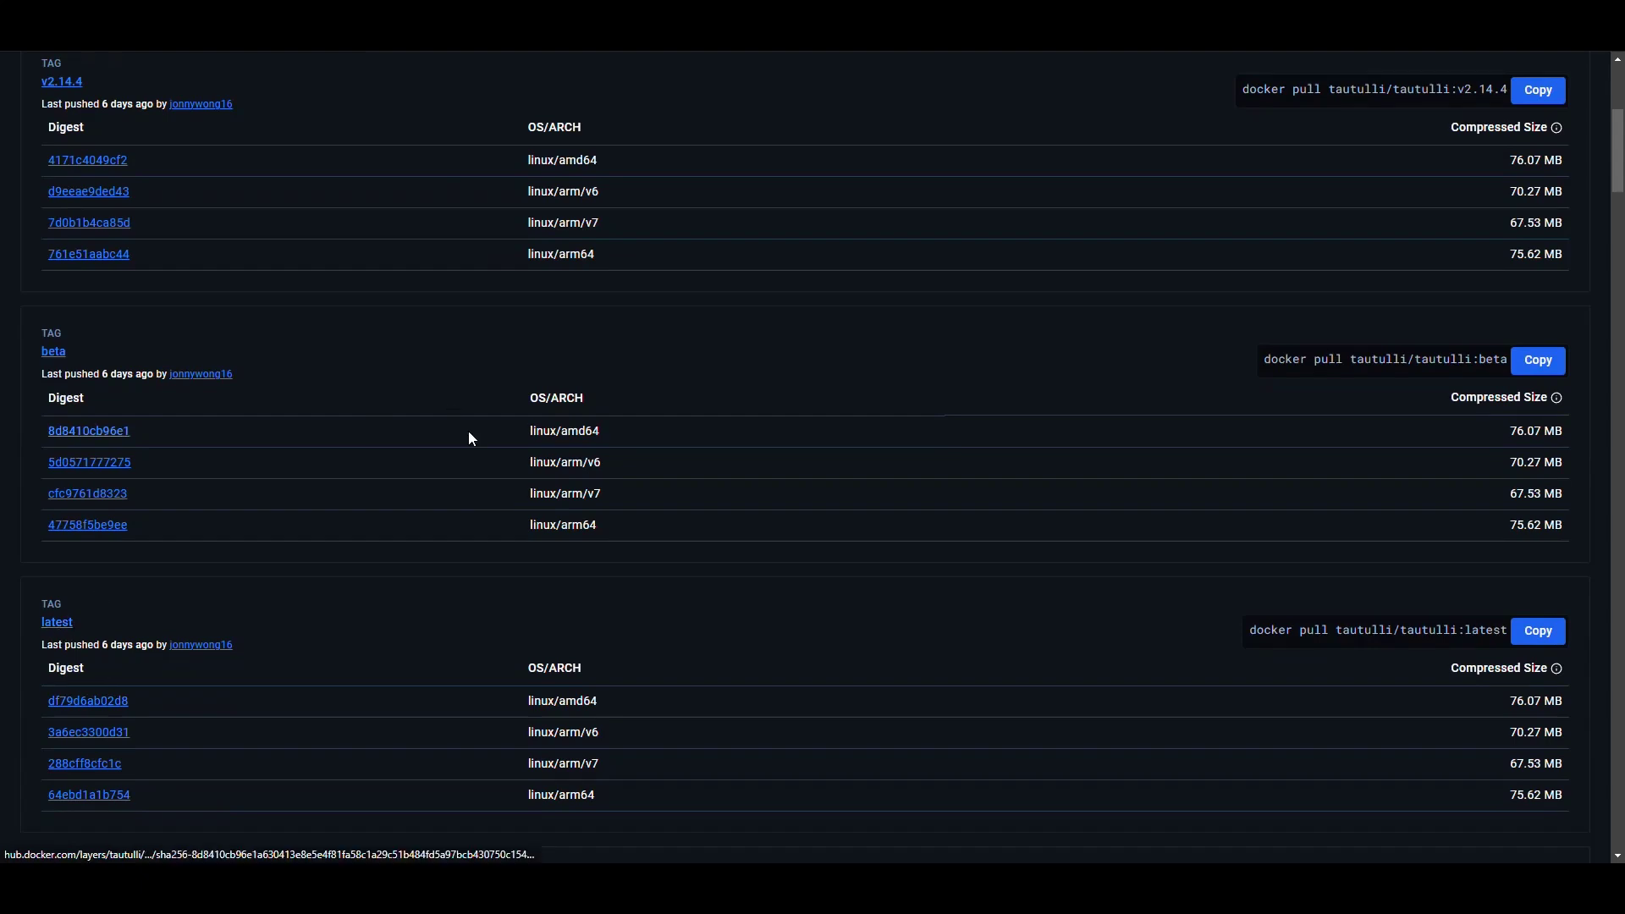
{"action": "key", "text": "alt+Left"}
Select the whole docker-compose YAML example and copy it
{"action": "scroll", "coordinate": [765, 329], "scroll_direction": "down", "scroll_amount": 2}
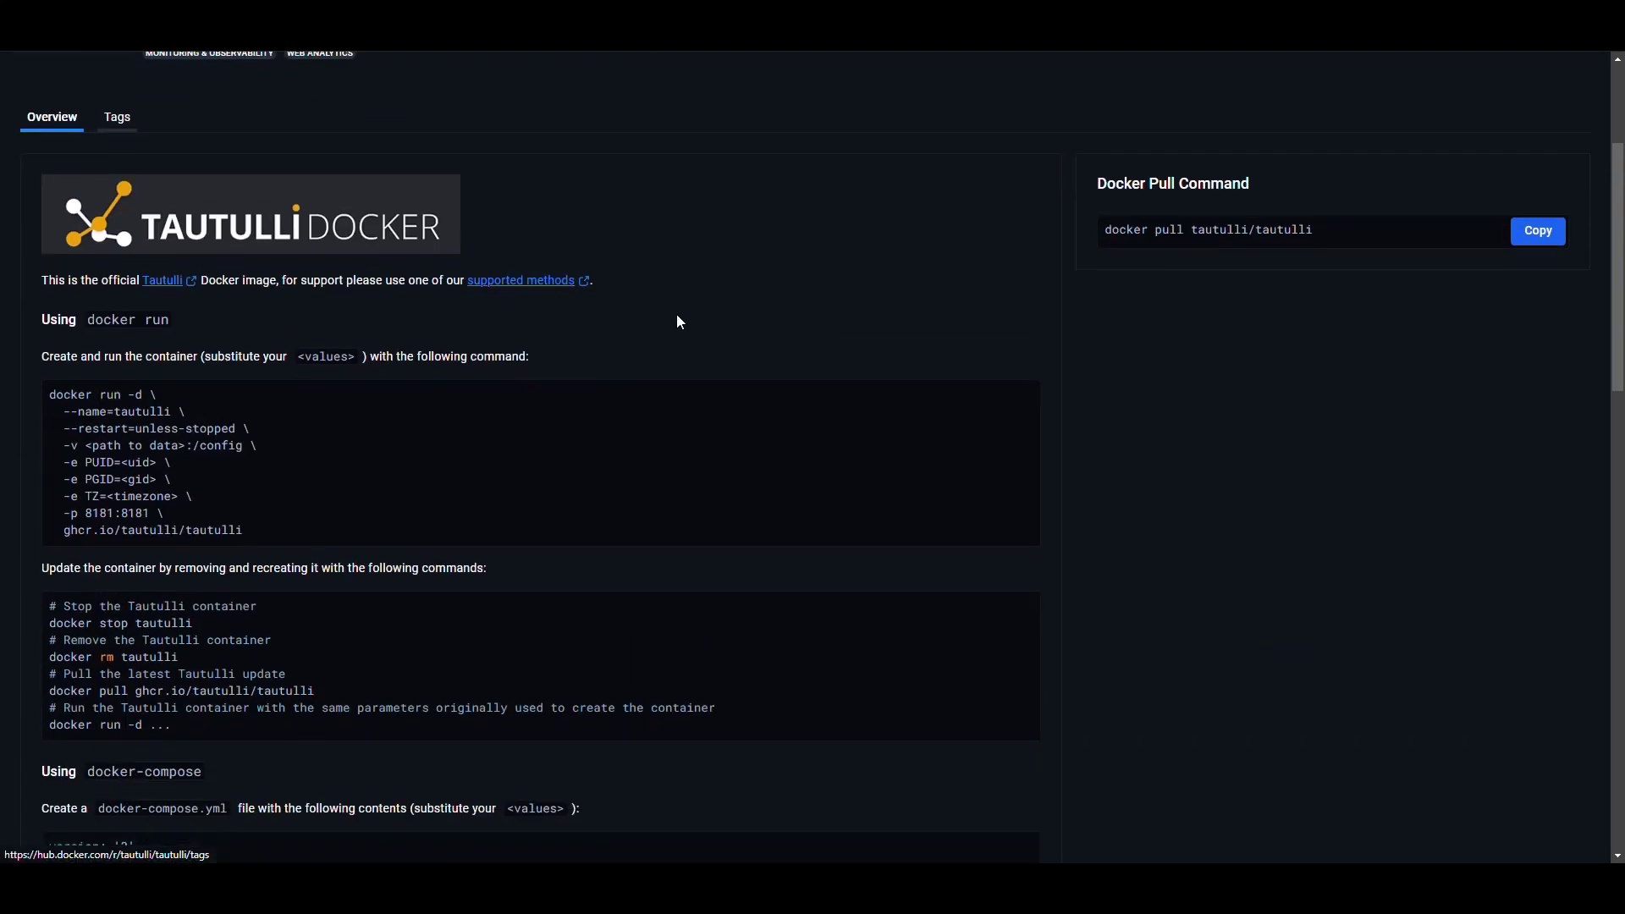
{"action": "scroll", "coordinate": [630, 312], "scroll_direction": "down", "scroll_amount": 1}
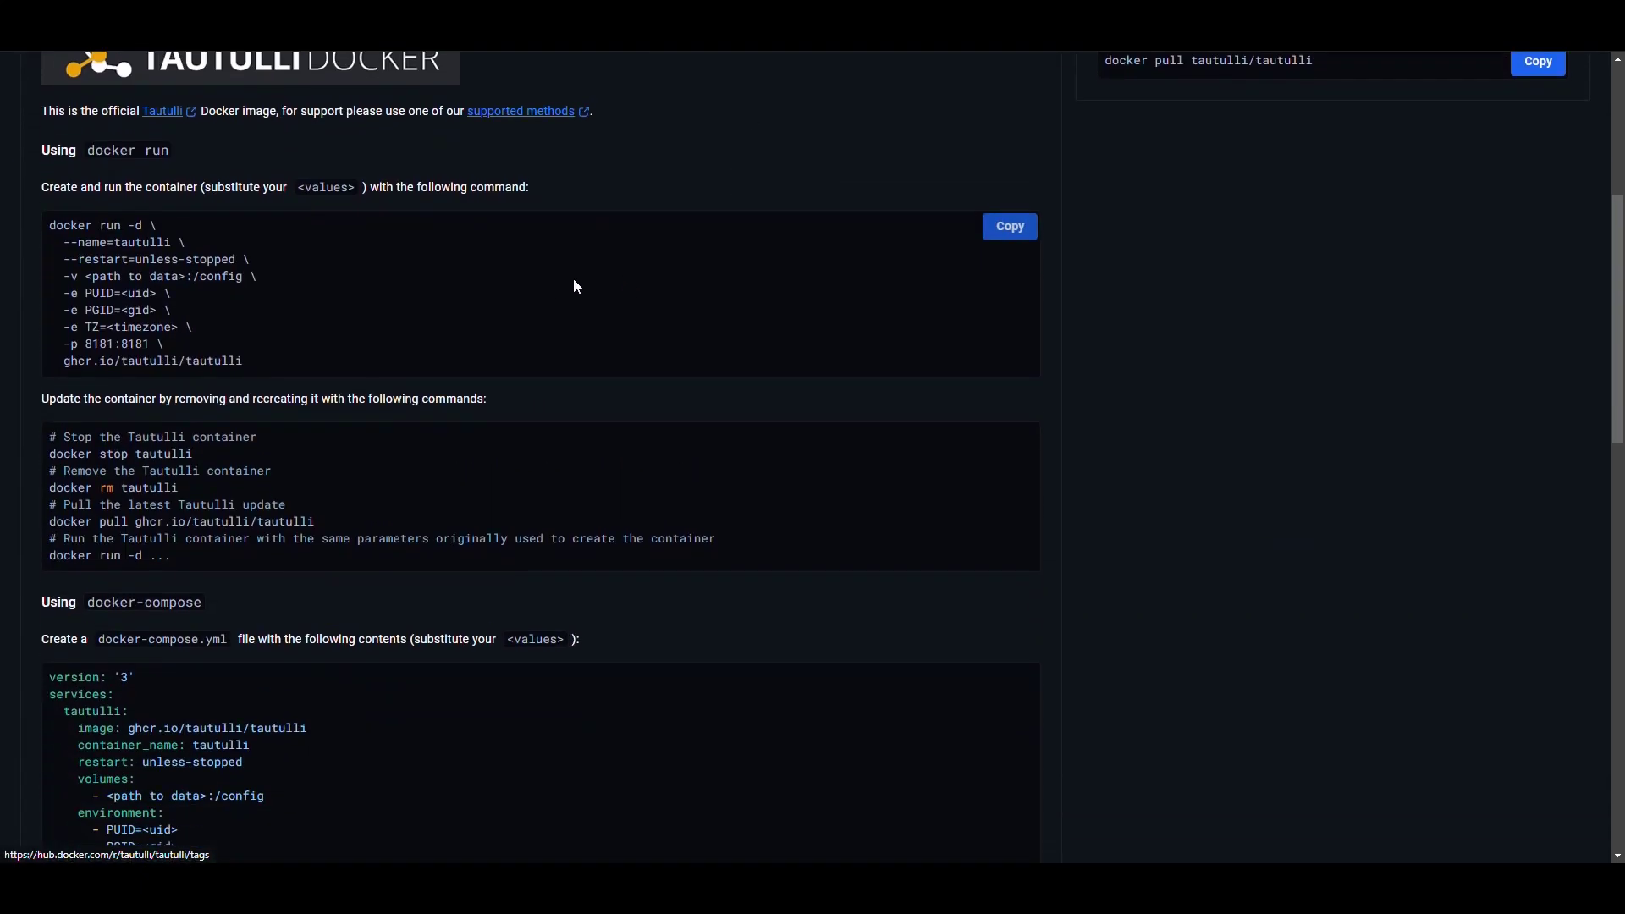
{"action": "scroll", "coordinate": [568, 289], "scroll_direction": "down", "scroll_amount": 6}
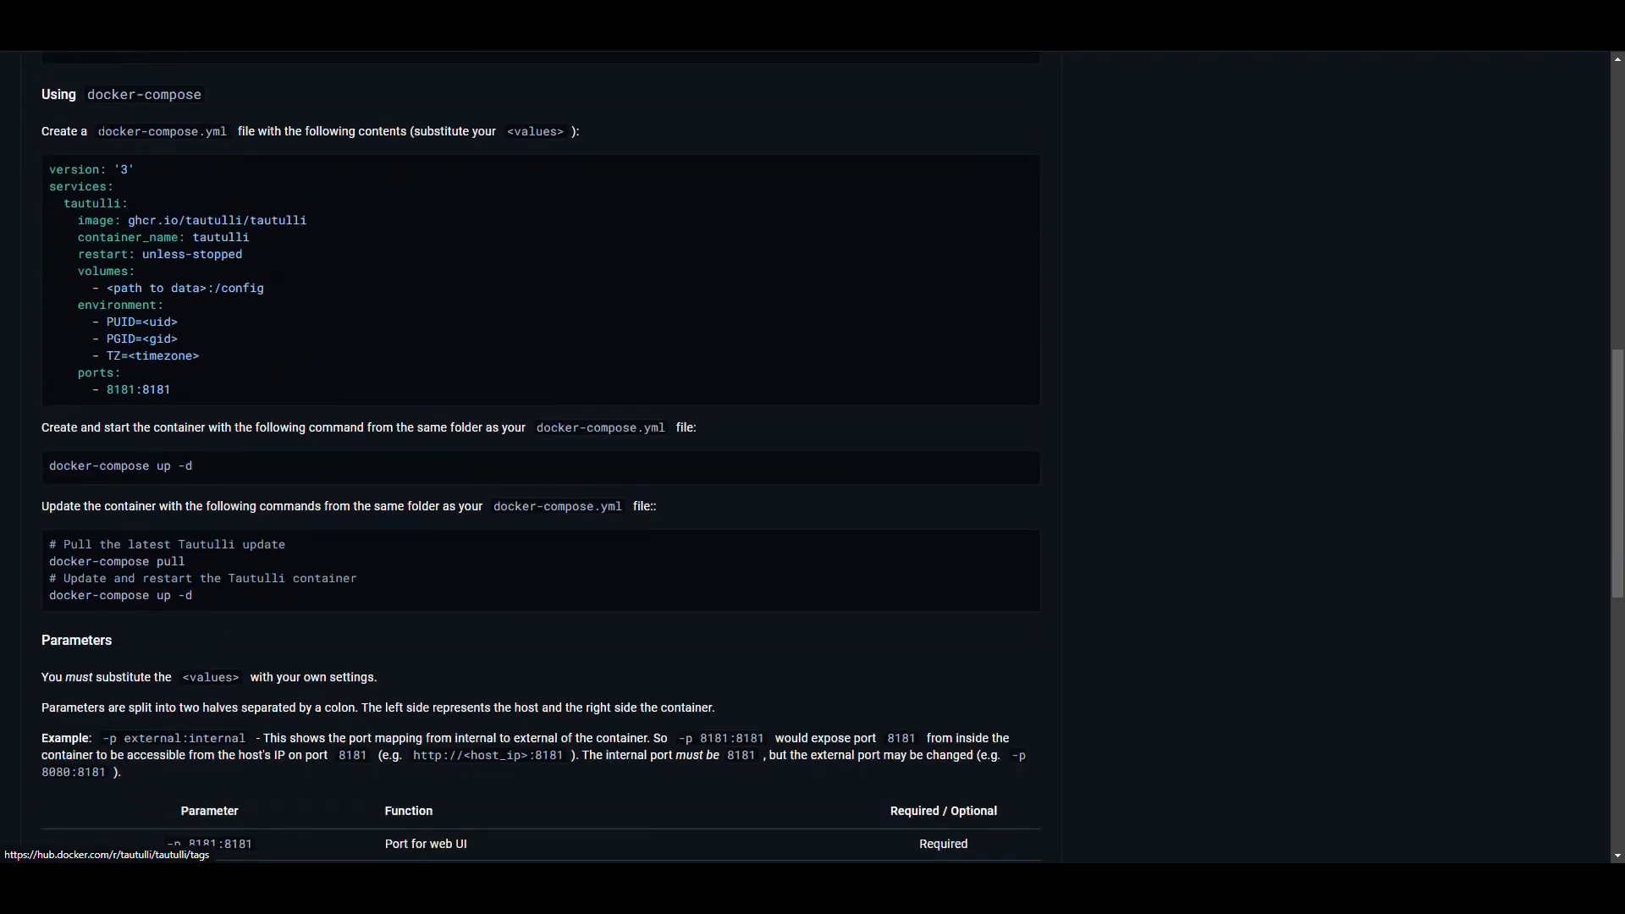
{"action": "left_click_drag", "start_coordinate": [97, 132], "coordinate": [227, 132]}
{"action": "left_click", "coordinate": [298, 131]}
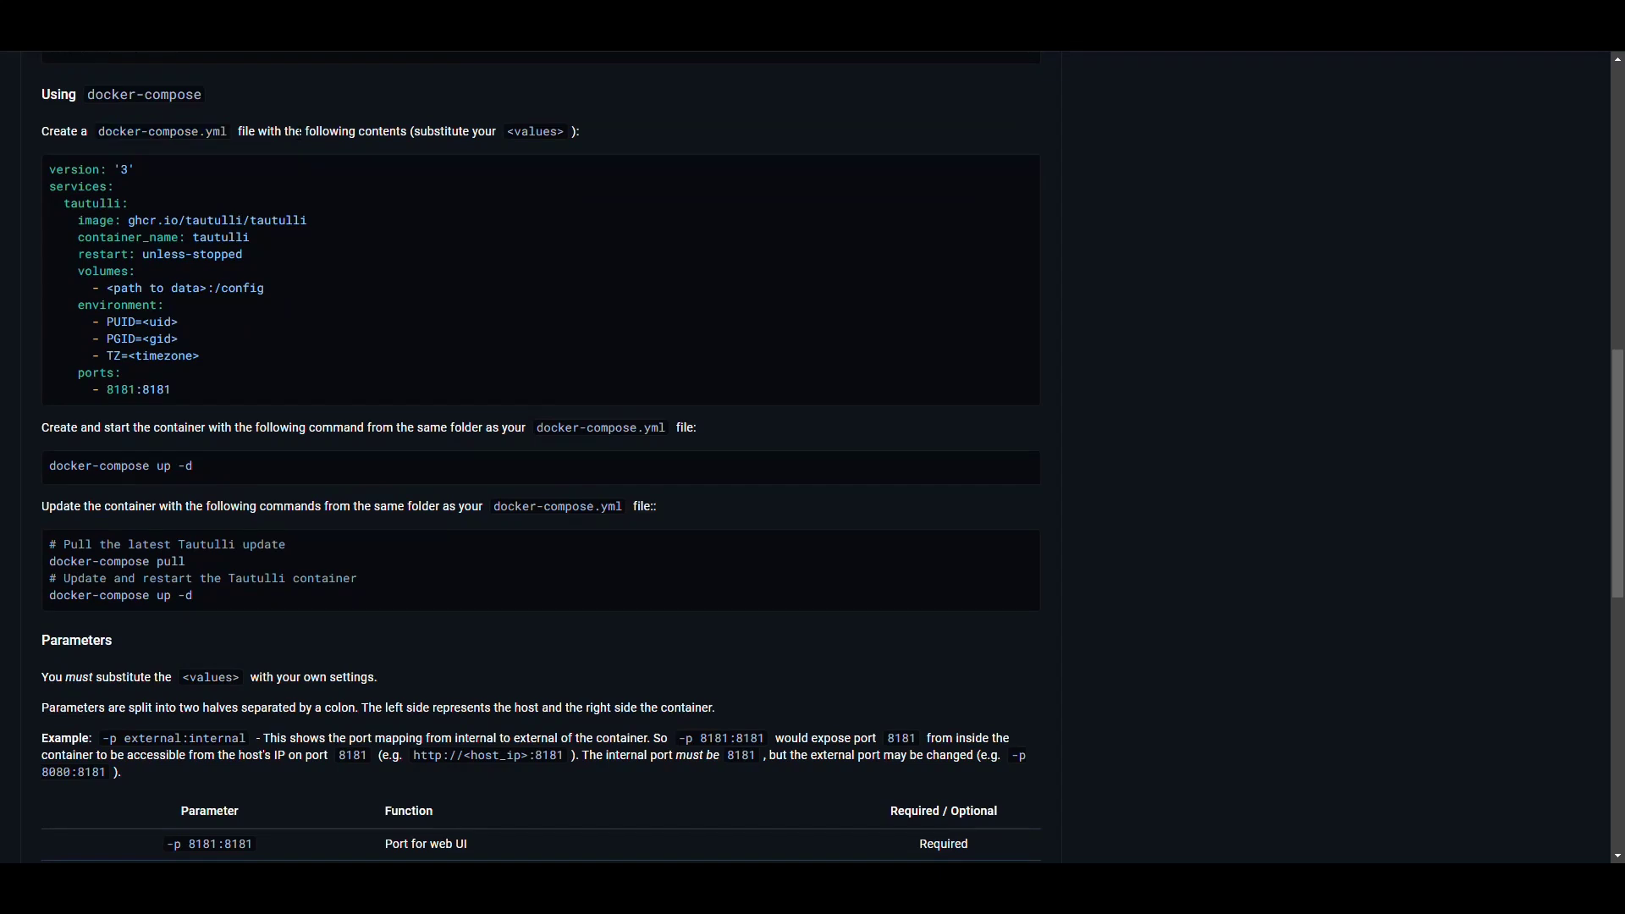
{"action": "left_click_drag", "start_coordinate": [186, 398], "coordinate": [52, 167]}
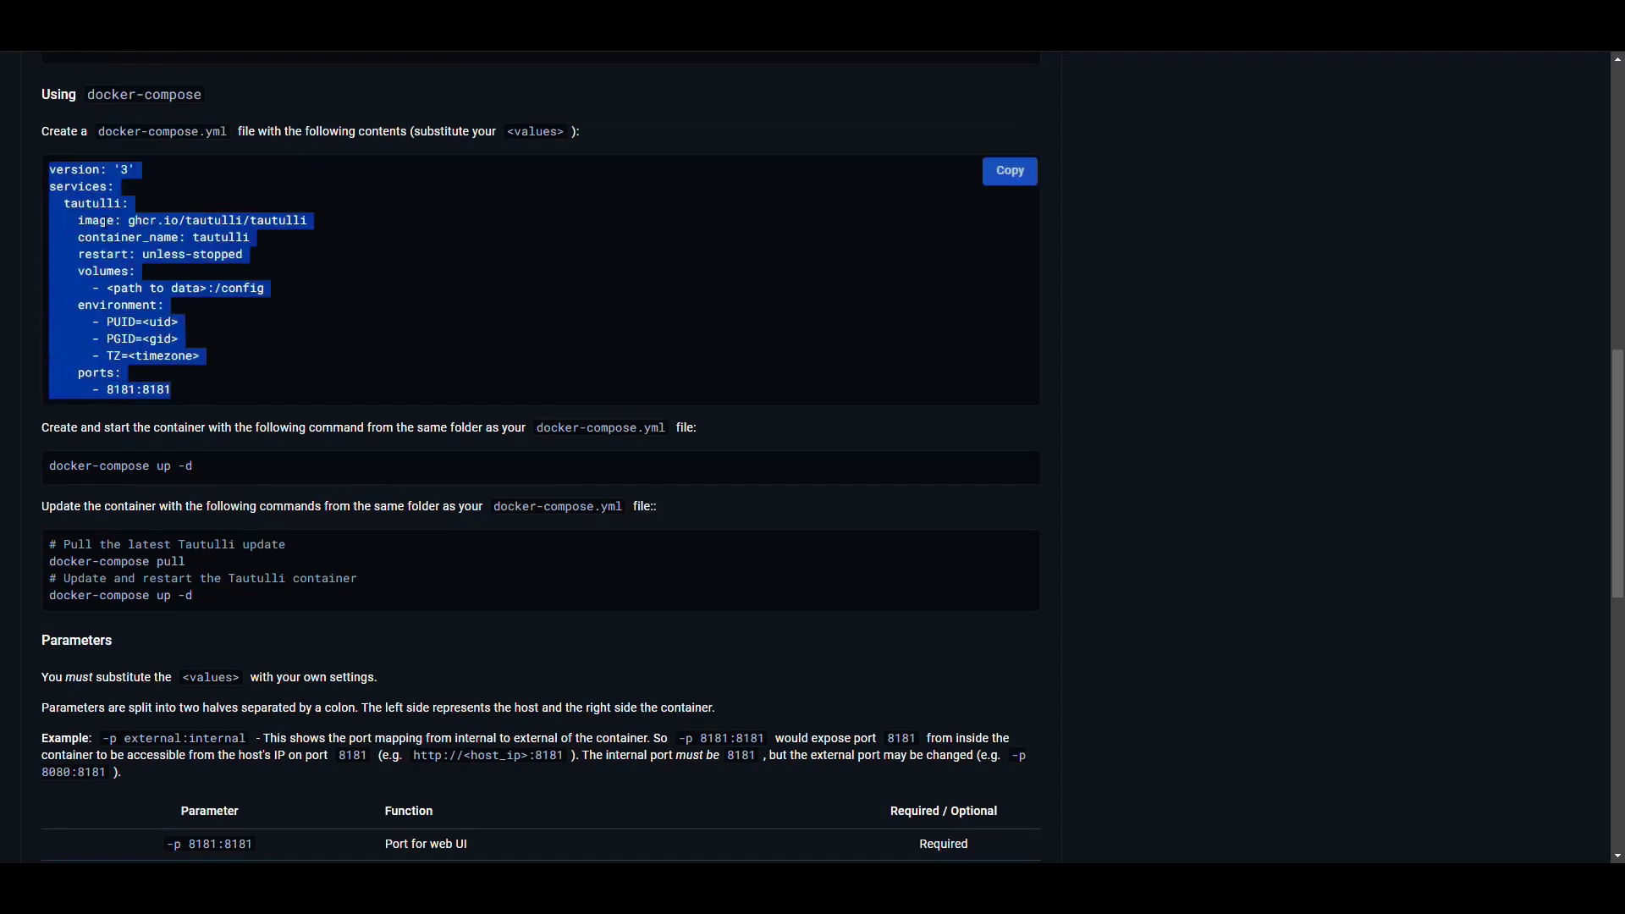
{"action": "left_click", "coordinate": [1010, 171]}
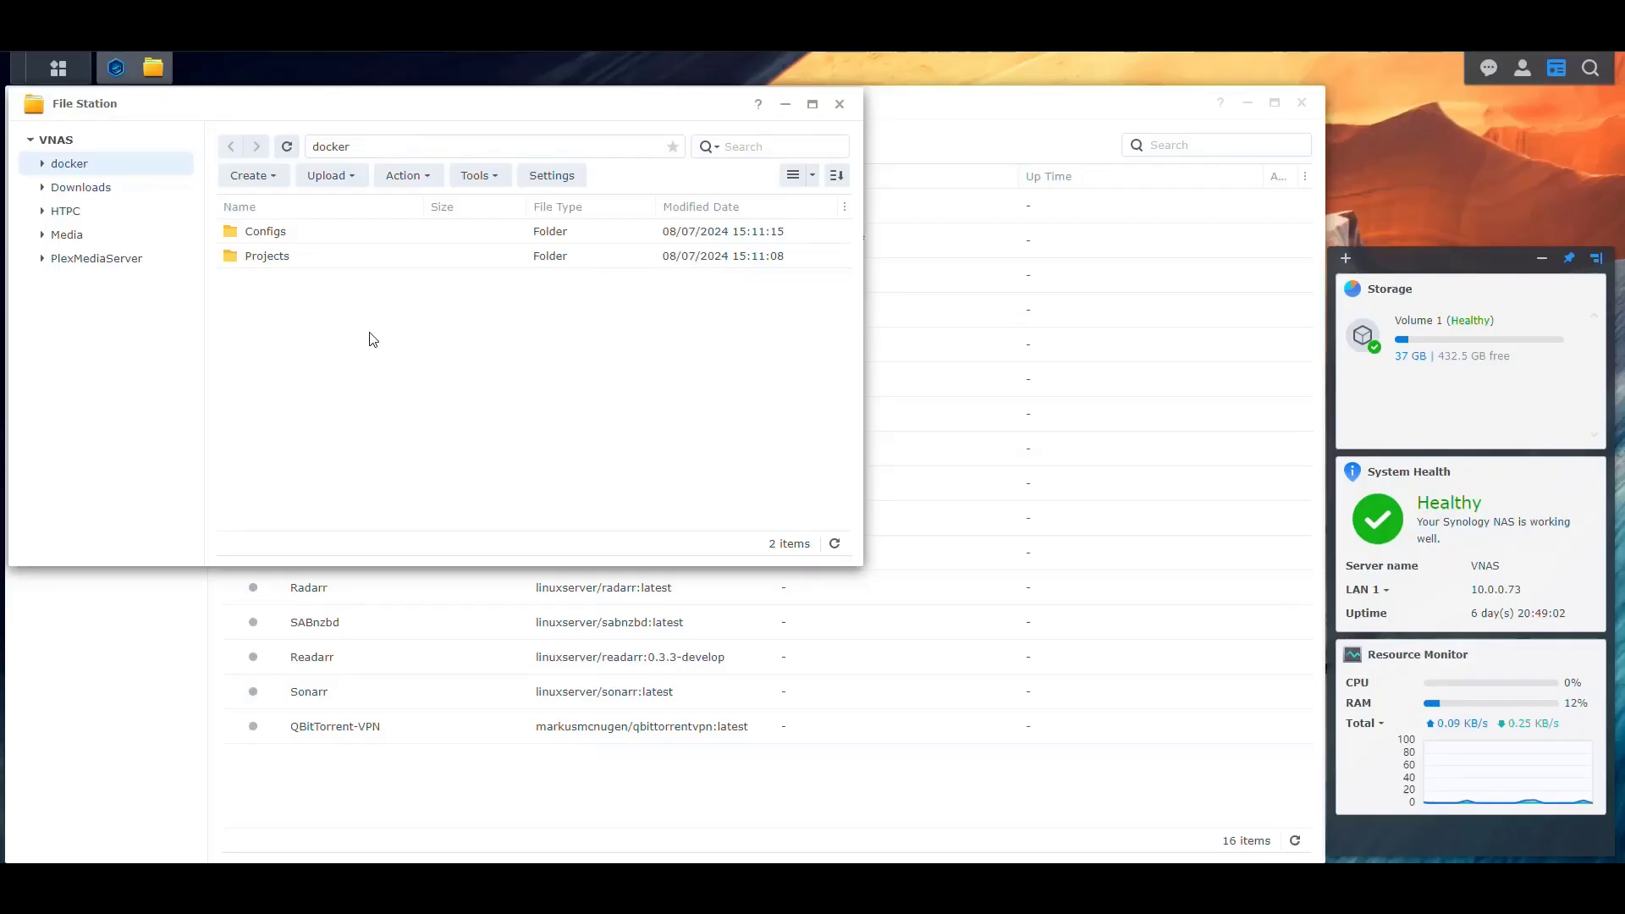
Create a folder named Tautulli inside docker/Projects
{"action": "double_click", "coordinate": [279, 257]}
{"action": "left_click", "coordinate": [252, 176]}
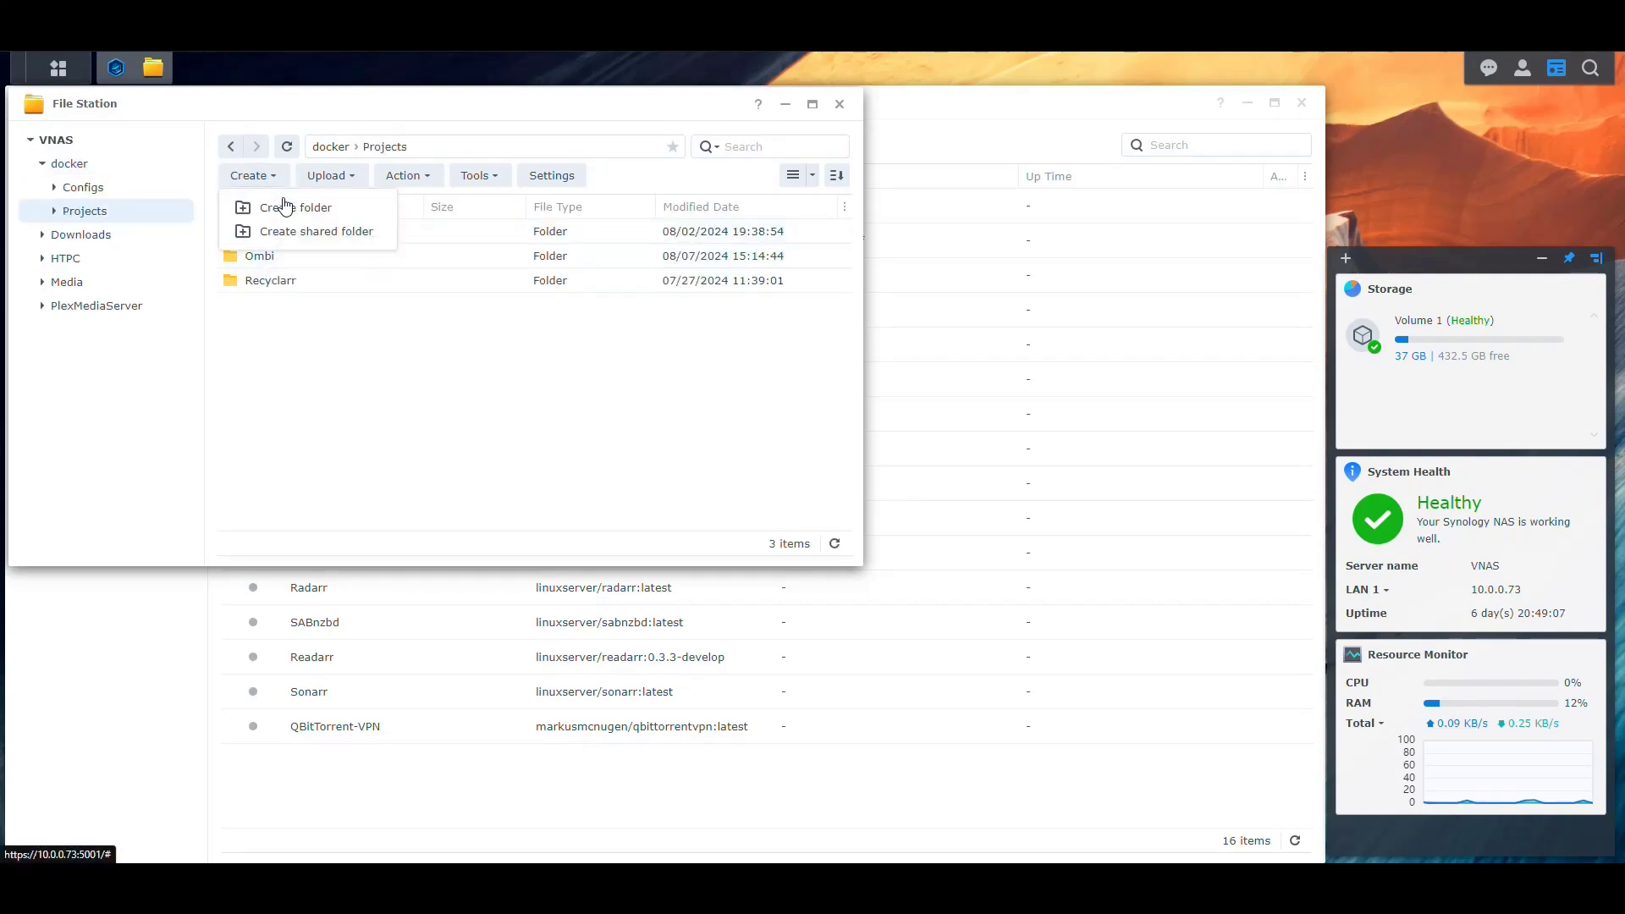
{"action": "left_click", "coordinate": [290, 207]}
{"action": "type", "text": "Tau"}
{"action": "key", "text": "BackSpace"}
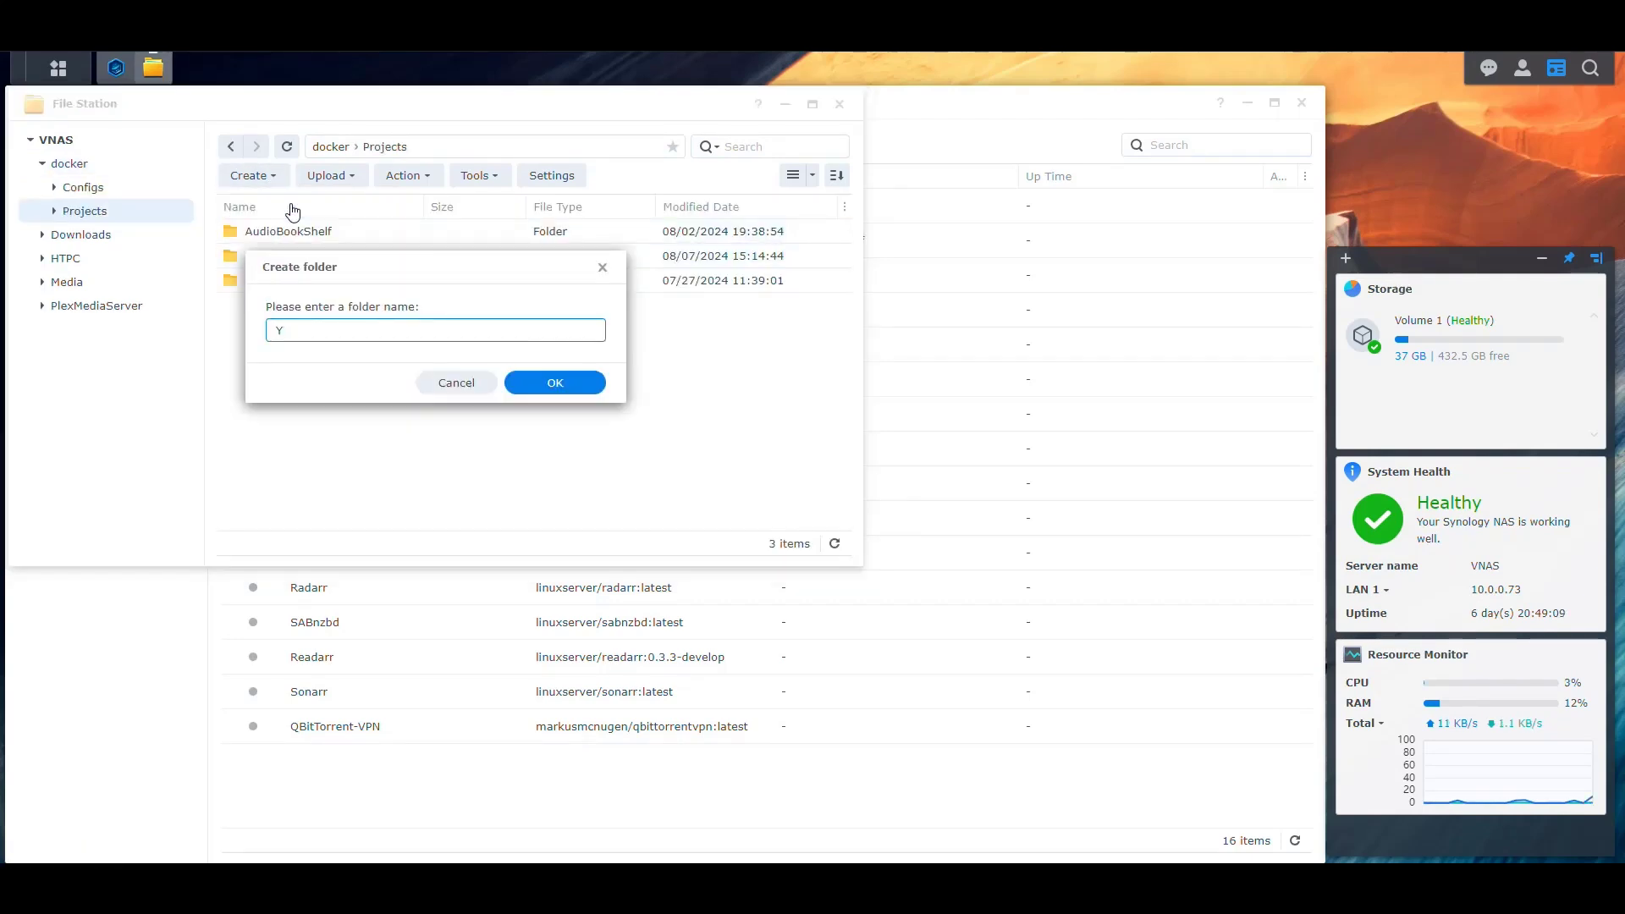
{"action": "type", "text": "utulli"}
{"action": "left_click", "coordinate": [552, 381]}
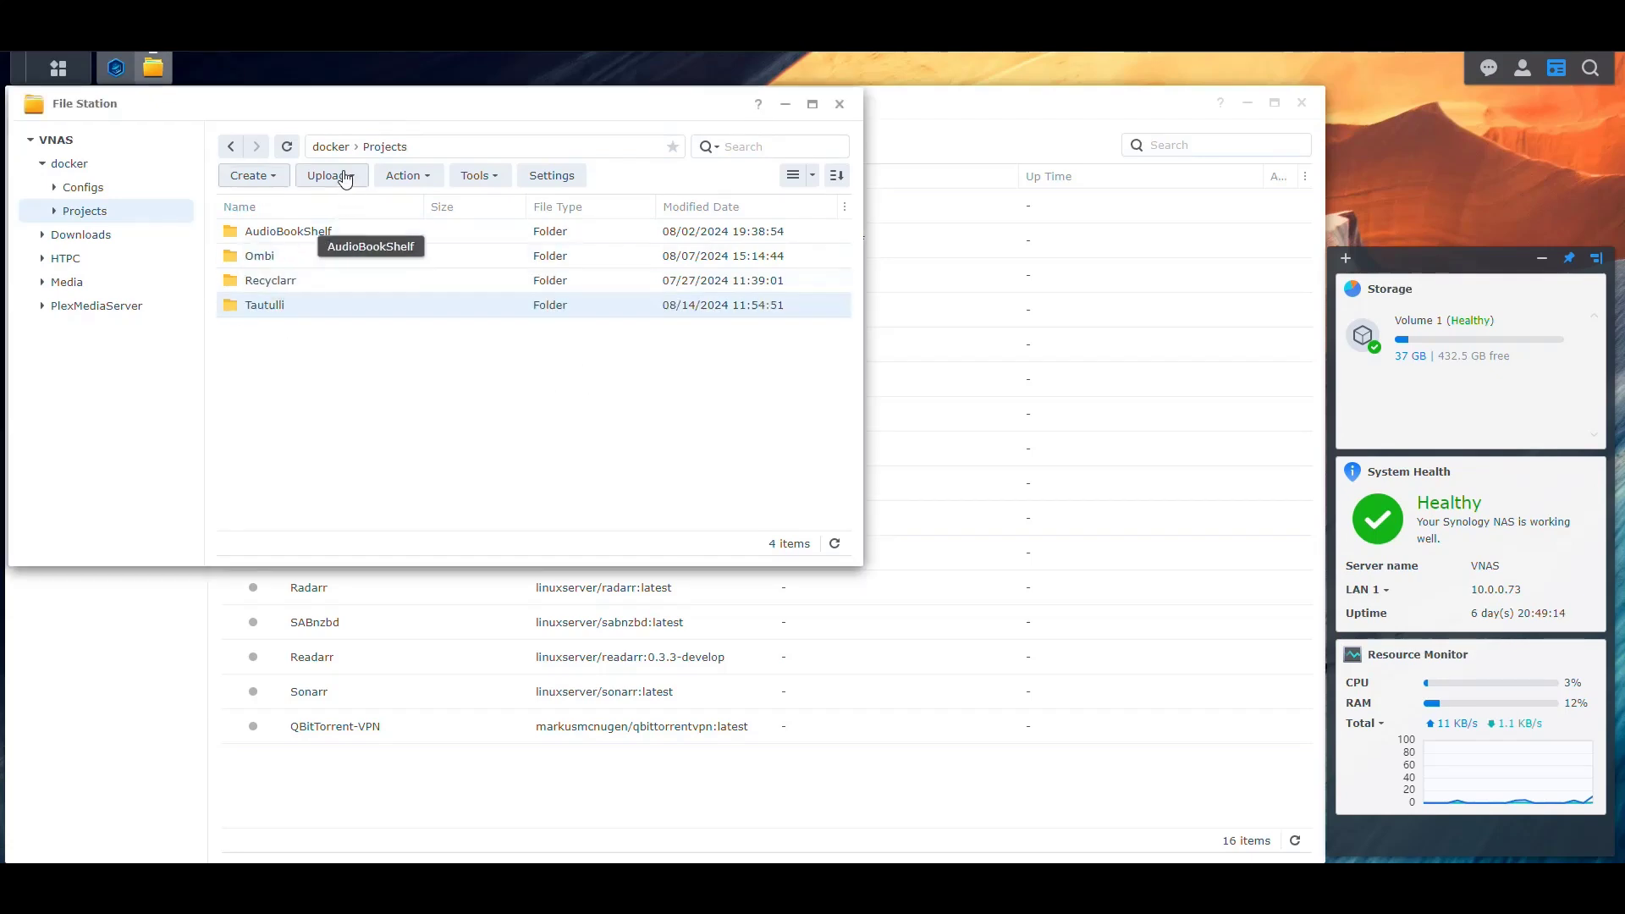
{"action": "left_click", "coordinate": [330, 147]}
Create another Tautulli folder inside docker/Configs and return to the docker share
{"action": "double_click", "coordinate": [282, 228]}
{"action": "left_click", "coordinate": [254, 176]}
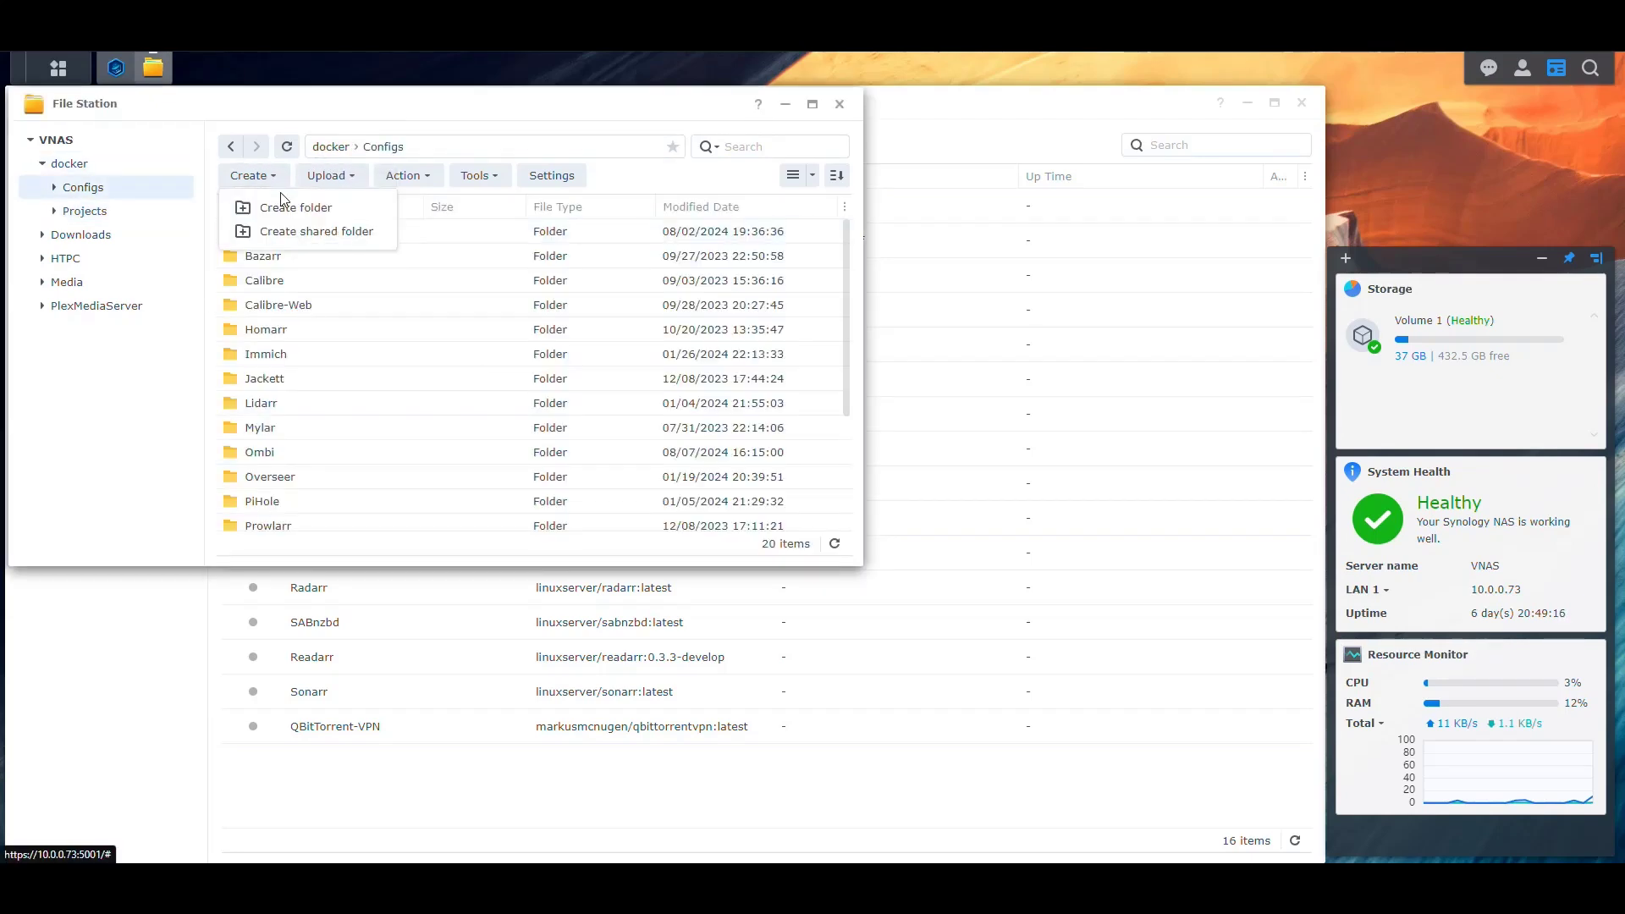
{"action": "left_click", "coordinate": [296, 209]}
{"action": "type", "text": "Tautulli"}
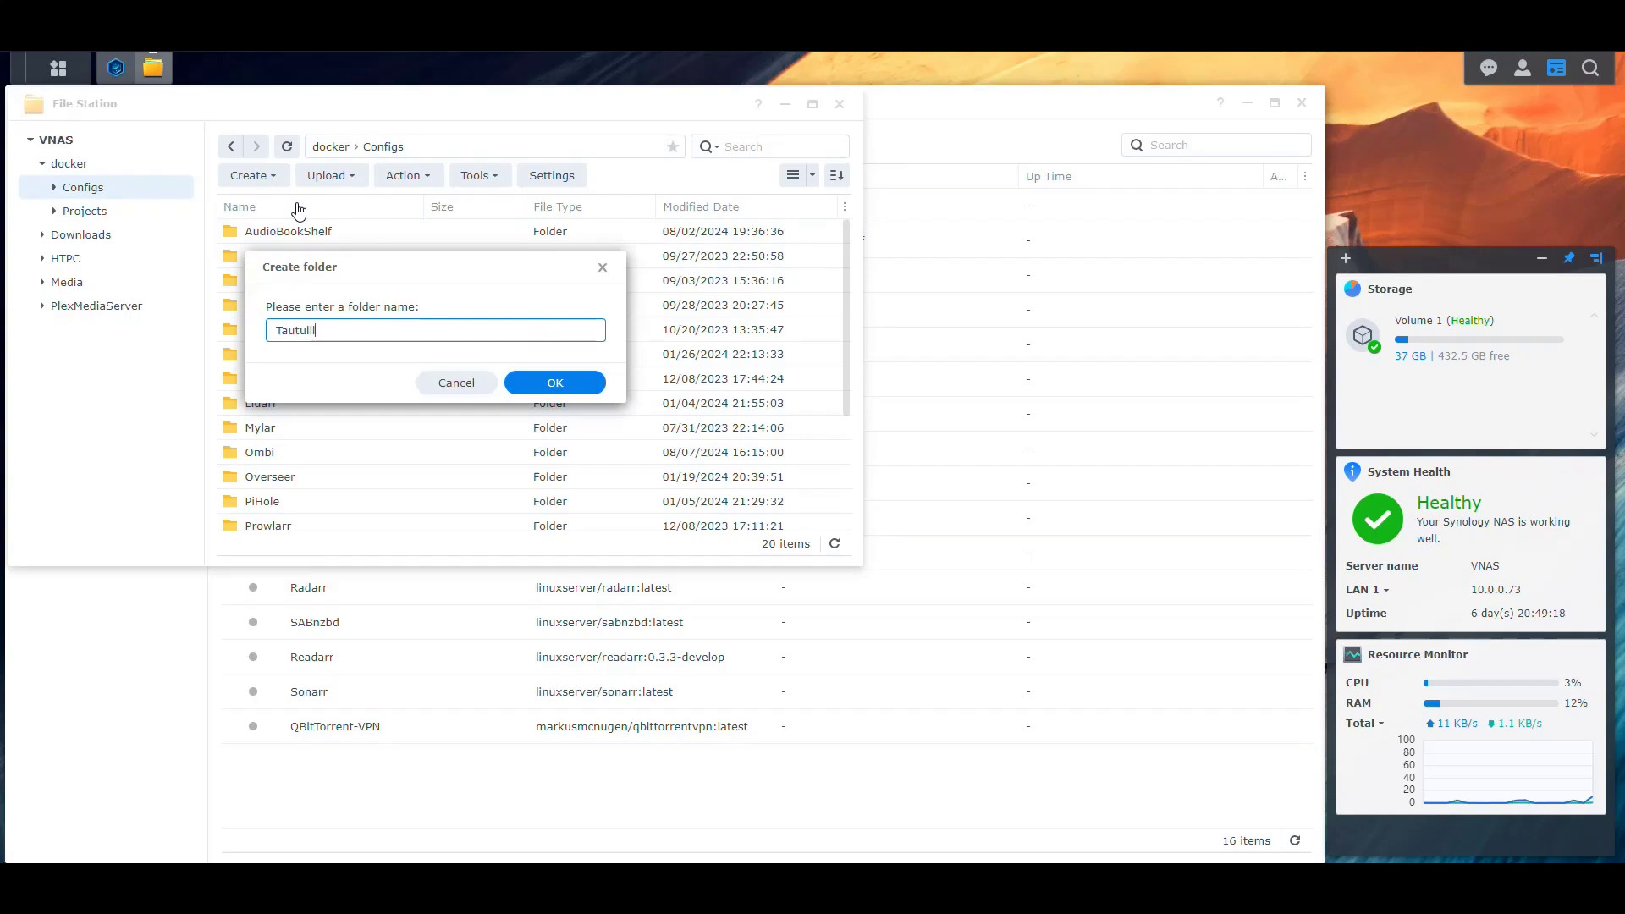
{"action": "key", "text": "Return"}
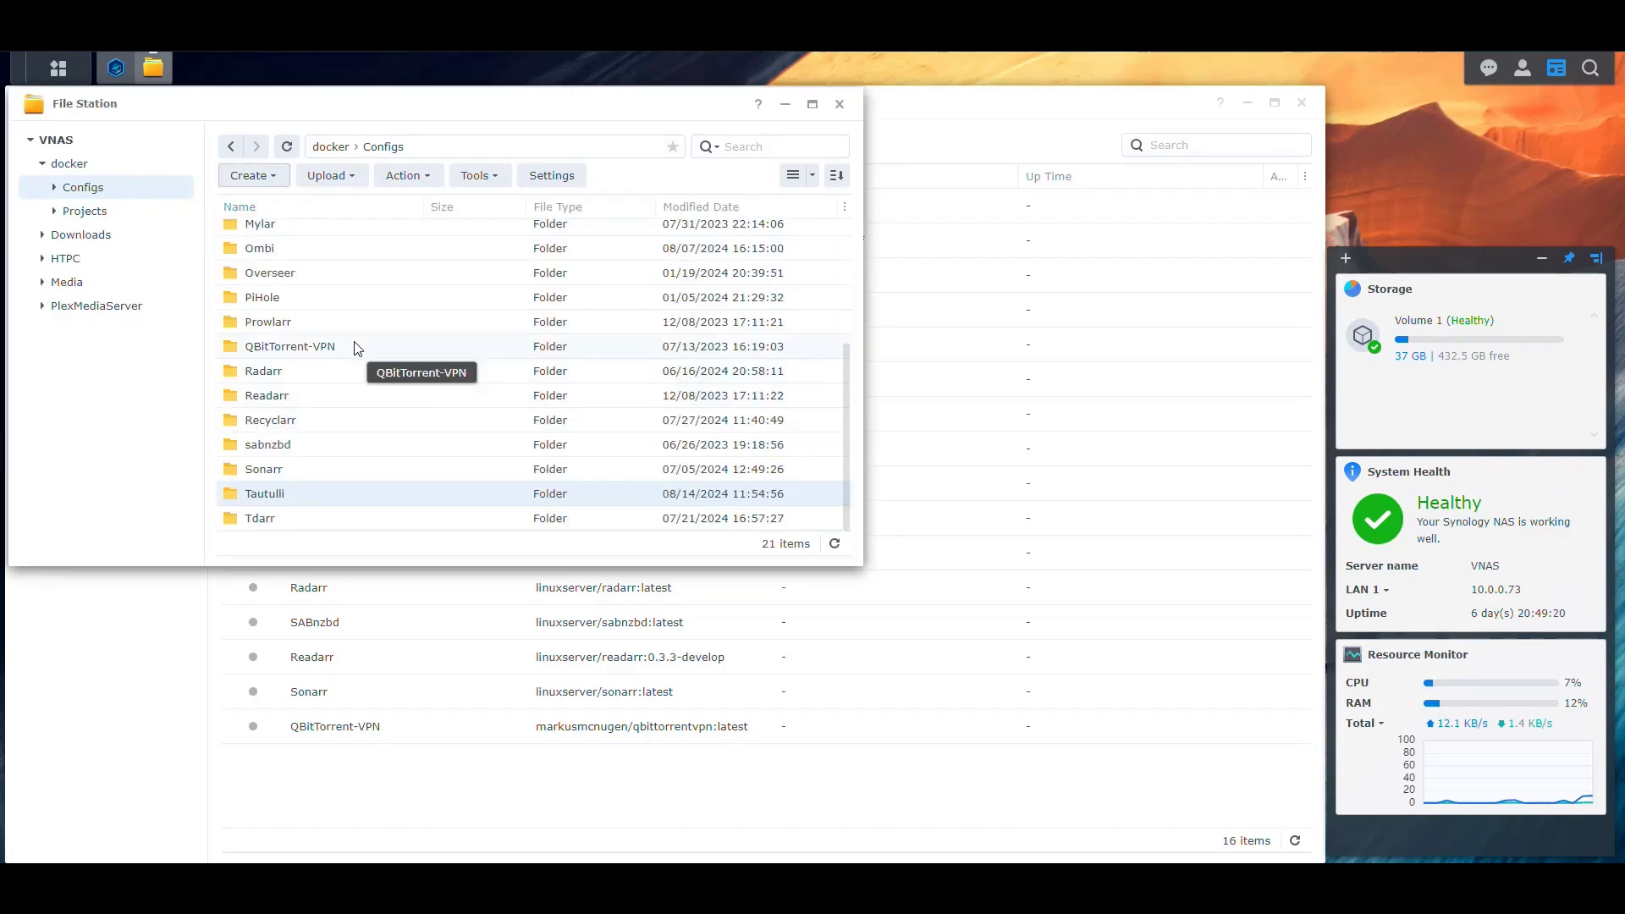
{"action": "left_click", "coordinate": [230, 146]}
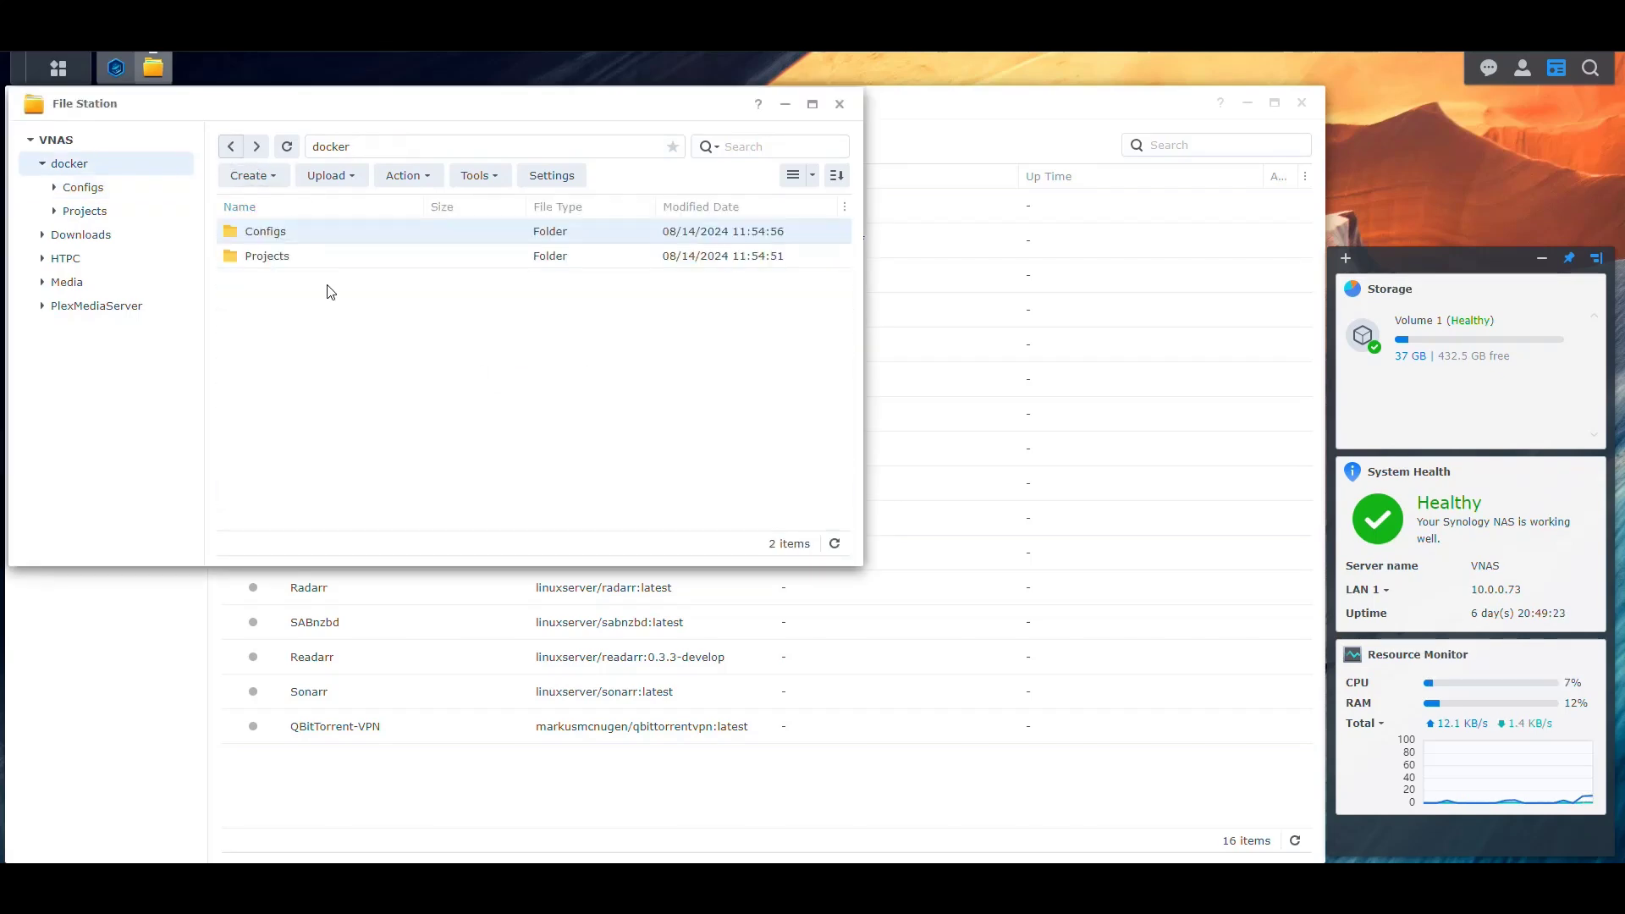
Start a new Container Manager project named tautulli
{"action": "left_click", "coordinate": [116, 68]}
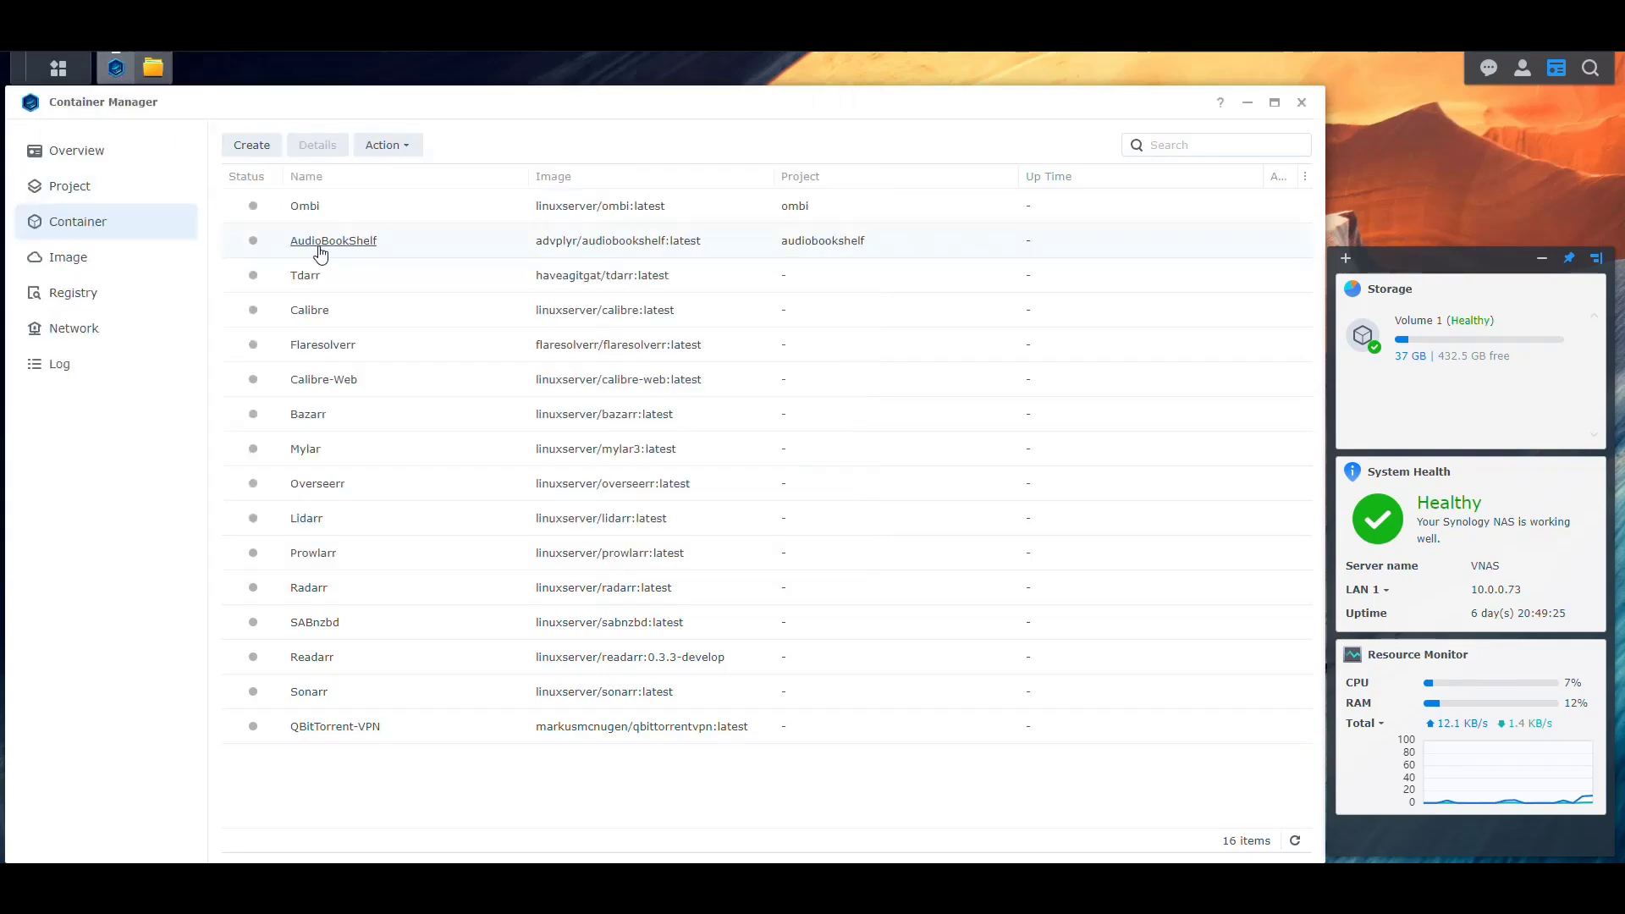
{"action": "left_click", "coordinate": [88, 188]}
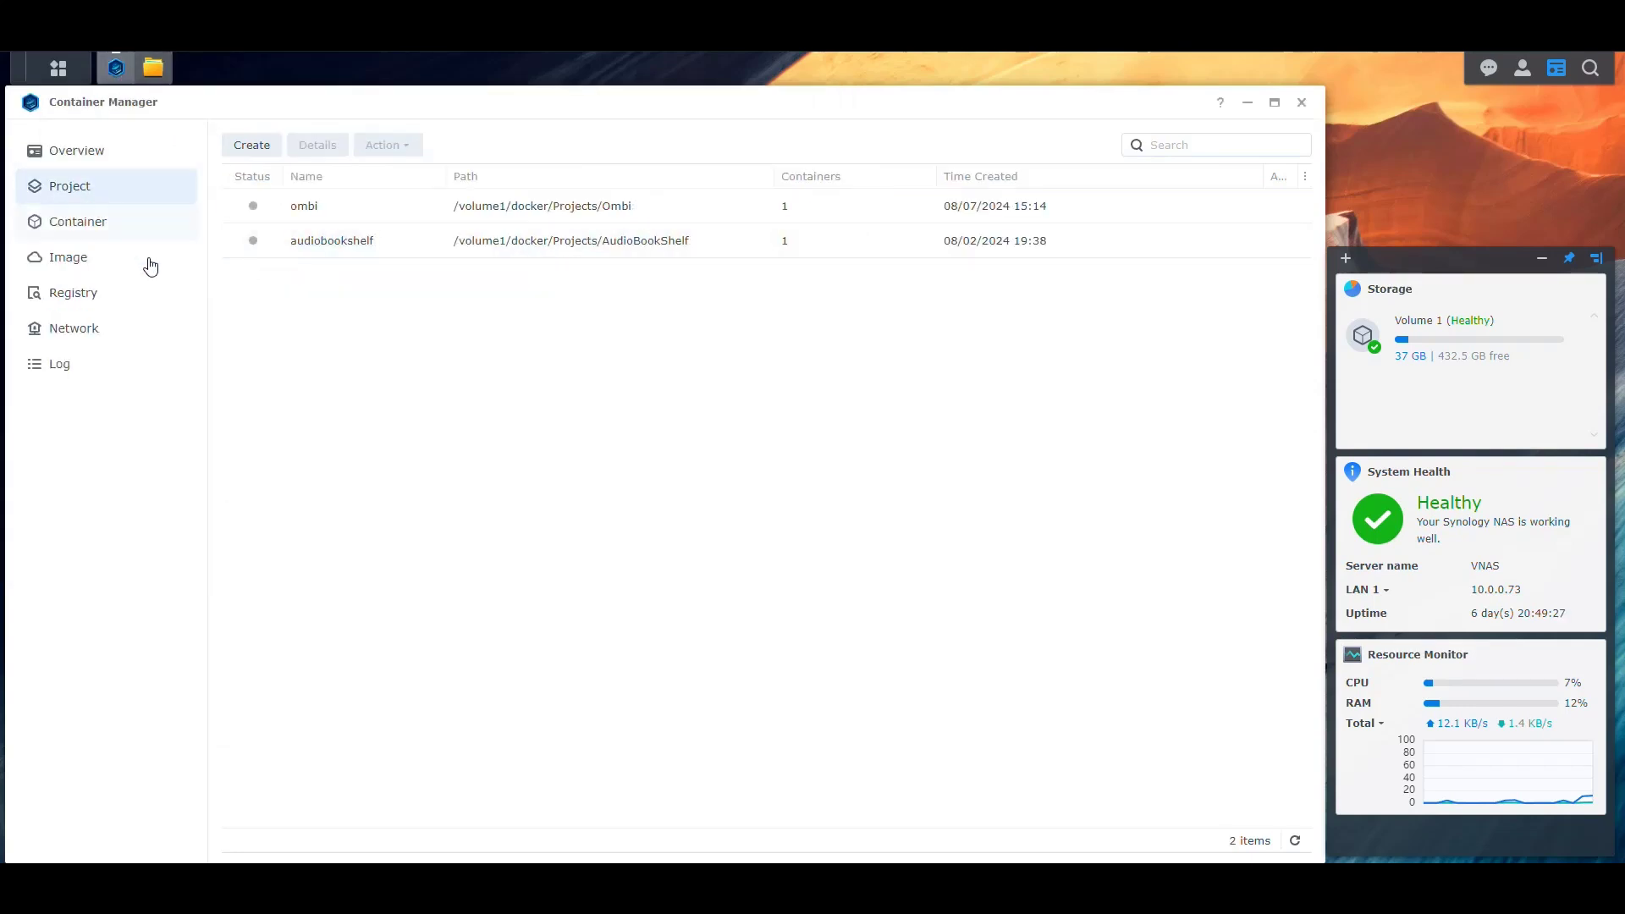
{"action": "left_click", "coordinate": [254, 148]}
{"action": "left_click", "coordinate": [612, 342]}
{"action": "type", "text": "tau"}
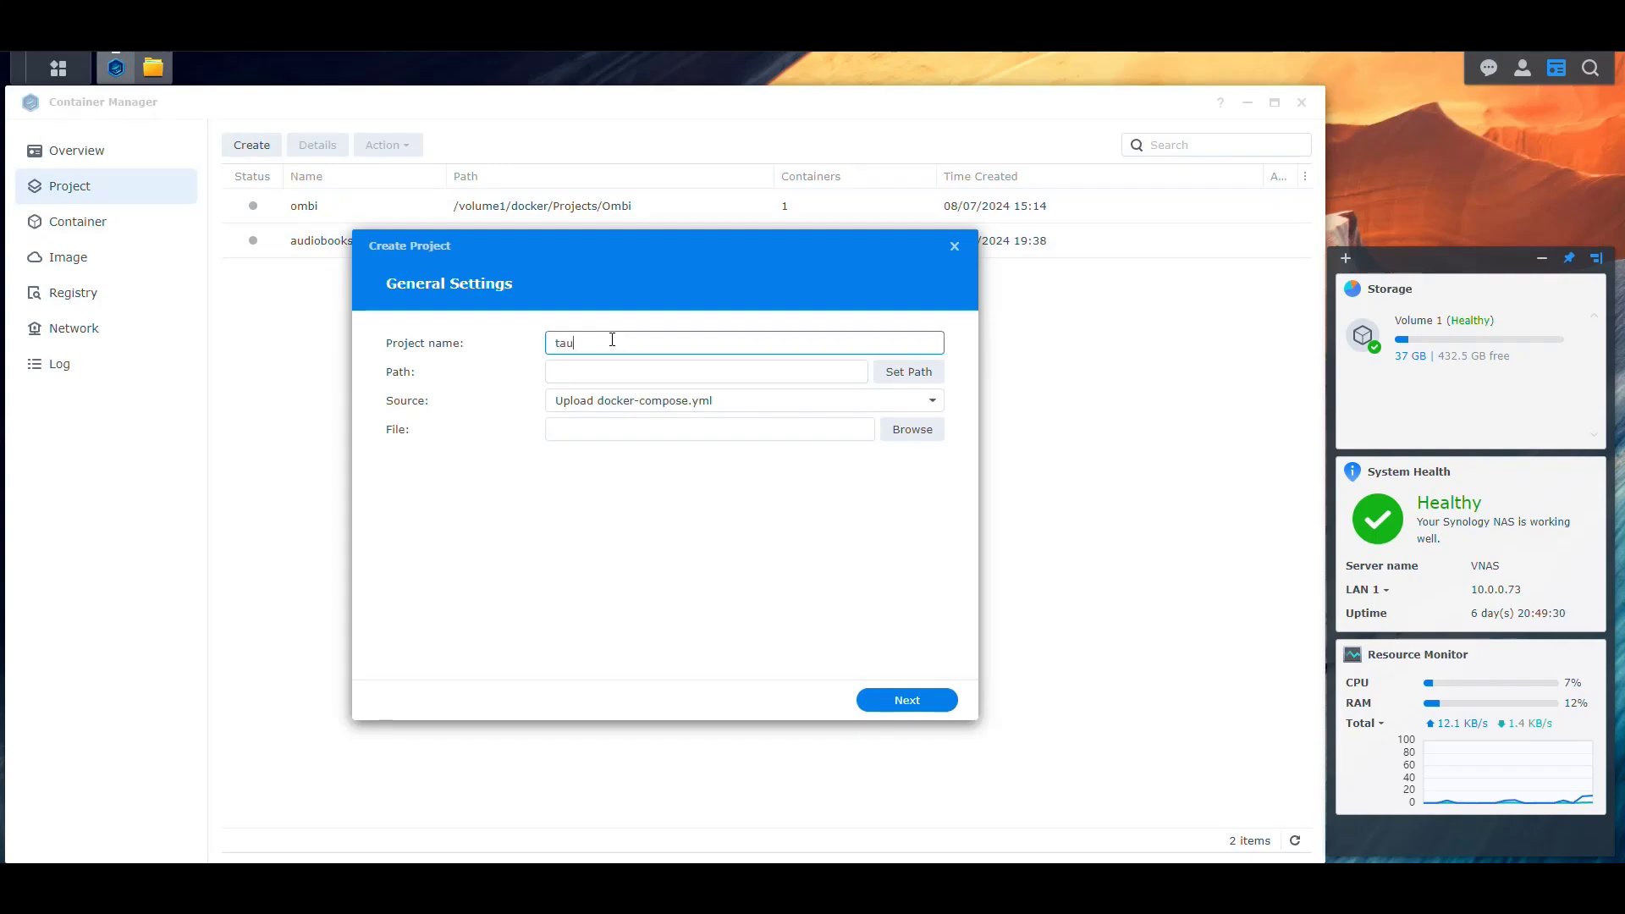
{"action": "type", "text": "tulli"}
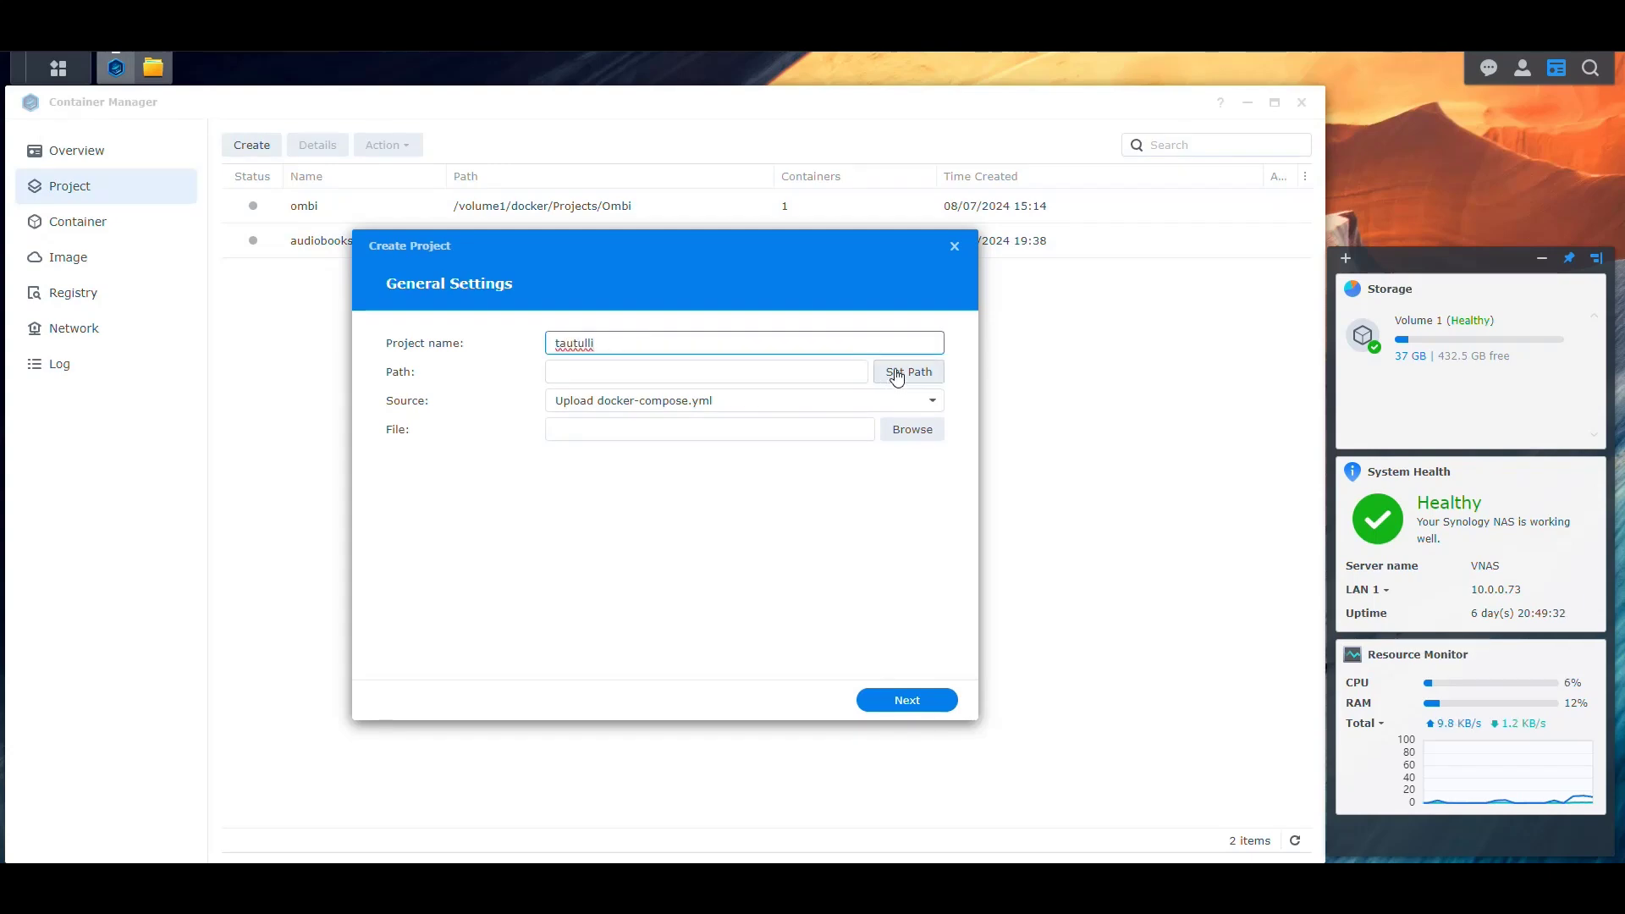
Set the path to /docker/Projects/Tautulli, choose Create docker-compose.yml, and paste the copied YAML
{"action": "left_click", "coordinate": [896, 376]}
{"action": "left_click", "coordinate": [512, 348]}
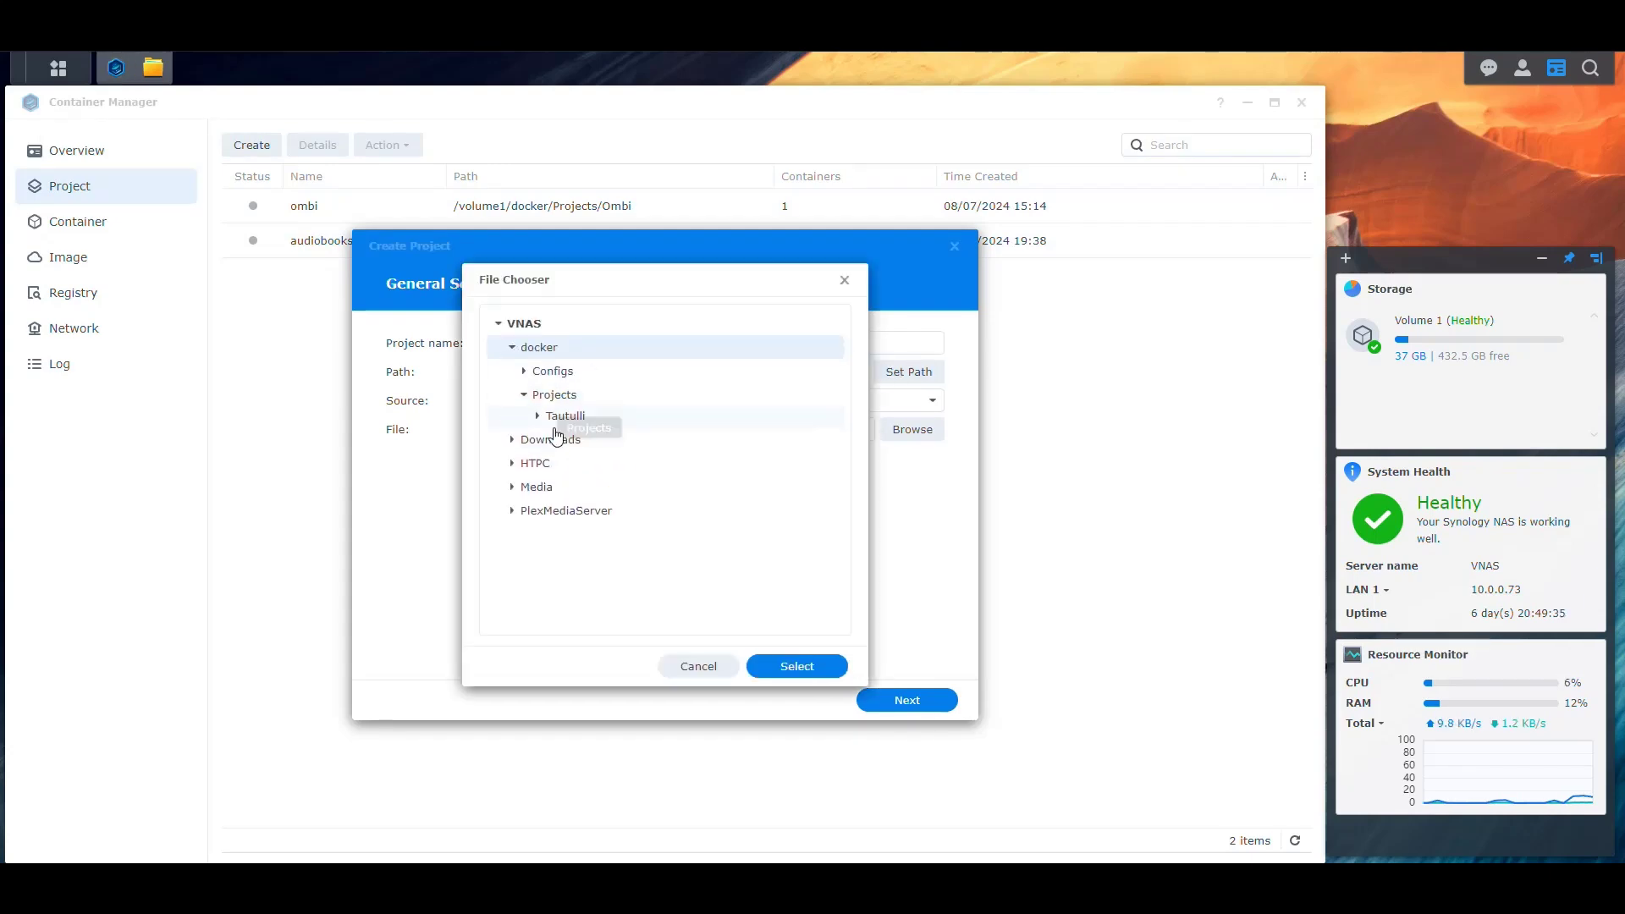
{"action": "left_click", "coordinate": [580, 488]}
{"action": "left_click", "coordinate": [796, 666]}
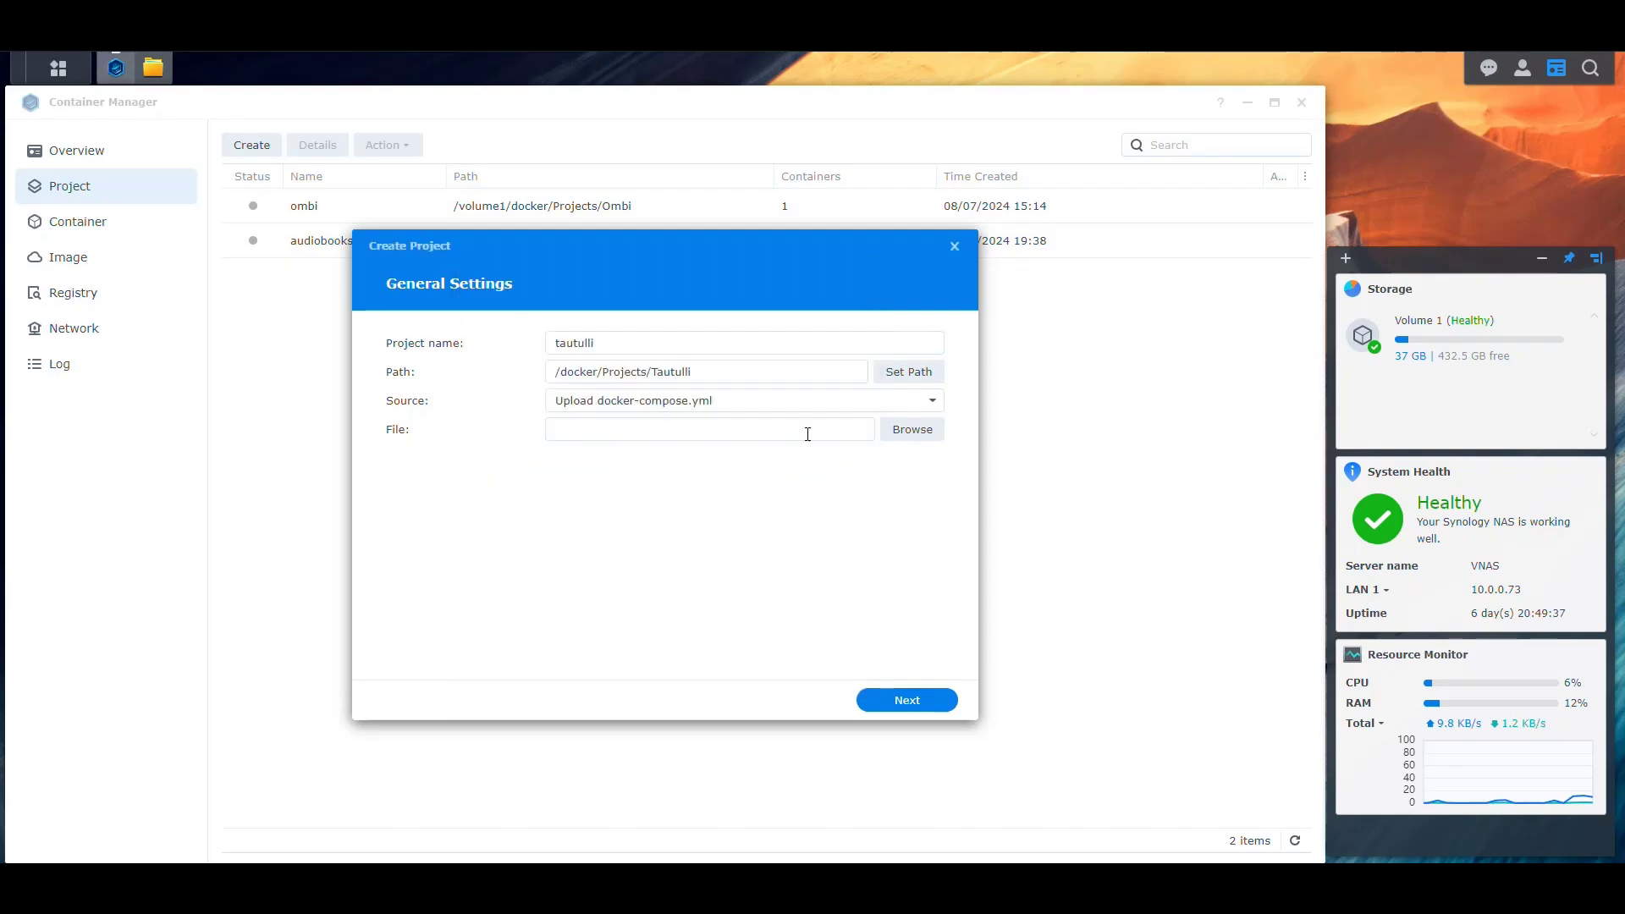
{"action": "left_click", "coordinate": [878, 402]}
{"action": "left_click", "coordinate": [762, 458]}
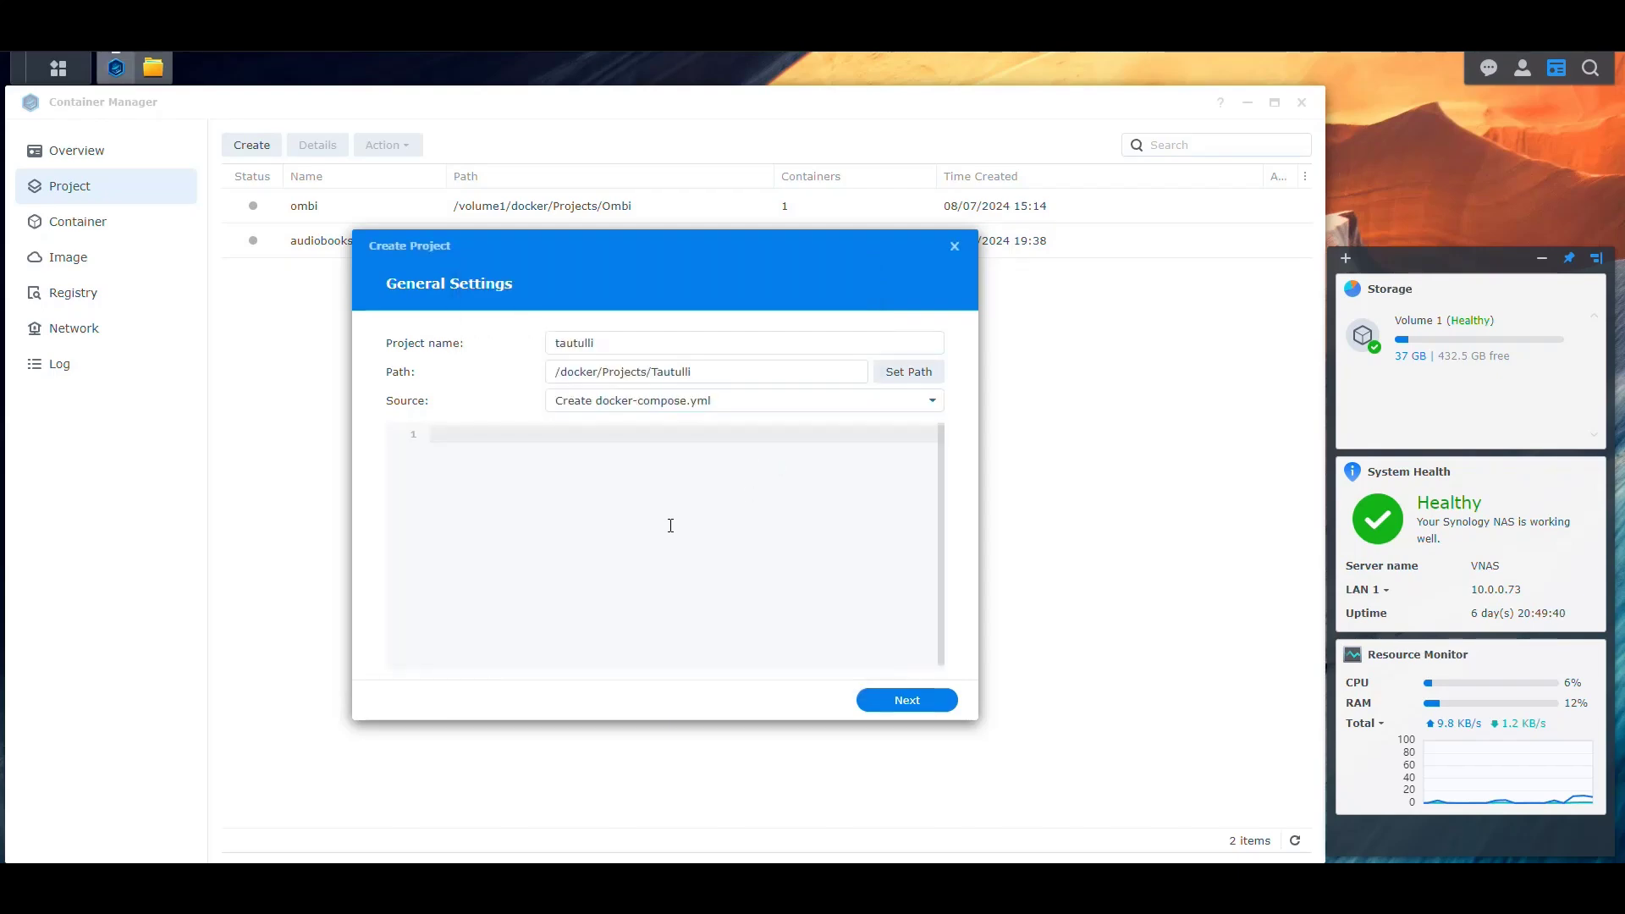
{"action": "type", "text": "version: '3' services:   tautulli:     image: ghcr.io/tautulli/tautulli     container_name: tautulli     restart: unless-stopped     volumes:       - <path to data>:/config     environment:       - PUID=<uid>       - PGID=<gid>       - TZ=<timezone>     ports:       - 8181:8181"}
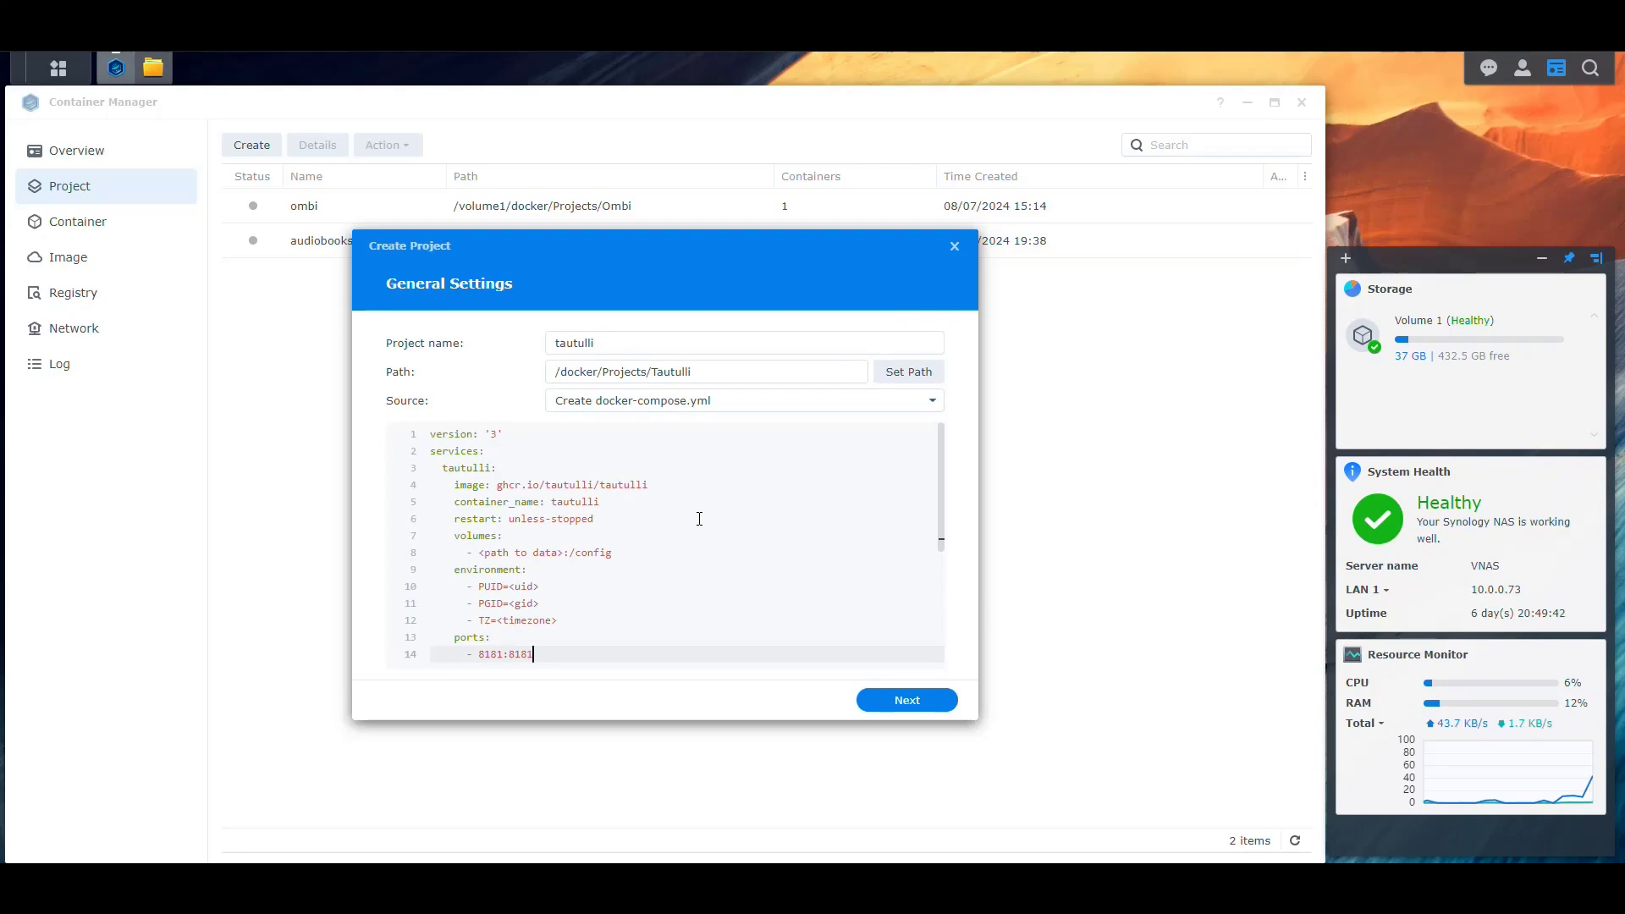
Add a '# External / Container' comment line under ports
{"action": "scroll", "coordinate": [689, 556], "scroll_direction": "down", "scroll_amount": 3}
{"action": "key", "text": "Up"}
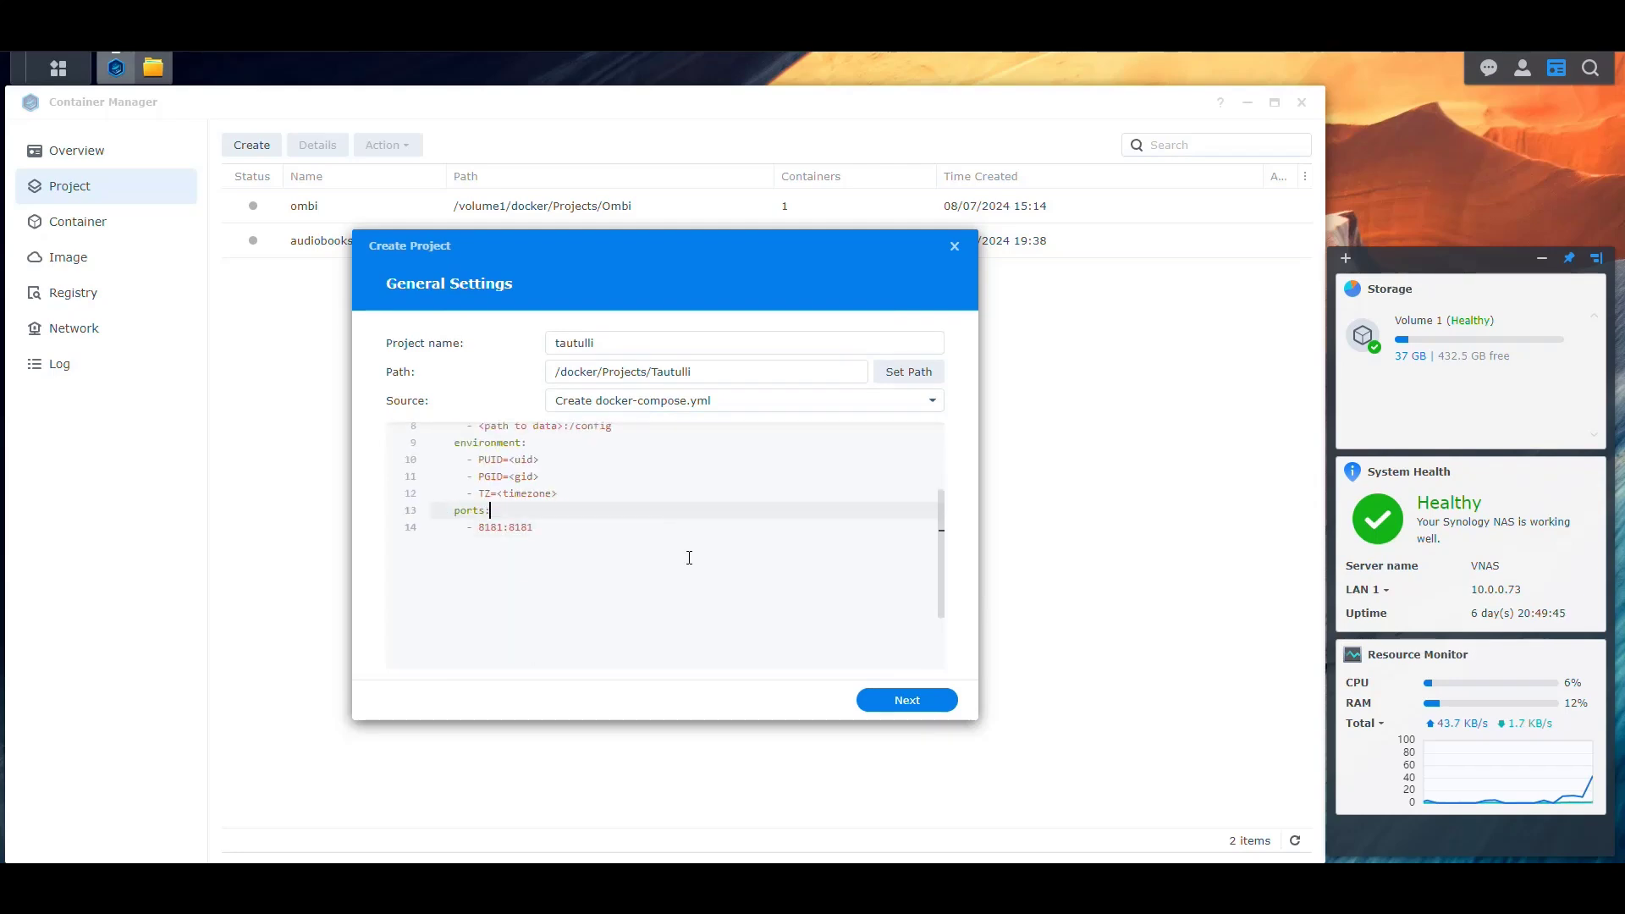
{"action": "key", "text": "Return"}
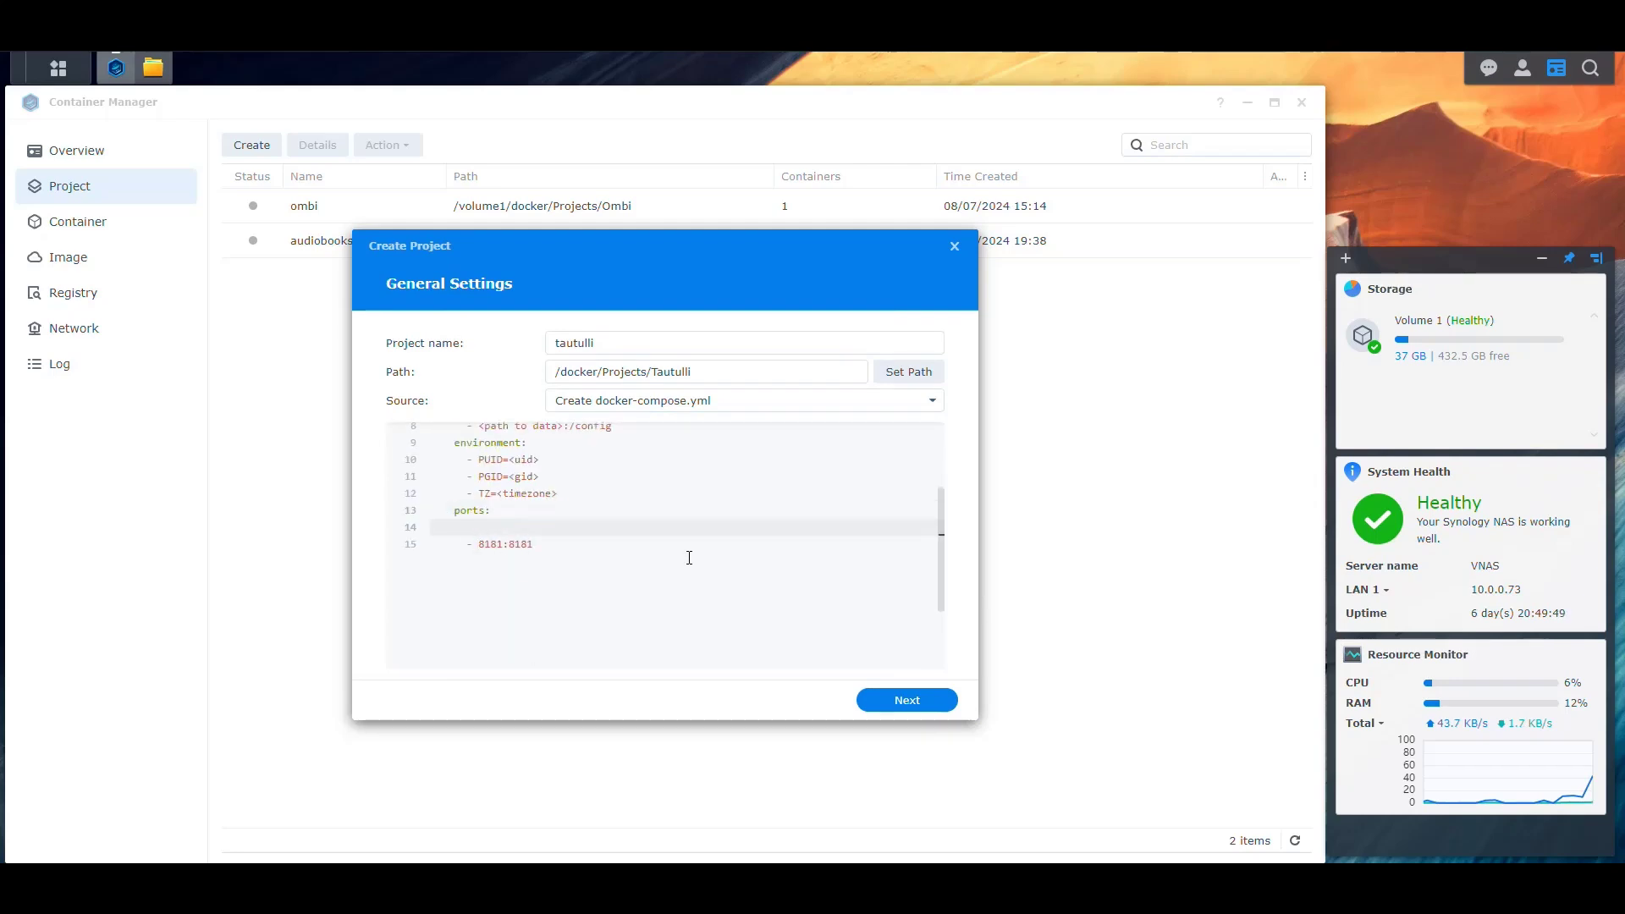
{"action": "type", "text": "# External / "}
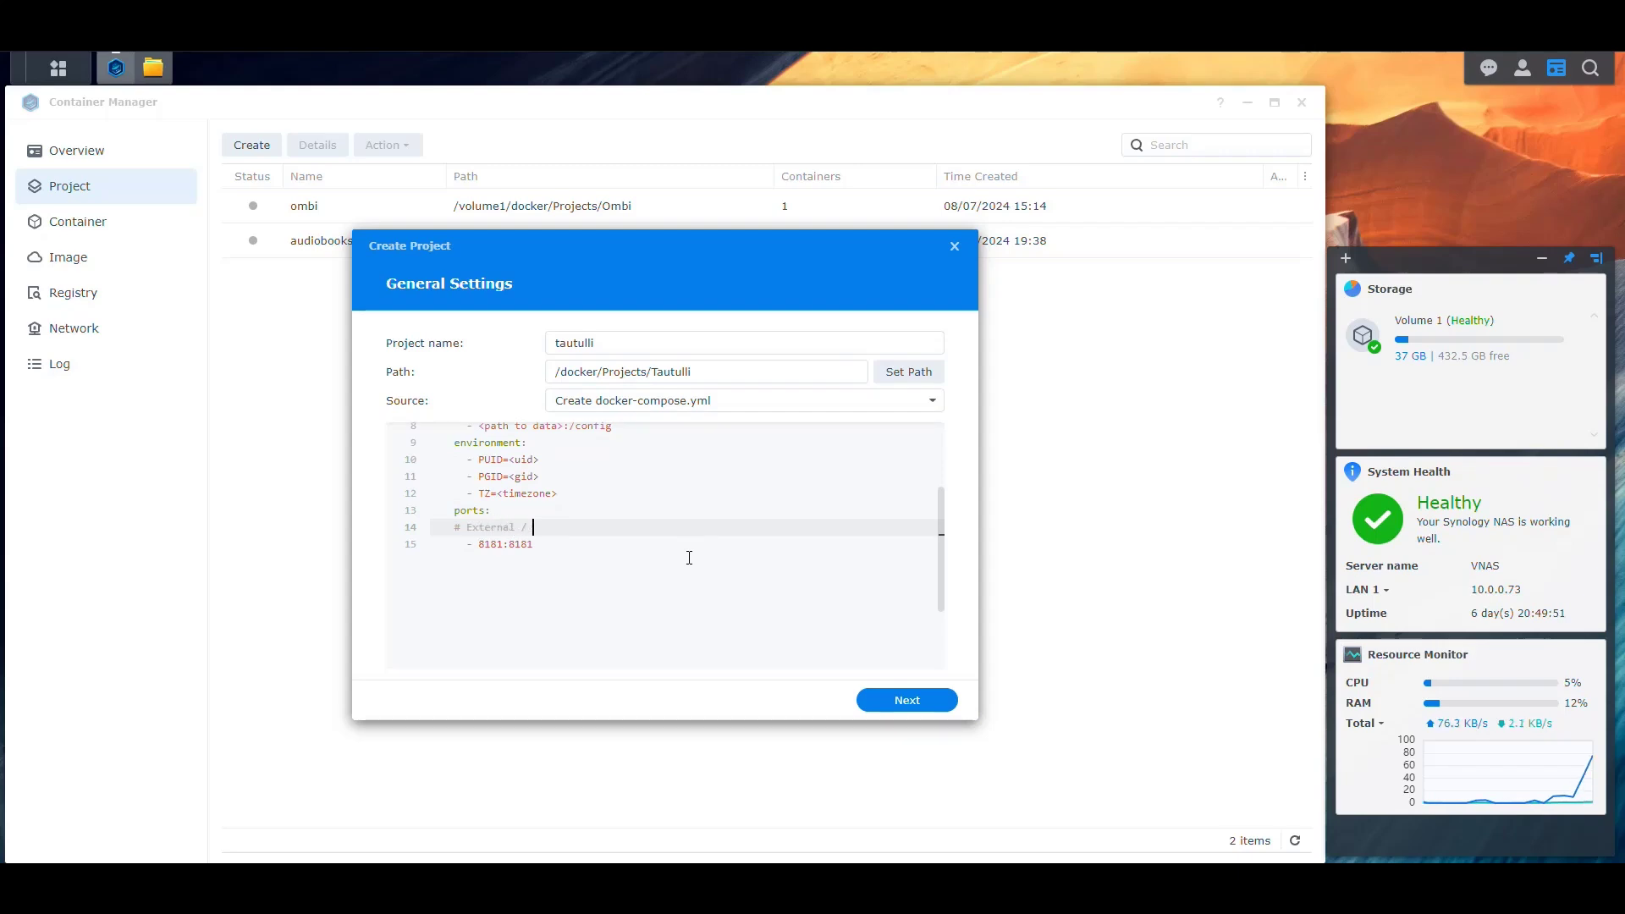
{"action": "type", "text": "Container"}
{"action": "scroll", "coordinate": [574, 474], "scroll_direction": "up", "scroll_amount": 3}
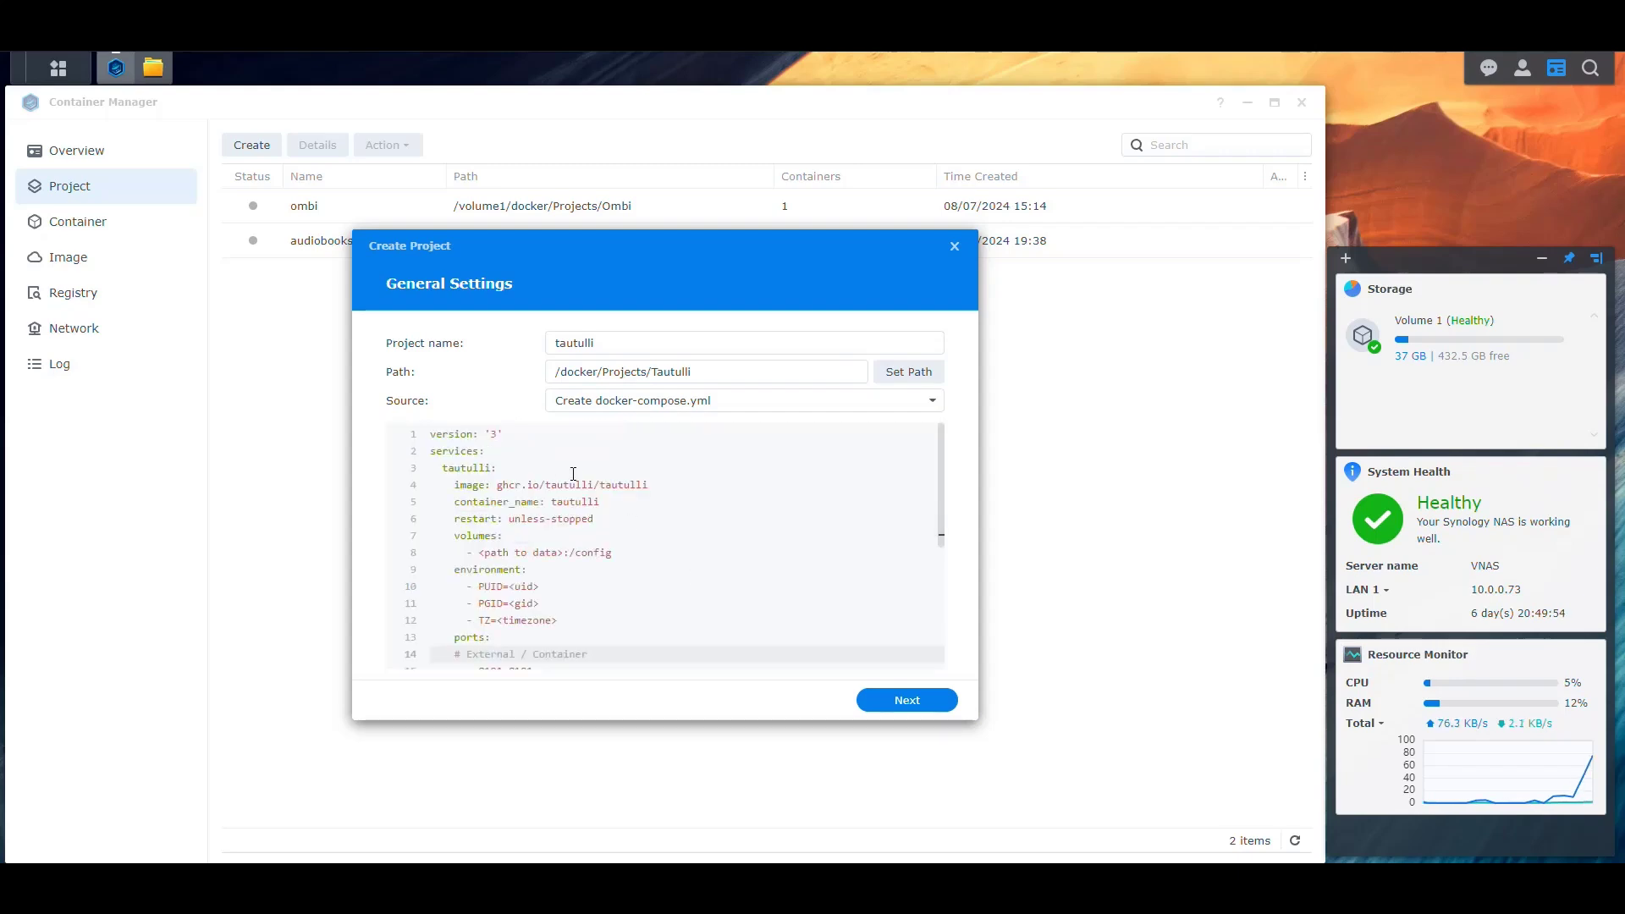
Change the image to tautulli/tautulli, container_name to Tautulli, and select the <path to data> placeholder
{"action": "left_click", "coordinate": [539, 485]}
{"action": "key", "text": "BackSpace"}
{"action": "key", "text": "BackSpace"}
{"action": "key", "text": "BackSpace"}
{"action": "key", "text": "BackSpace"}
{"action": "key", "text": "BackSpace"}
{"action": "key", "text": "BackSpace"}
{"action": "key", "text": "BackSpace"}
{"action": "key", "text": "BackSpace"}
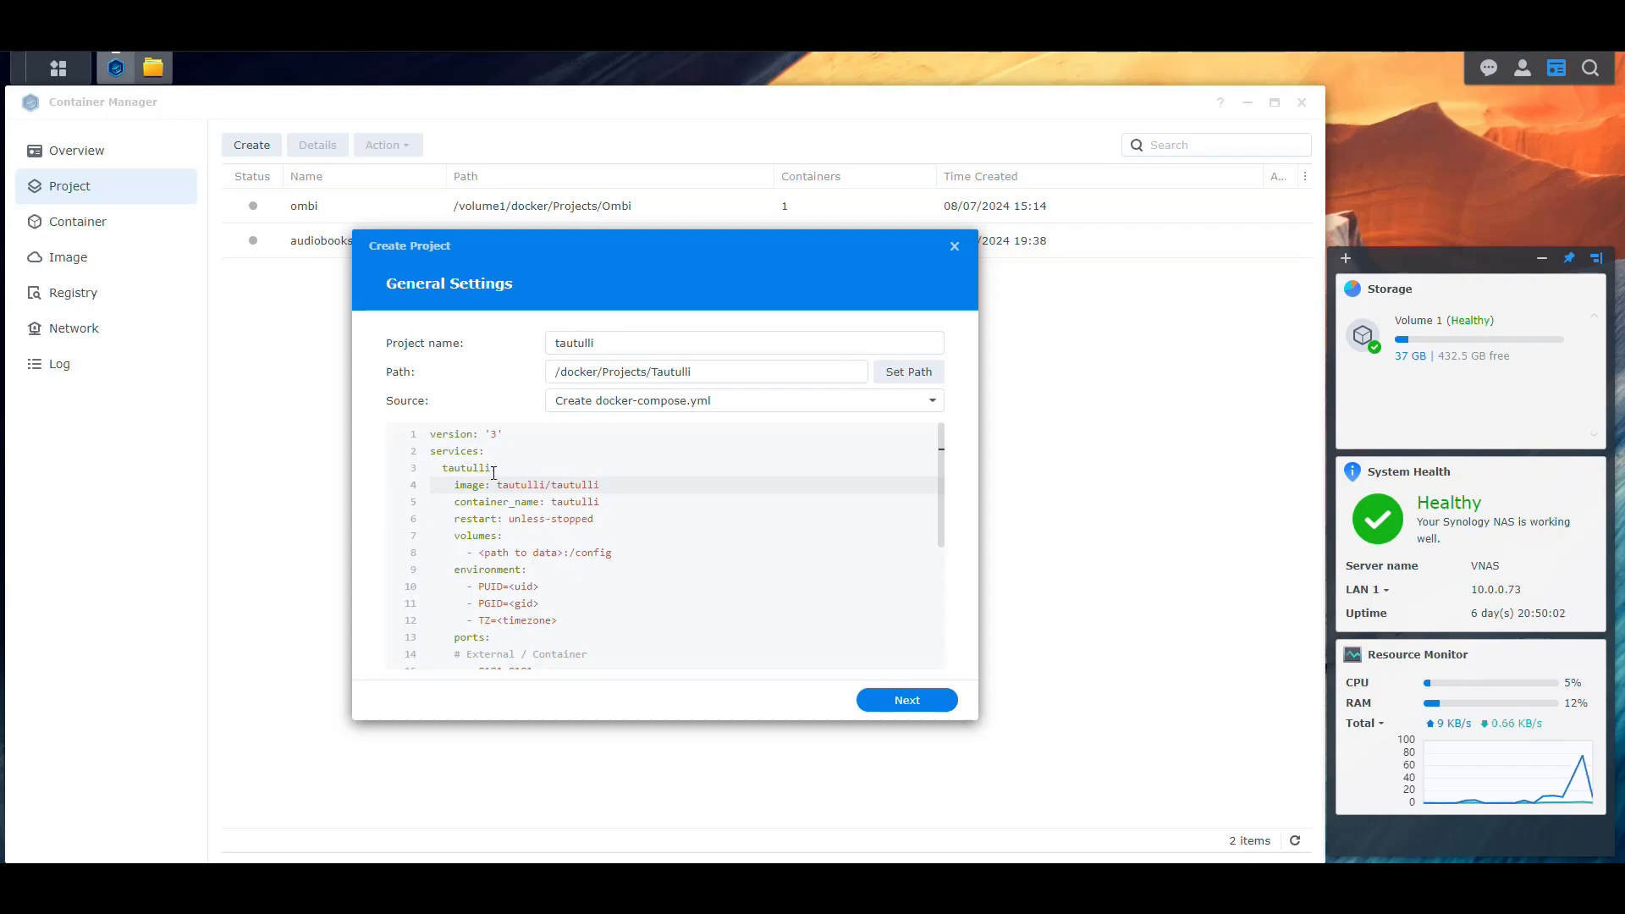
{"action": "left_click", "coordinate": [560, 501]}
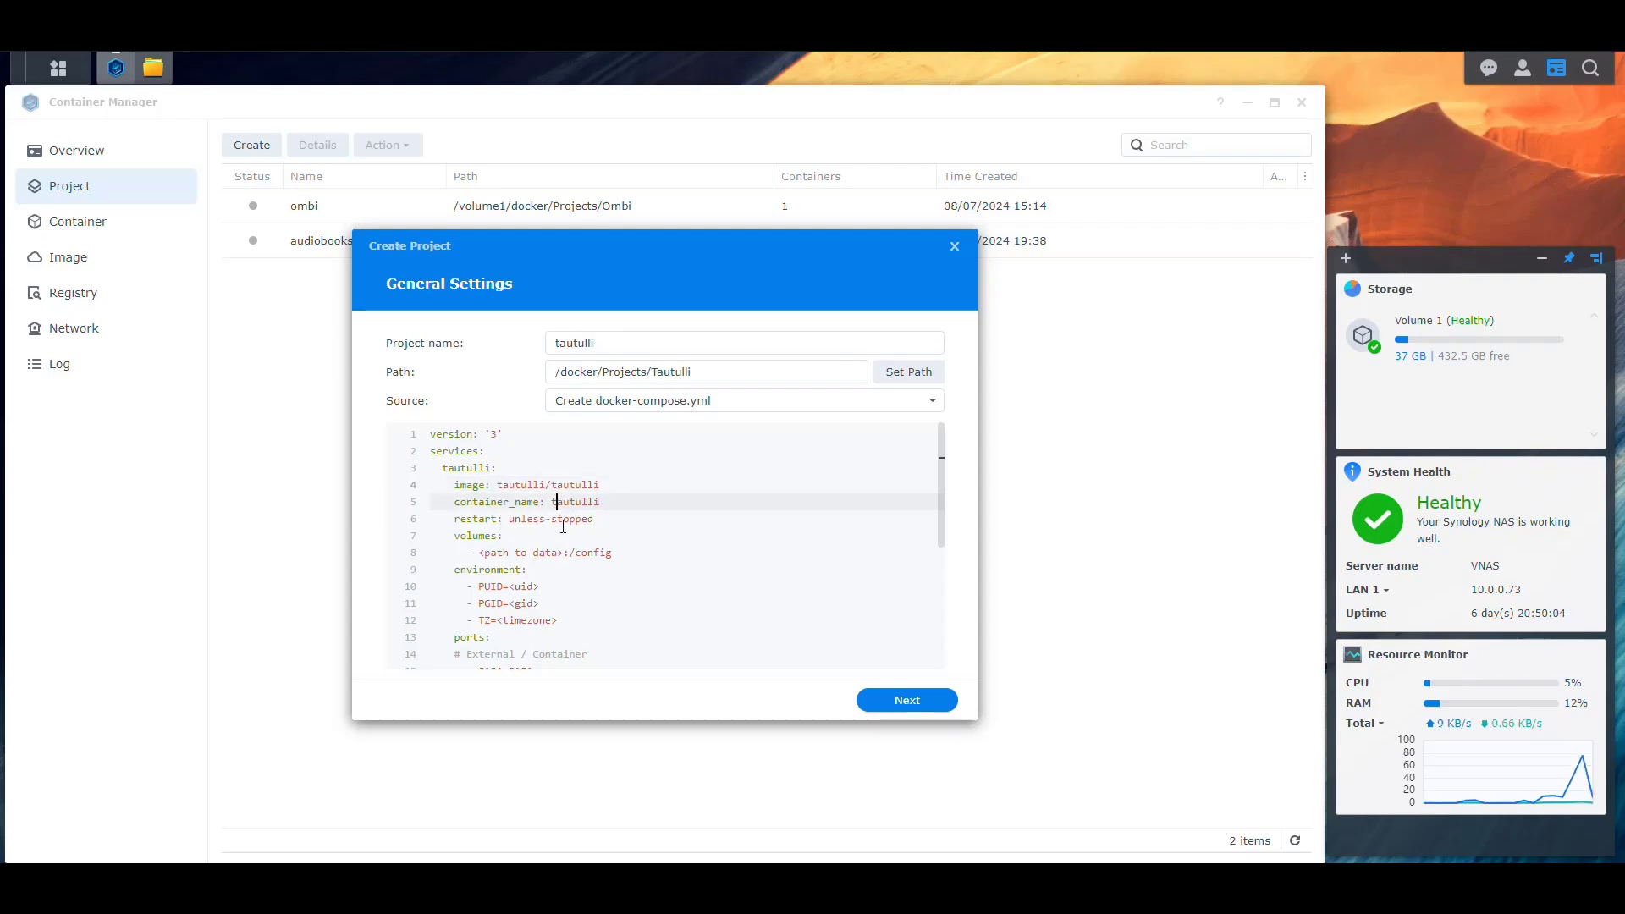
{"action": "key", "text": "BackSpace"}
{"action": "type", "text": "T"}
{"action": "scroll", "coordinate": [562, 526], "scroll_direction": "down", "scroll_amount": 1}
{"action": "left_click", "coordinate": [606, 477]}
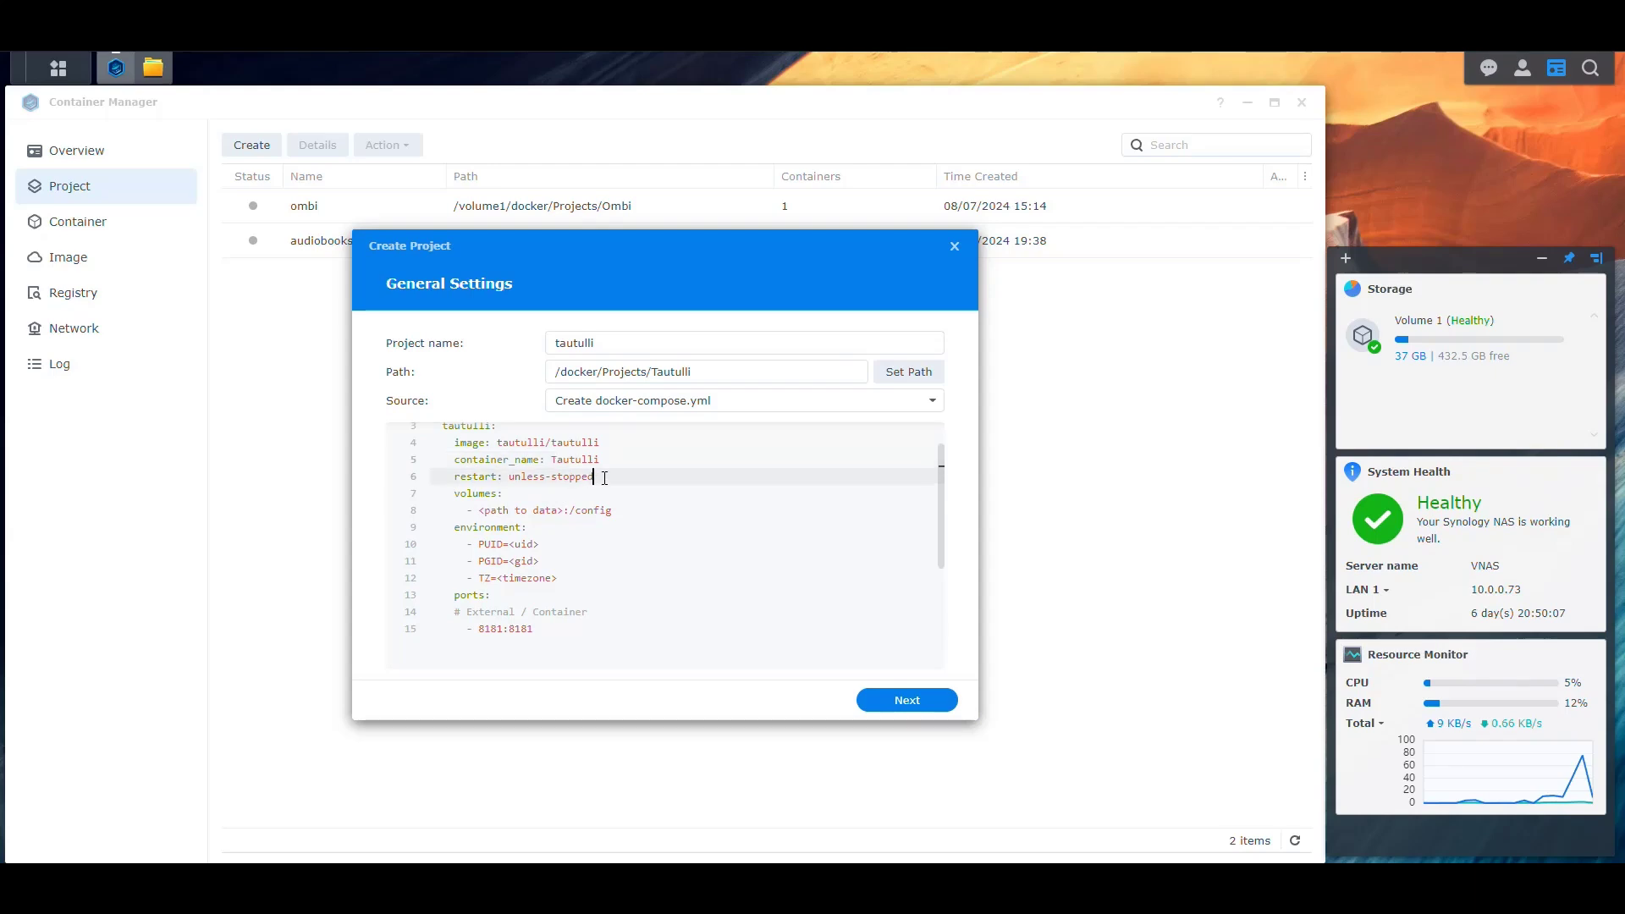
{"action": "left_click_drag", "start_coordinate": [565, 507], "coordinate": [478, 510]}
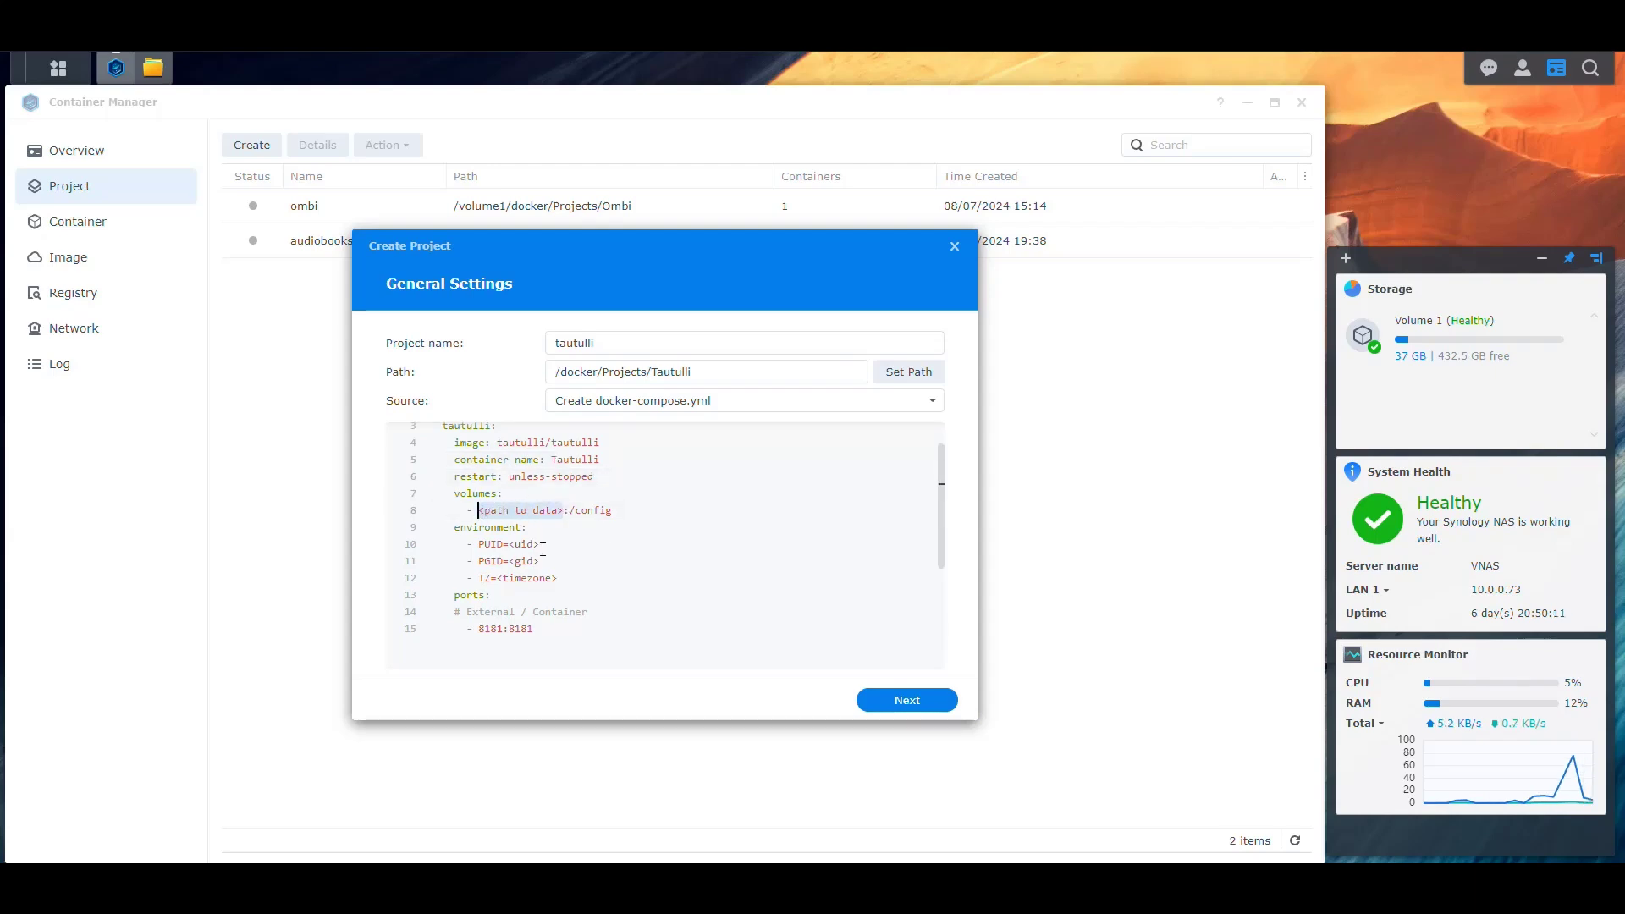
Copy the location /volume1/docker/Configs/Tautulli from the Tautulli folder's Properties, then cancel
{"action": "left_click", "coordinate": [152, 68]}
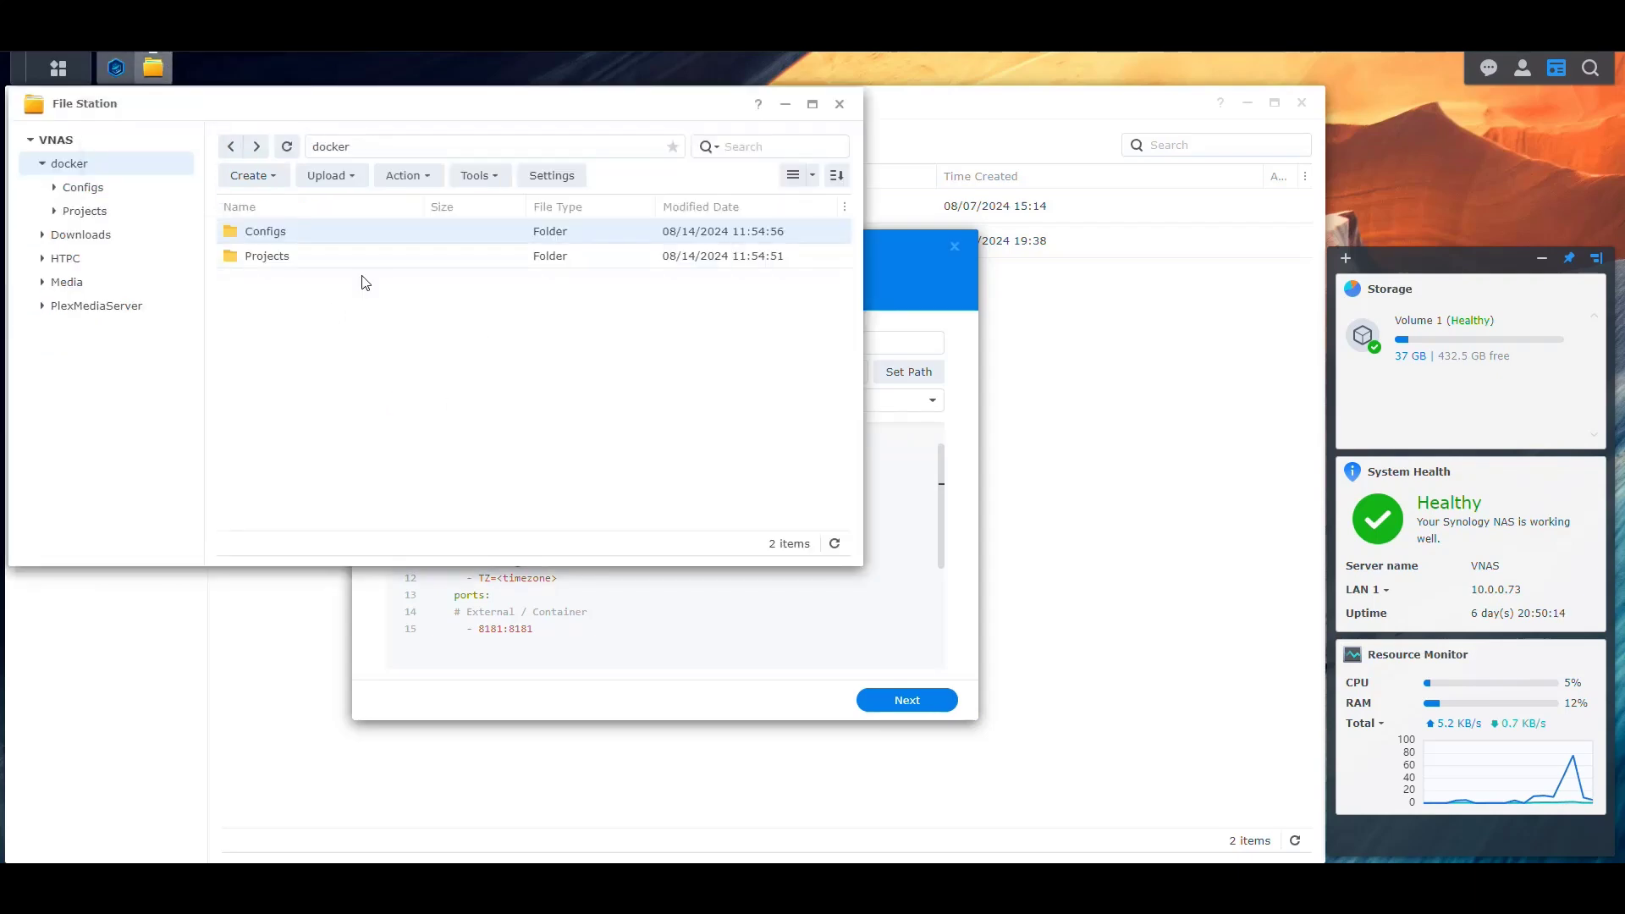
{"action": "double_click", "coordinate": [304, 240]}
{"action": "scroll", "coordinate": [322, 423], "scroll_direction": "down", "scroll_amount": 5}
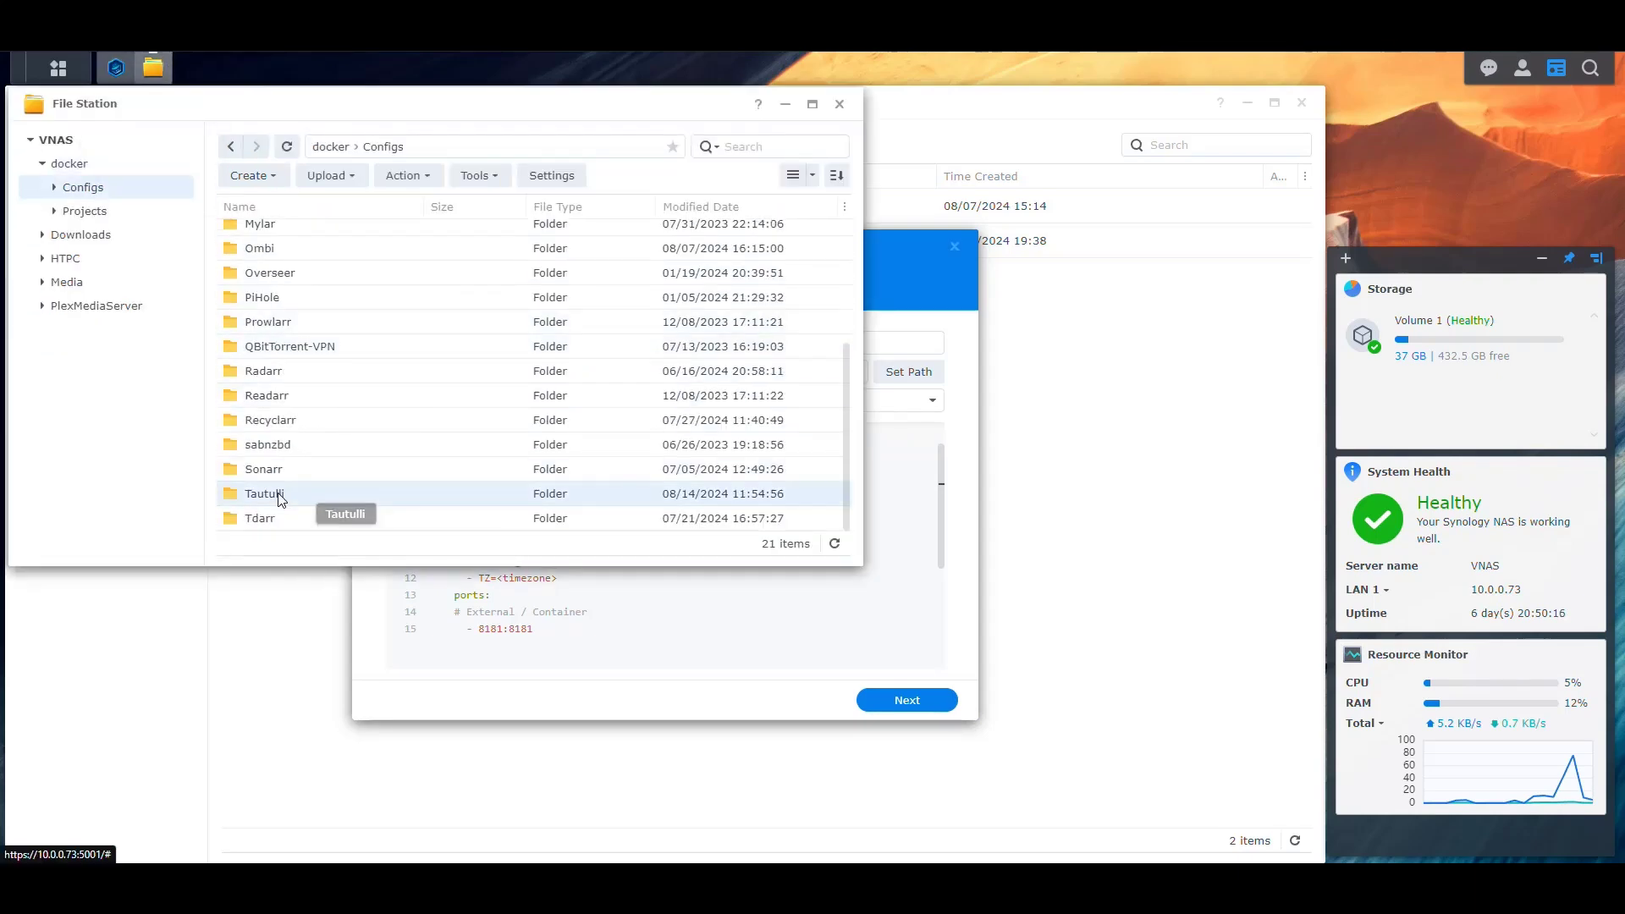
{"action": "right_click", "coordinate": [315, 495]}
{"action": "left_click", "coordinate": [360, 798]}
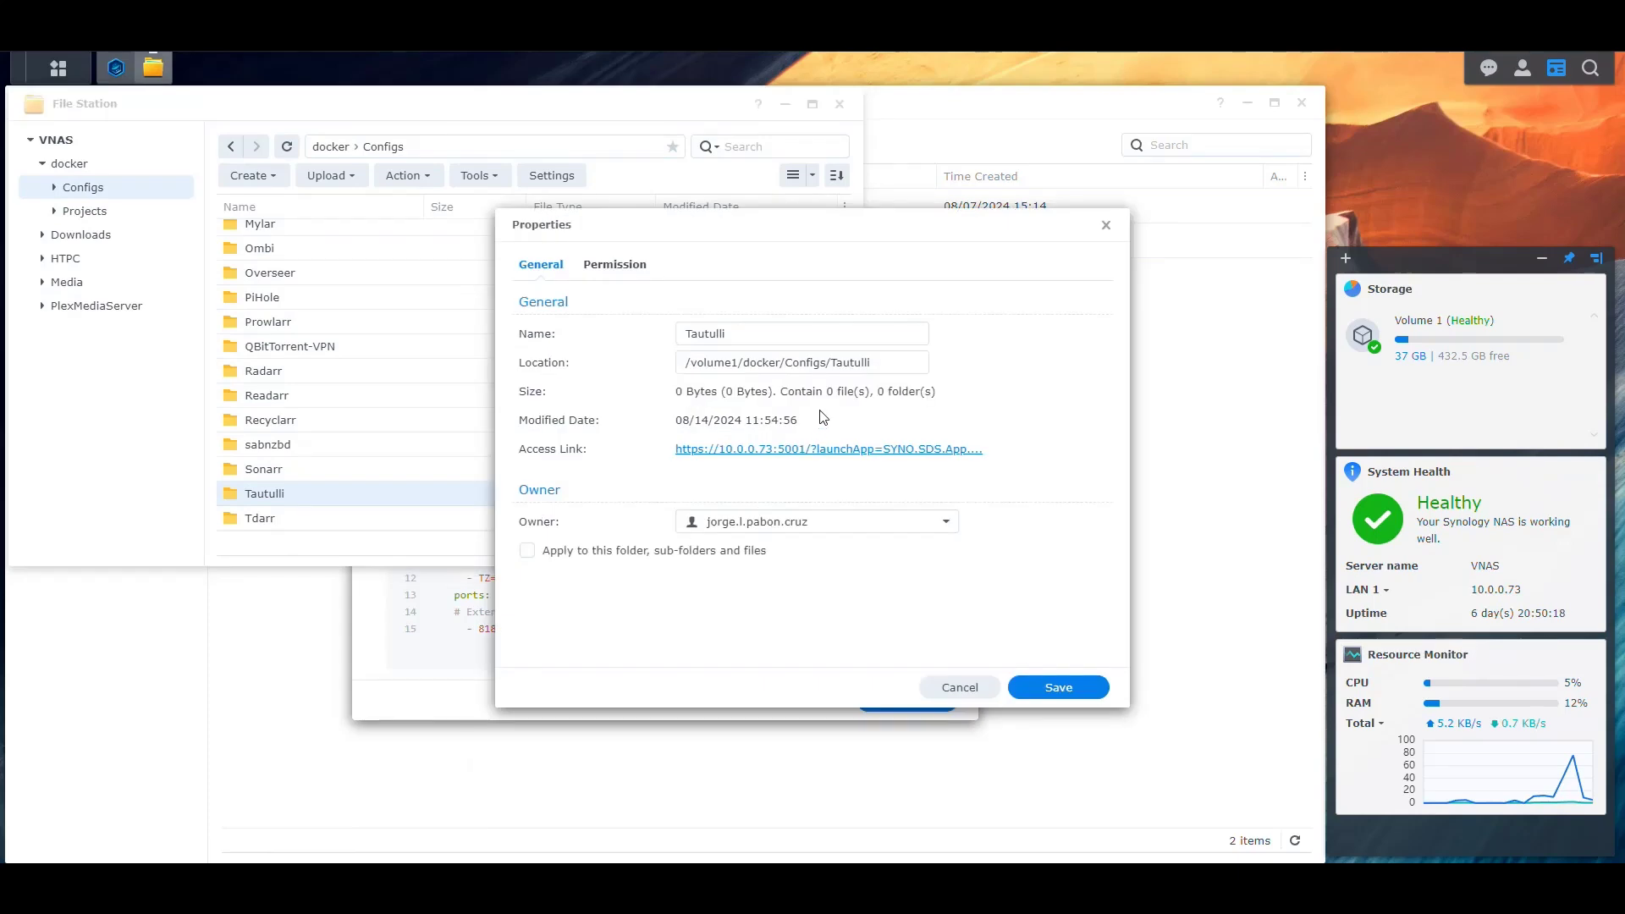
{"action": "left_click", "coordinate": [862, 359]}
{"action": "triple_click", "coordinate": [863, 359]}
{"action": "key", "text": "ctrl+c"}
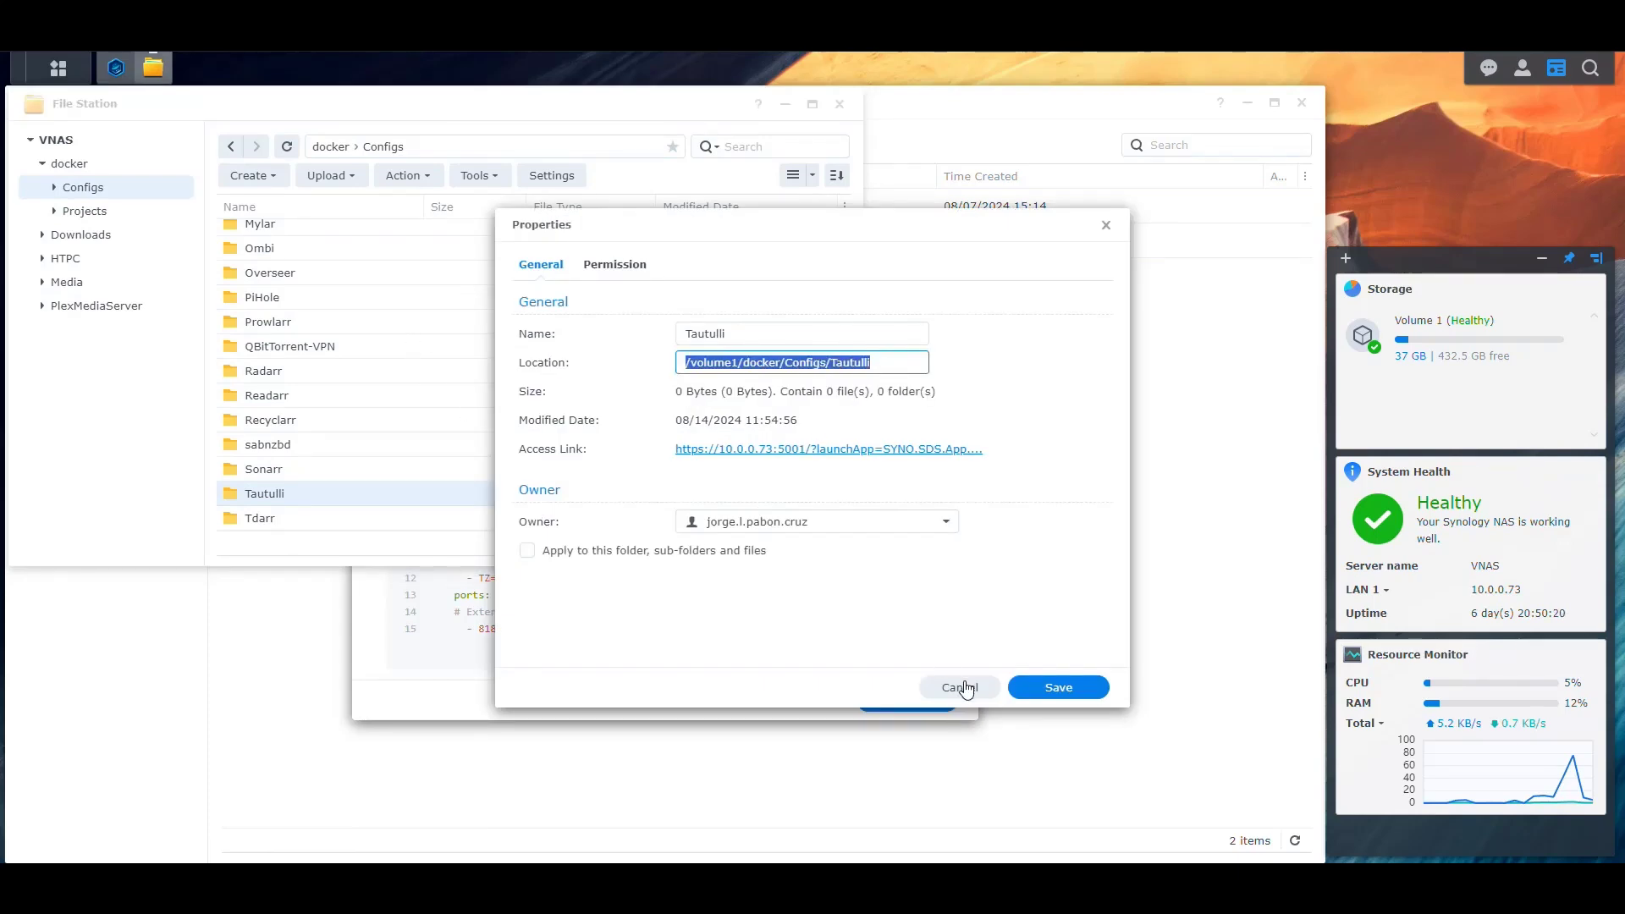
{"action": "left_click", "coordinate": [959, 687]}
Paste the Configs/Tautulli path into the volume line and set PUID 1026, PGID 100, timezone America/New_York
{"action": "left_click", "coordinate": [912, 221]}
{"action": "key", "text": "ctrl+v"}
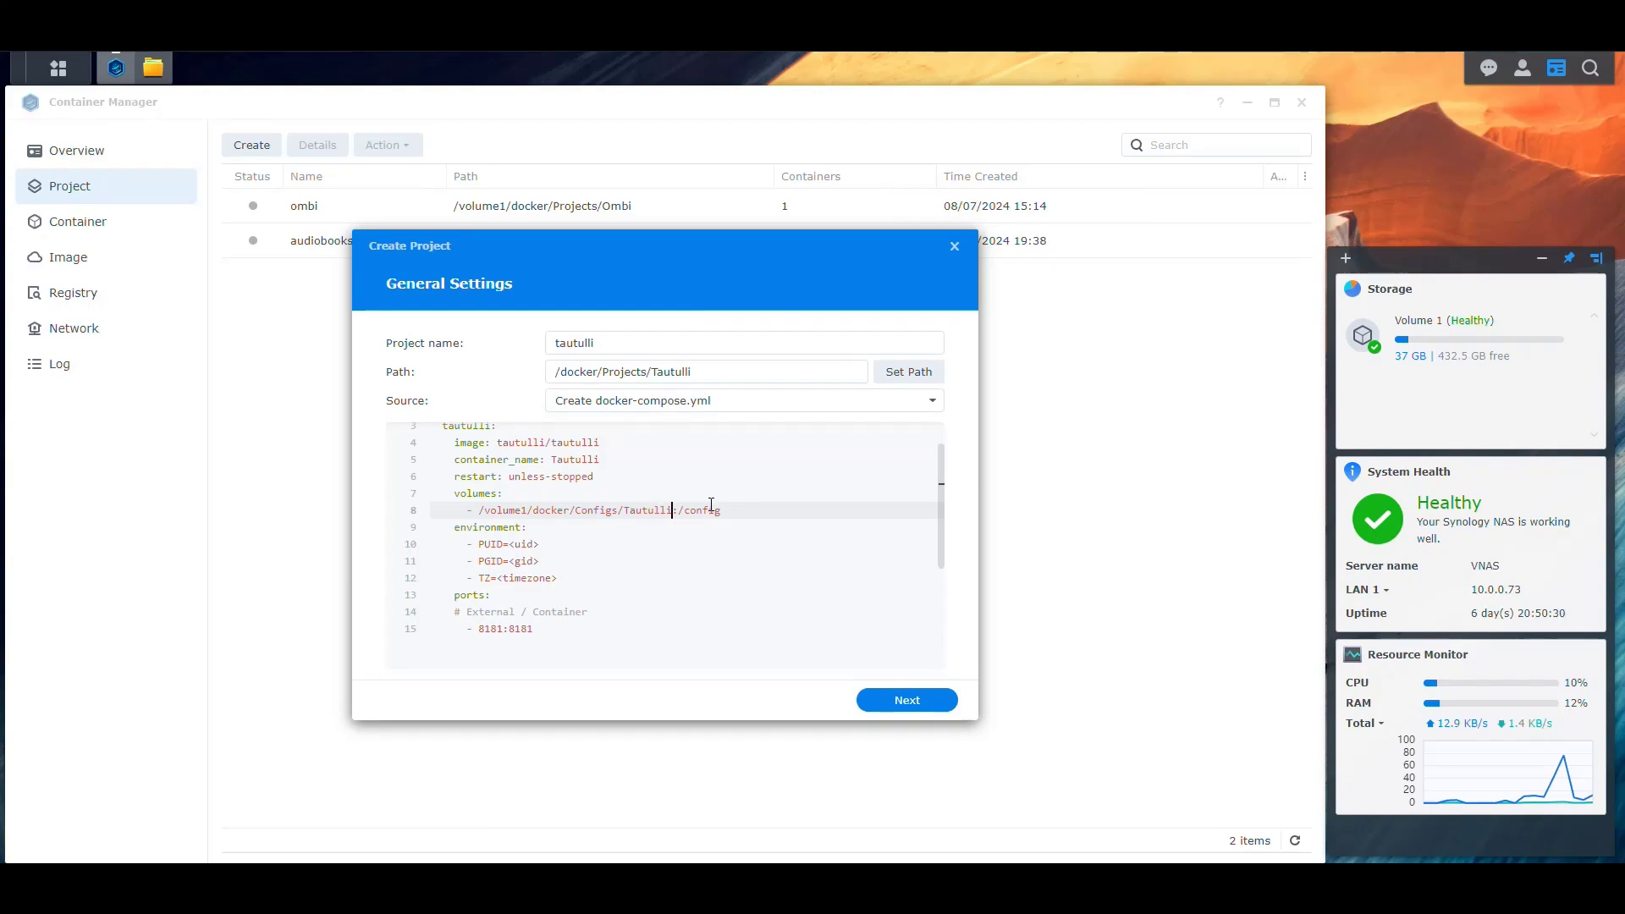
{"action": "left_click", "coordinate": [550, 545]}
{"action": "key", "text": "BackSpace"}
{"action": "key", "text": "BackSpace"}
{"action": "key", "text": "BackSpace"}
{"action": "key", "text": "BackSpace"}
{"action": "key", "text": "BackSpace"}
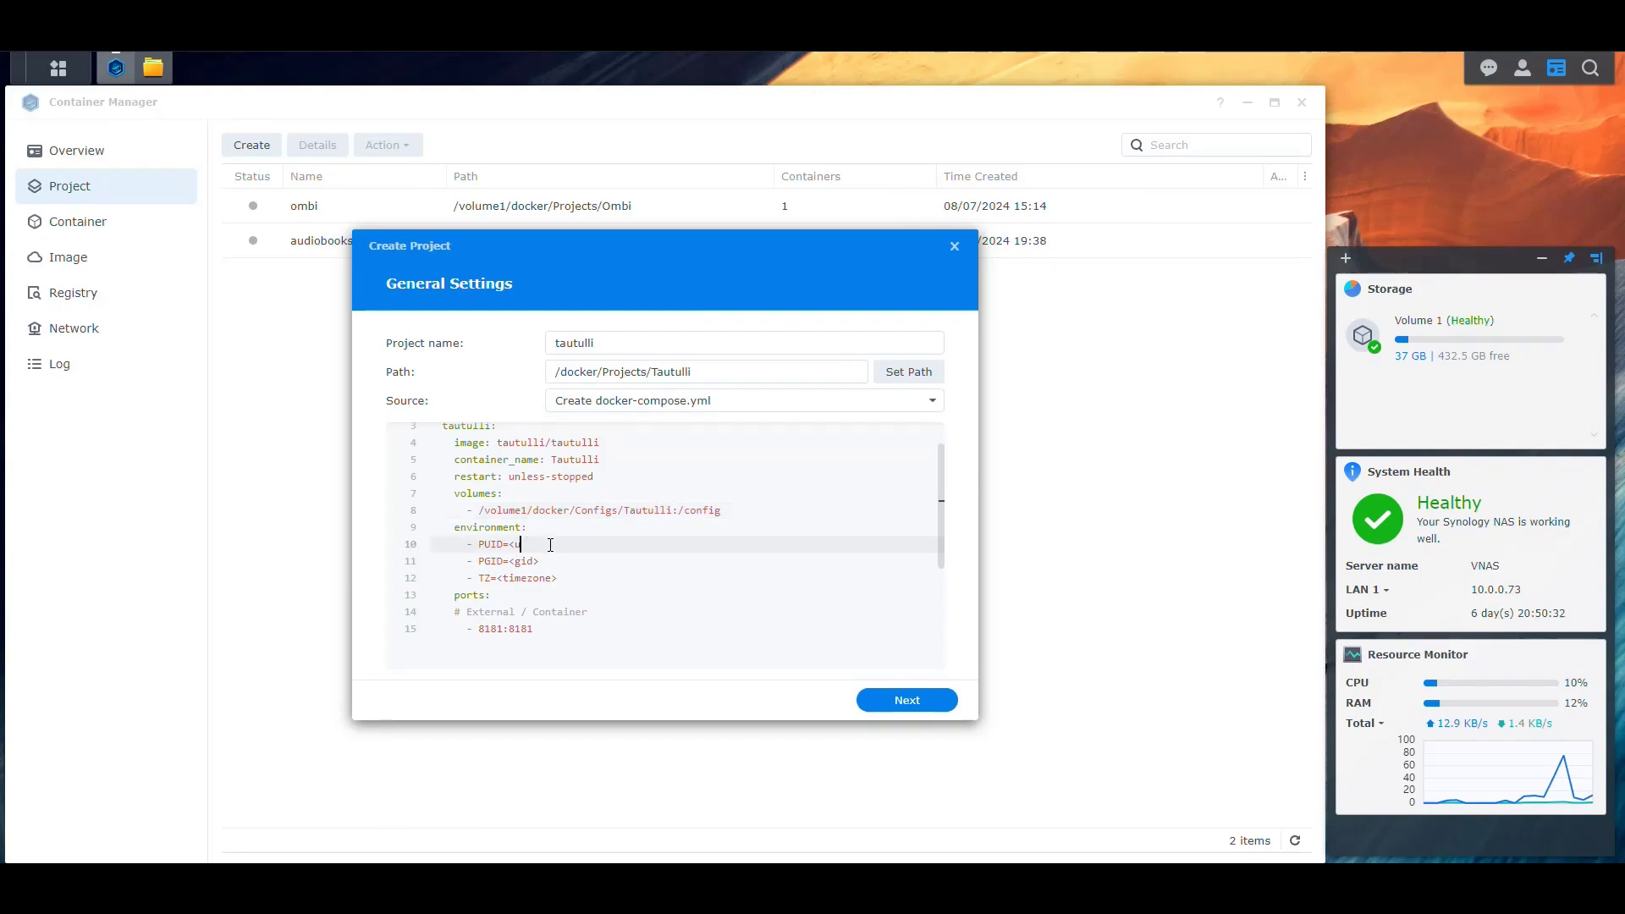
{"action": "type", "text": "1026"}
{"action": "key", "text": "Down"}
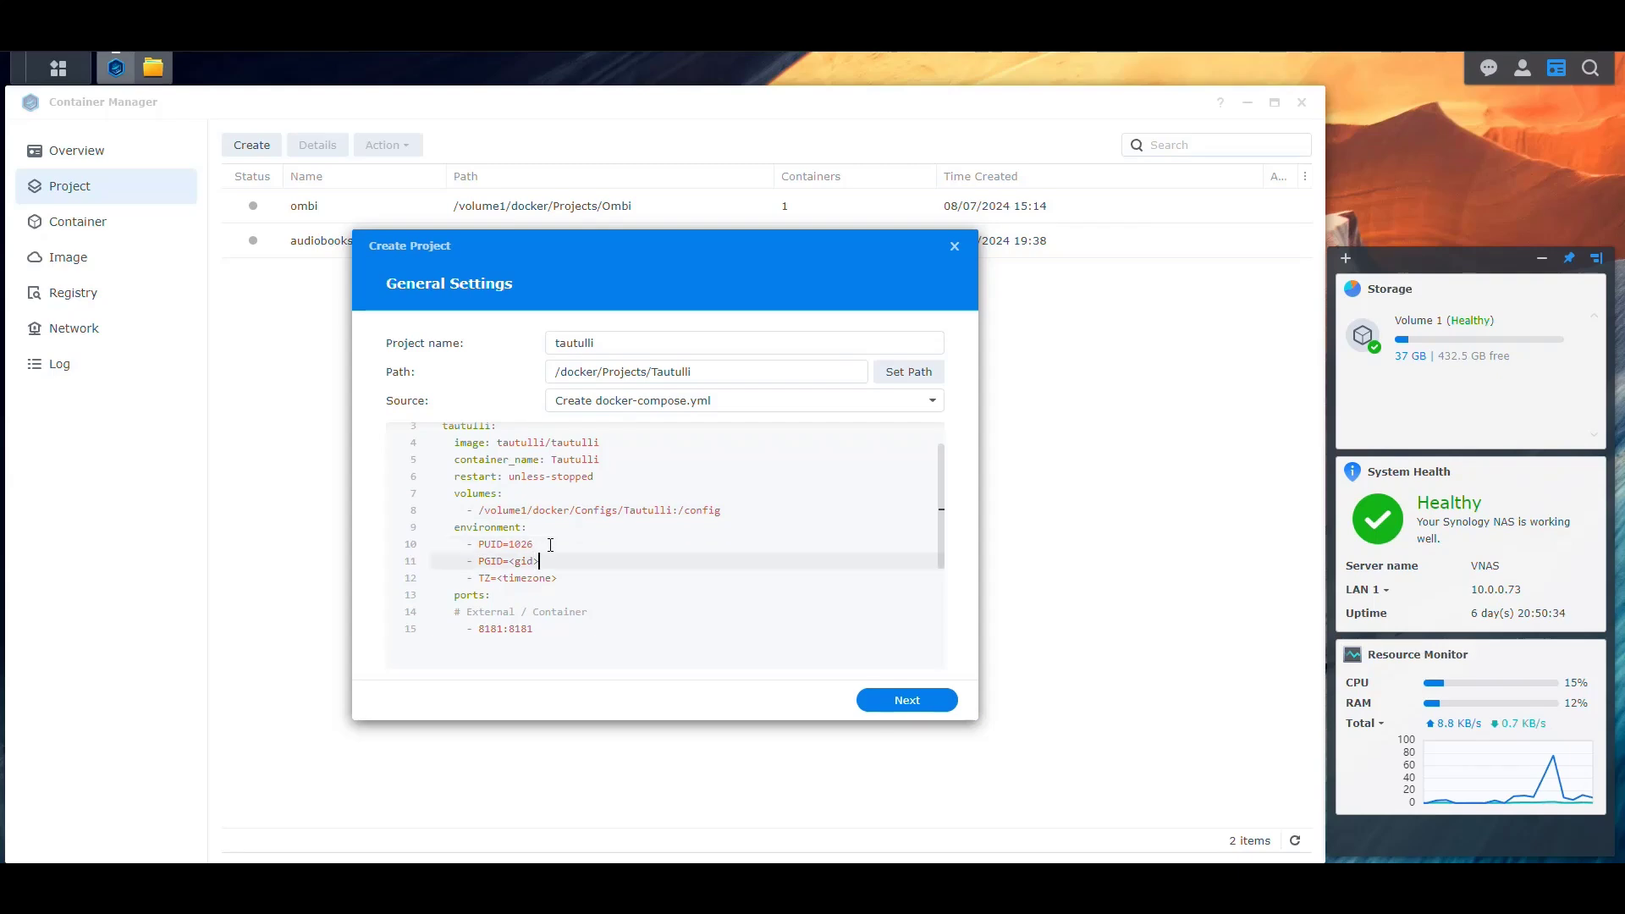
{"action": "key", "text": "shift+Left"}
{"action": "key", "text": "shift+Left"}
{"action": "key", "text": "shift+Left"}
{"action": "key", "text": "shift+Left"}
{"action": "key", "text": "shift+Left"}
{"action": "type", "text": "100"}
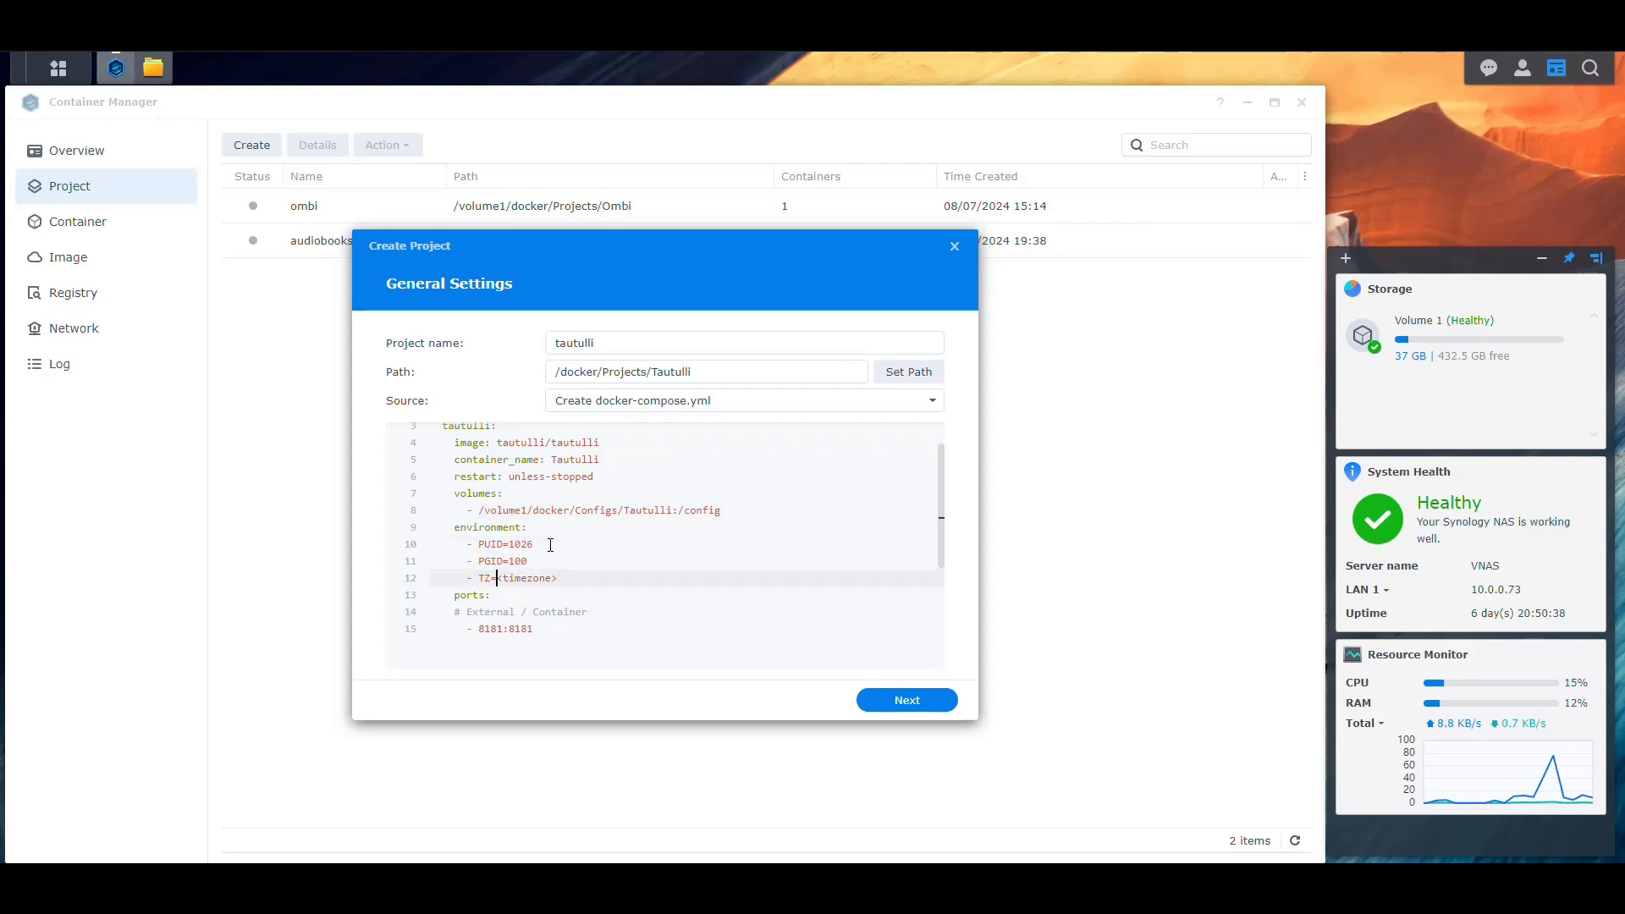
{"action": "key", "text": "shift+End"}
{"action": "key", "text": "Delete"}
{"action": "type", "text": "America/New_York"}
Change the host port from 8181 to 8075 and continue past the general settings
{"action": "left_click", "coordinate": [477, 631]}
{"action": "double_click", "coordinate": [491, 630]}
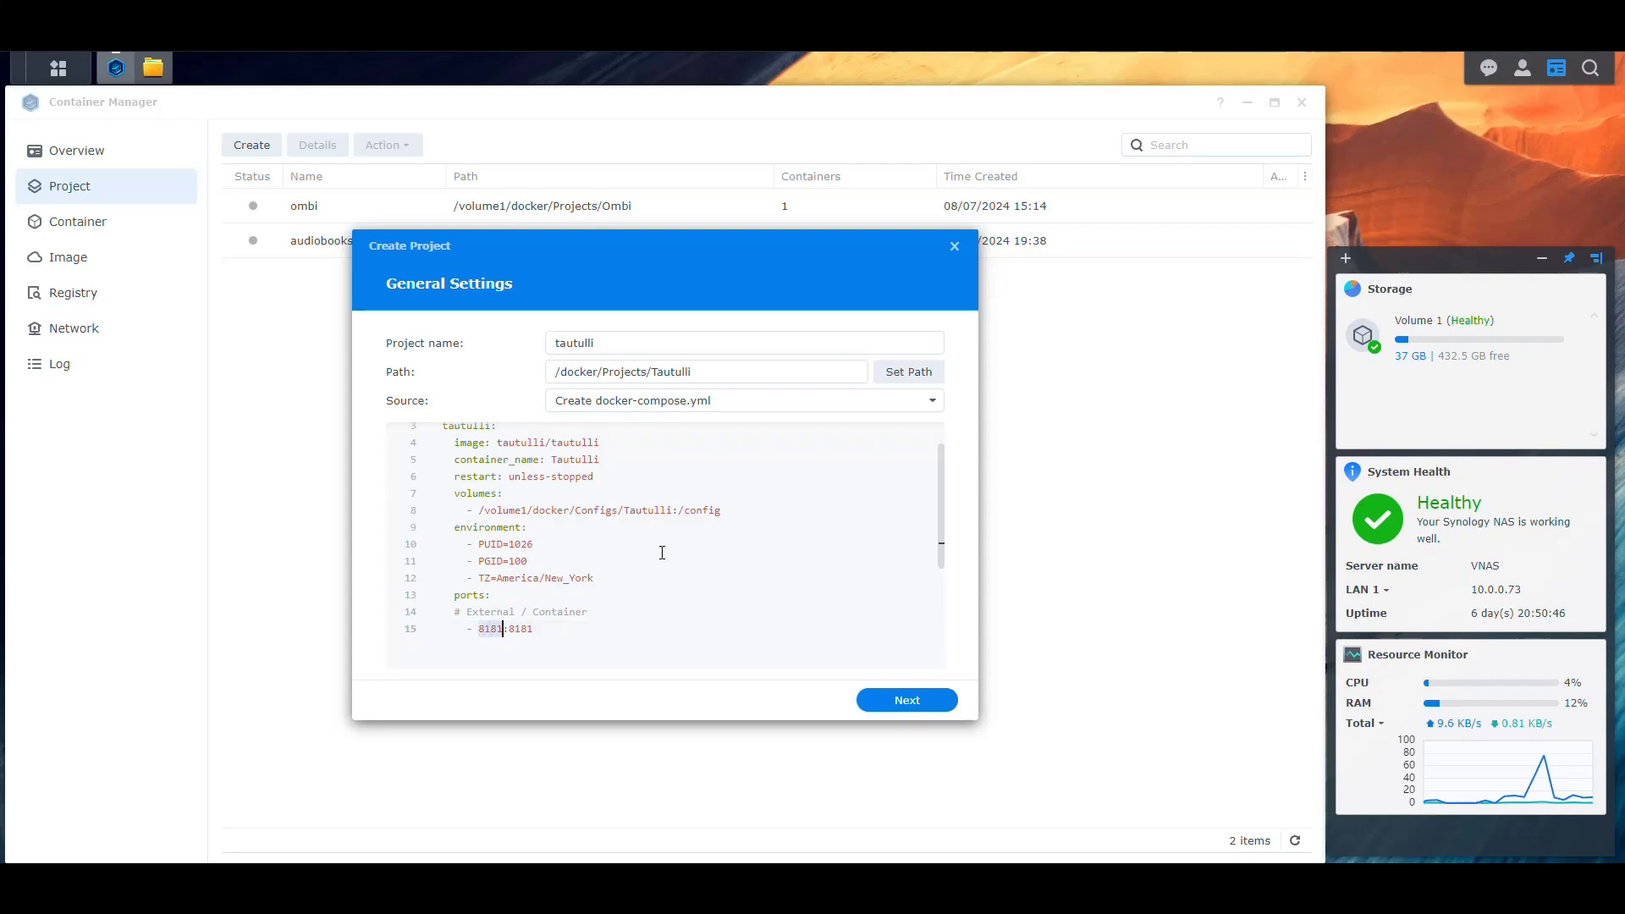
{"action": "type", "text": "8075"}
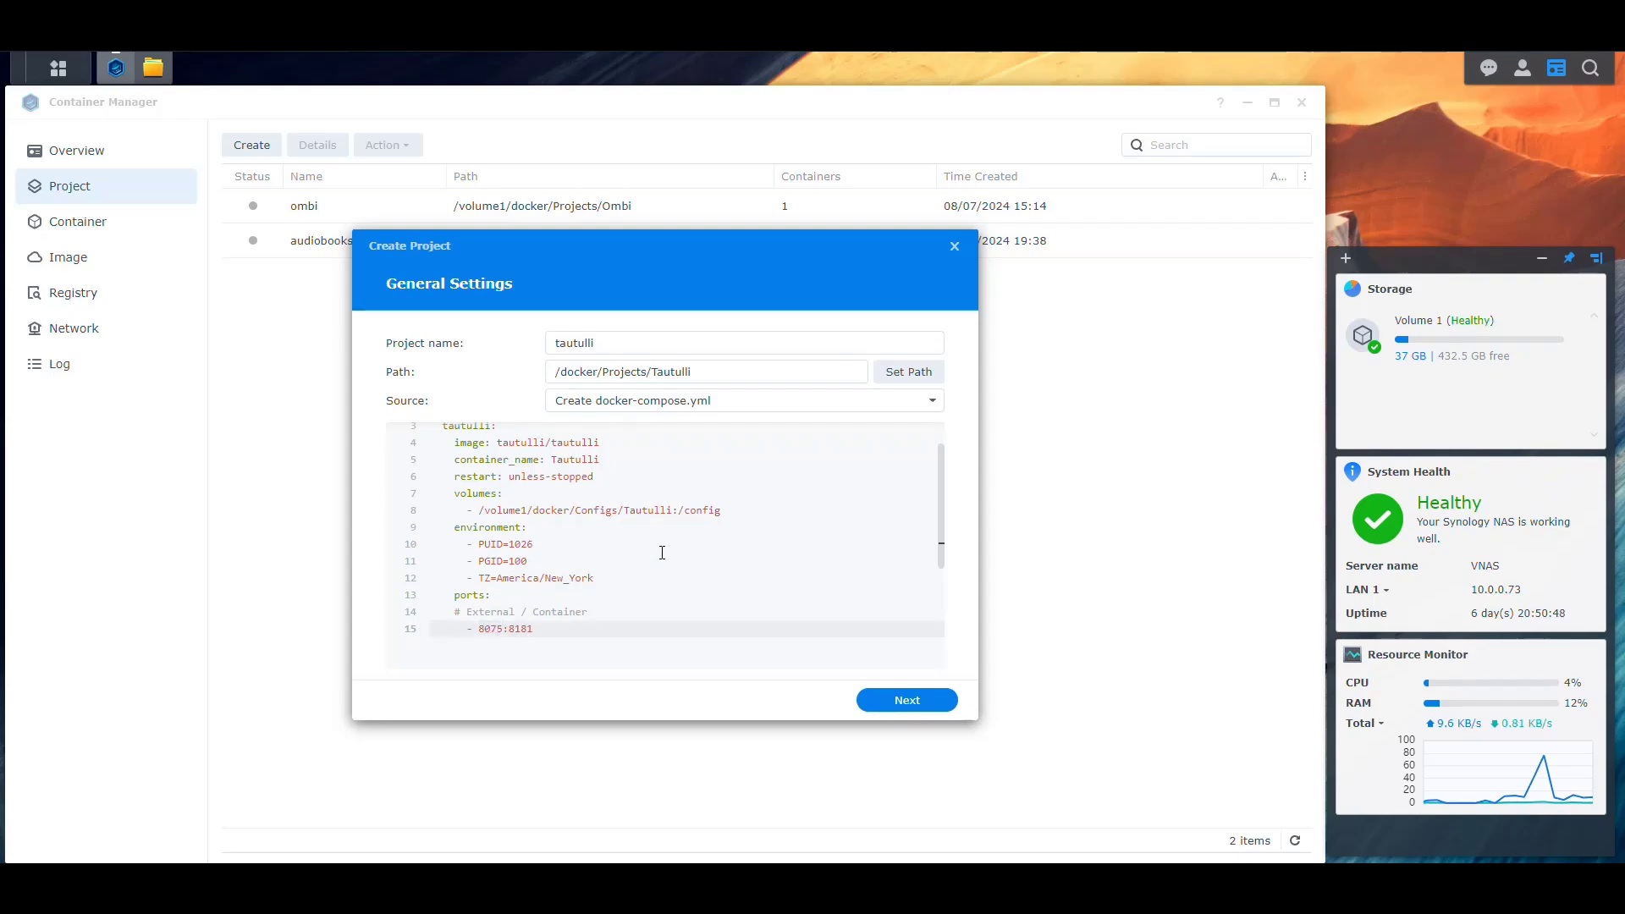
{"action": "key", "text": "End"}
{"action": "scroll", "coordinate": [593, 563], "scroll_direction": "down", "scroll_amount": 2}
{"action": "scroll", "coordinate": [563, 600], "scroll_direction": "up", "scroll_amount": 3}
{"action": "scroll", "coordinate": [533, 618], "scroll_direction": "down", "scroll_amount": 1}
{"action": "scroll", "coordinate": [593, 584], "scroll_direction": "up", "scroll_amount": 1}
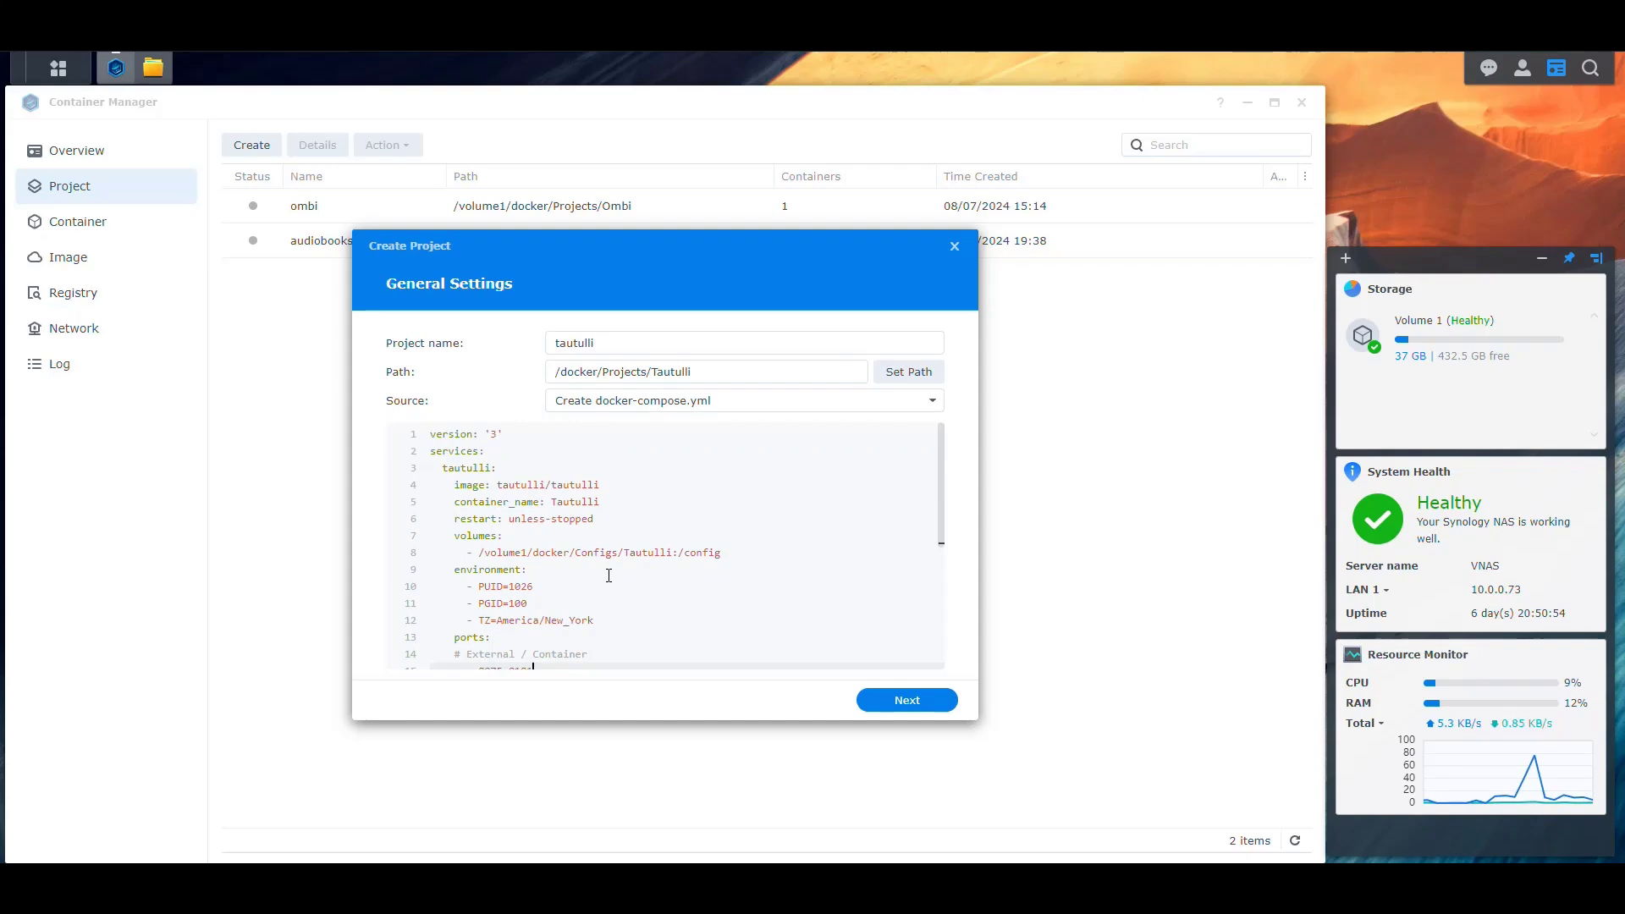
{"action": "scroll", "coordinate": [677, 609], "scroll_direction": "down", "scroll_amount": 3}
{"action": "scroll", "coordinate": [732, 645], "scroll_direction": "up", "scroll_amount": 3}
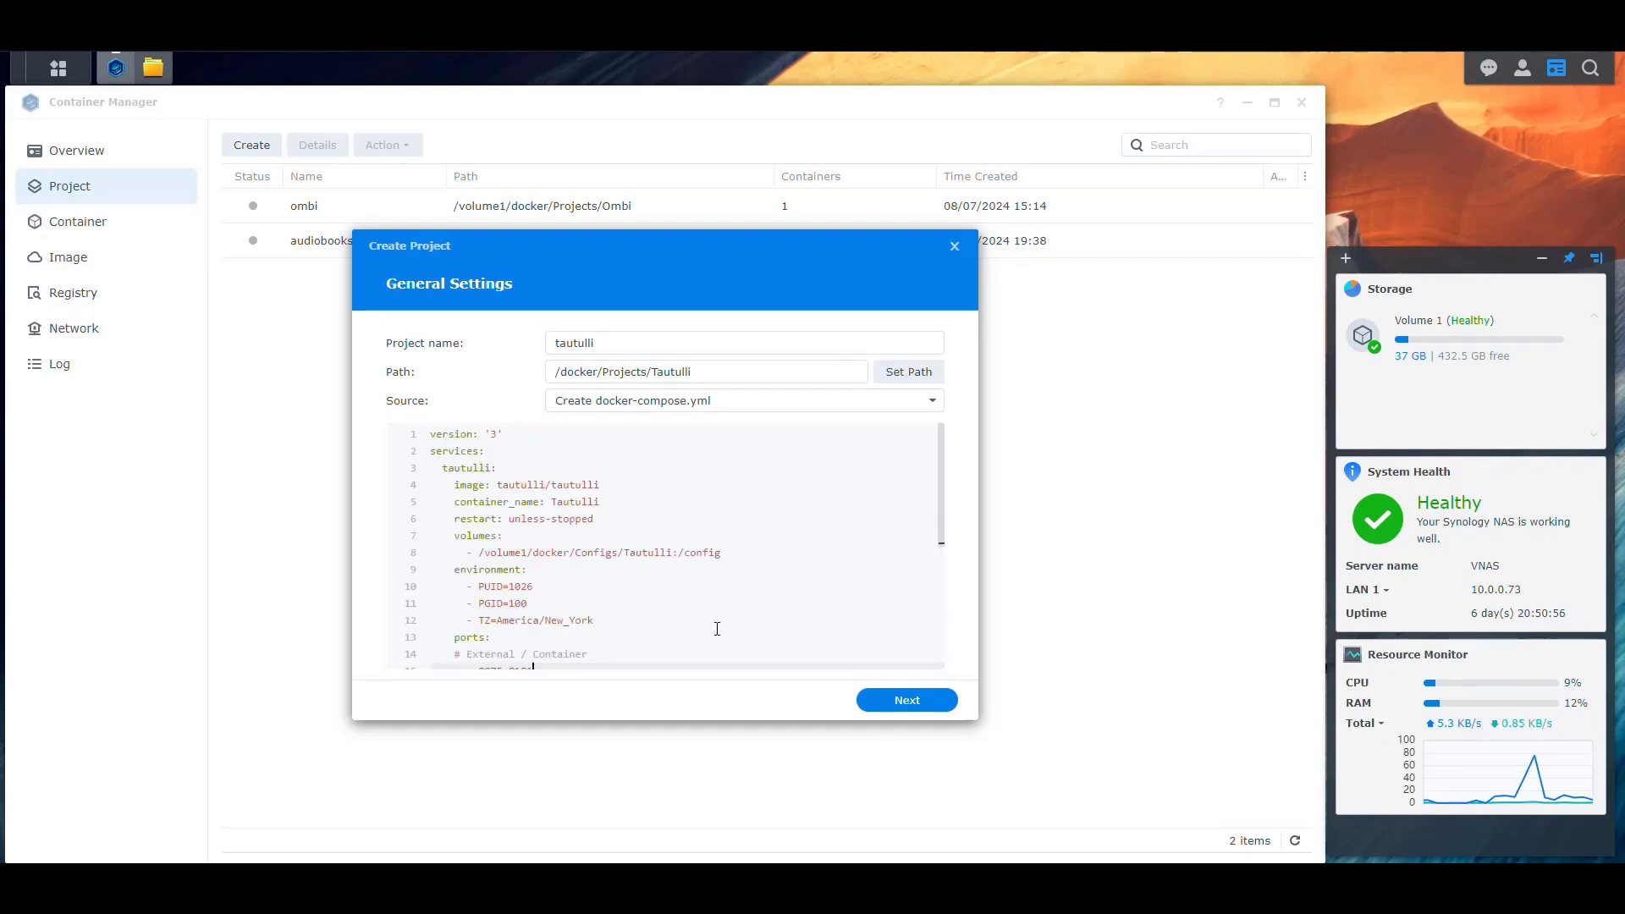
{"action": "left_click", "coordinate": [926, 709]}
Skip the web portal settings, create and start the tautulli project, then refresh its log
{"action": "left_click", "coordinate": [924, 704]}
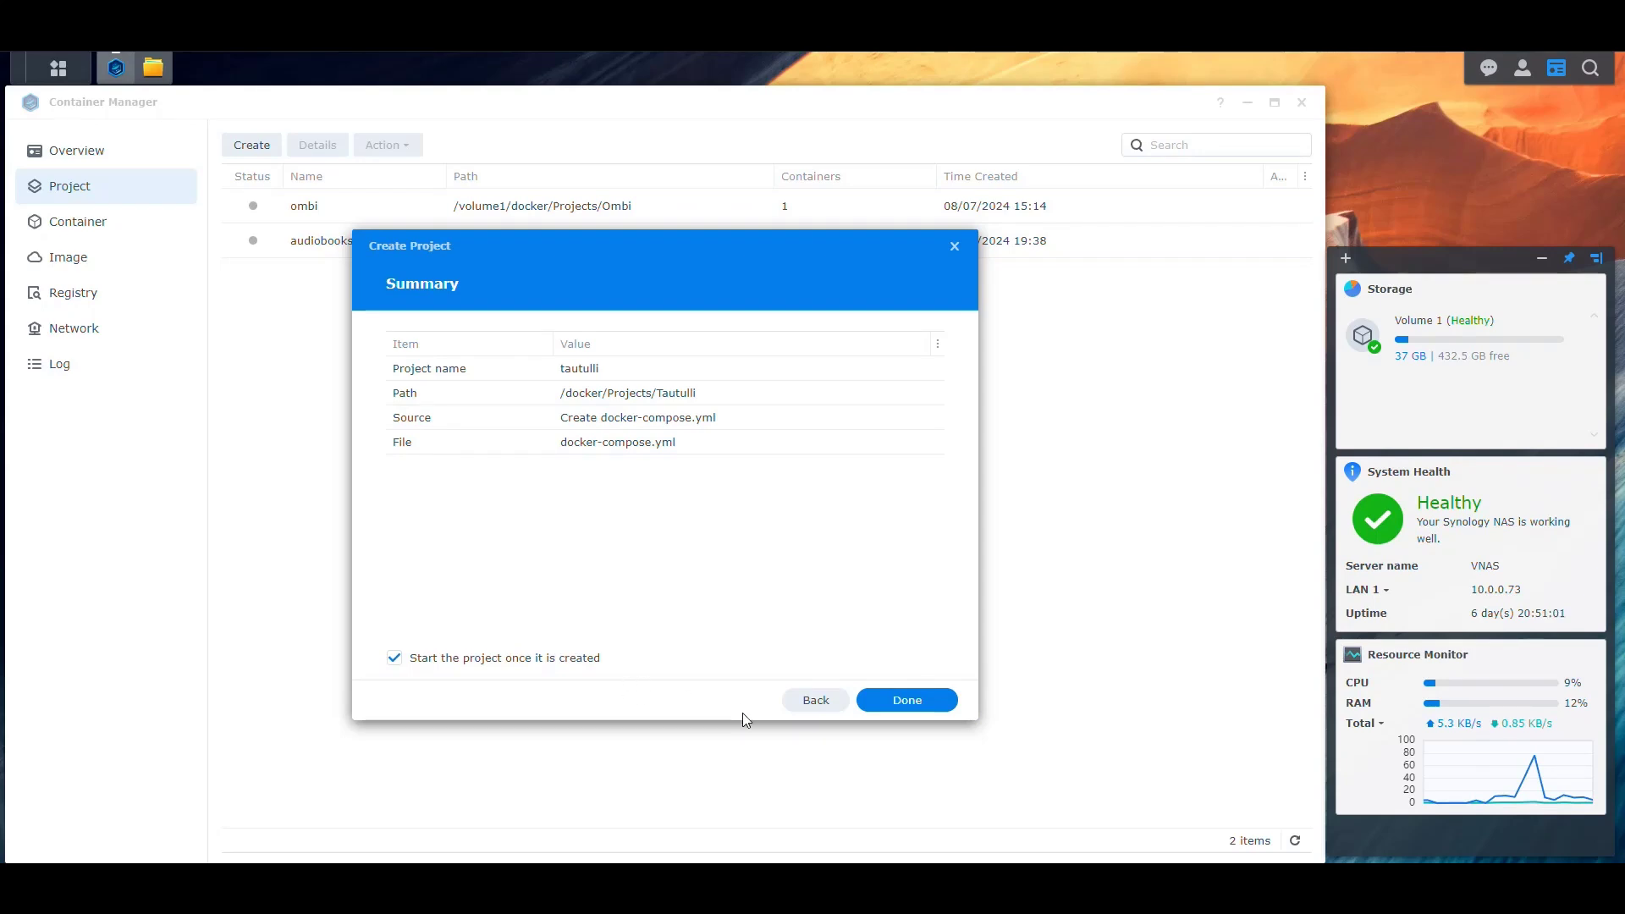
{"action": "left_click", "coordinate": [931, 702]}
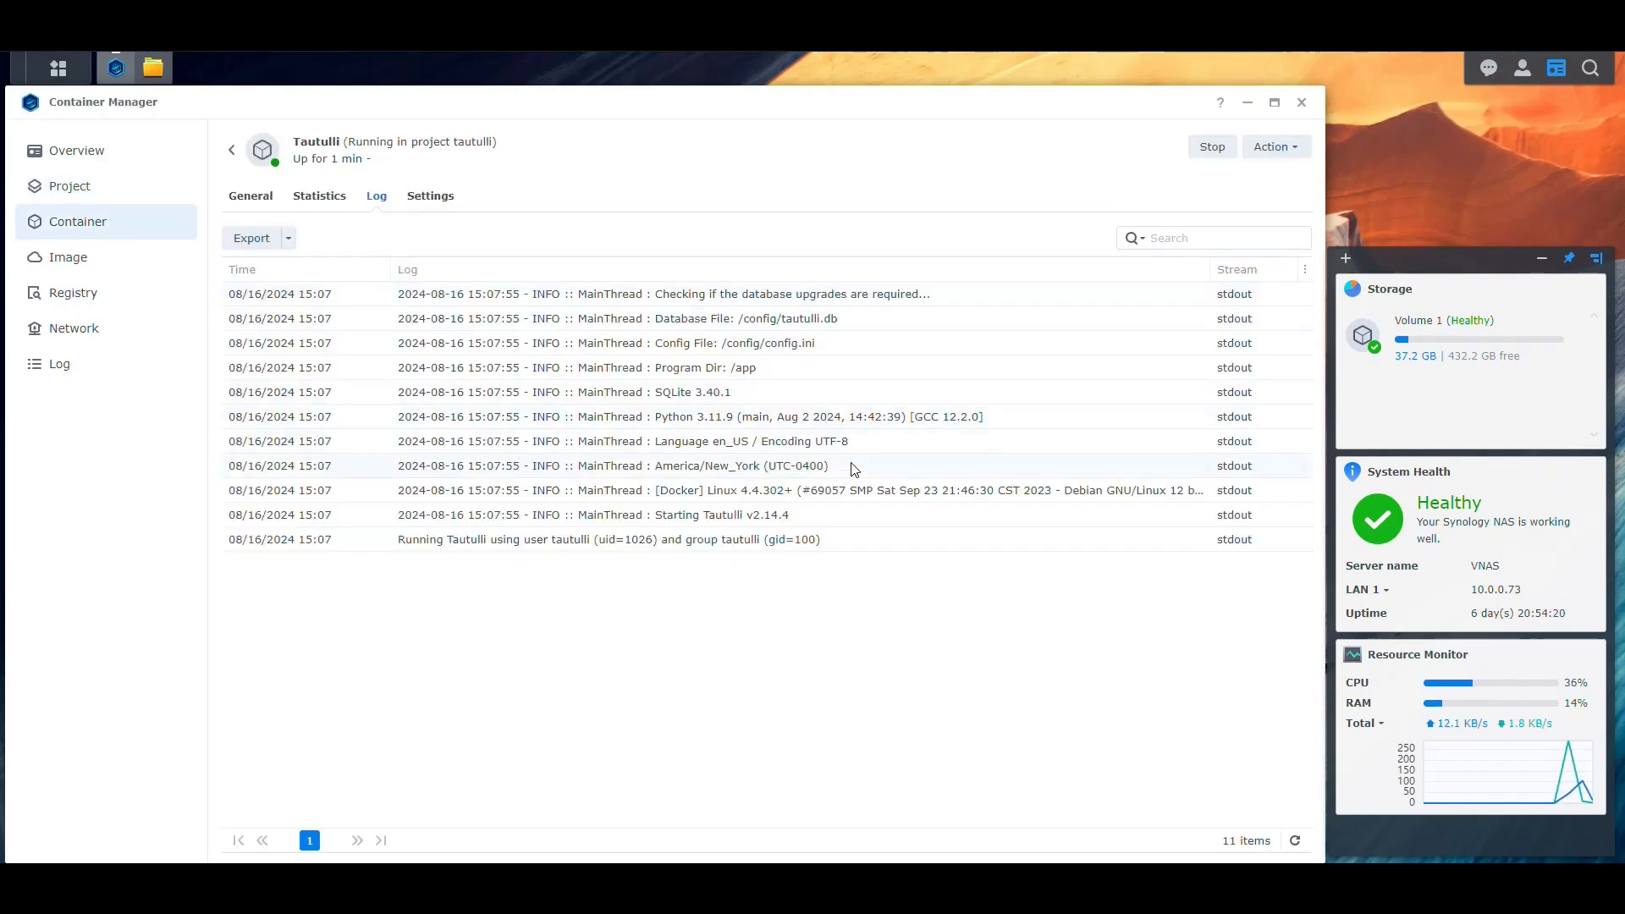
{"action": "left_click", "coordinate": [1294, 841]}
Keep refreshing the Tautulli container log until startup completes, then try loading its web page
{"action": "left_click", "coordinate": [1294, 842]}
{"action": "left_click", "coordinate": [1294, 842]}
{"action": "left_click", "coordinate": [1294, 842]}
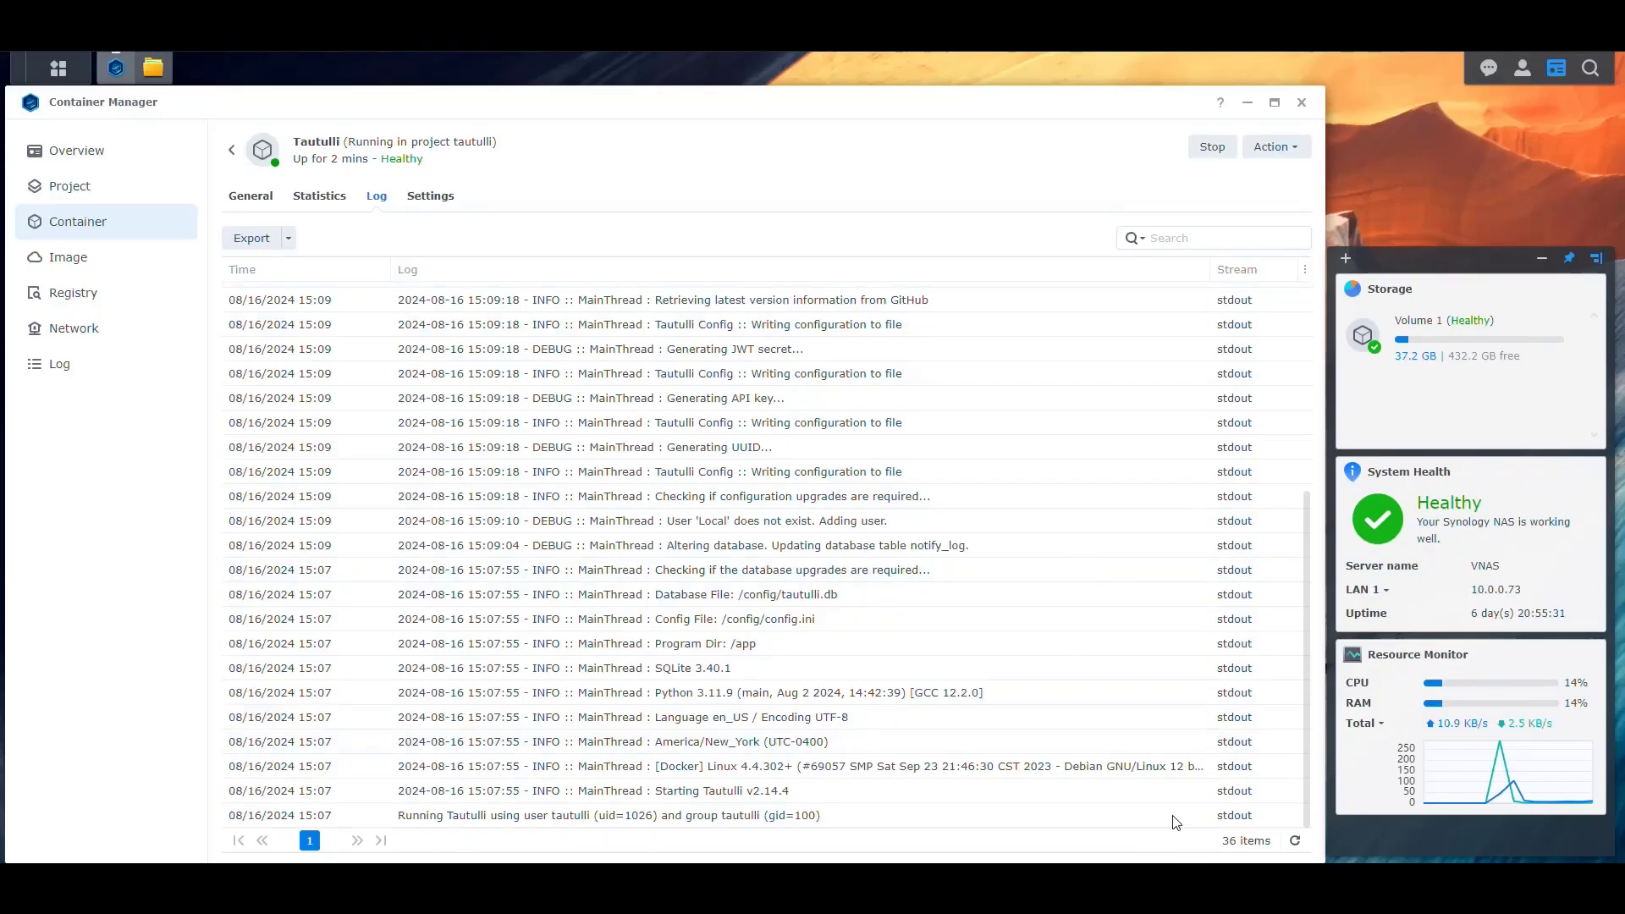
{"action": "scroll", "coordinate": [1140, 739], "scroll_direction": "down", "scroll_amount": 2}
{"action": "scroll", "coordinate": [973, 677], "scroll_direction": "up", "scroll_amount": 4}
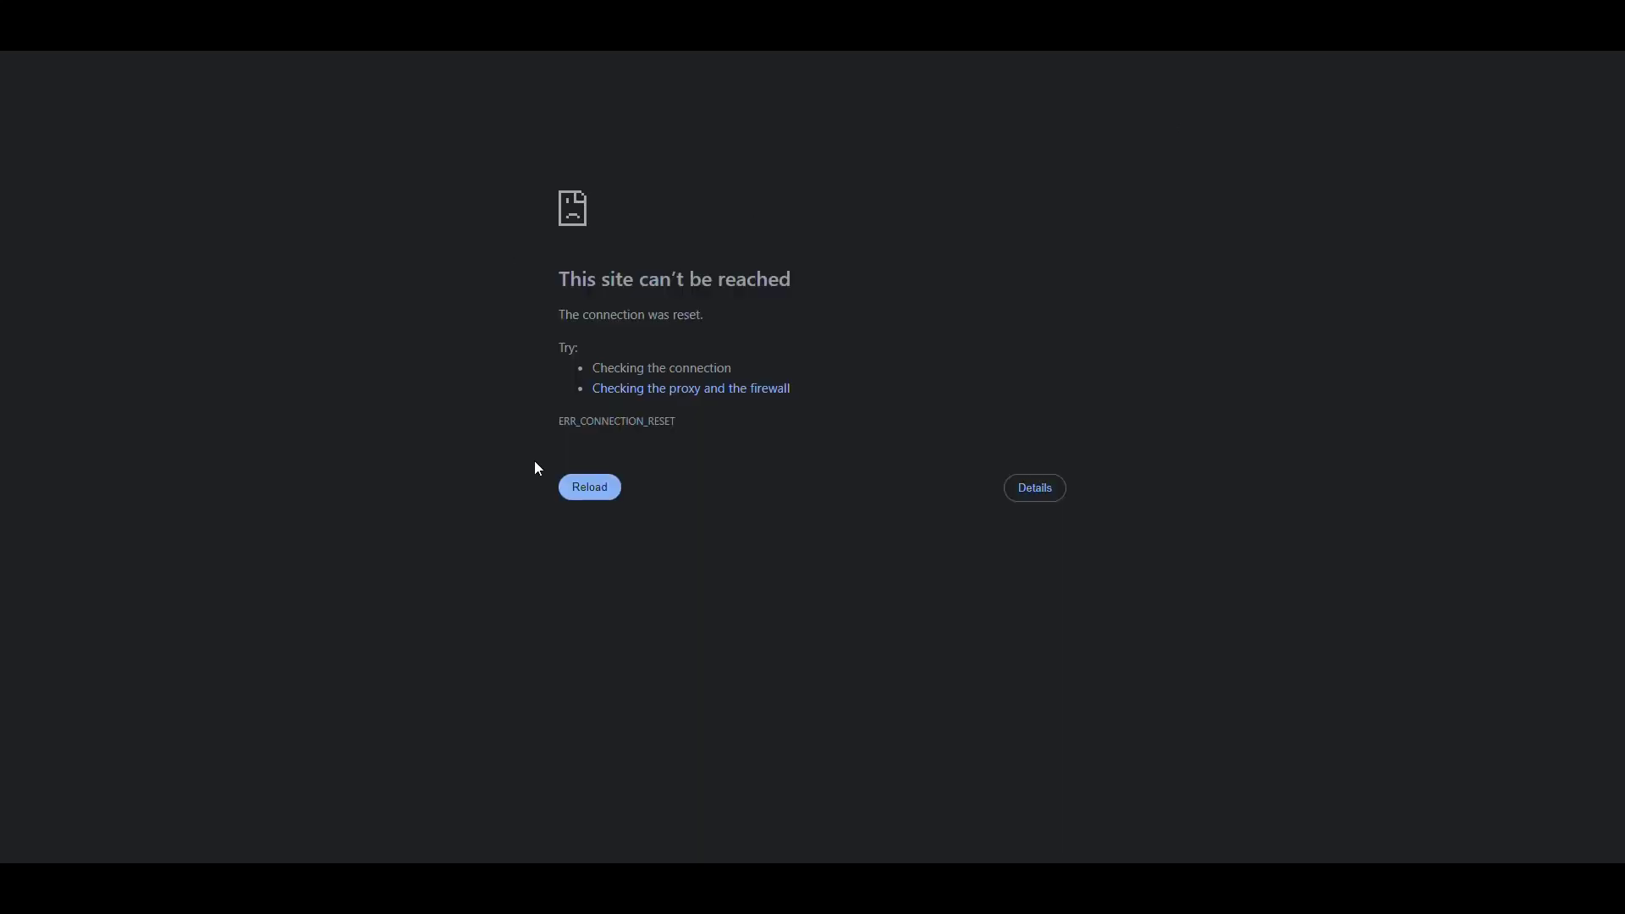
Reload Tautulli, start the Setup Wizard, and enter HTTP username 'tautulli' plus an admin password
{"action": "left_click", "coordinate": [592, 504]}
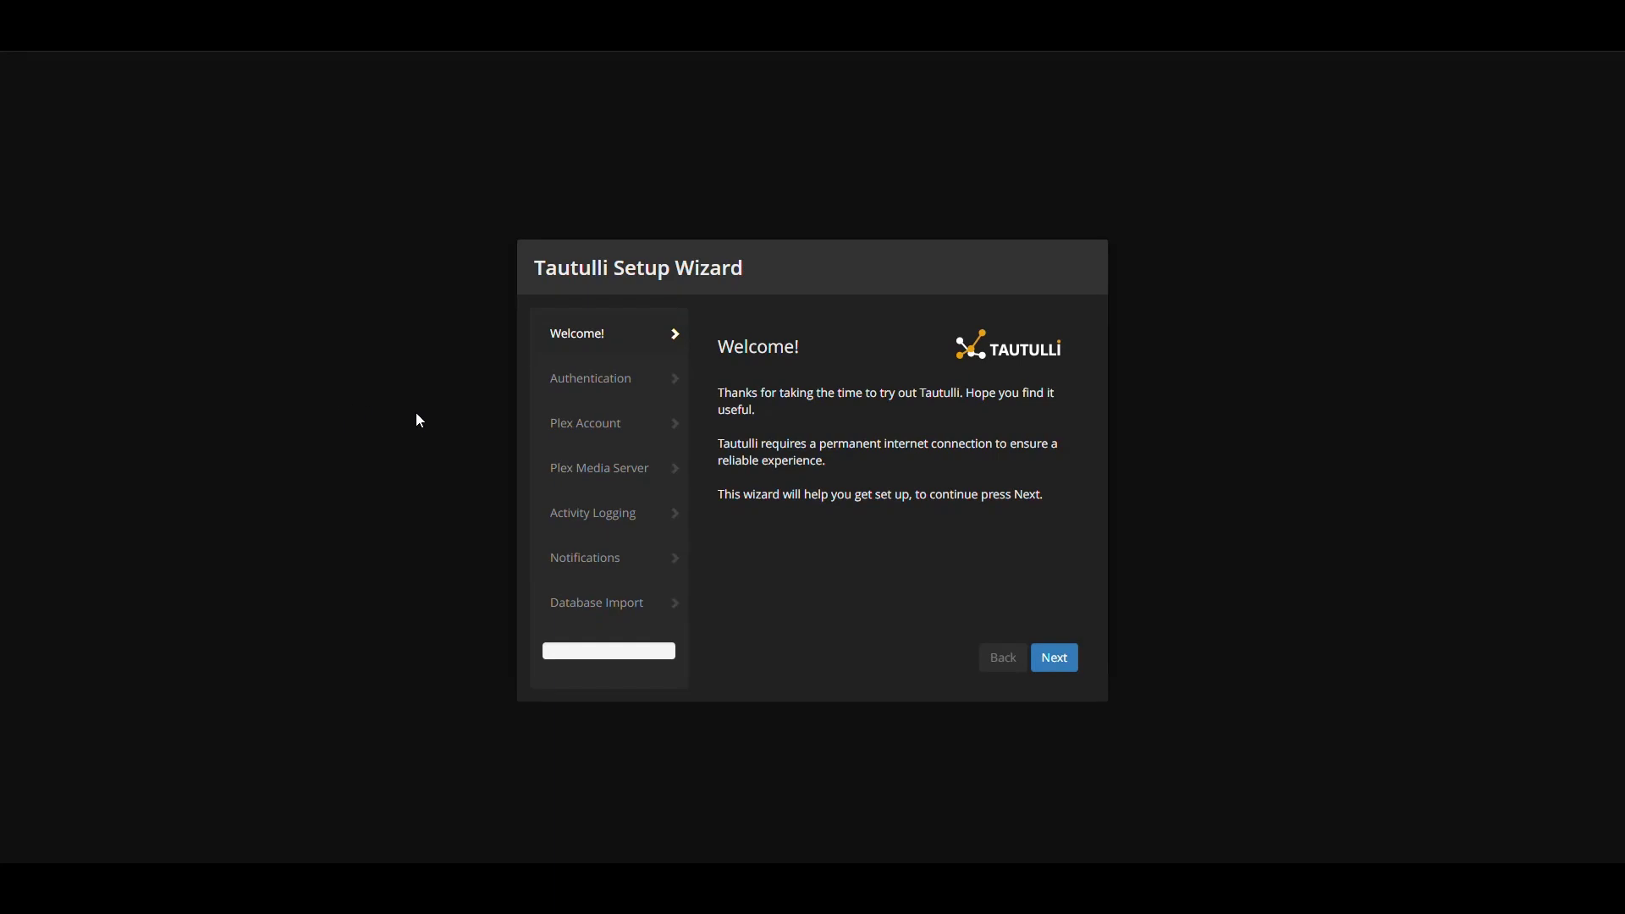
{"action": "left_click", "coordinate": [1064, 665]}
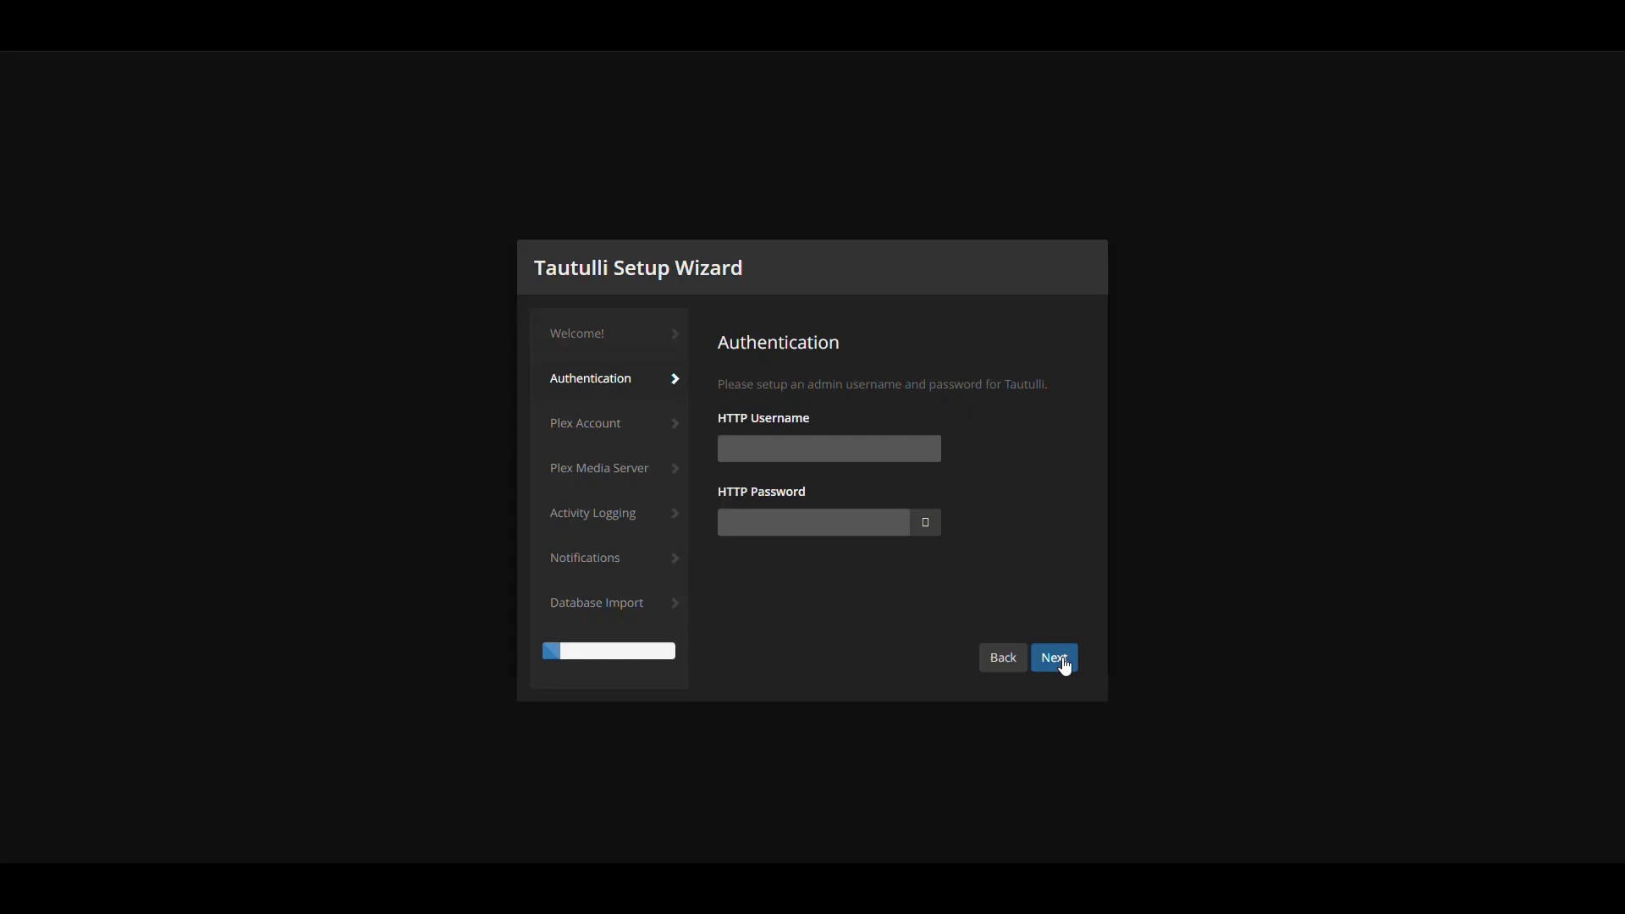
{"action": "left_click", "coordinate": [835, 448]}
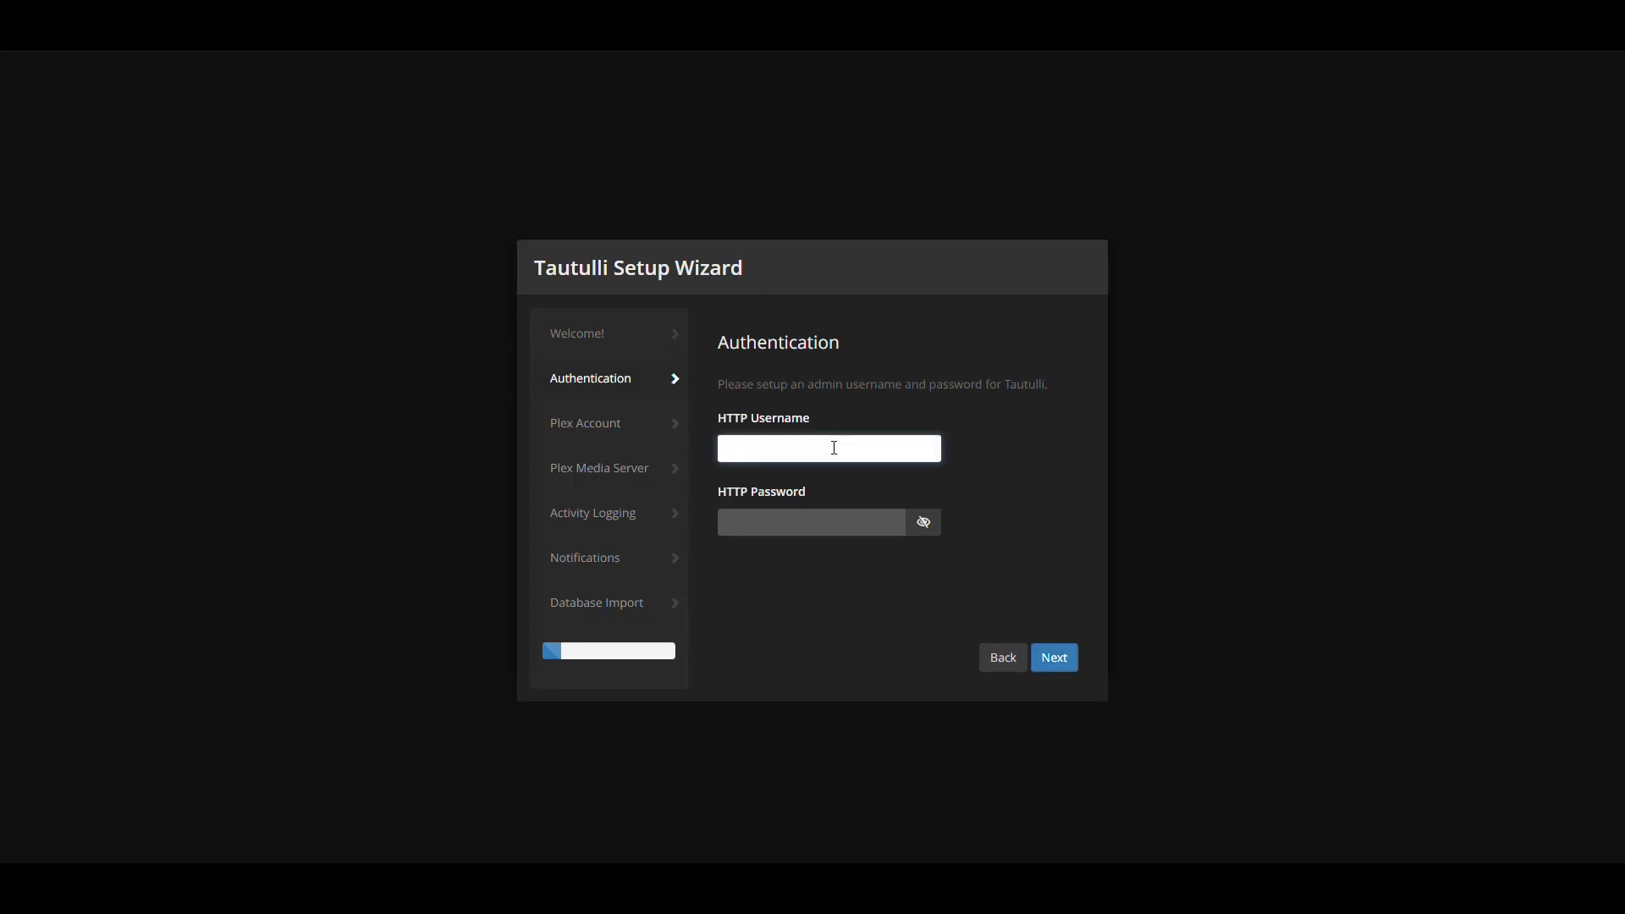
{"action": "type", "text": "tautulli"}
{"action": "left_click", "coordinate": [827, 522]}
{"action": "type", "text": "tautulli"}
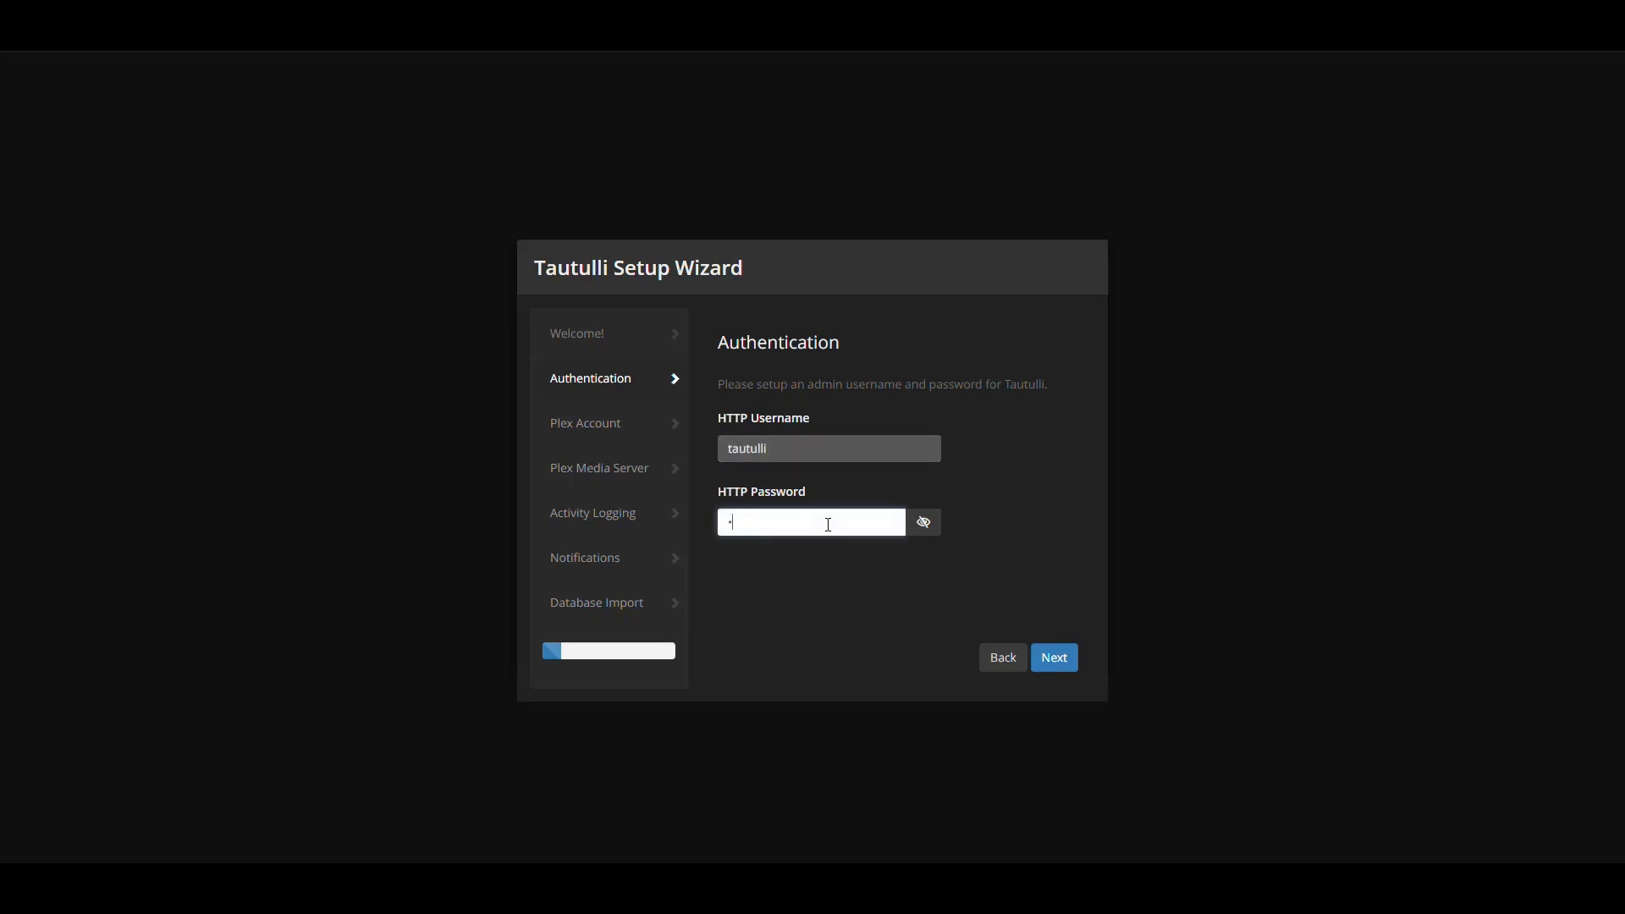
{"action": "left_click", "coordinate": [924, 522]}
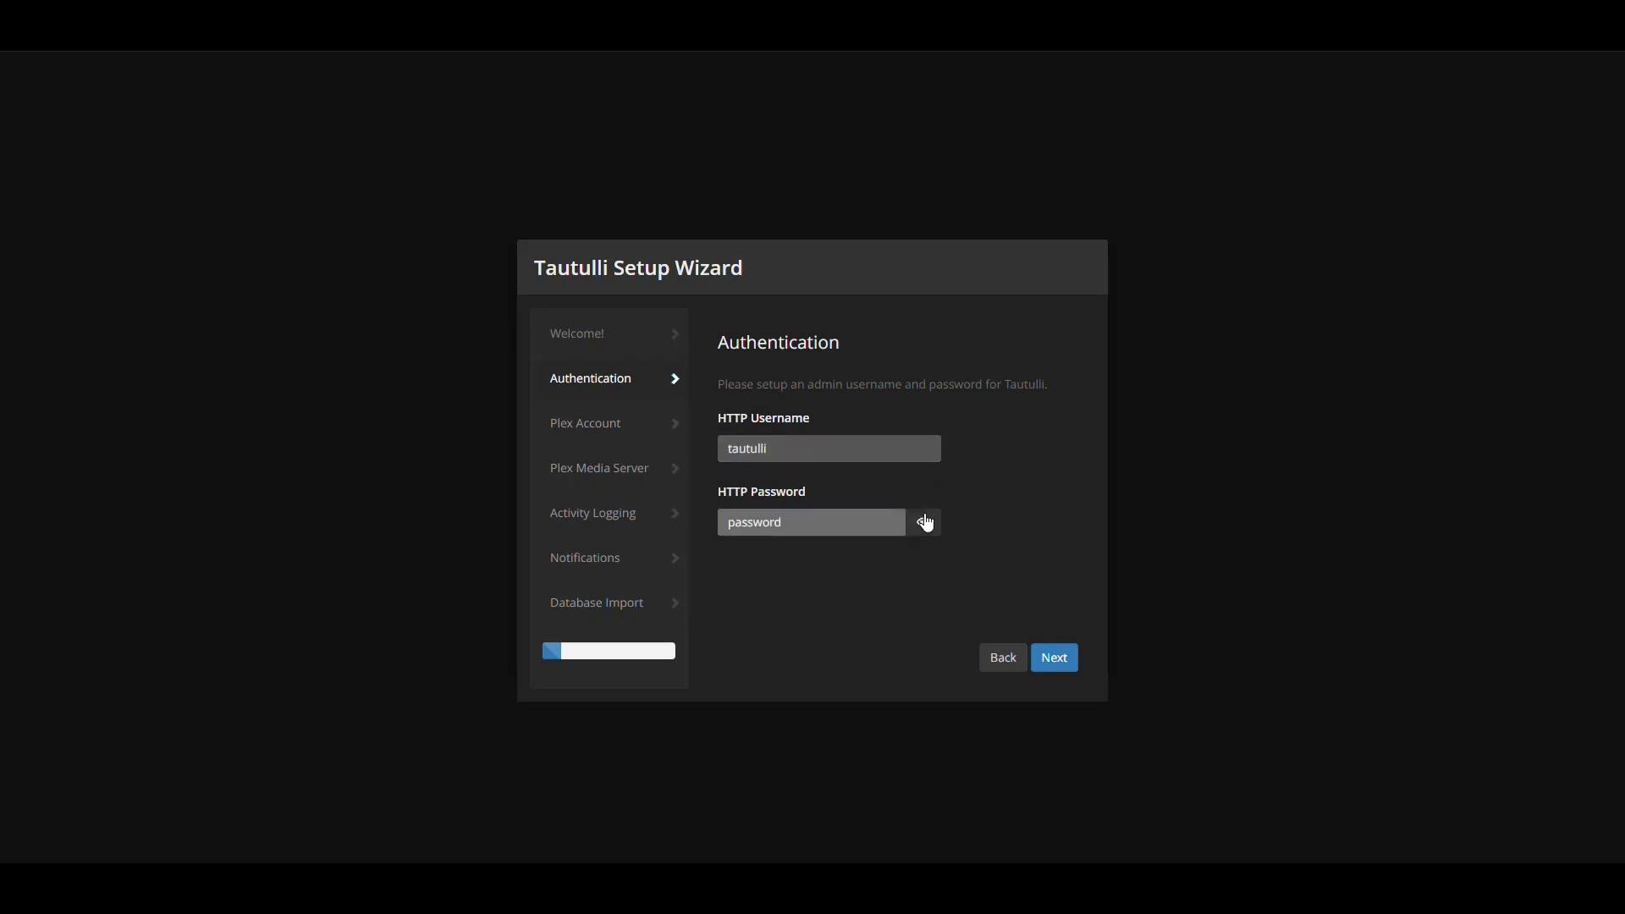
{"action": "left_click", "coordinate": [925, 523]}
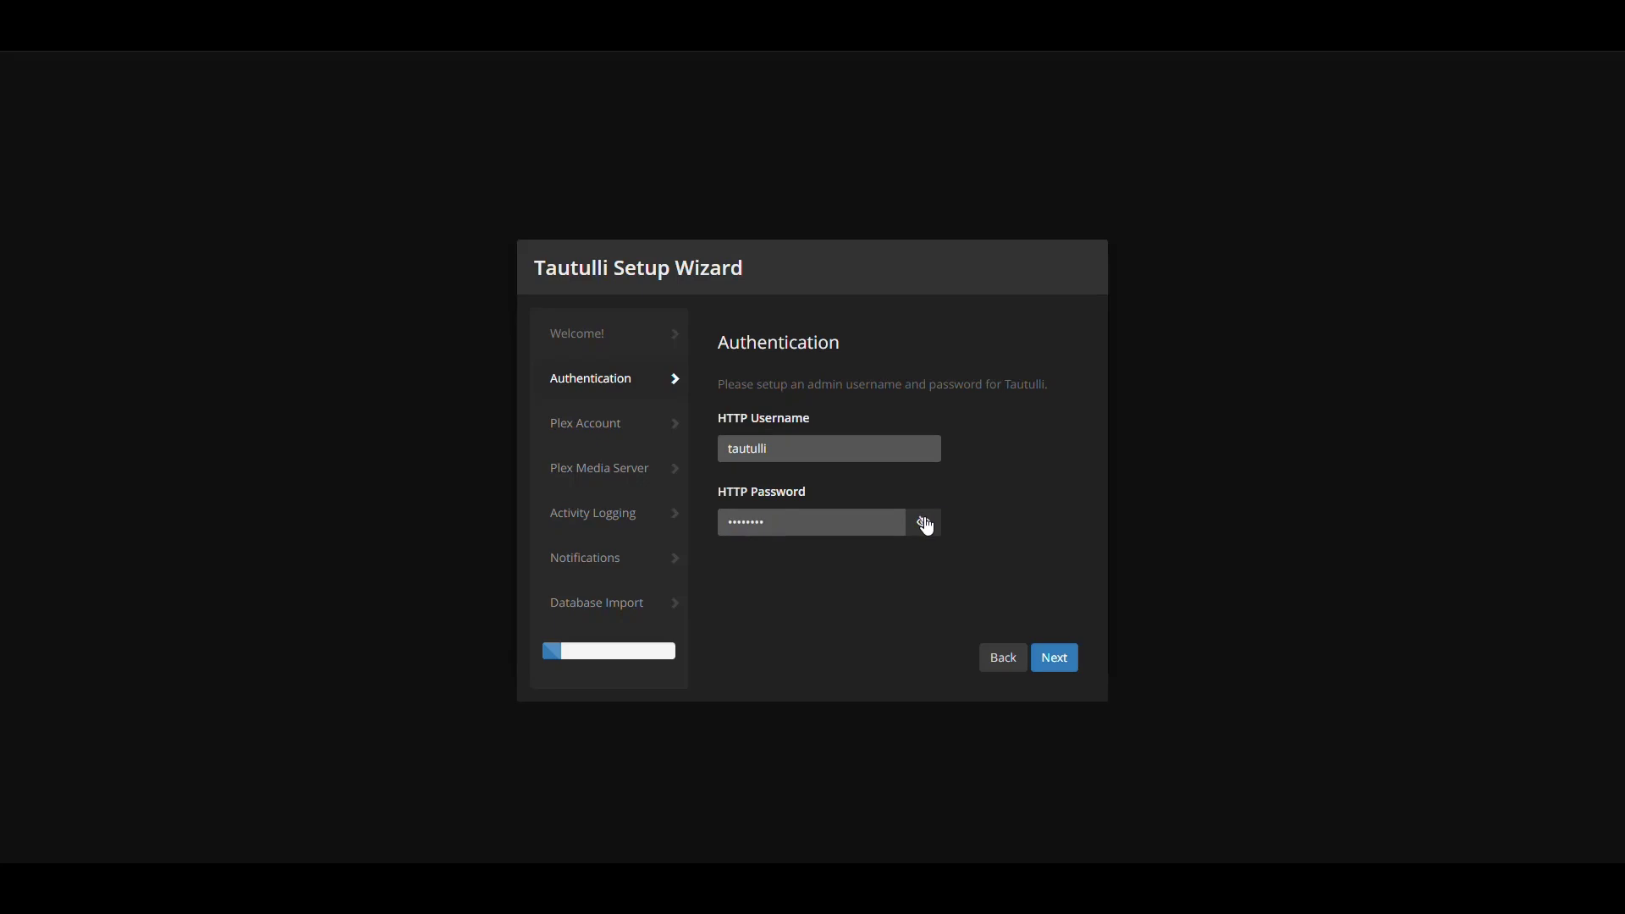
{"action": "left_click", "coordinate": [1056, 662]}
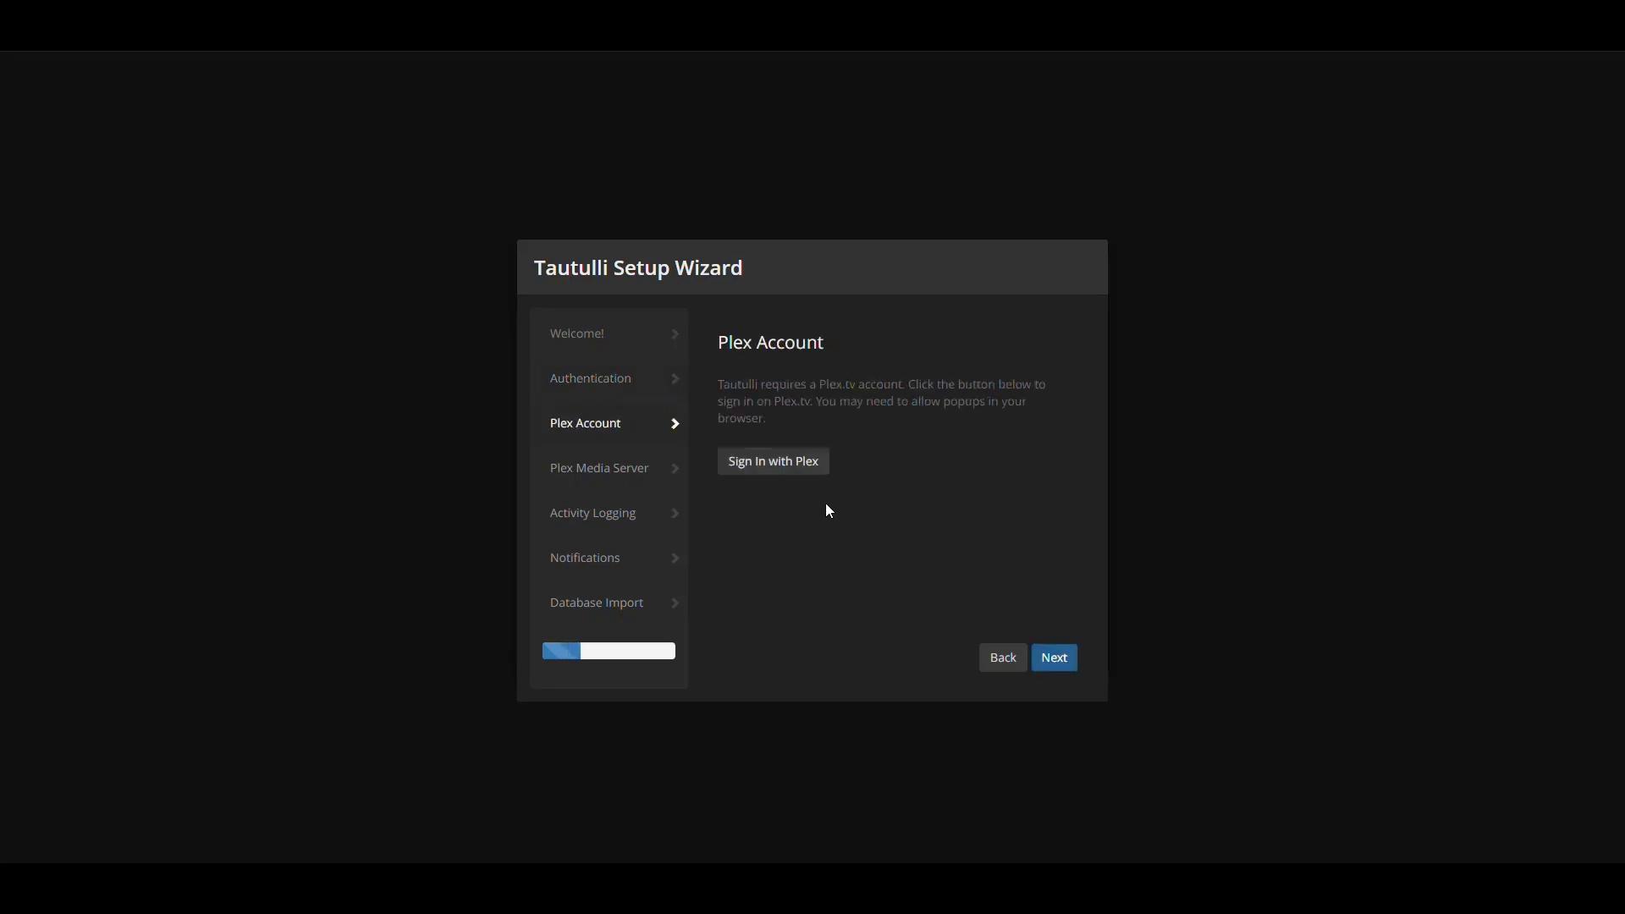
Sign in with Plex, choose the NAS Plex server, and verify the connection on port 32400
{"action": "left_click", "coordinate": [779, 461]}
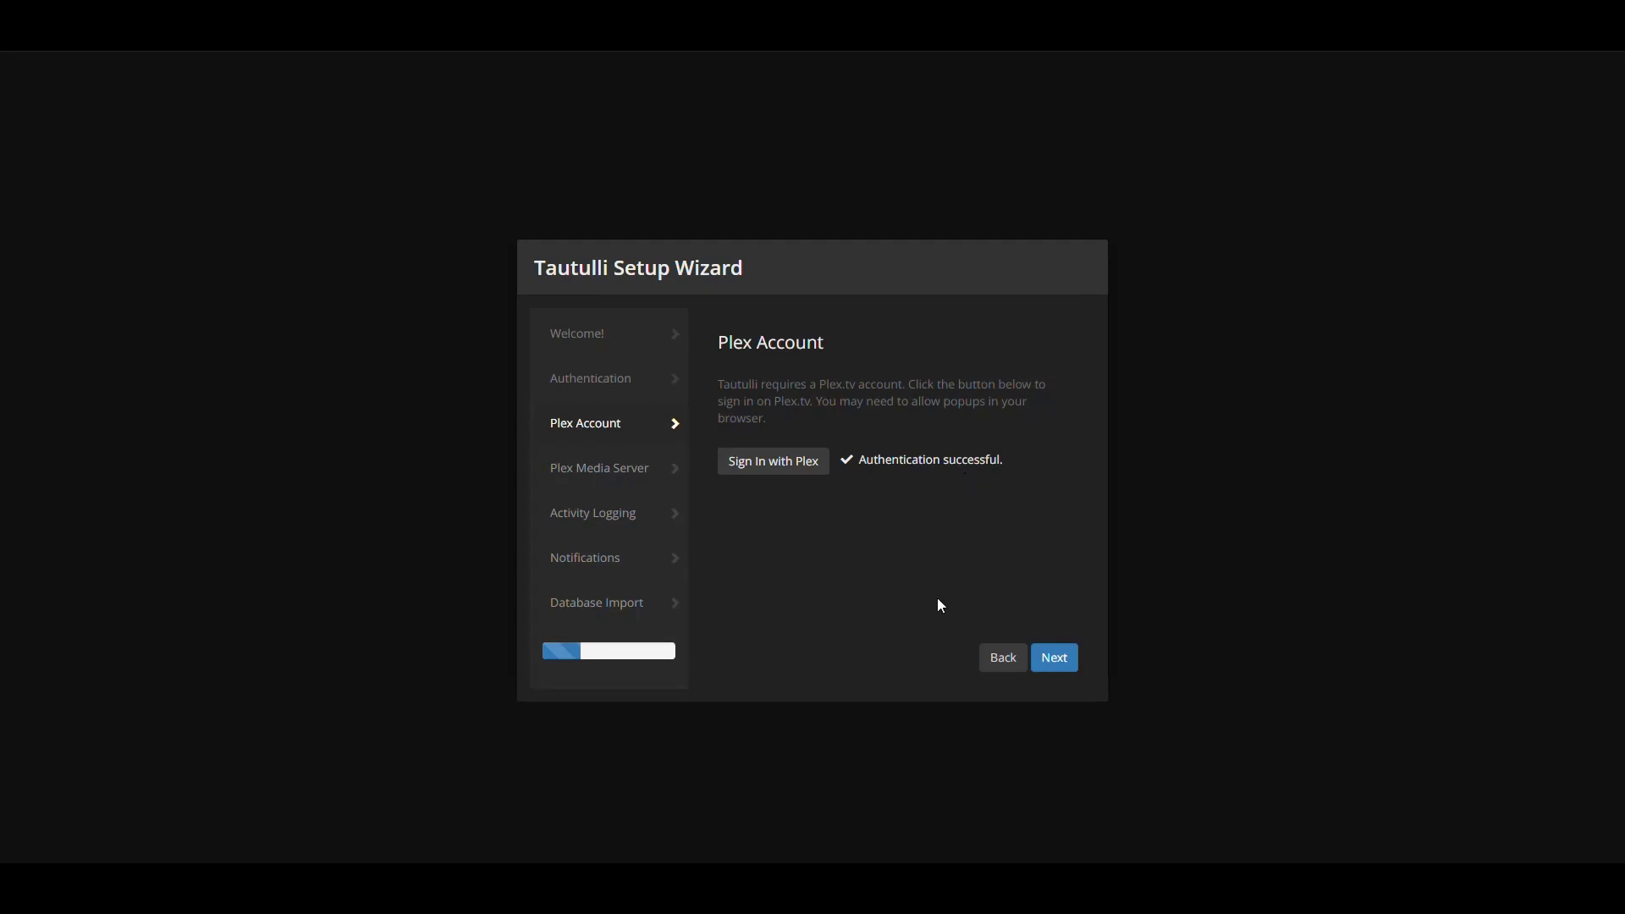
{"action": "left_click", "coordinate": [1062, 660]}
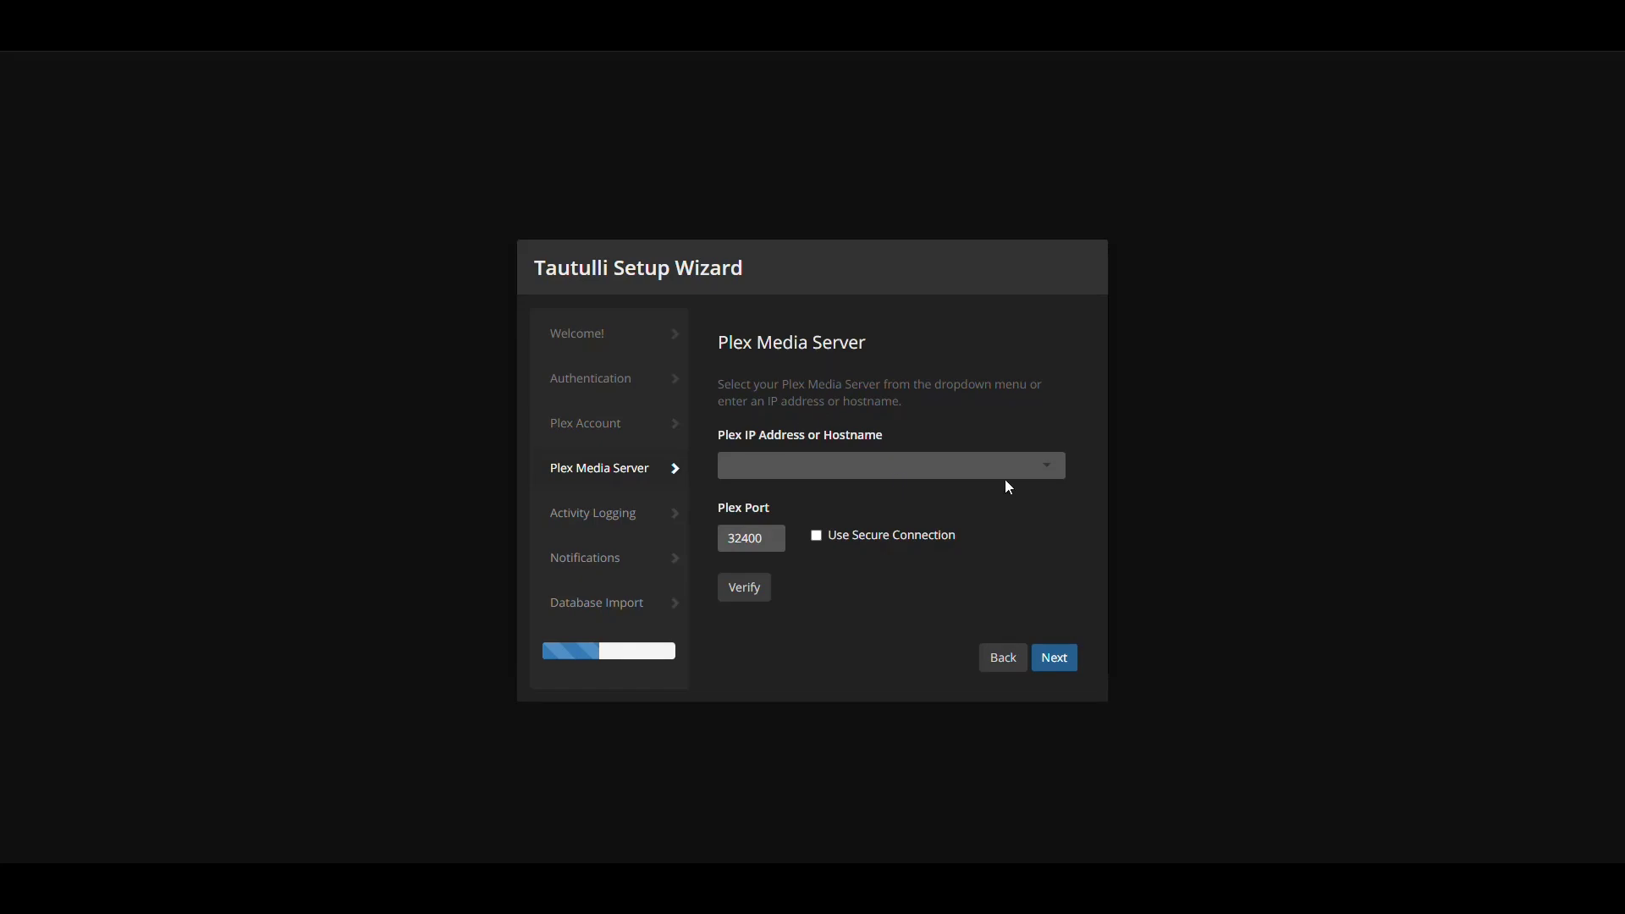
{"action": "left_click", "coordinate": [1047, 470]}
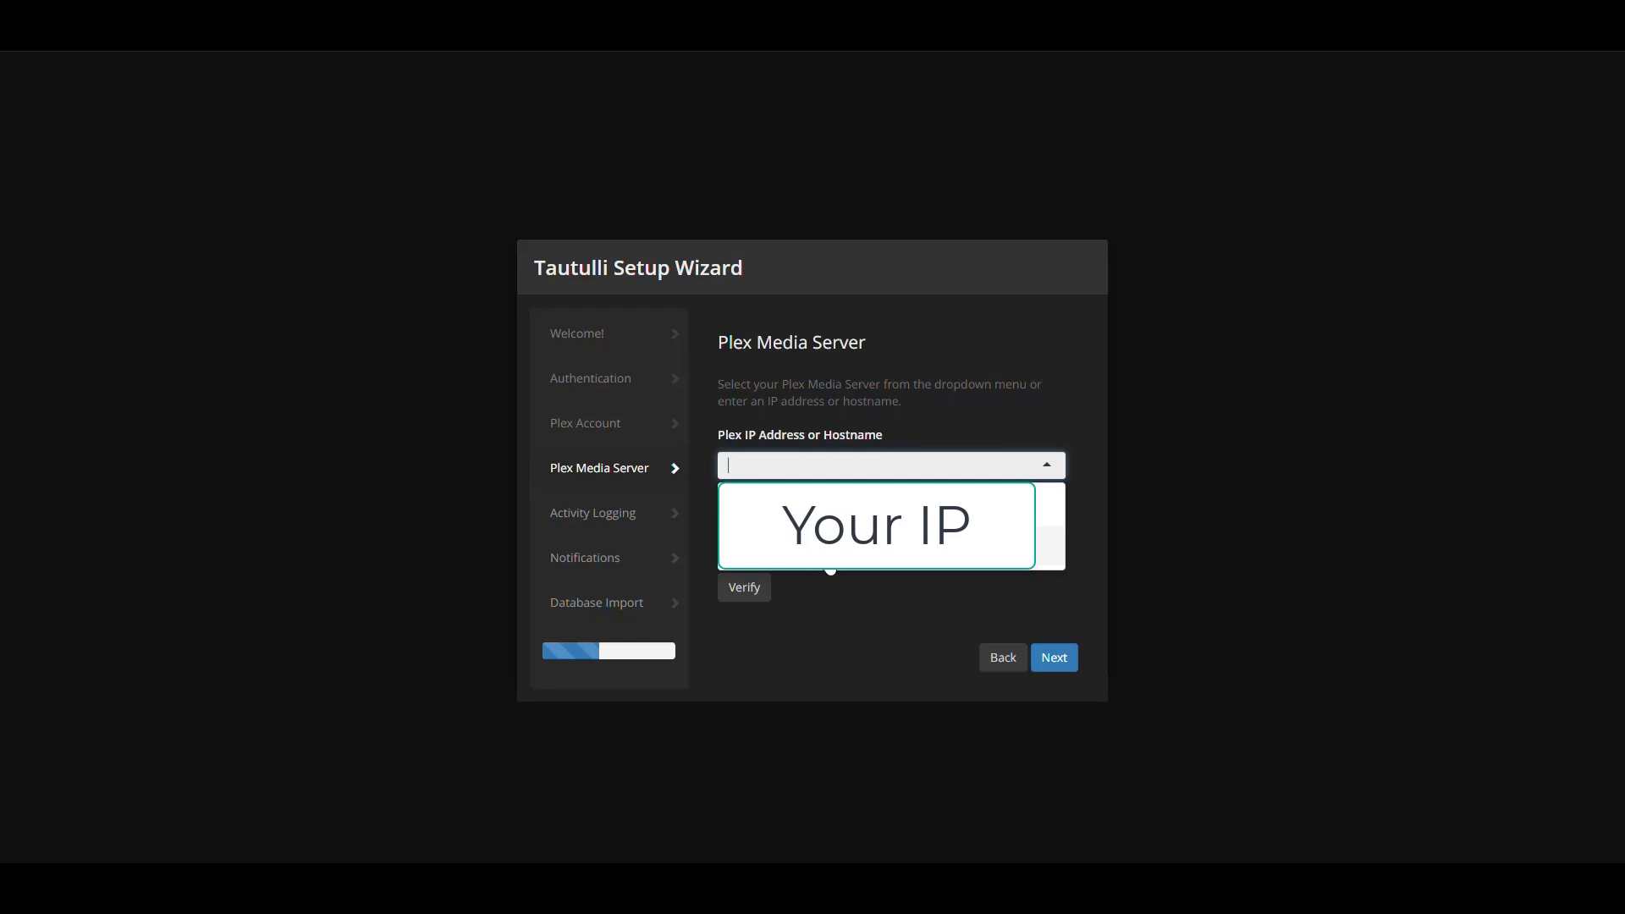
{"action": "left_click", "coordinate": [829, 506]}
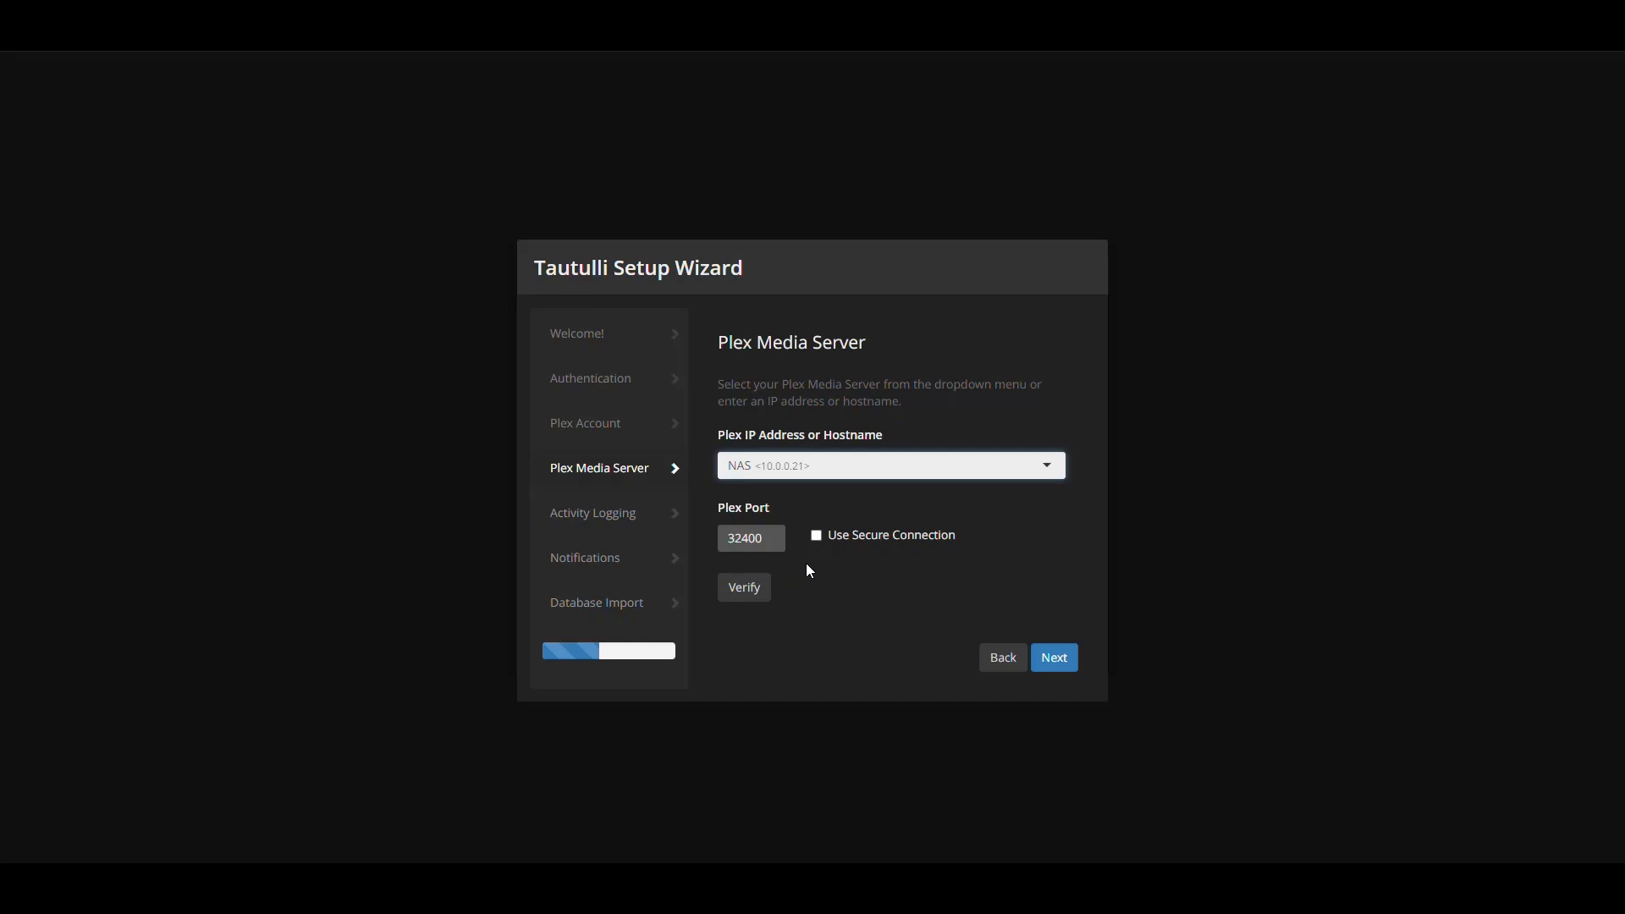
{"action": "left_click", "coordinate": [746, 589]}
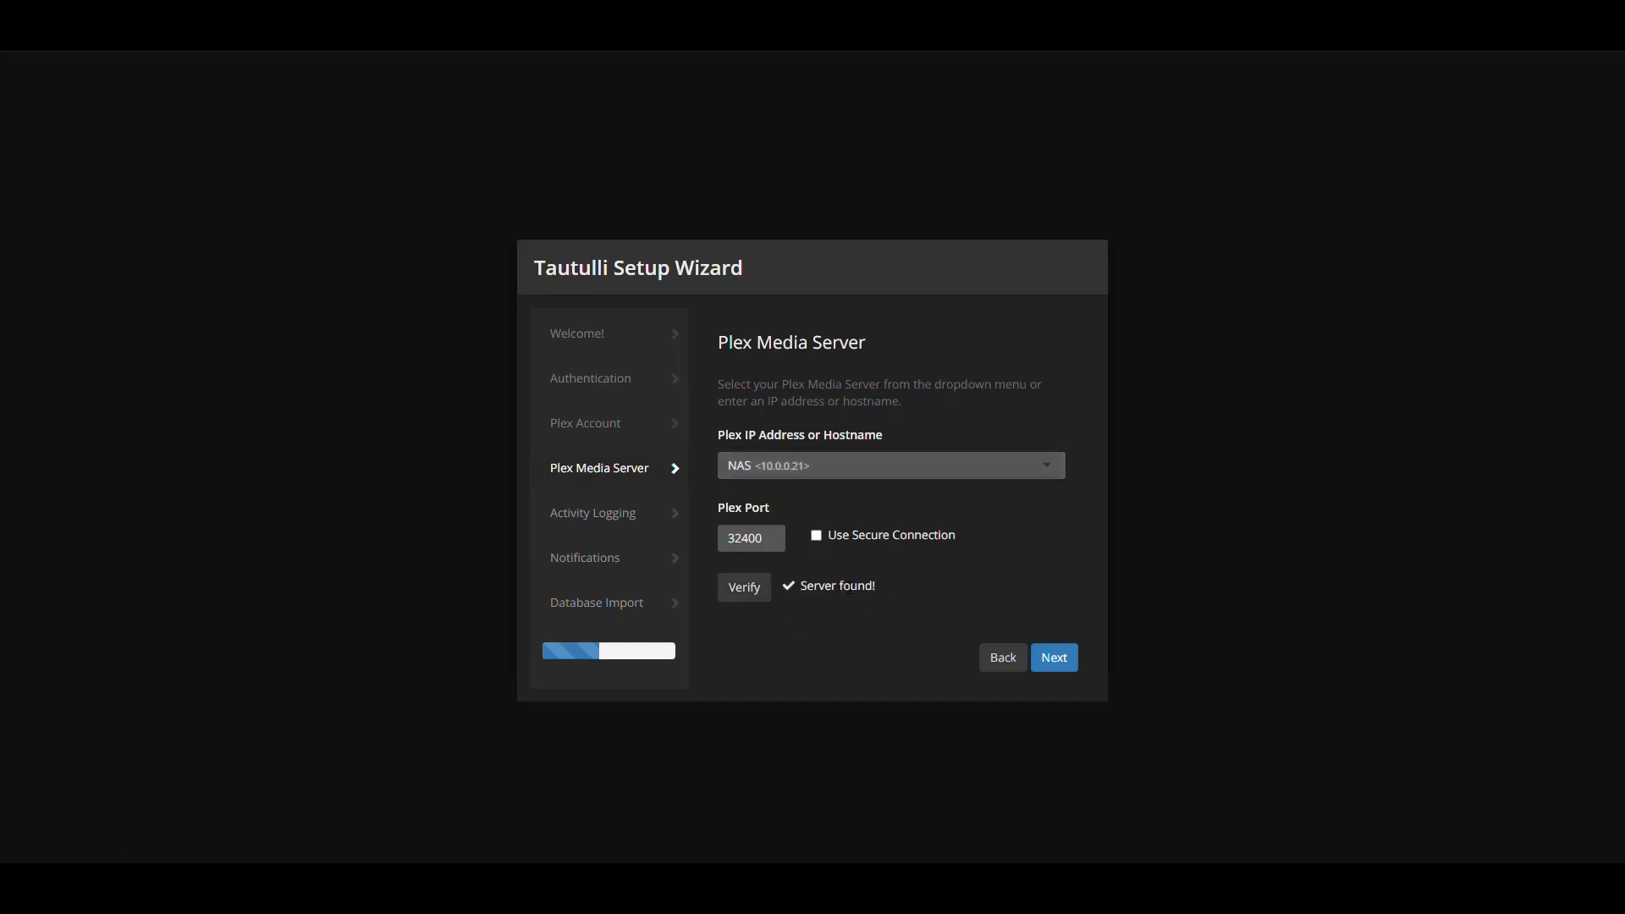
{"action": "left_click", "coordinate": [1060, 661]}
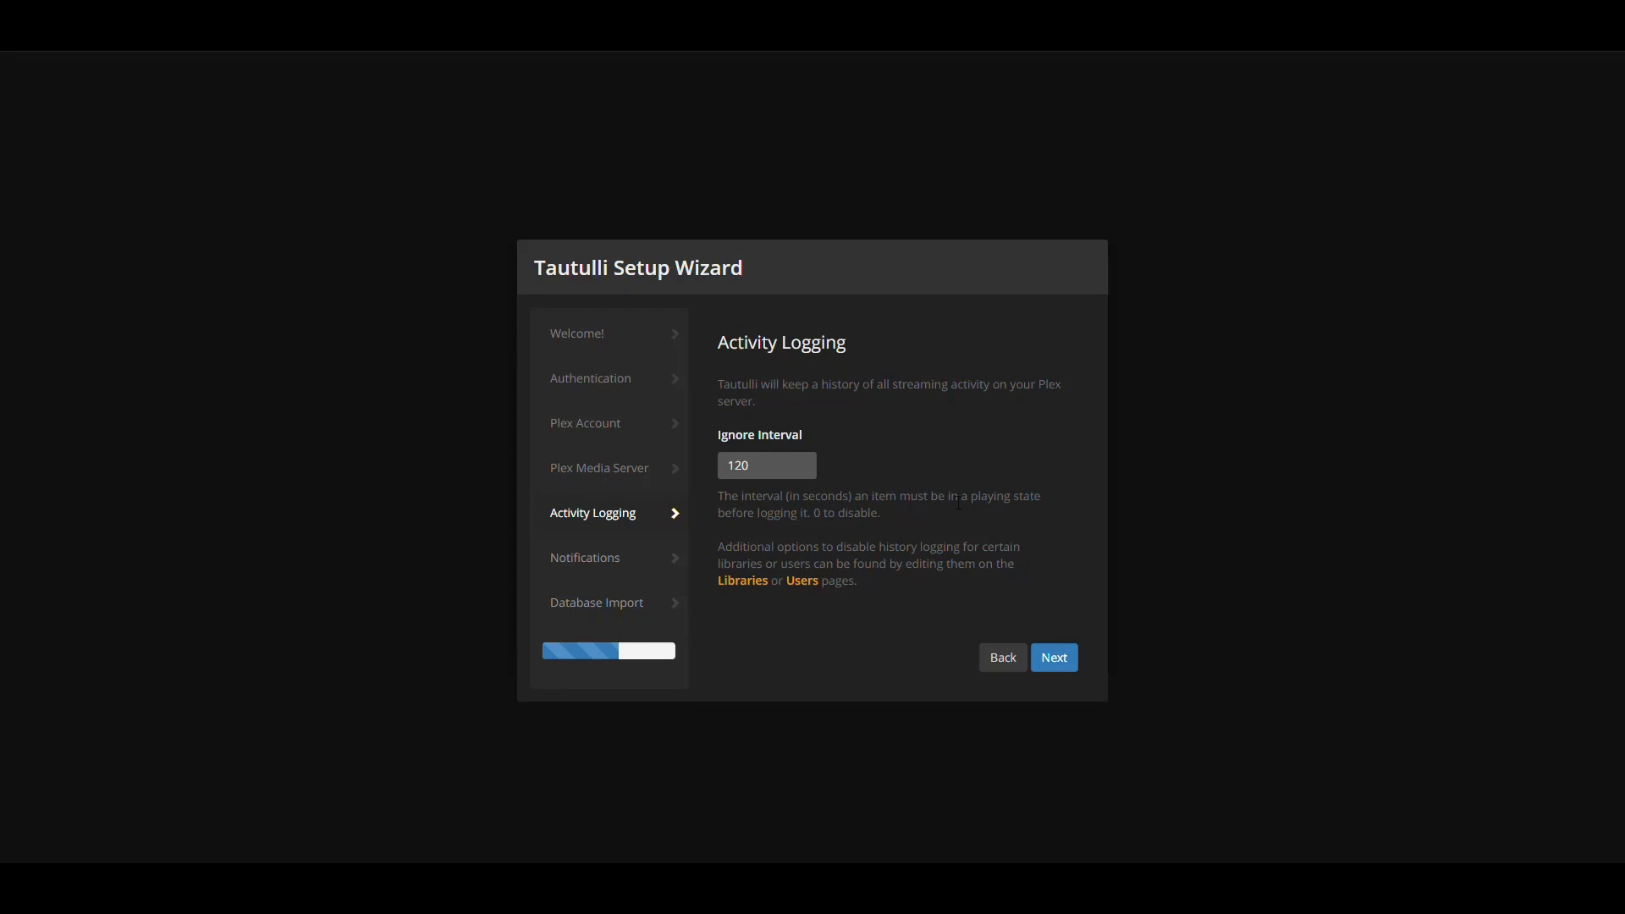
Leave the Ignore Interval at 120 and step through Notifications to the Database Import page
{"action": "left_click_drag", "start_coordinate": [879, 514], "coordinate": [754, 513]}
{"action": "left_click", "coordinate": [833, 489]}
{"action": "double_click", "coordinate": [759, 467]}
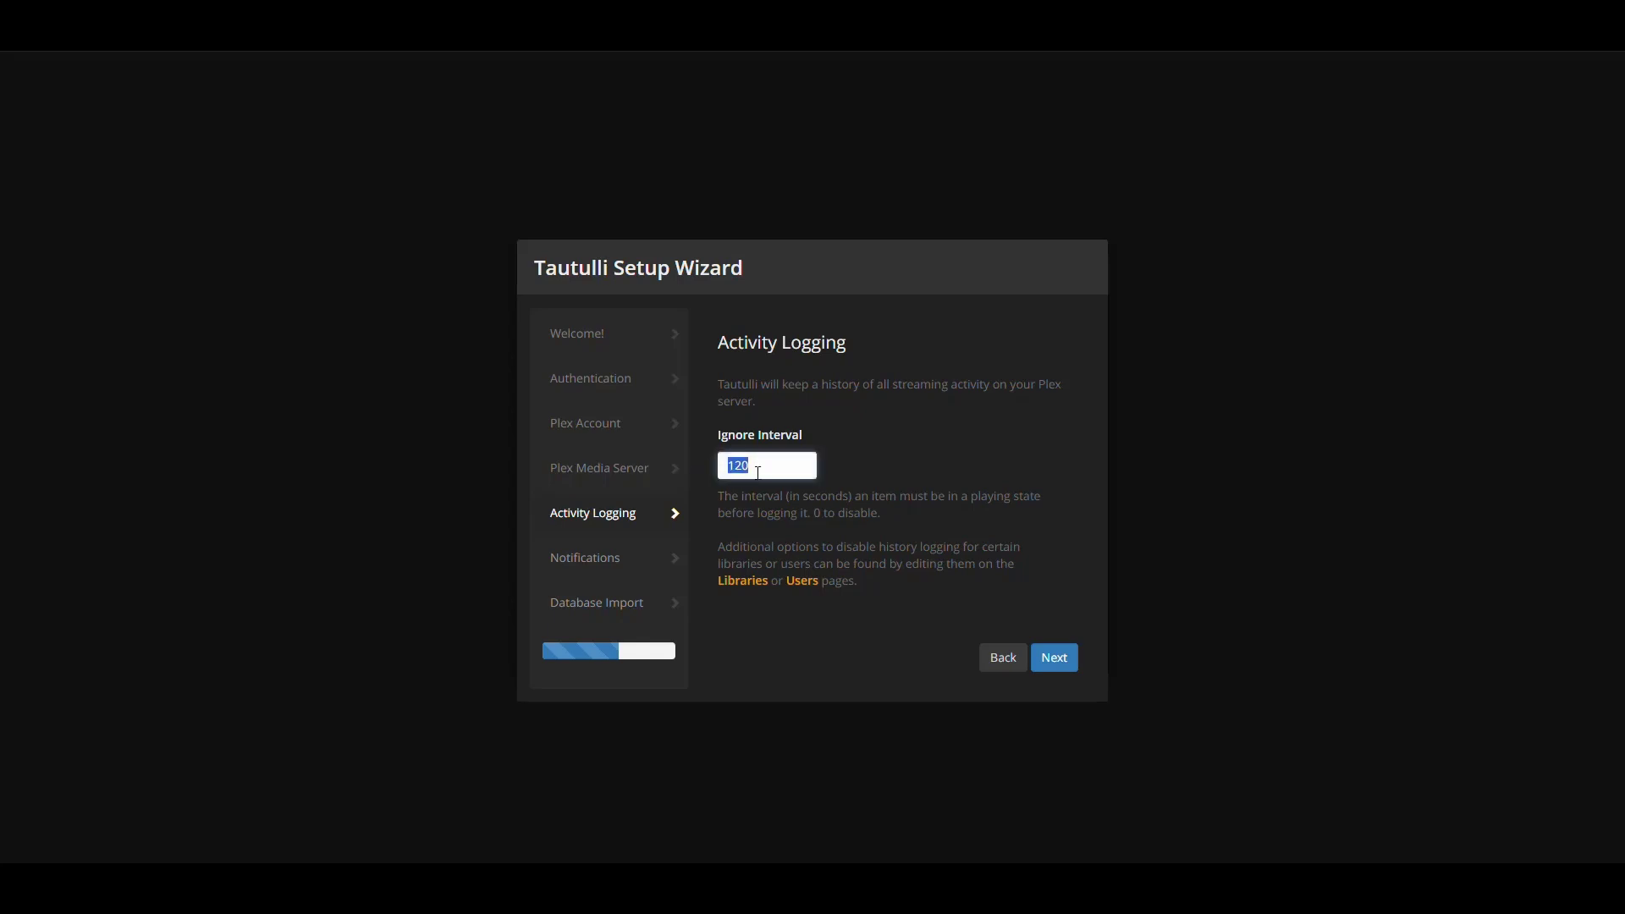
{"action": "left_click", "coordinate": [892, 500]}
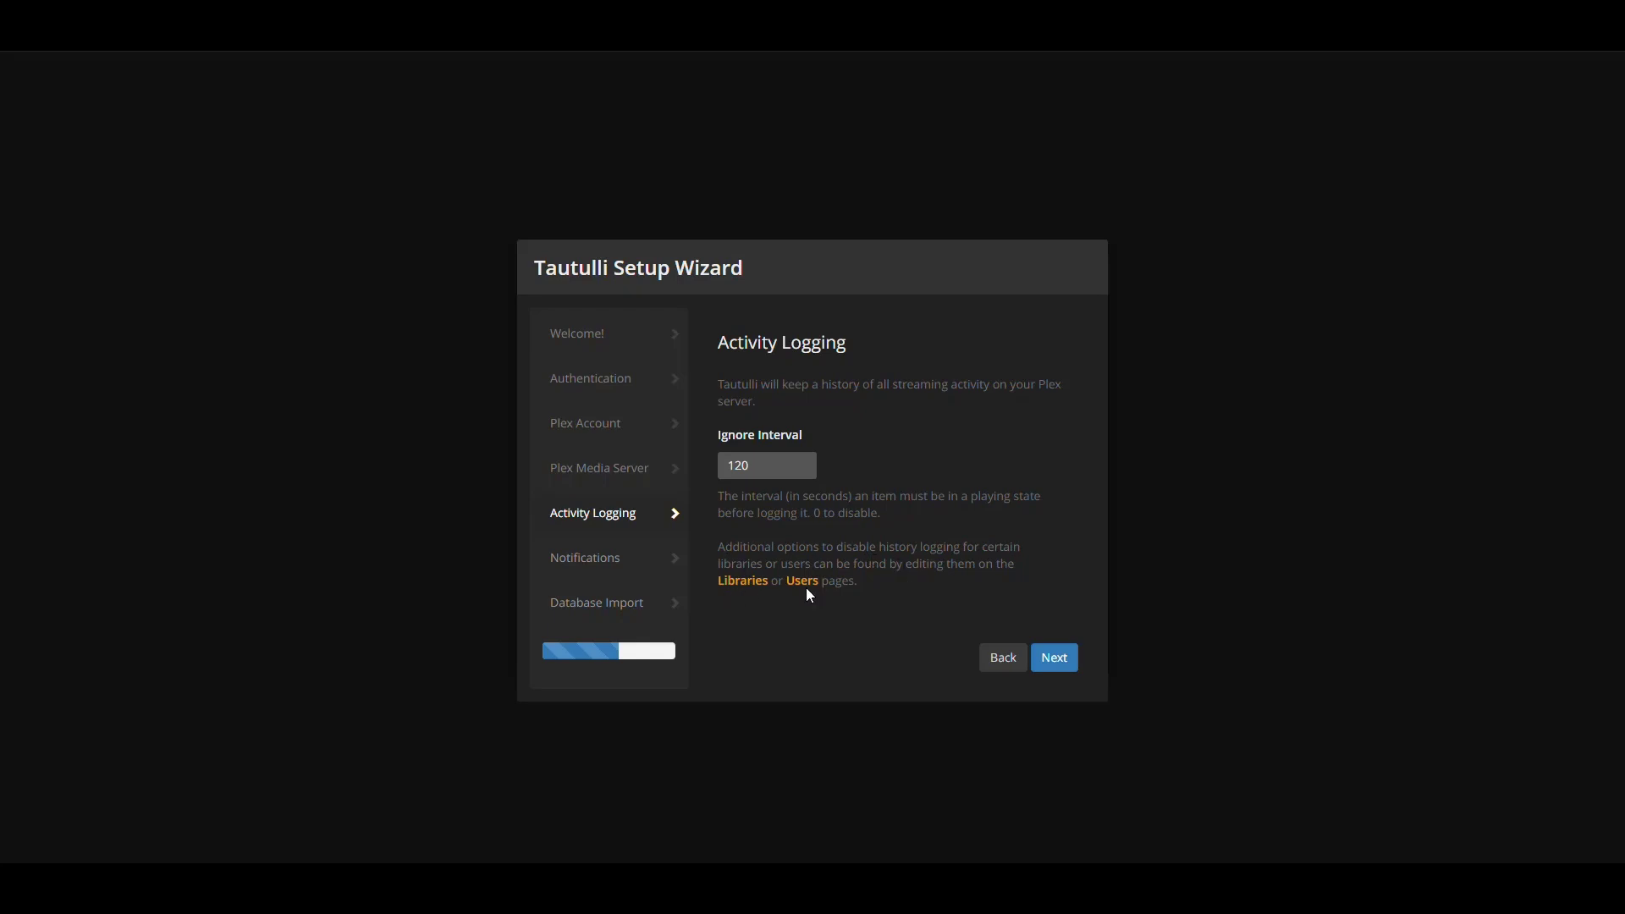
{"action": "left_click", "coordinate": [1058, 661]}
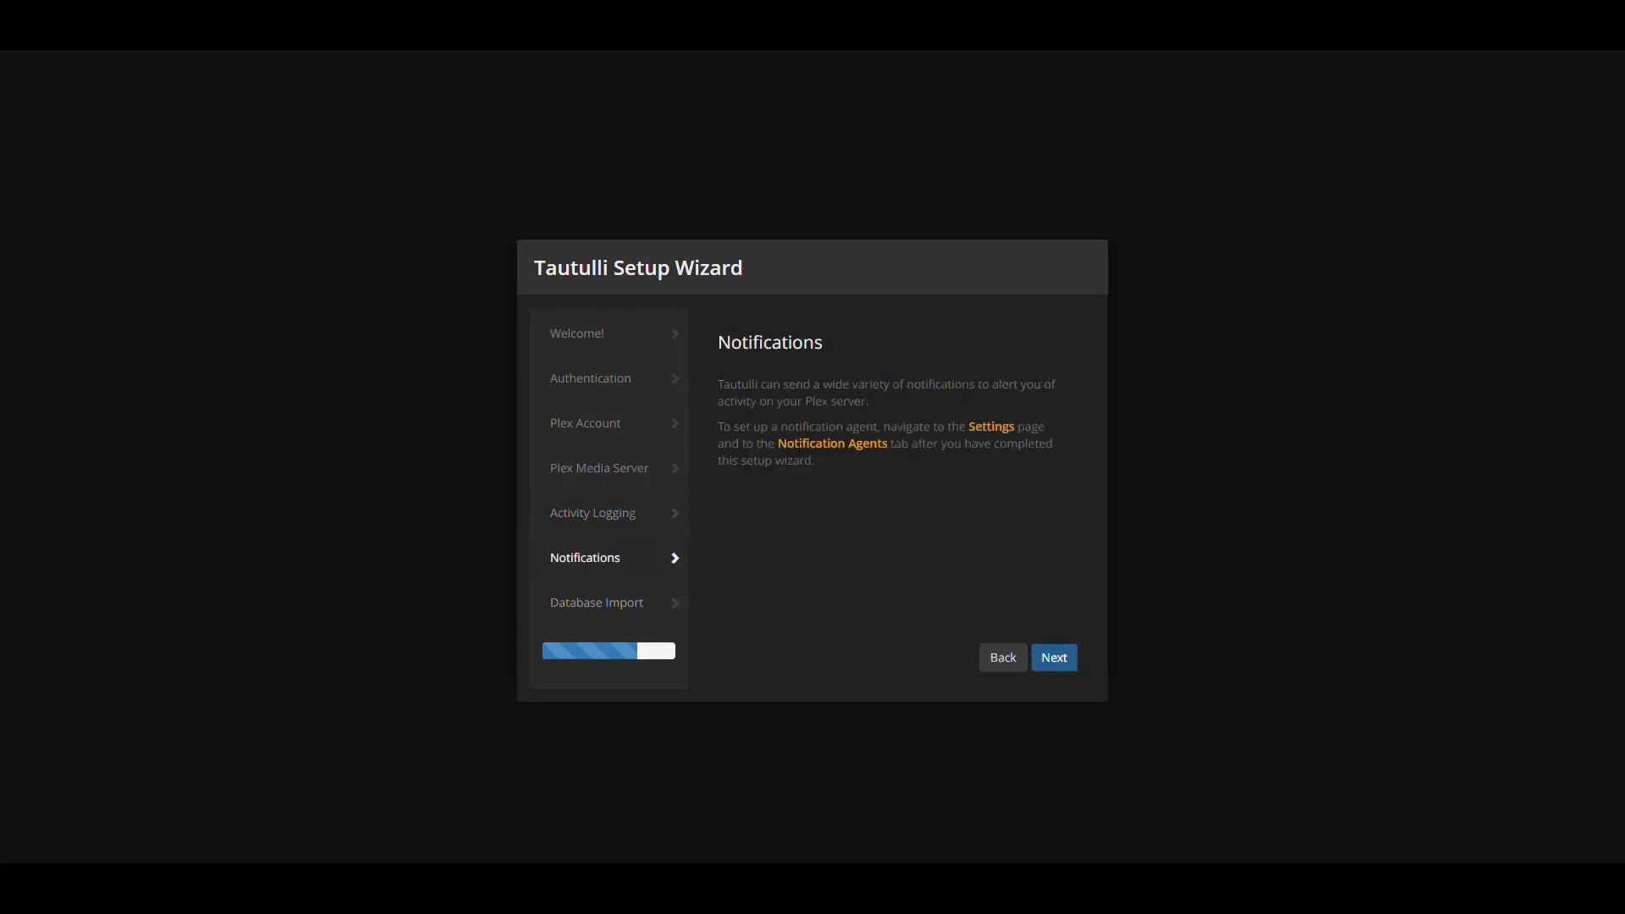
{"action": "left_click", "coordinate": [1068, 665]}
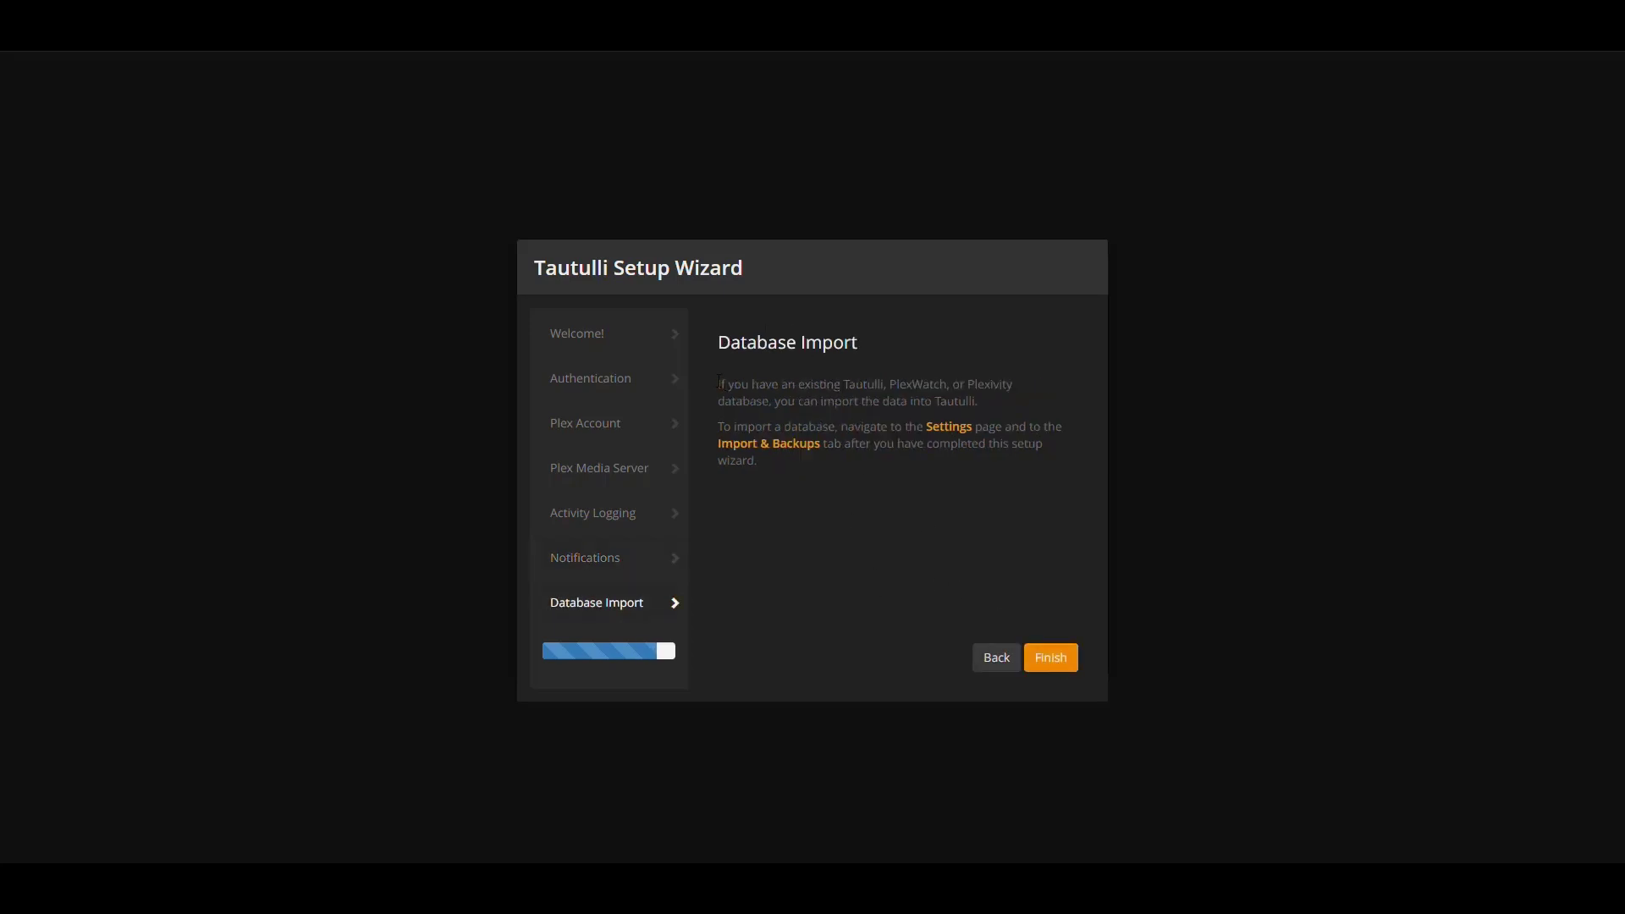
{"action": "left_click_drag", "start_coordinate": [718, 384], "coordinate": [912, 385]}
{"action": "left_click", "coordinate": [964, 390]}
Finish the wizard and sign in with the Tautulli account 'tautulli' and its password
{"action": "left_click", "coordinate": [1054, 664]}
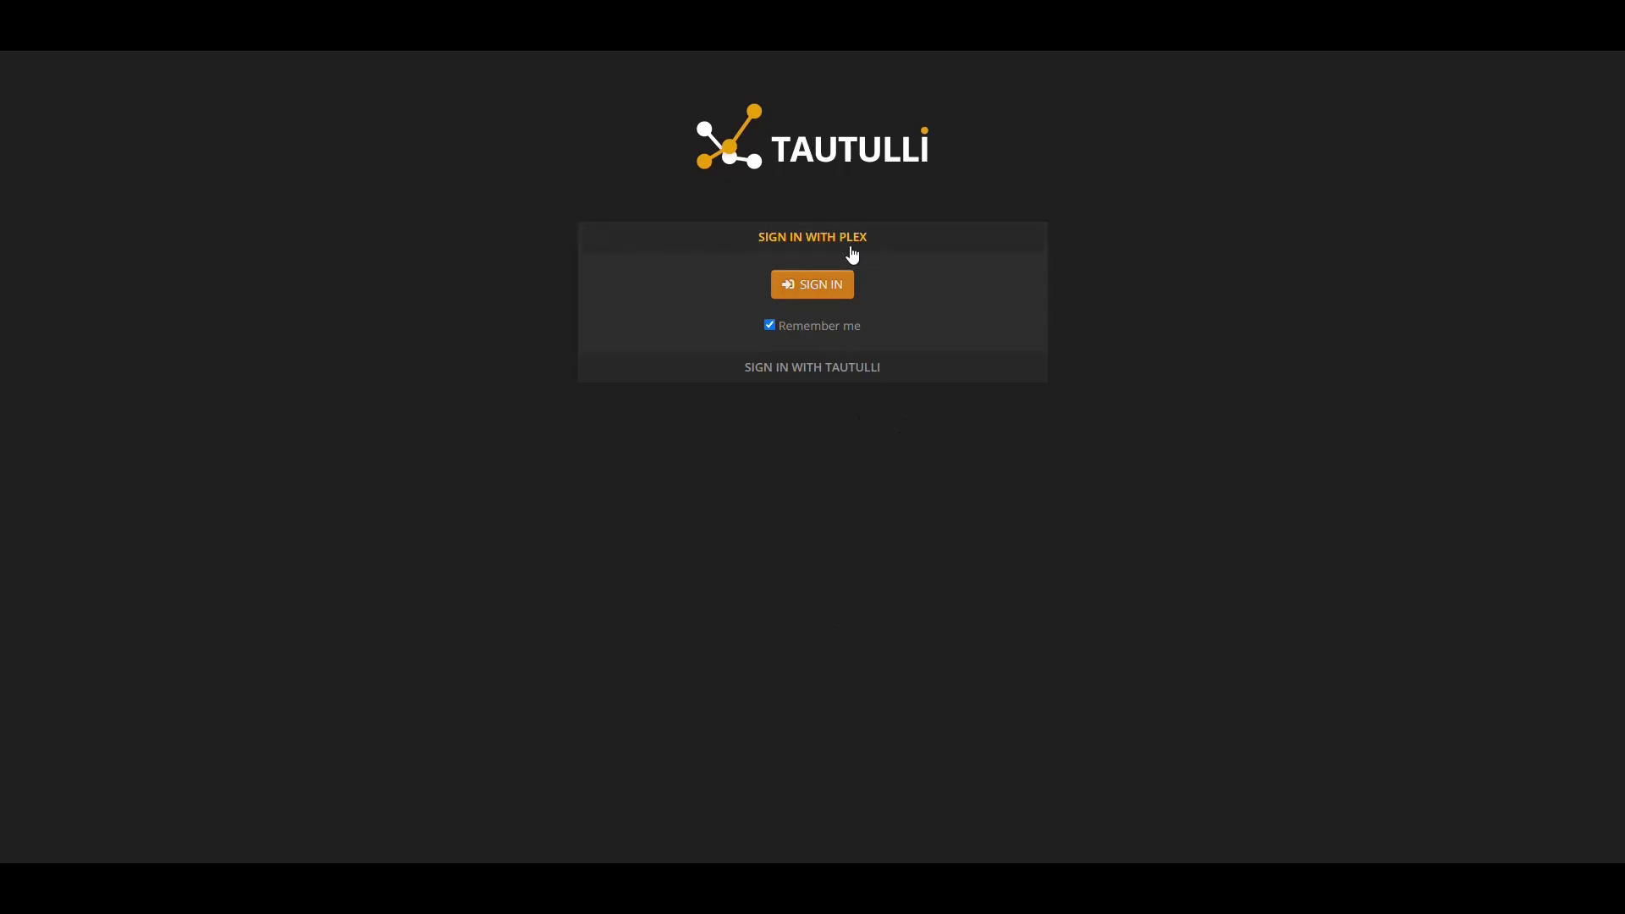
{"action": "left_click", "coordinate": [819, 378]}
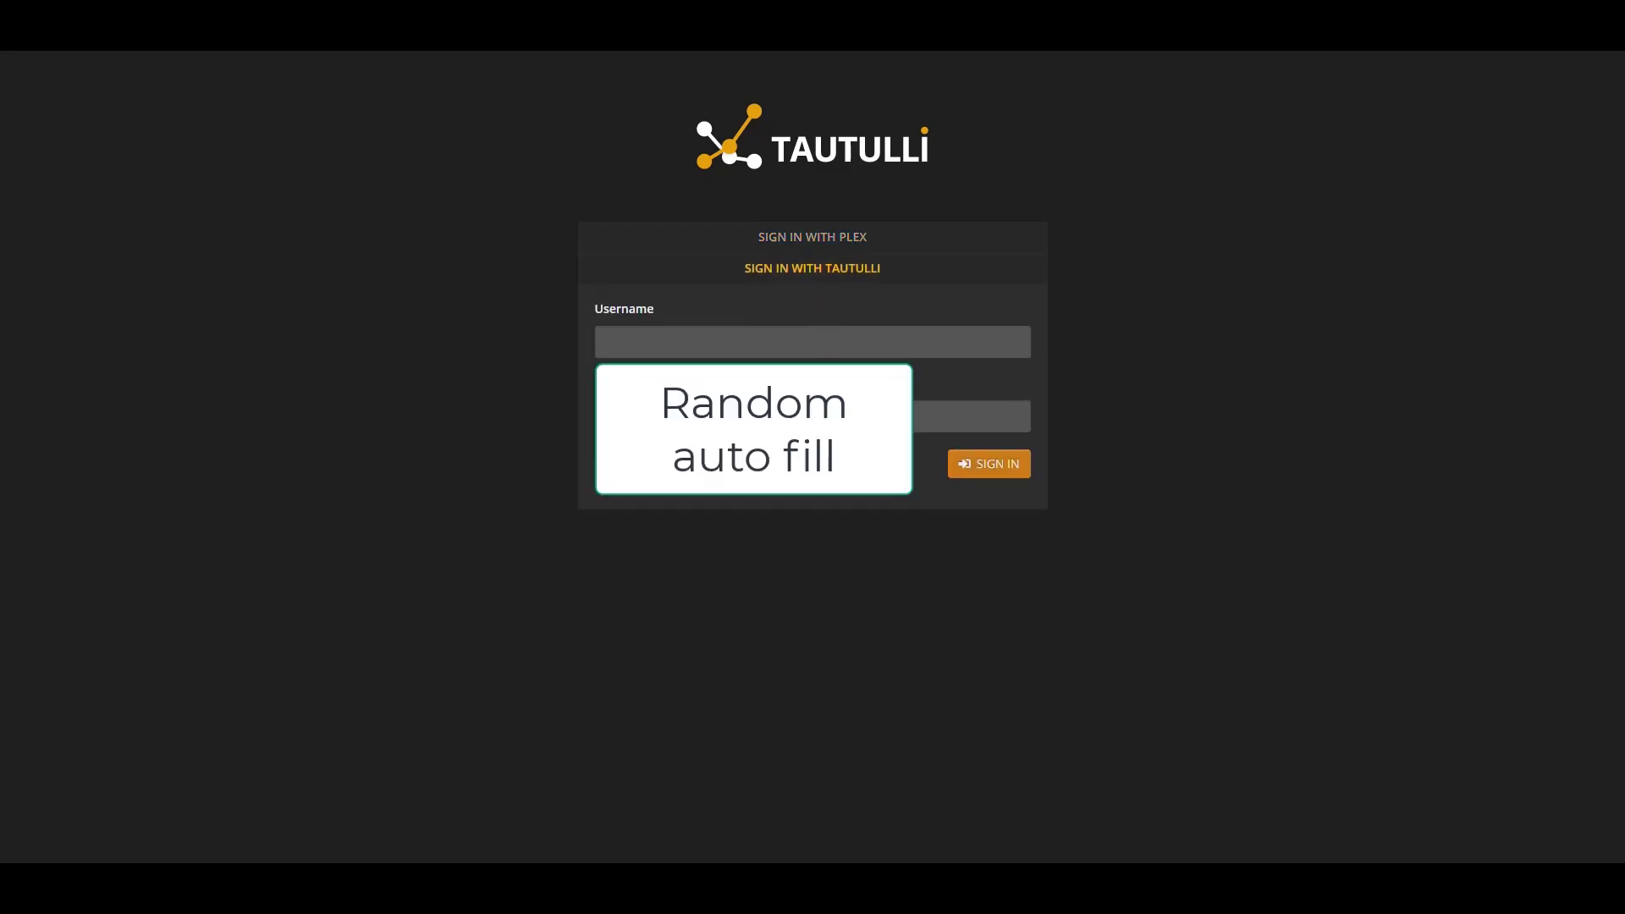
{"action": "left_click", "coordinate": [842, 338]}
{"action": "type", "text": "tau"}
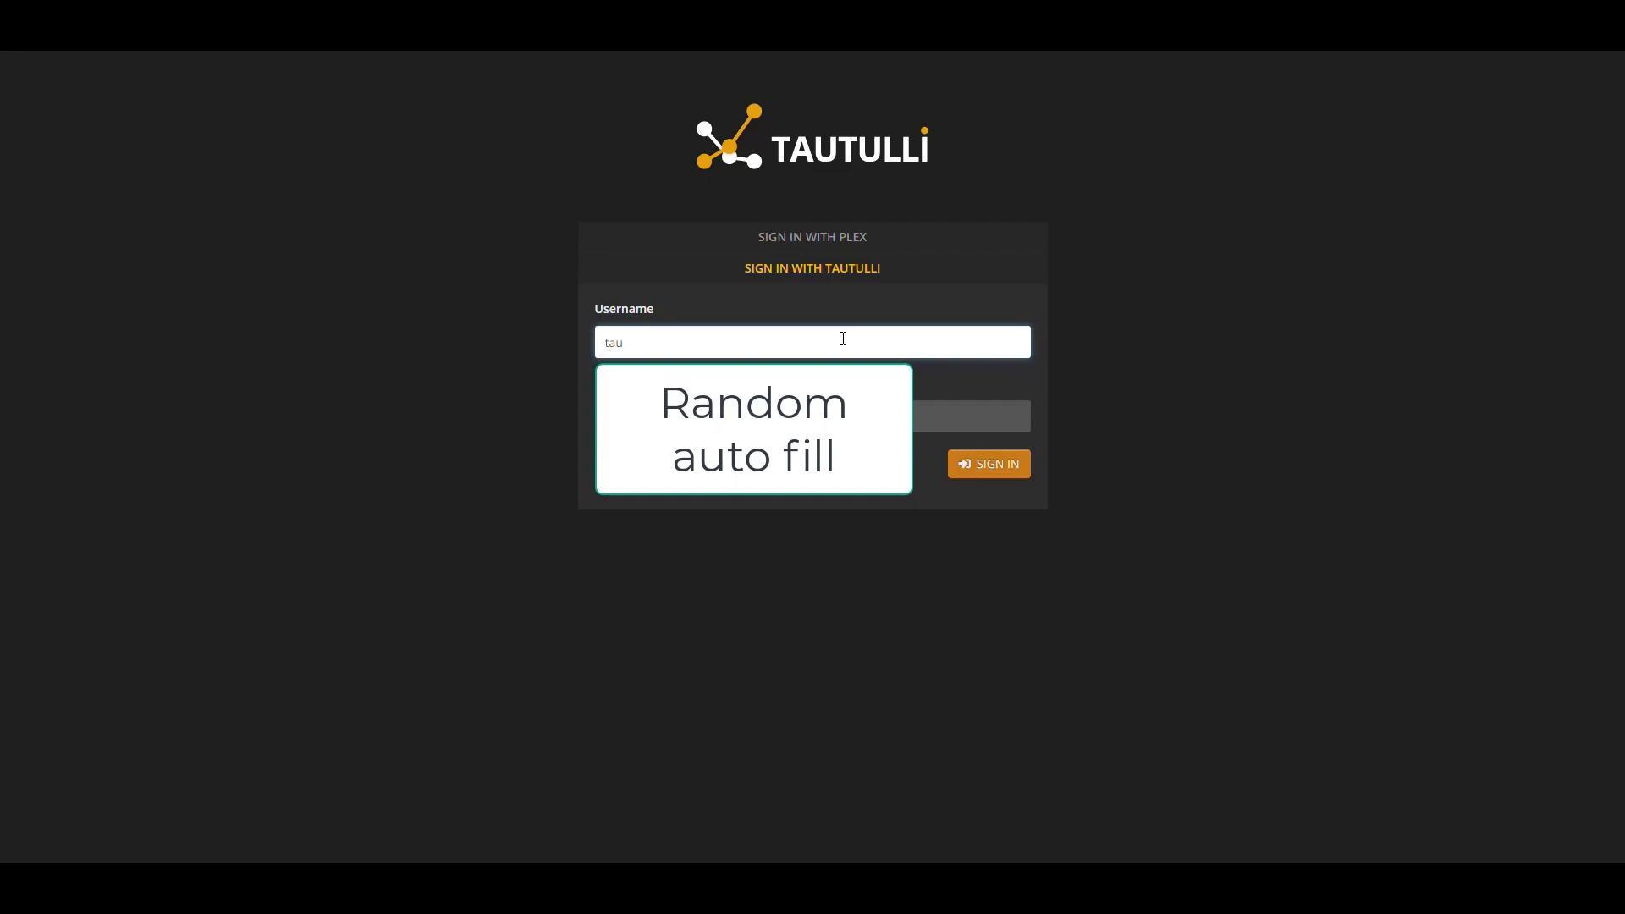
{"action": "type", "text": "tulli"}
{"action": "key", "text": "Tab"}
{"action": "type", "text": "•••••••"}
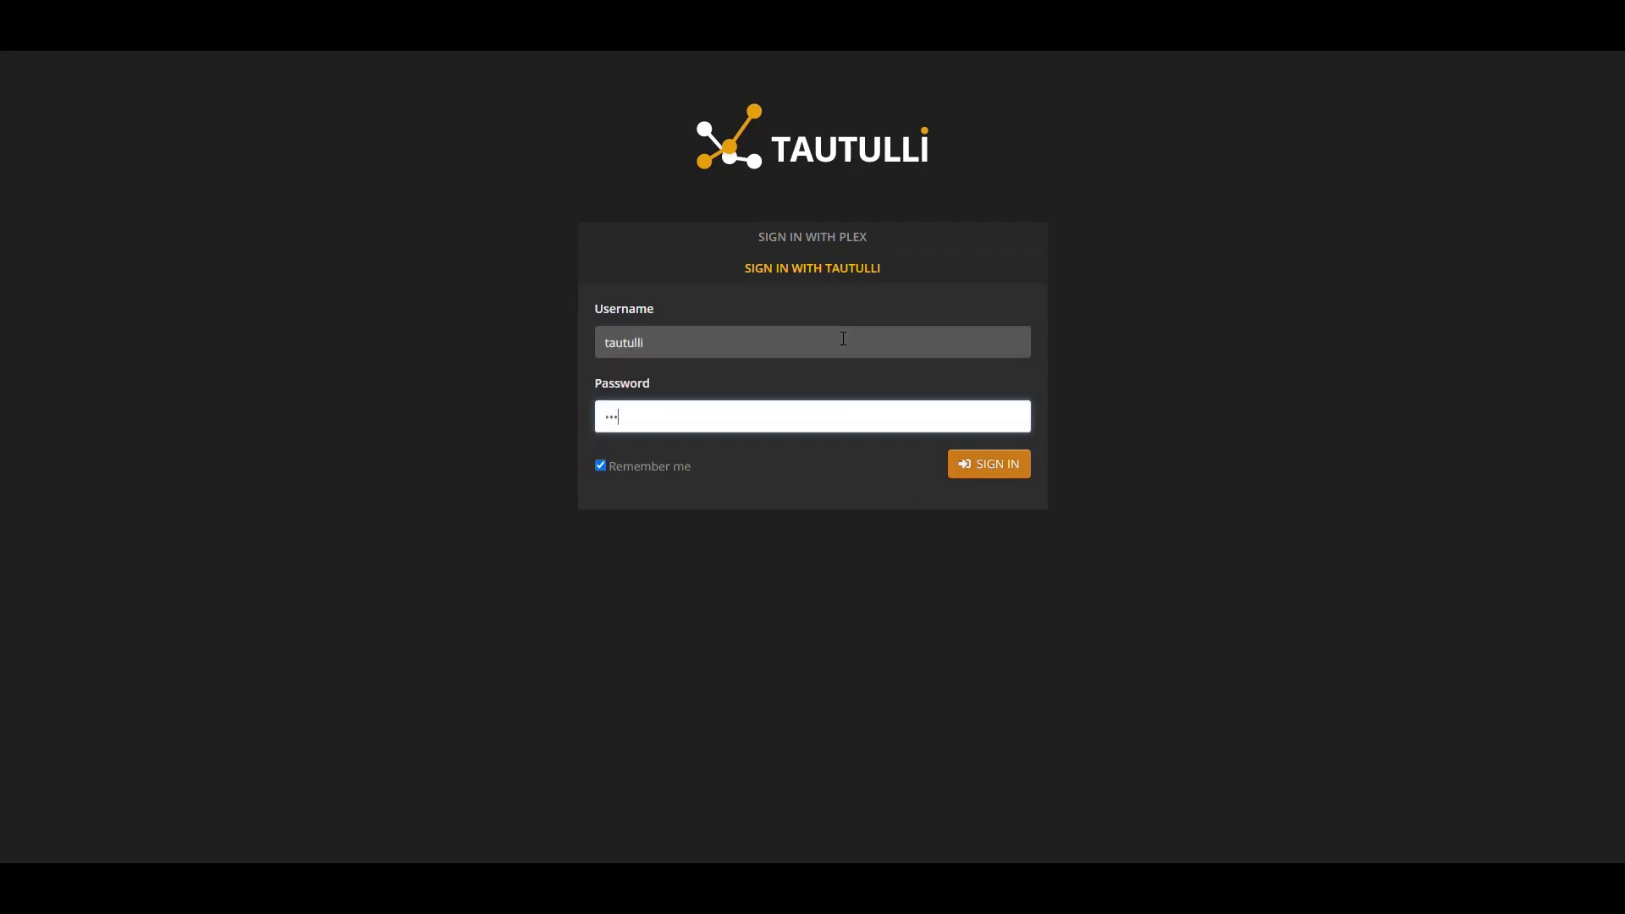
{"action": "type", "text": "•"}
{"action": "left_click", "coordinate": [989, 470]}
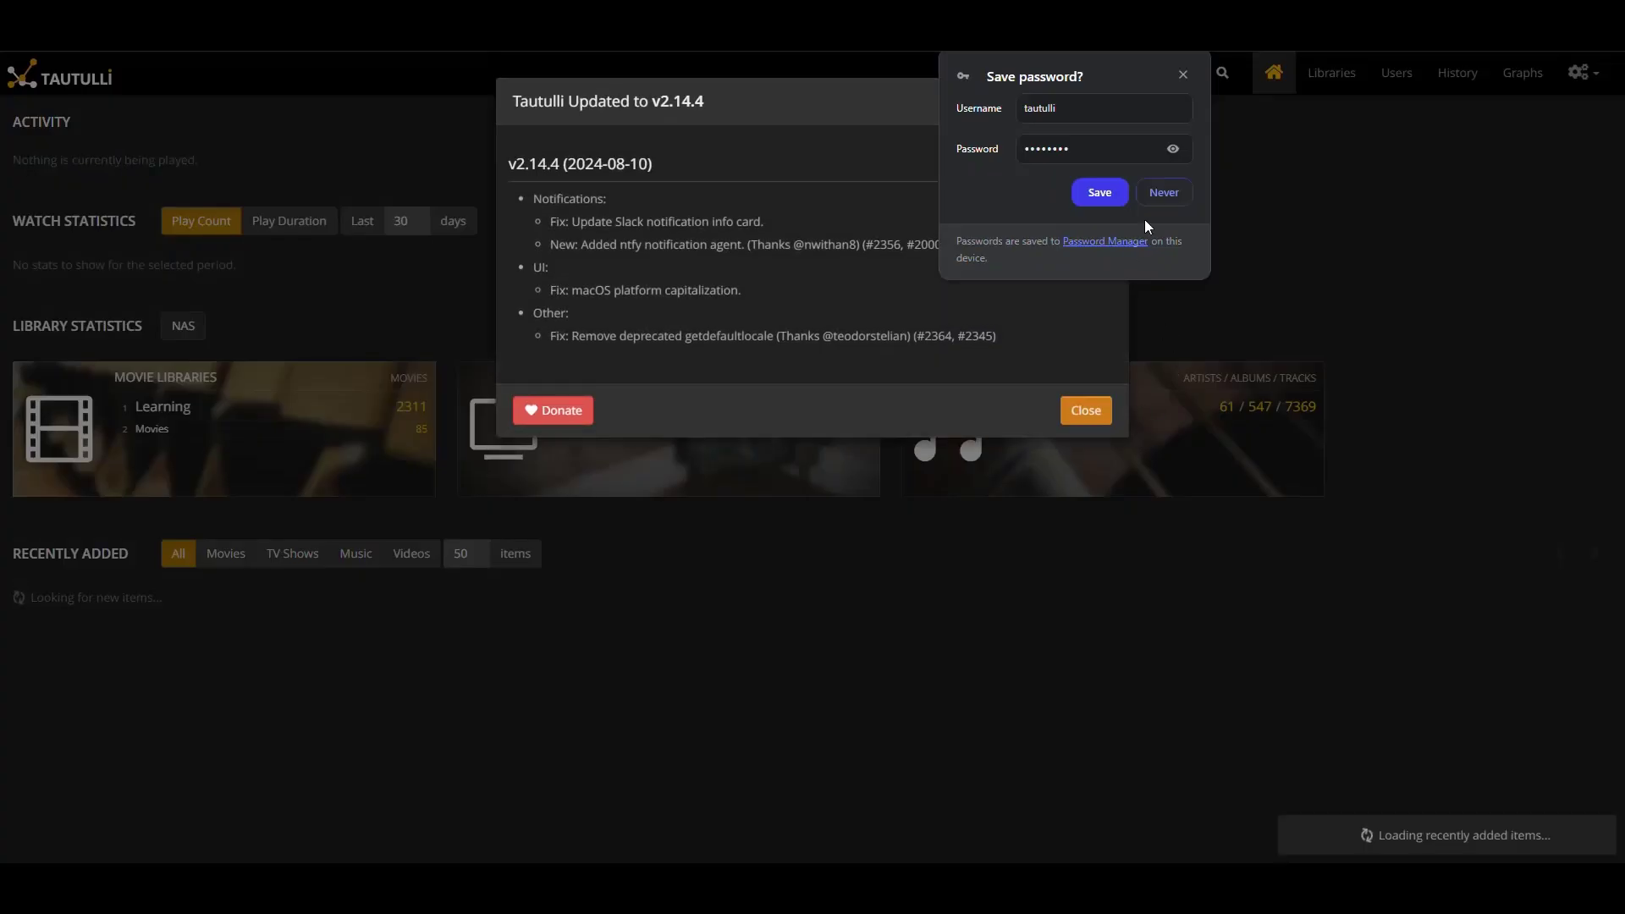
Dismiss the save-password prompt and update notes, then toggle watch statistics between Play Duration and Play Count
{"action": "left_click", "coordinate": [774, 151]}
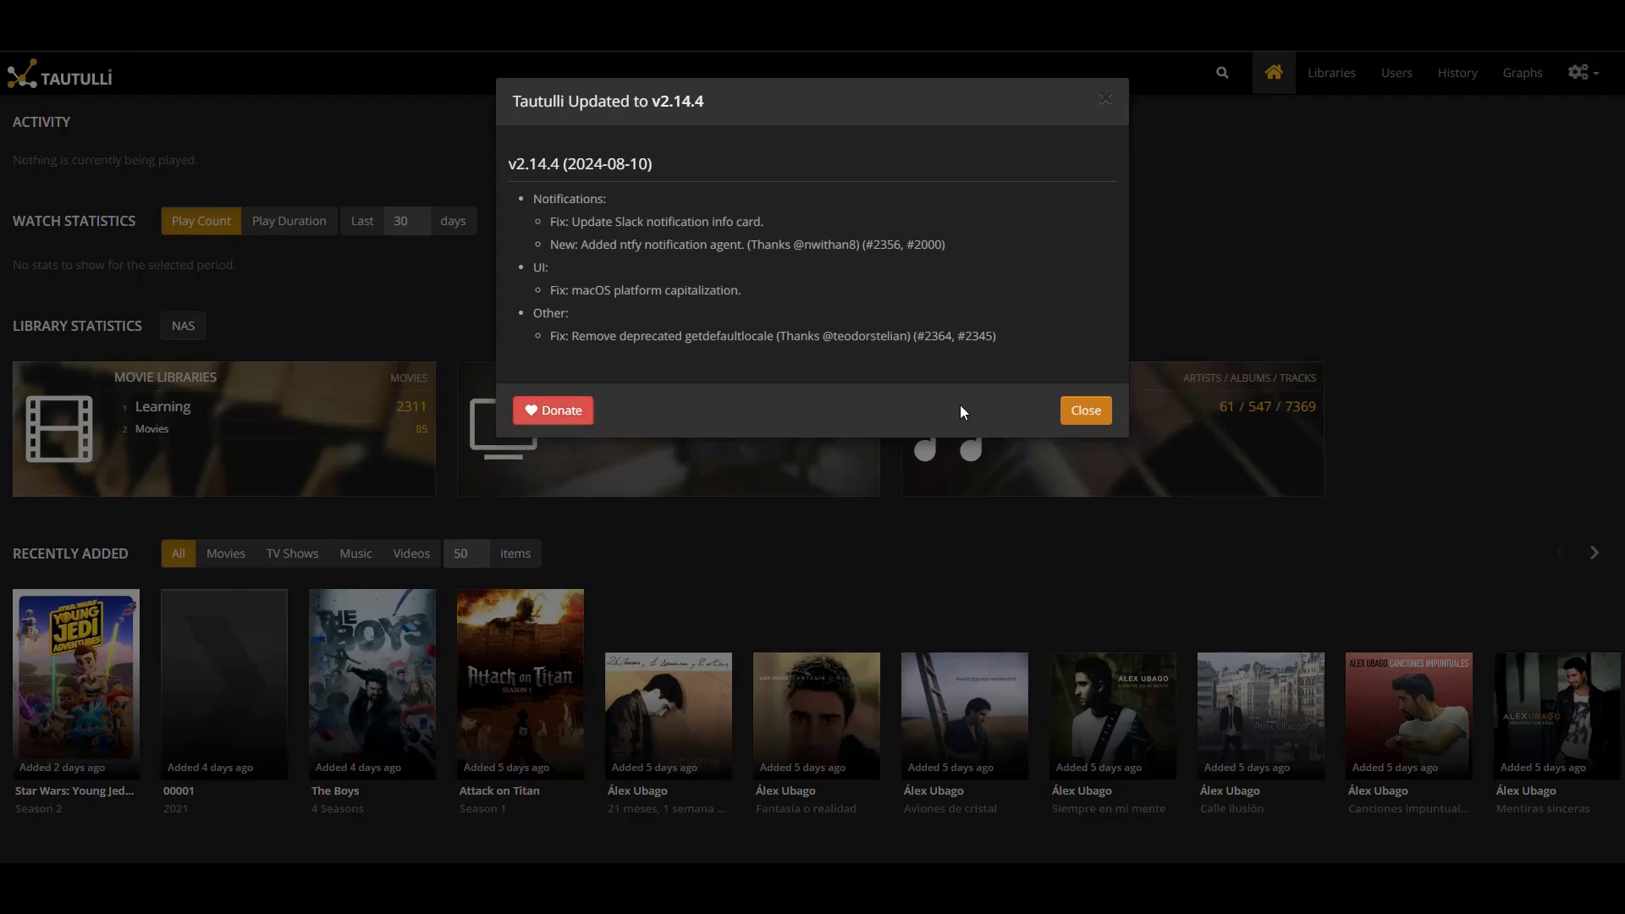
{"action": "left_click", "coordinate": [1084, 412]}
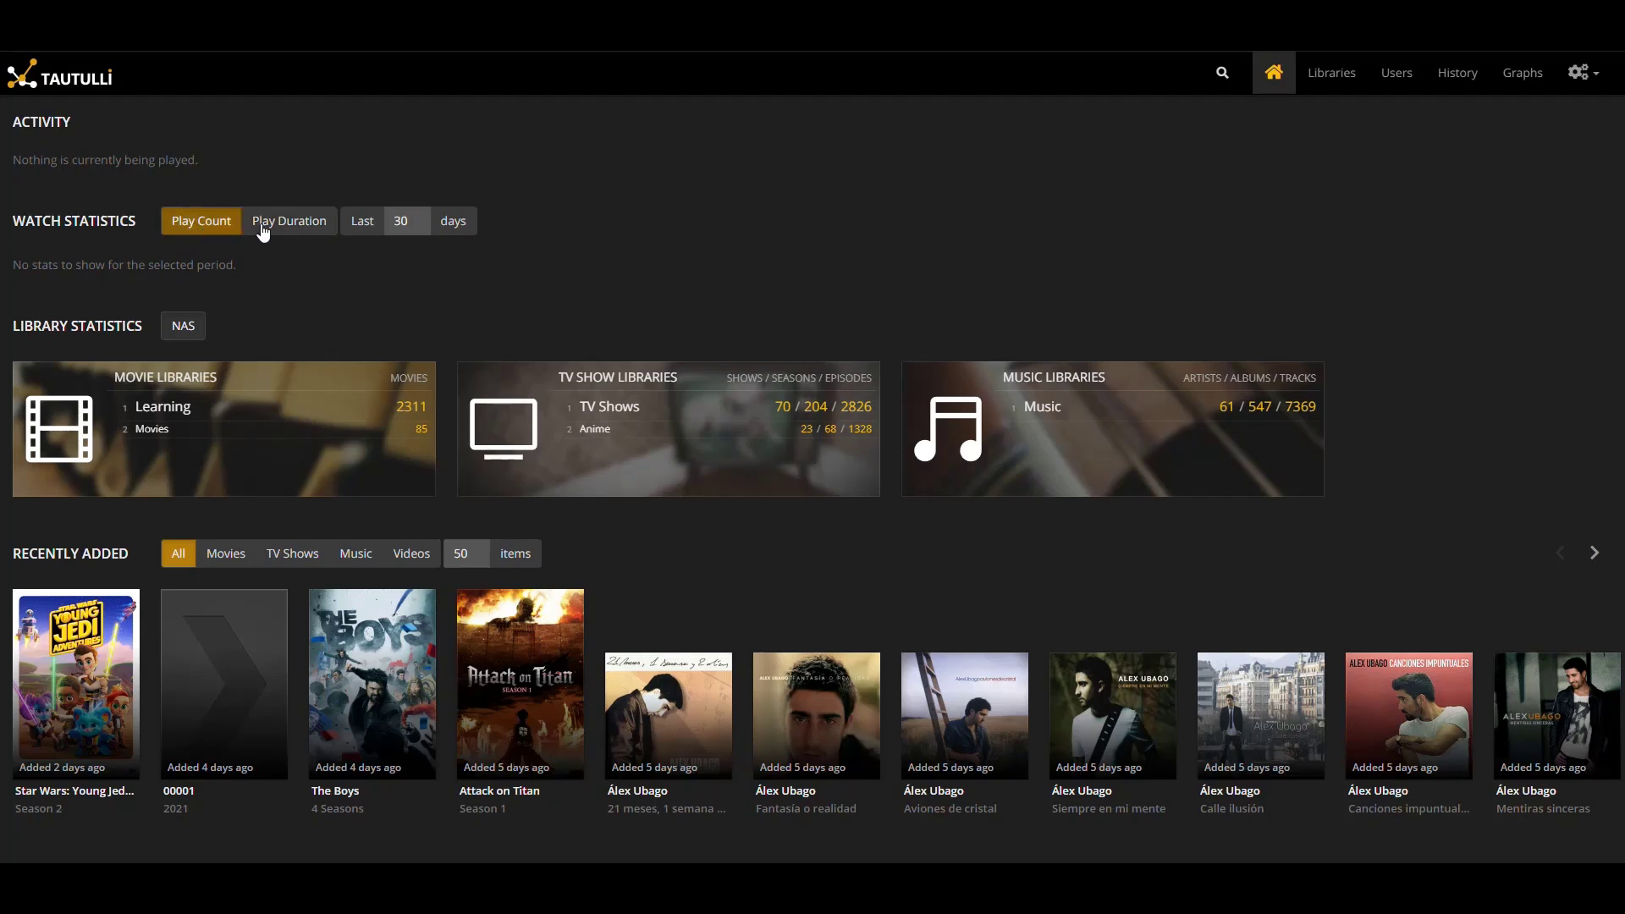
{"action": "left_click", "coordinate": [287, 222]}
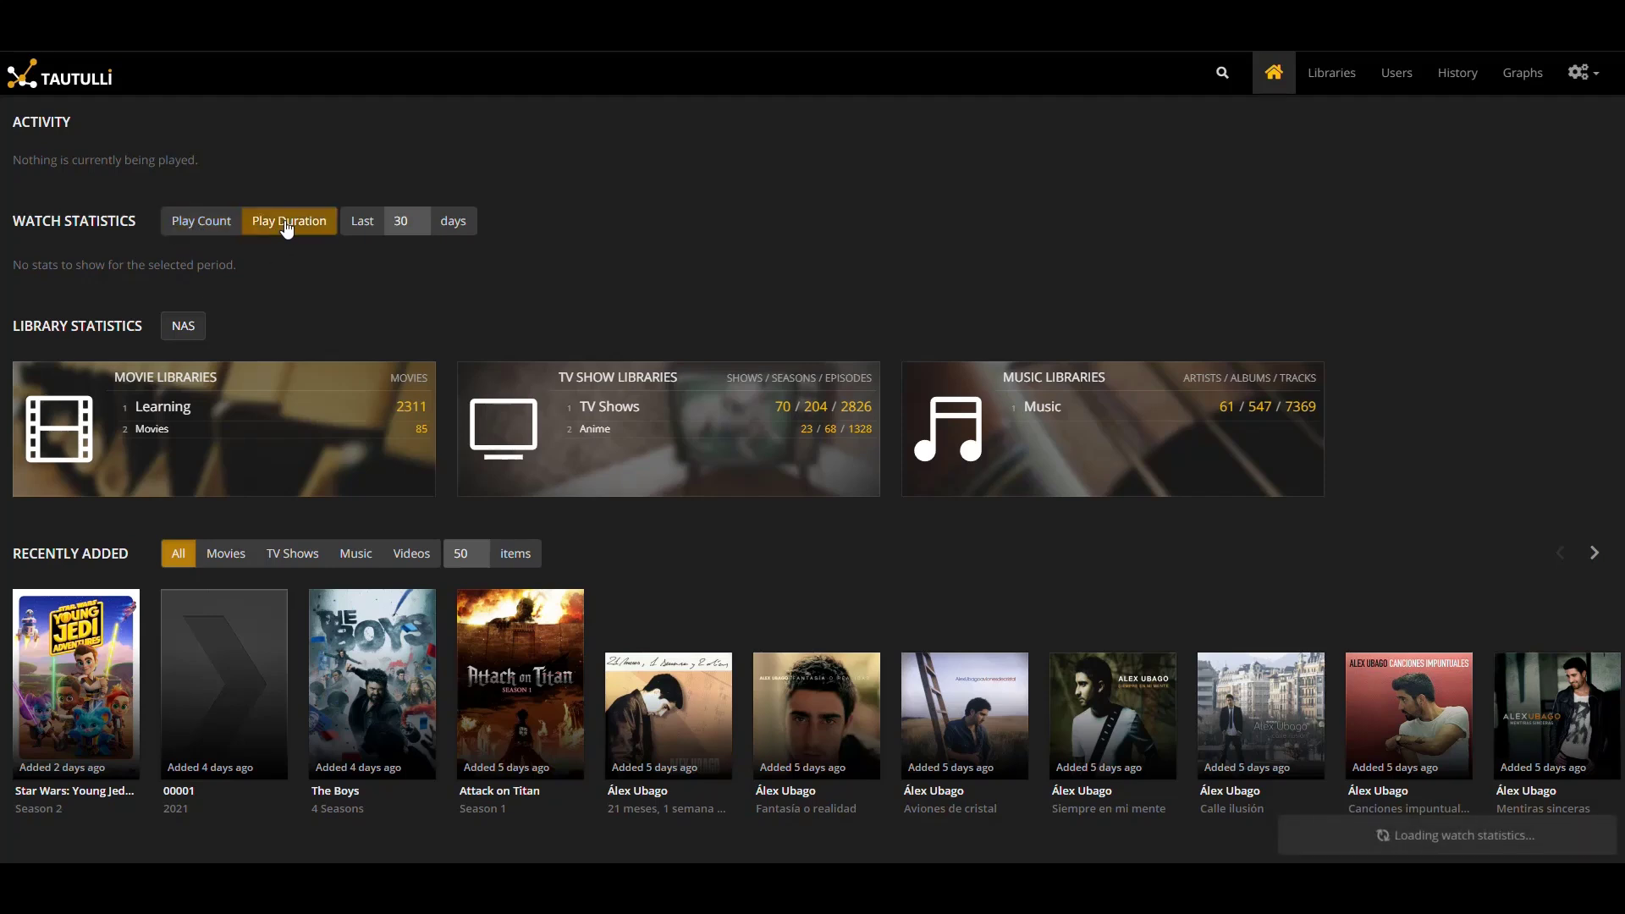
{"action": "left_click", "coordinate": [202, 223]}
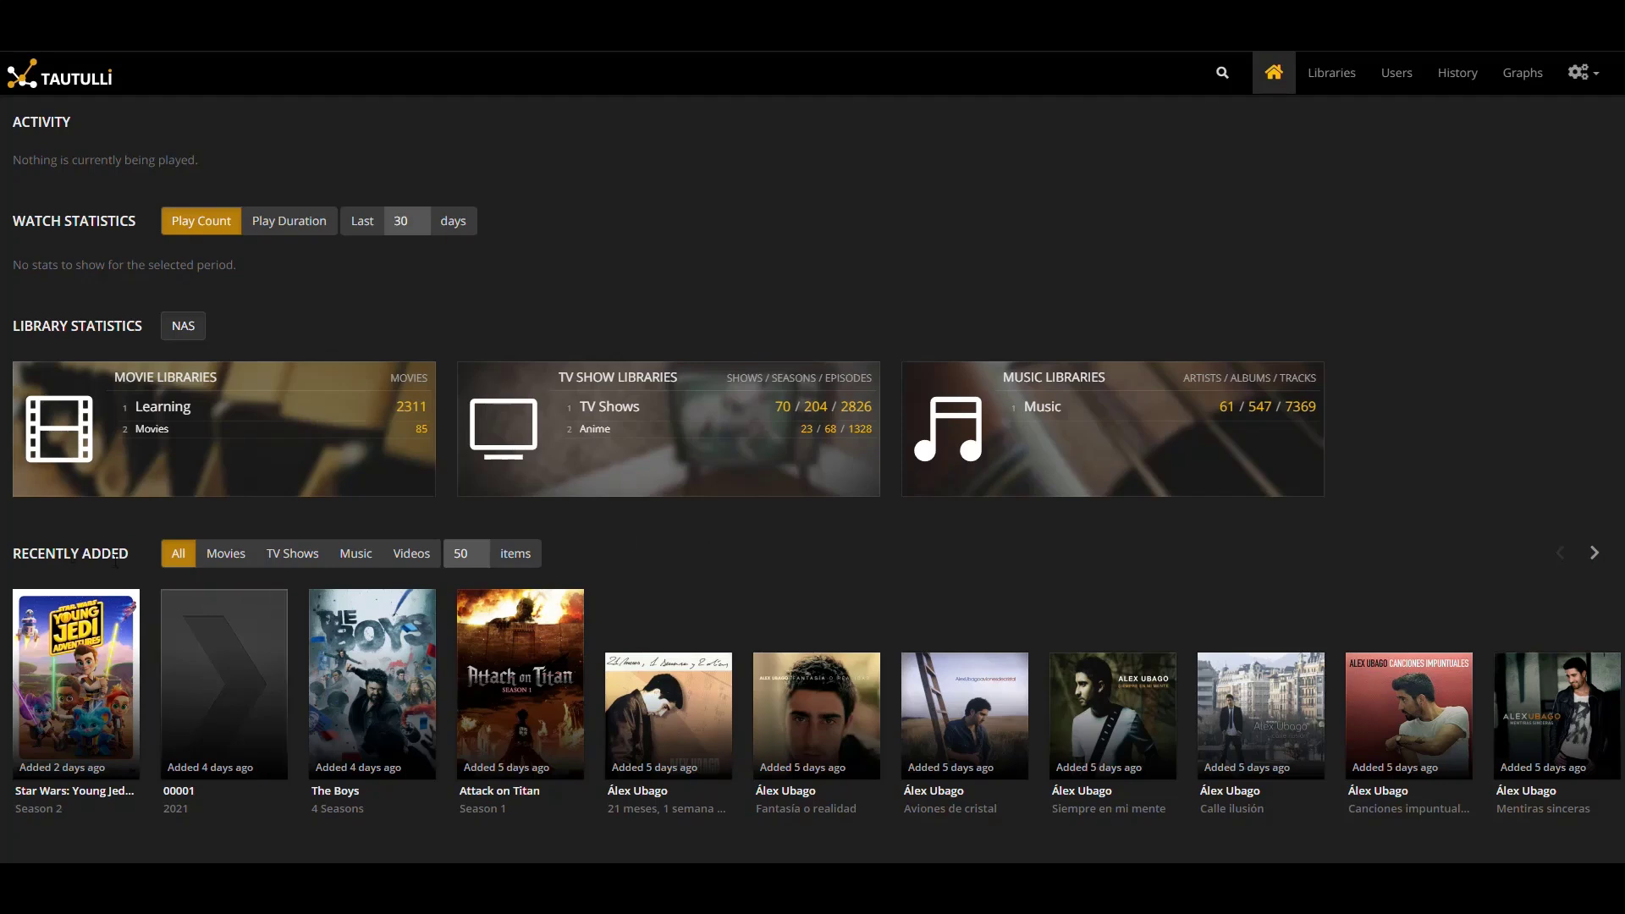
Filter Recently Added by Movies, TV Shows, Music and Videos, then return to All
{"action": "left_click", "coordinate": [222, 555]}
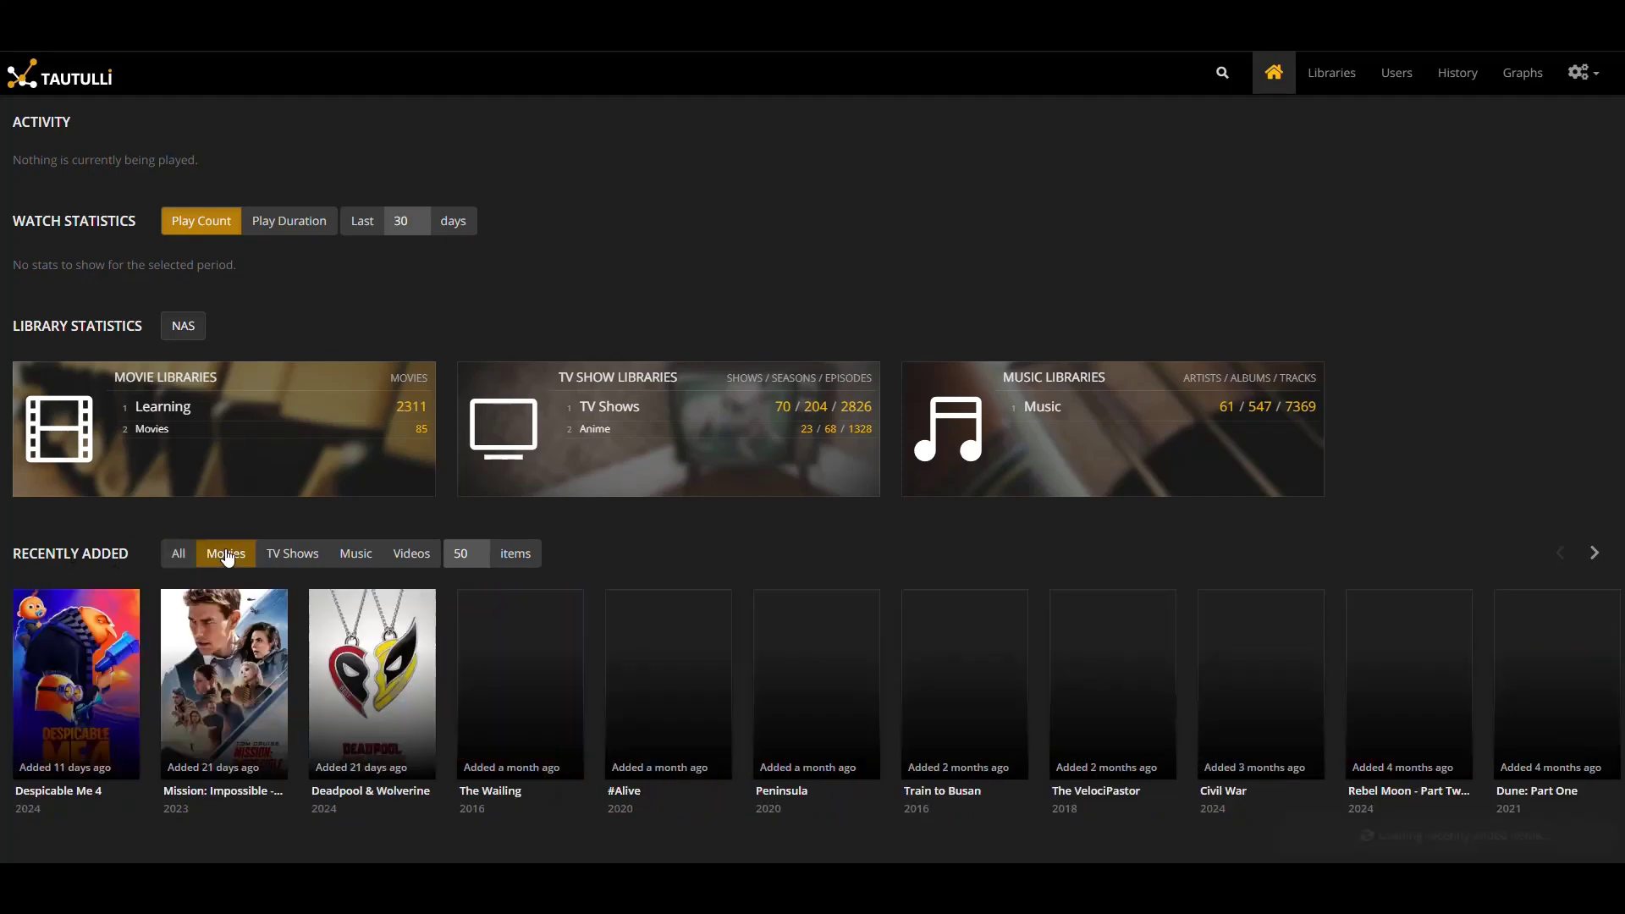
{"action": "left_click", "coordinate": [290, 558]}
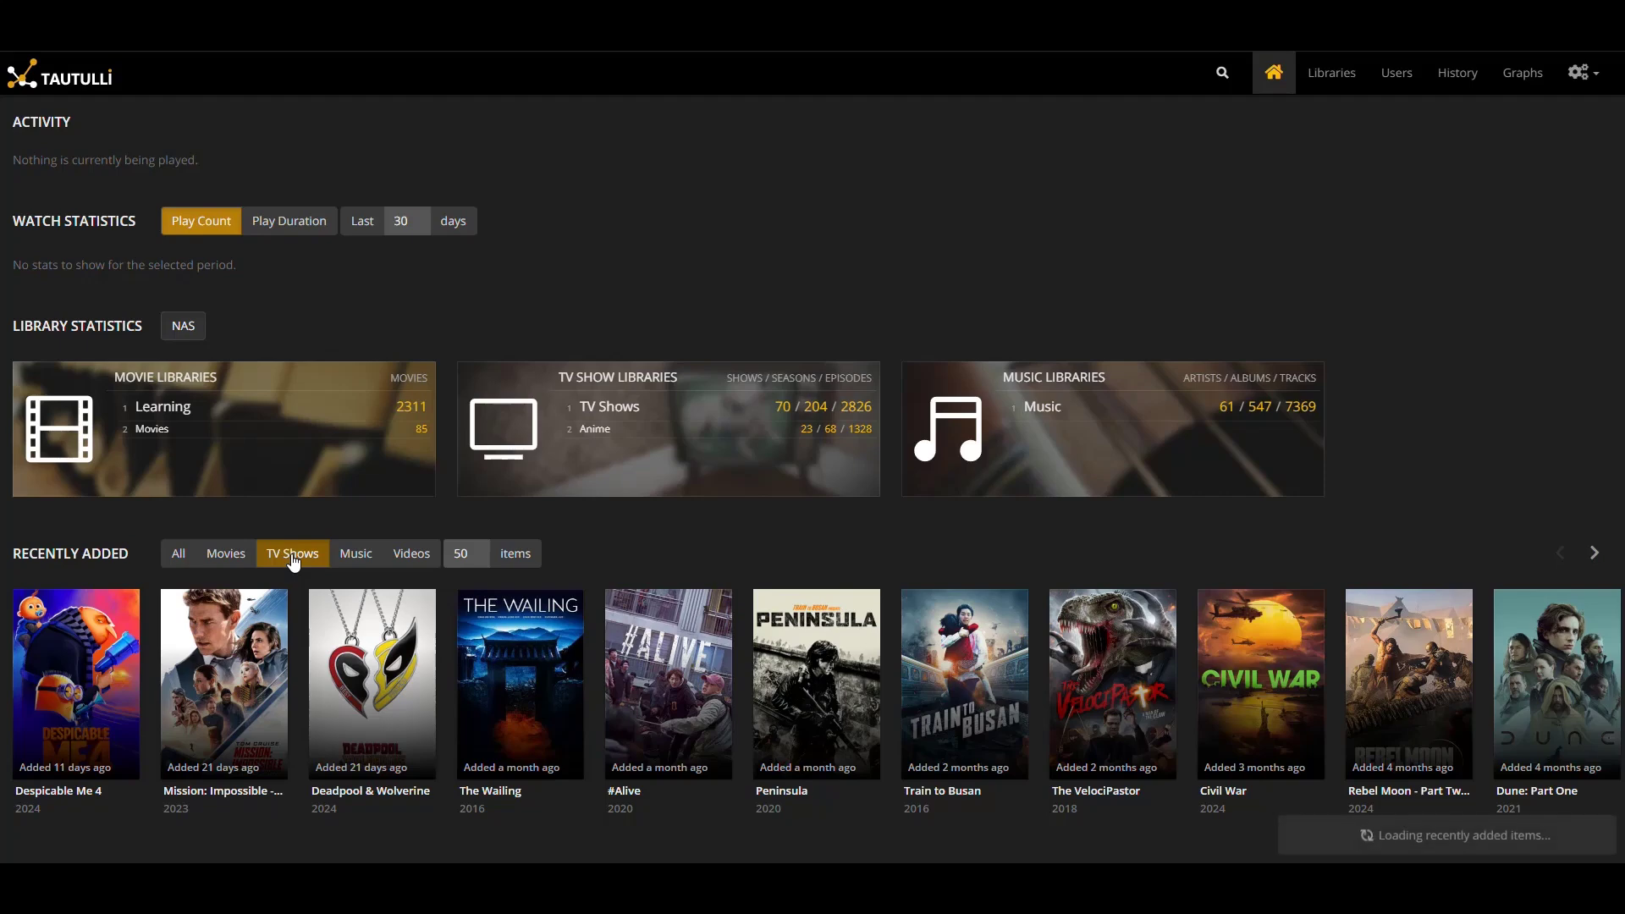
{"action": "left_click", "coordinate": [357, 556]}
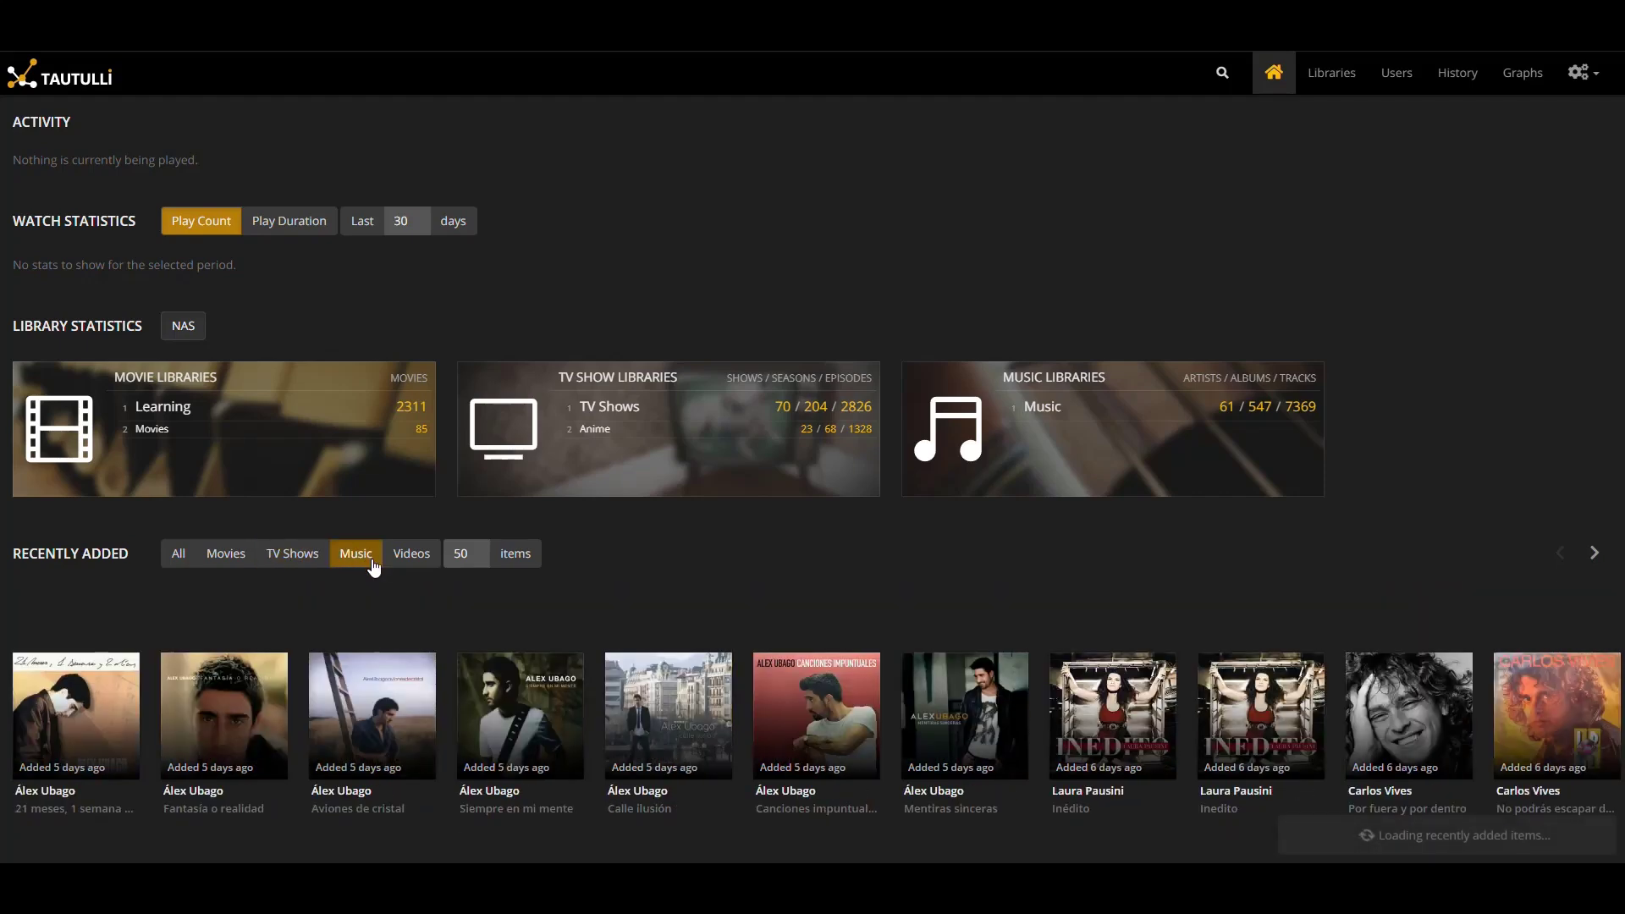
{"action": "left_click", "coordinate": [417, 555]}
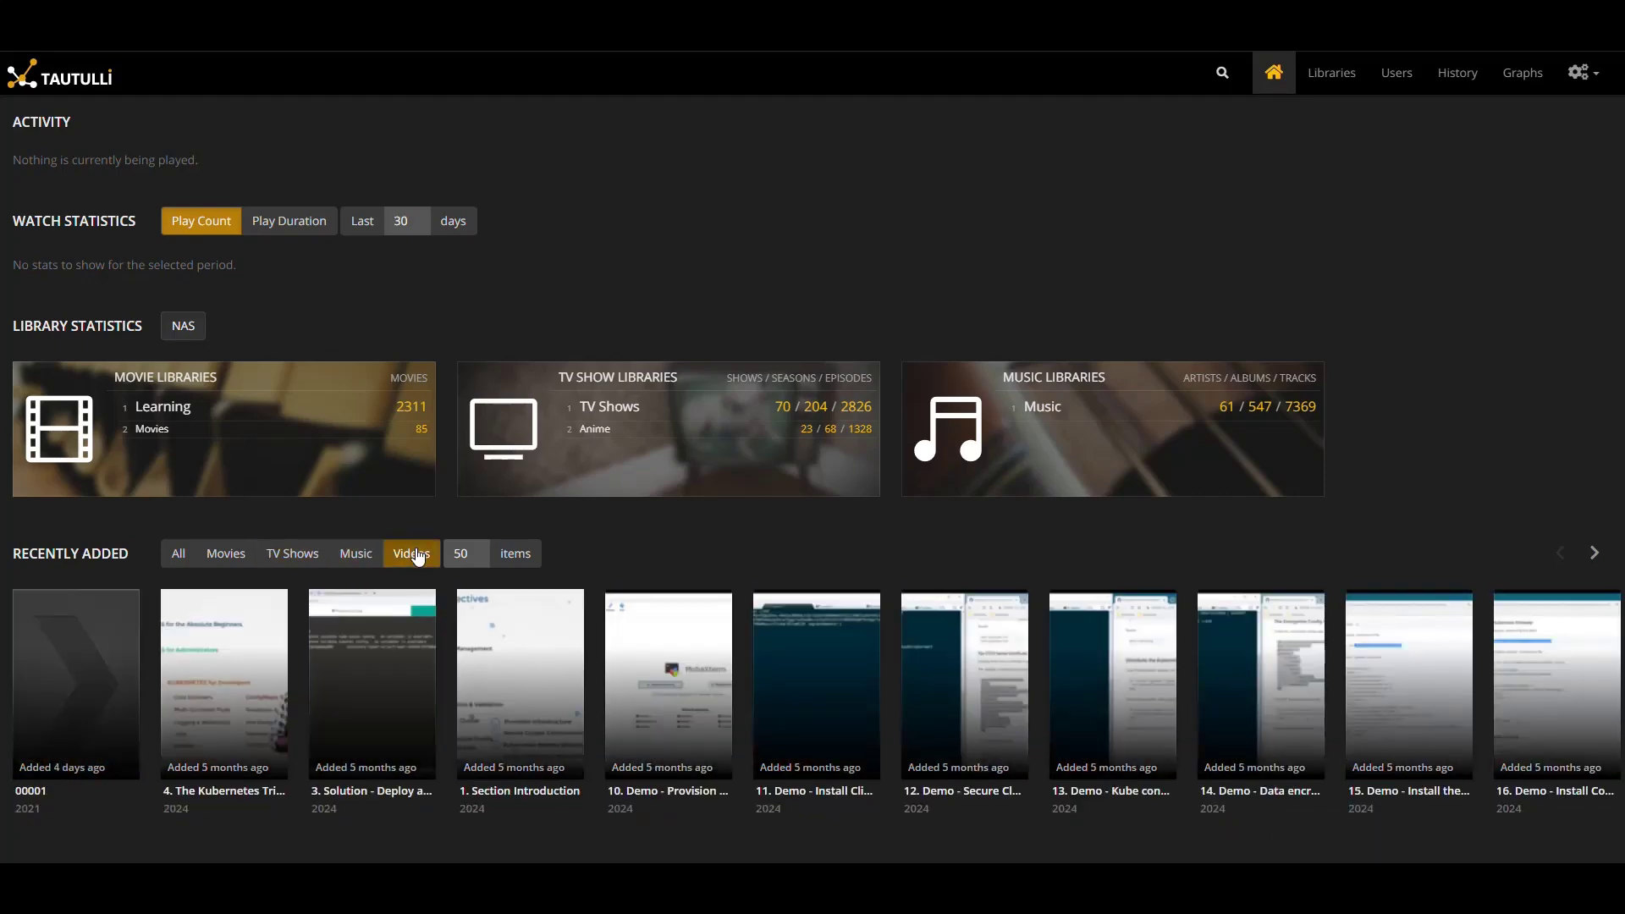
{"action": "left_click", "coordinate": [185, 556]}
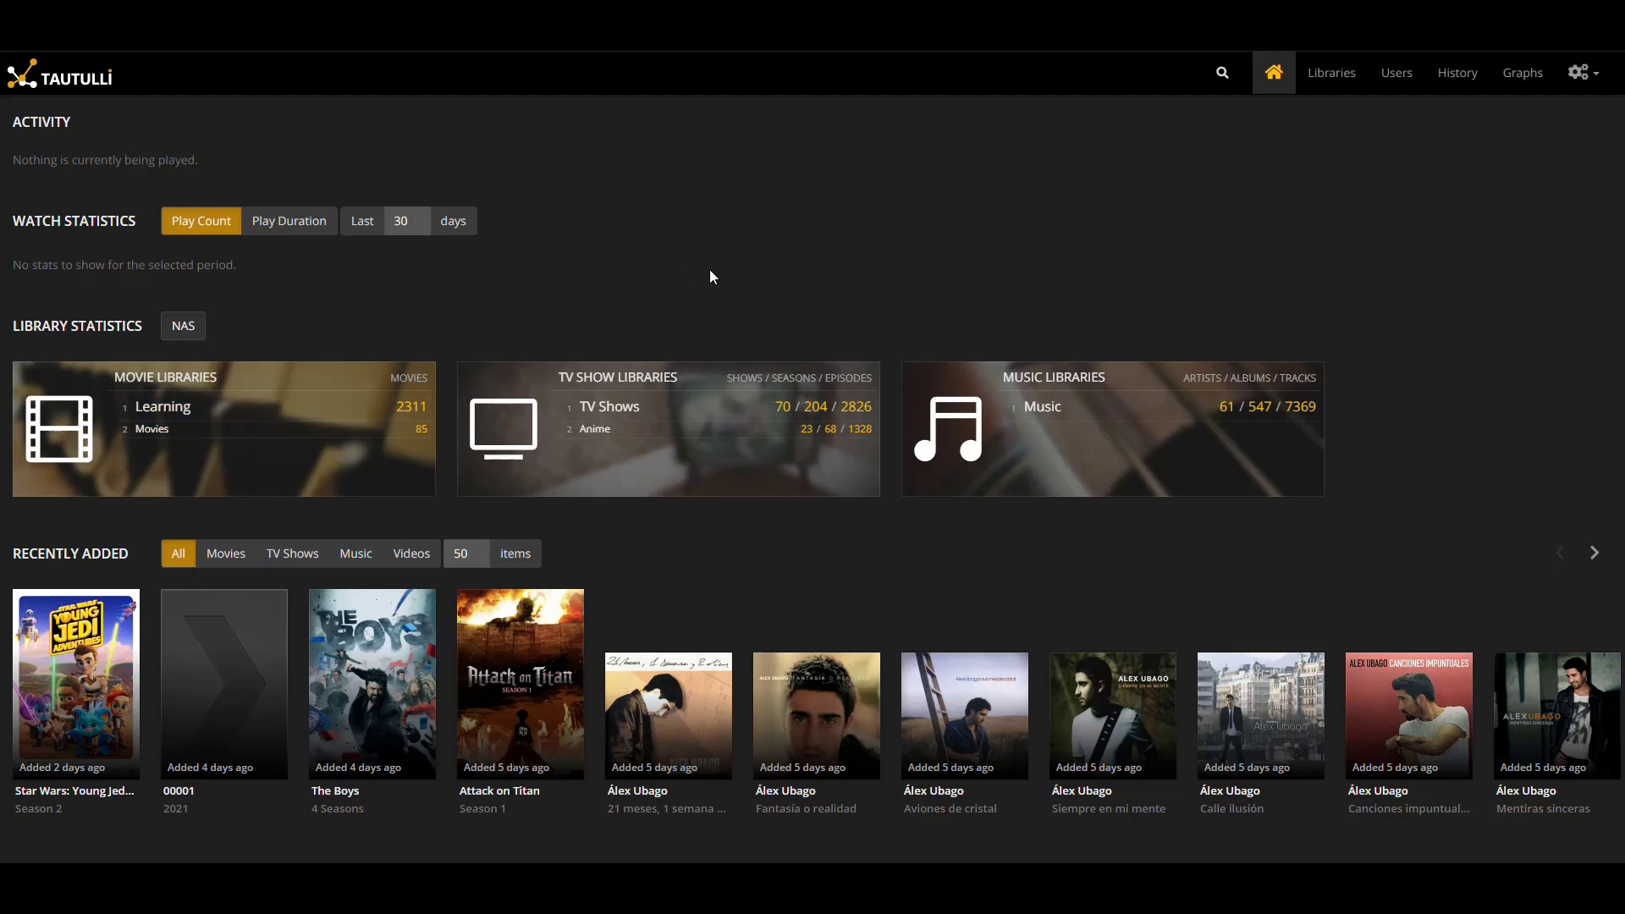
Visit the Libraries, Users, History and Graphs pages in turn
{"action": "left_click", "coordinate": [1331, 75]}
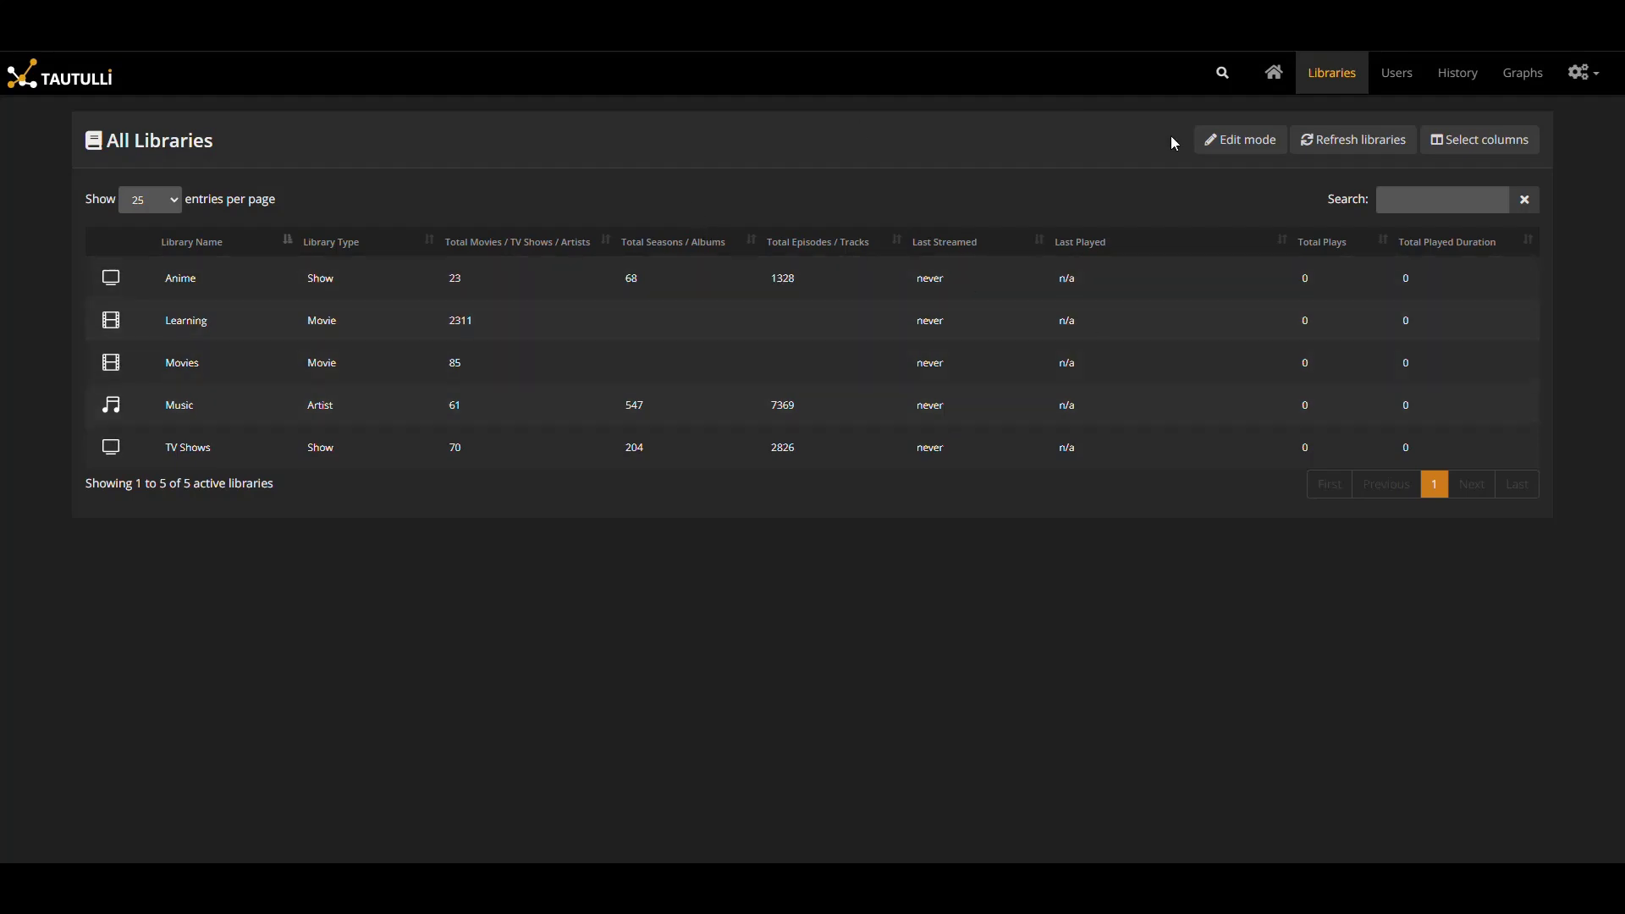
{"action": "left_click", "coordinate": [1390, 83]}
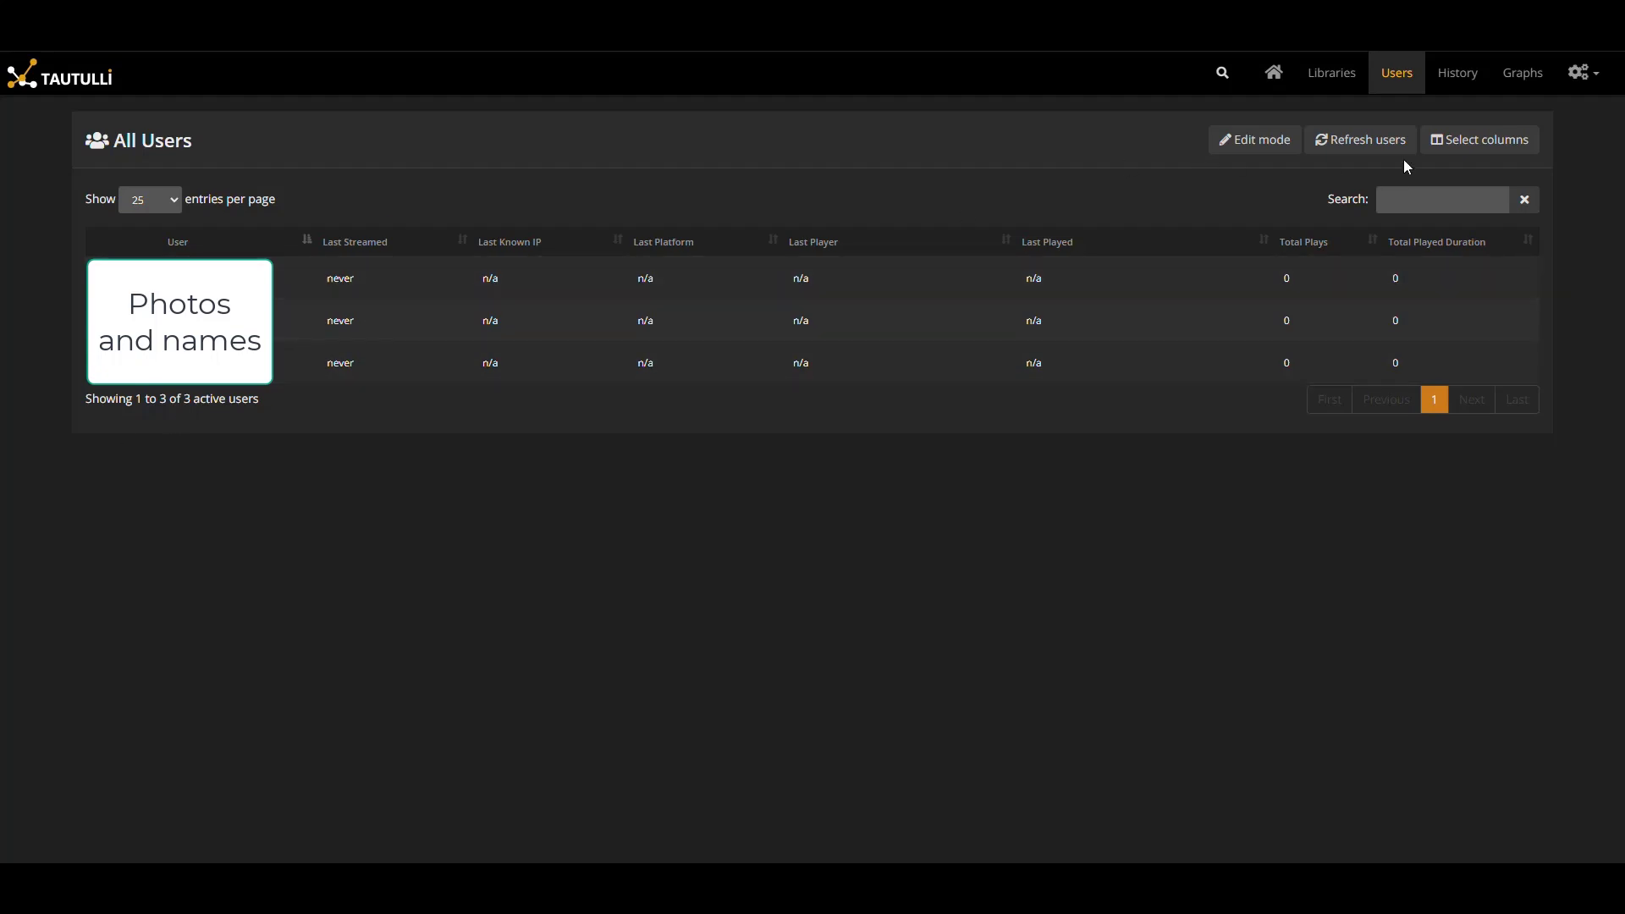
{"action": "left_click", "coordinate": [1458, 77]}
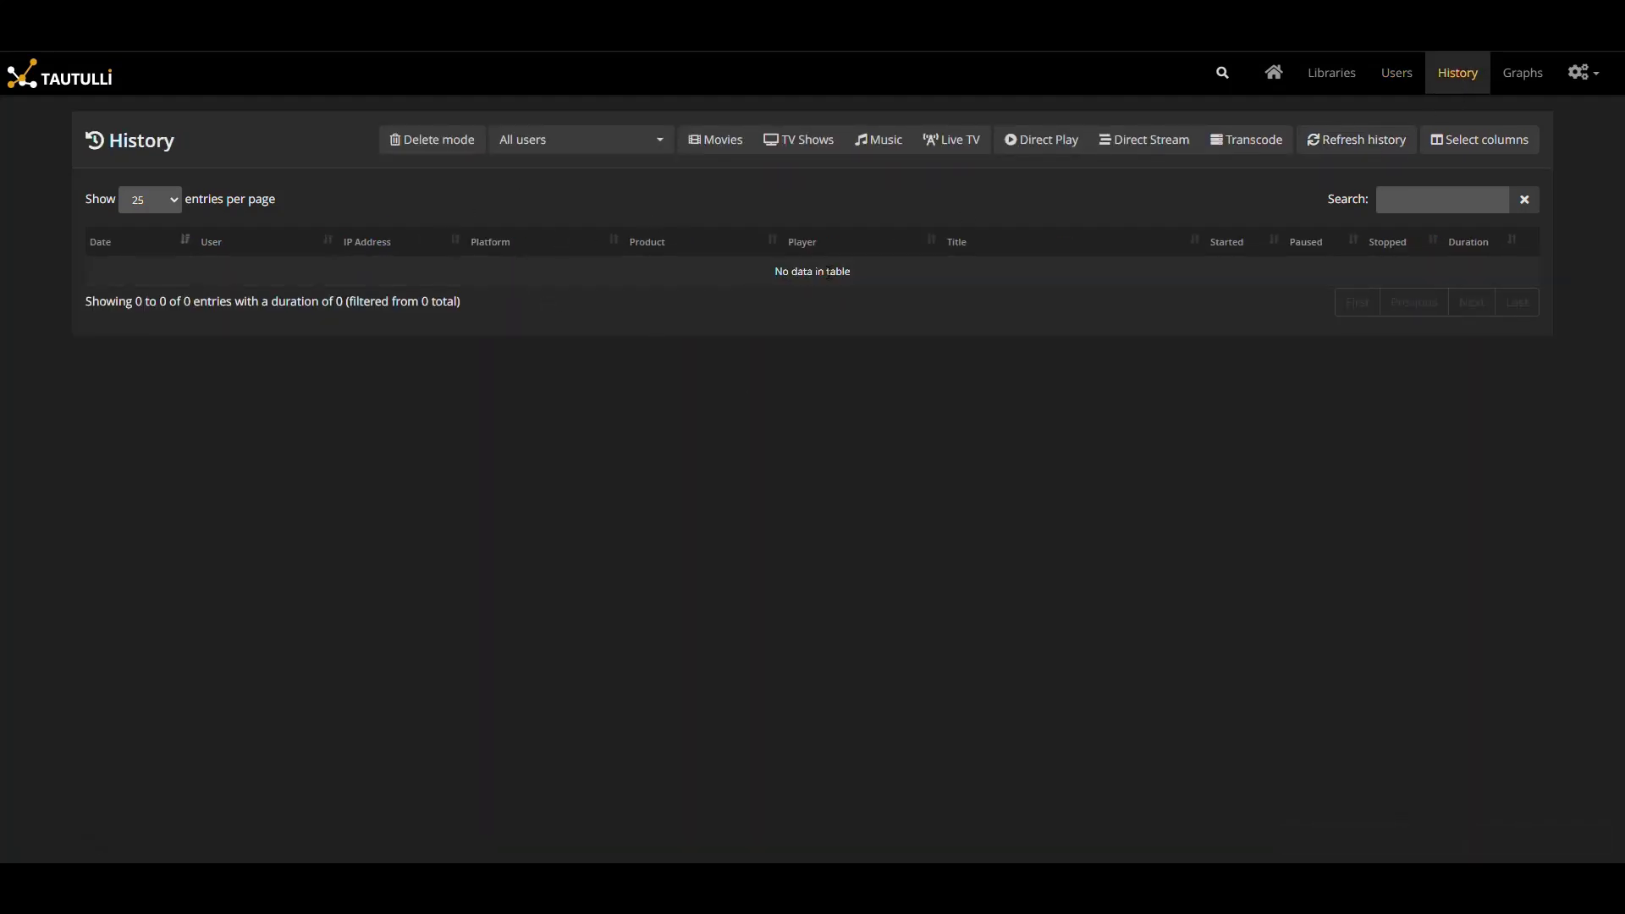
{"action": "left_click", "coordinate": [1507, 78]}
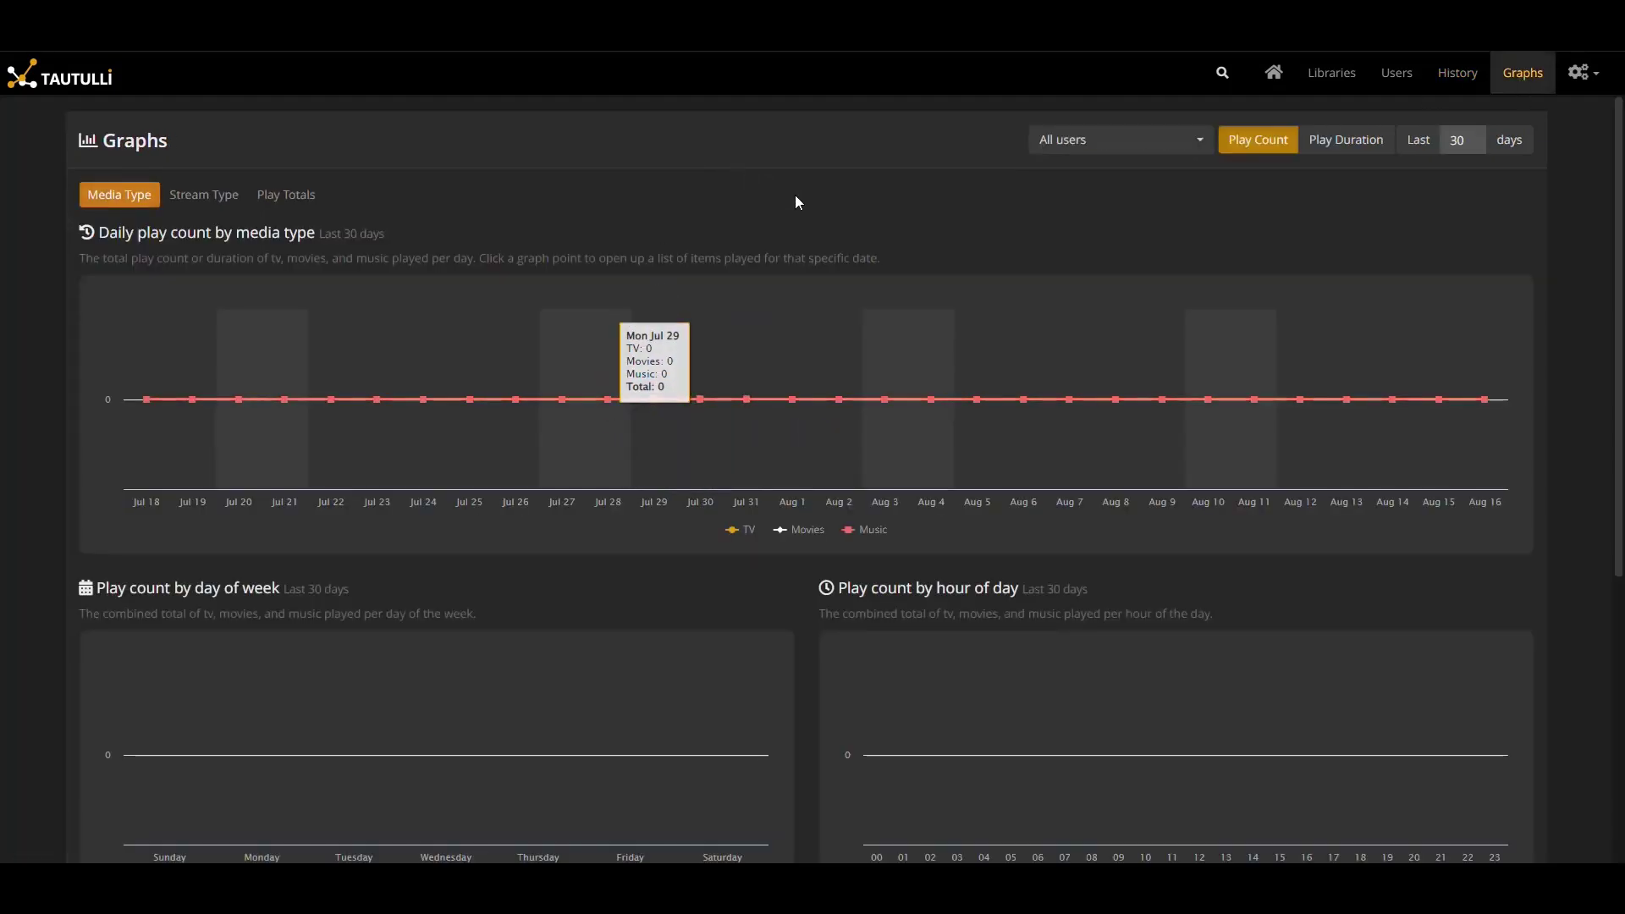
{"action": "scroll", "coordinate": [801, 306], "scroll_direction": "down", "scroll_amount": 5}
{"action": "scroll", "coordinate": [802, 306], "scroll_direction": "up", "scroll_amount": 5}
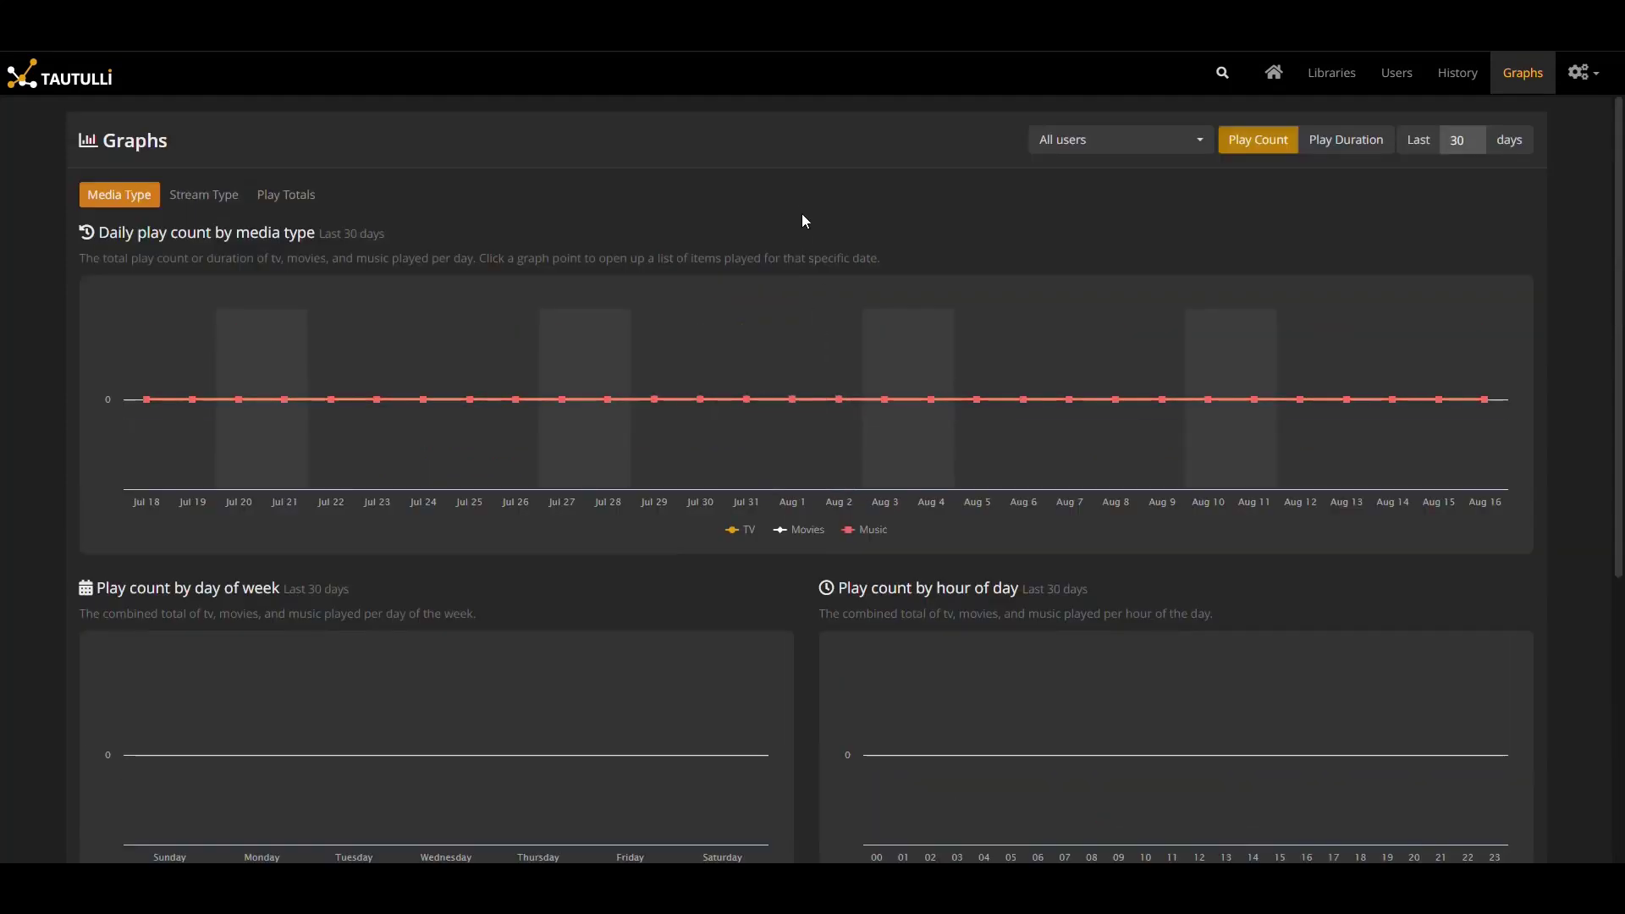
Open Tautulli's Settings and scroll through the General settings
{"action": "left_click", "coordinate": [1583, 73]}
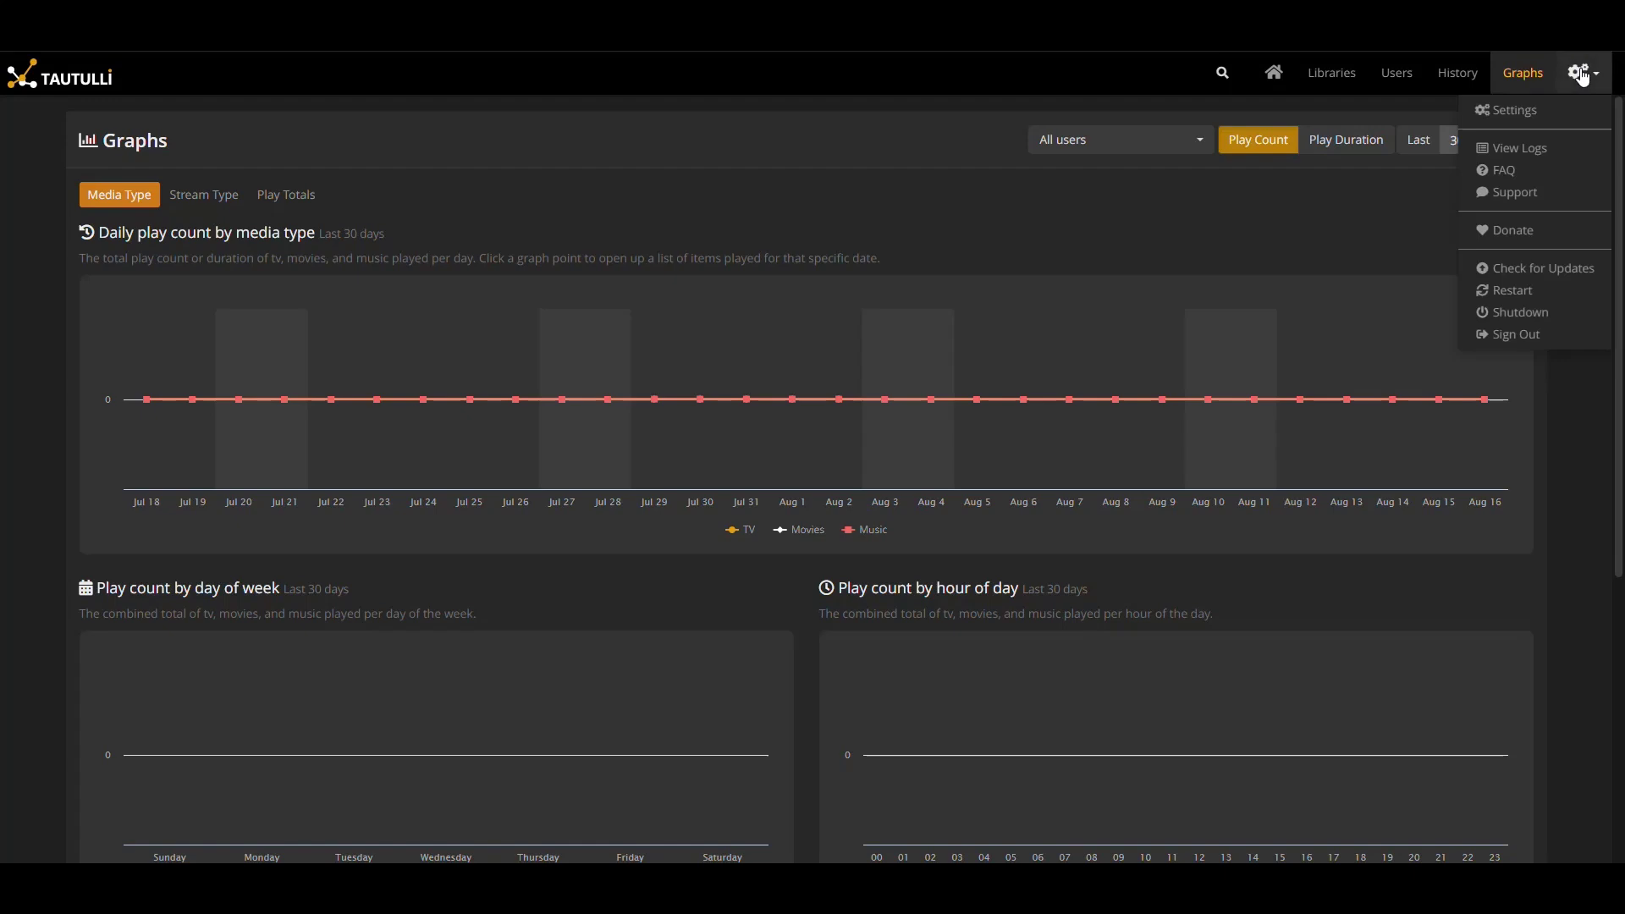
{"action": "left_click", "coordinate": [1538, 117]}
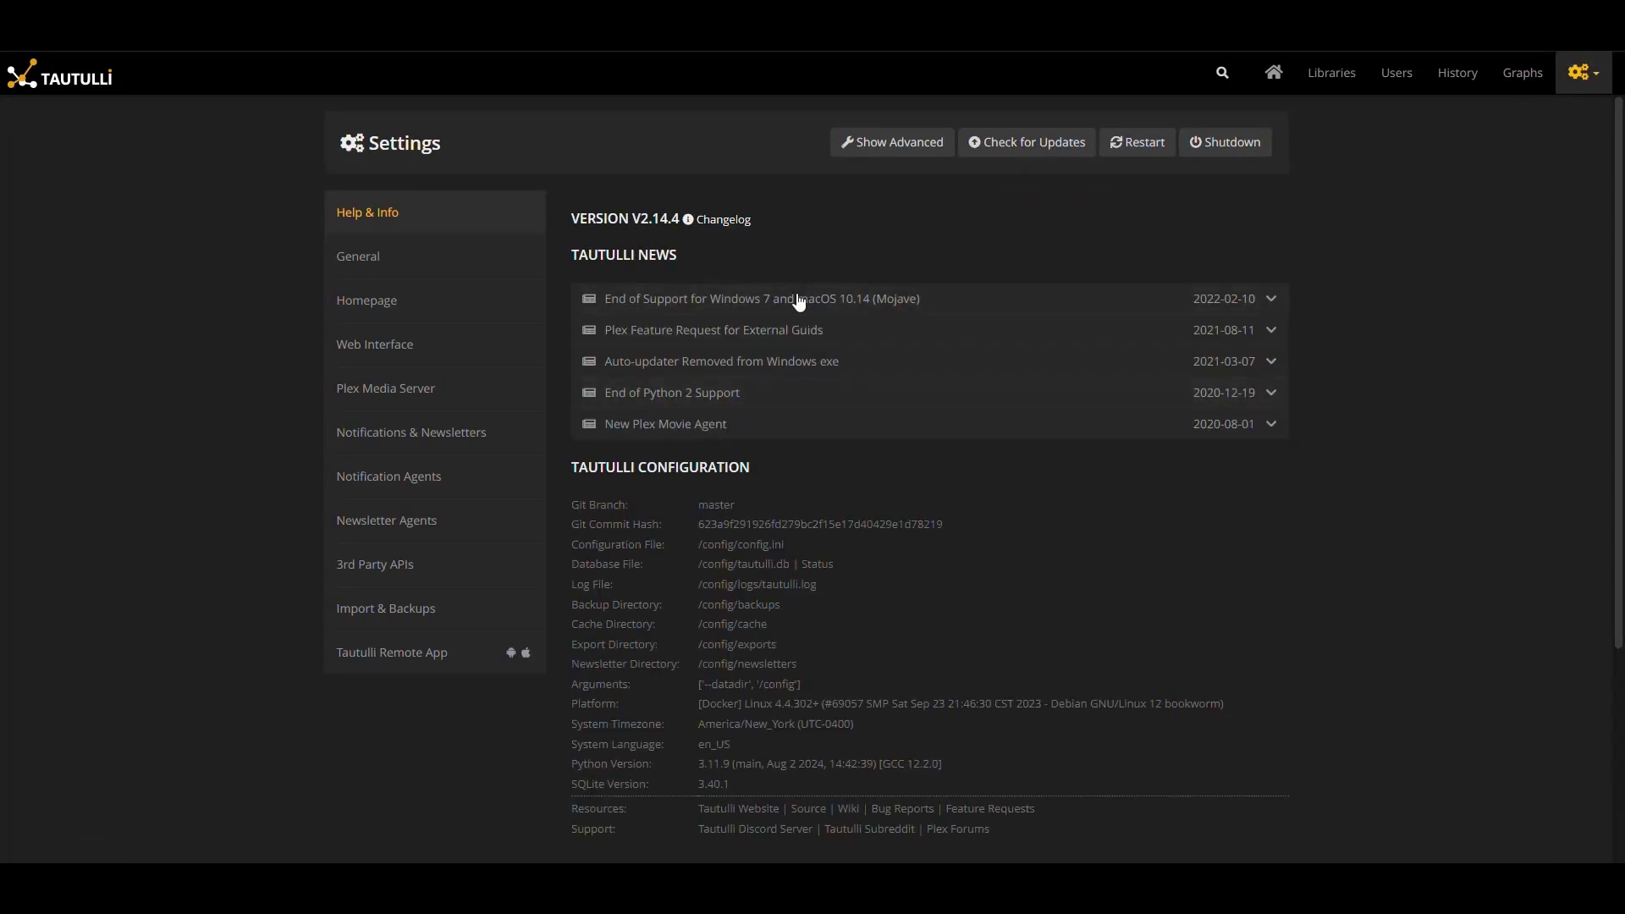
{"action": "left_click", "coordinate": [373, 259]}
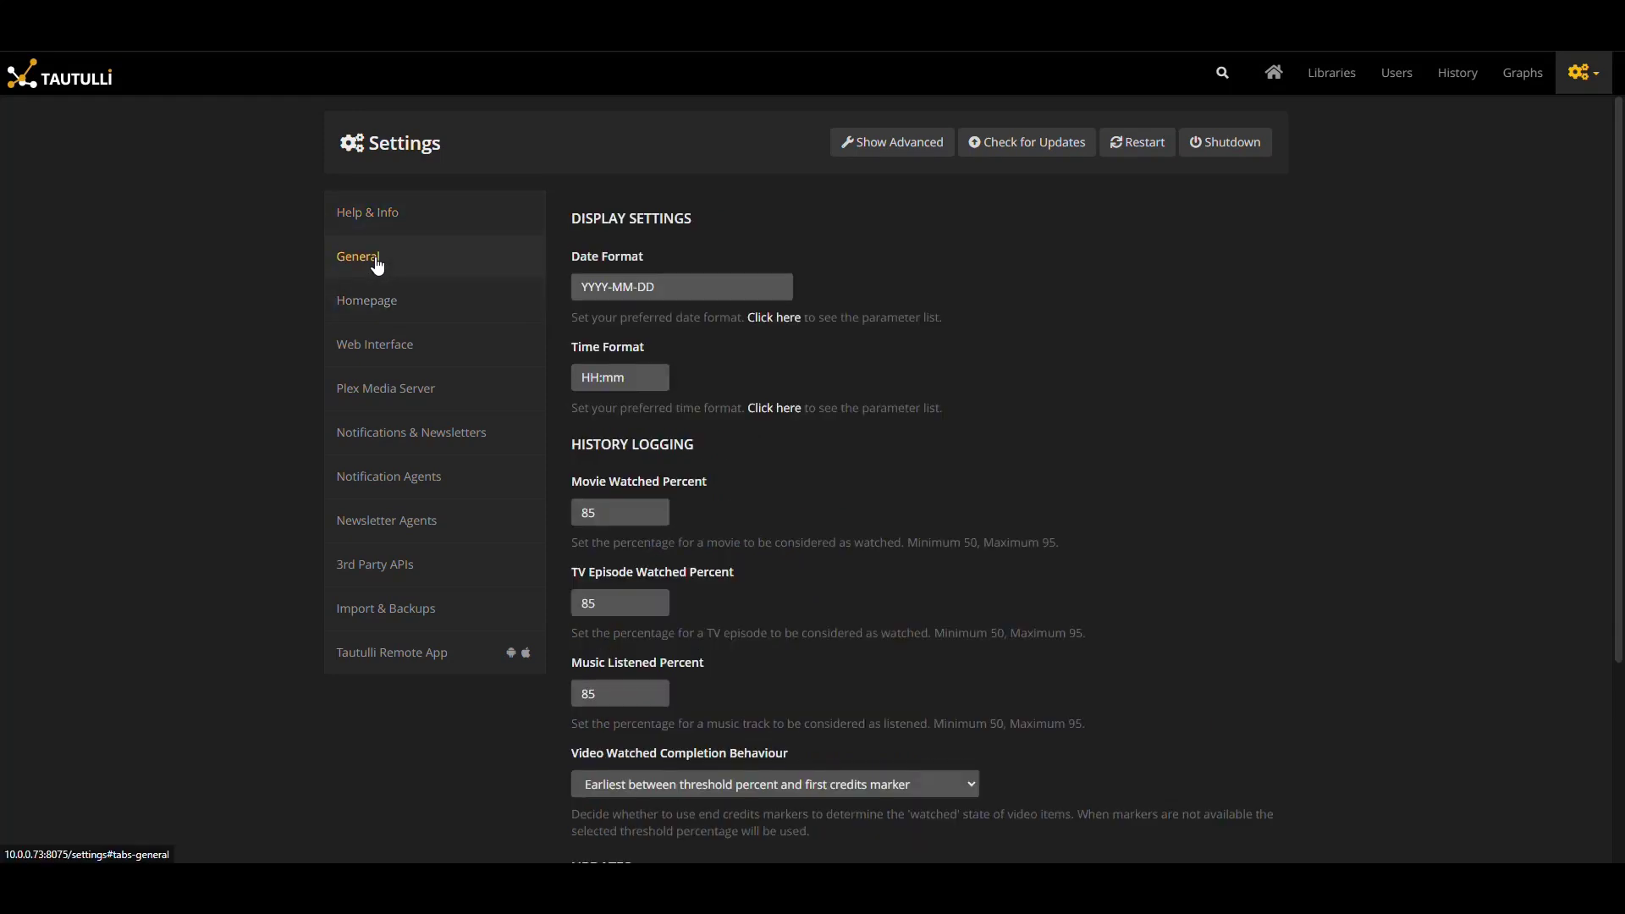
{"action": "scroll", "coordinate": [716, 319], "scroll_direction": "down", "scroll_amount": 1}
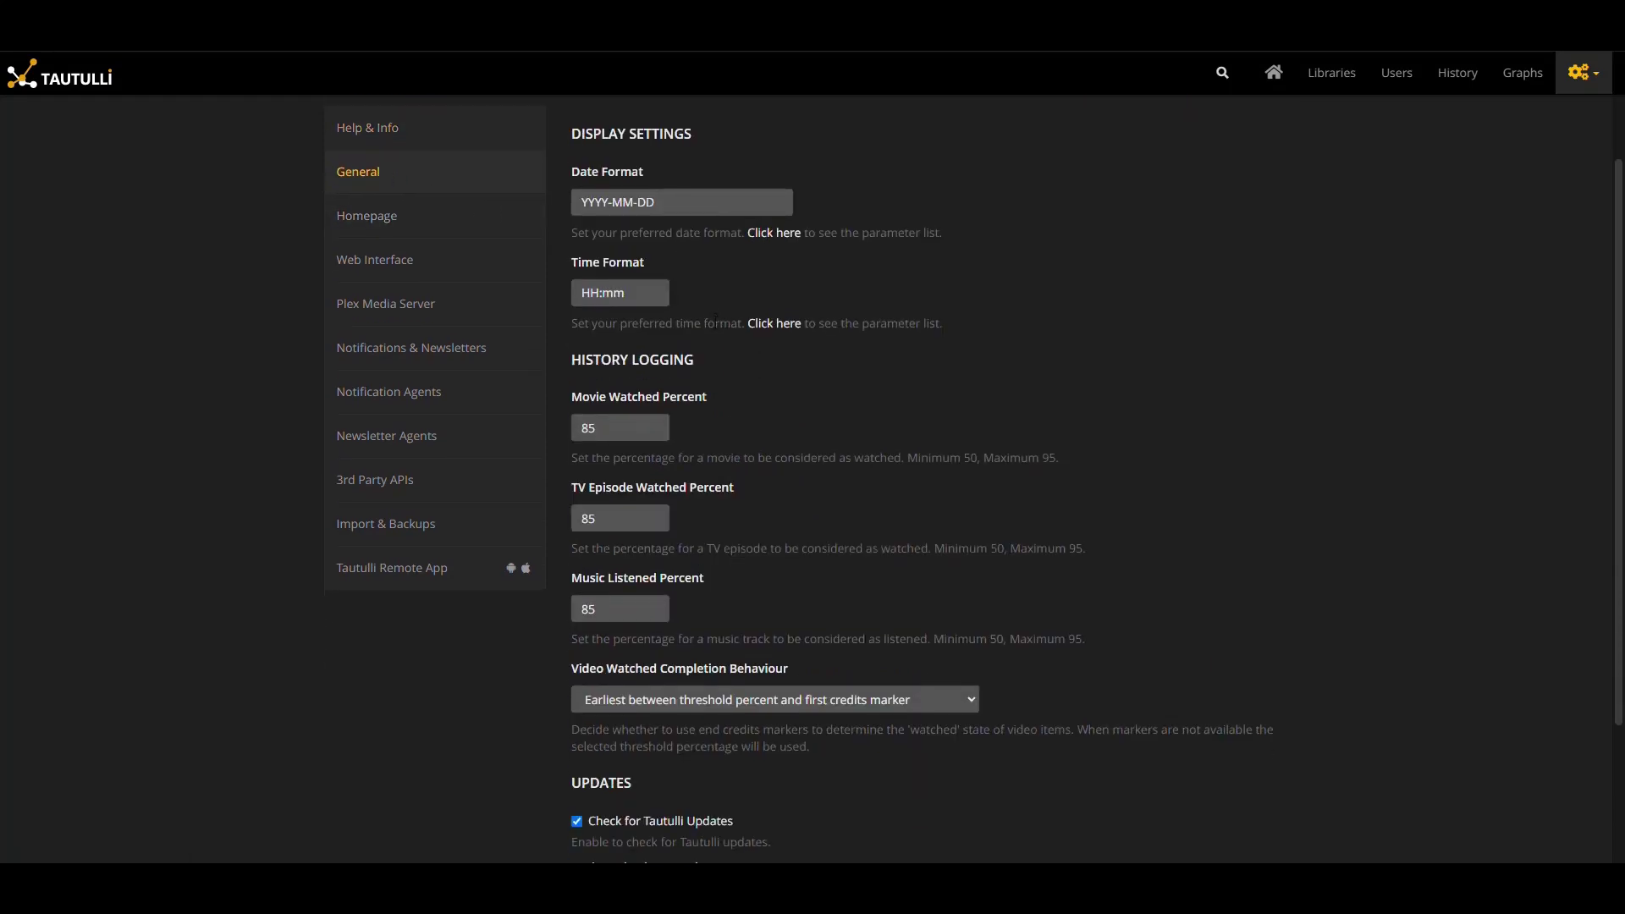
{"action": "scroll", "coordinate": [762, 339], "scroll_direction": "down", "scroll_amount": 2}
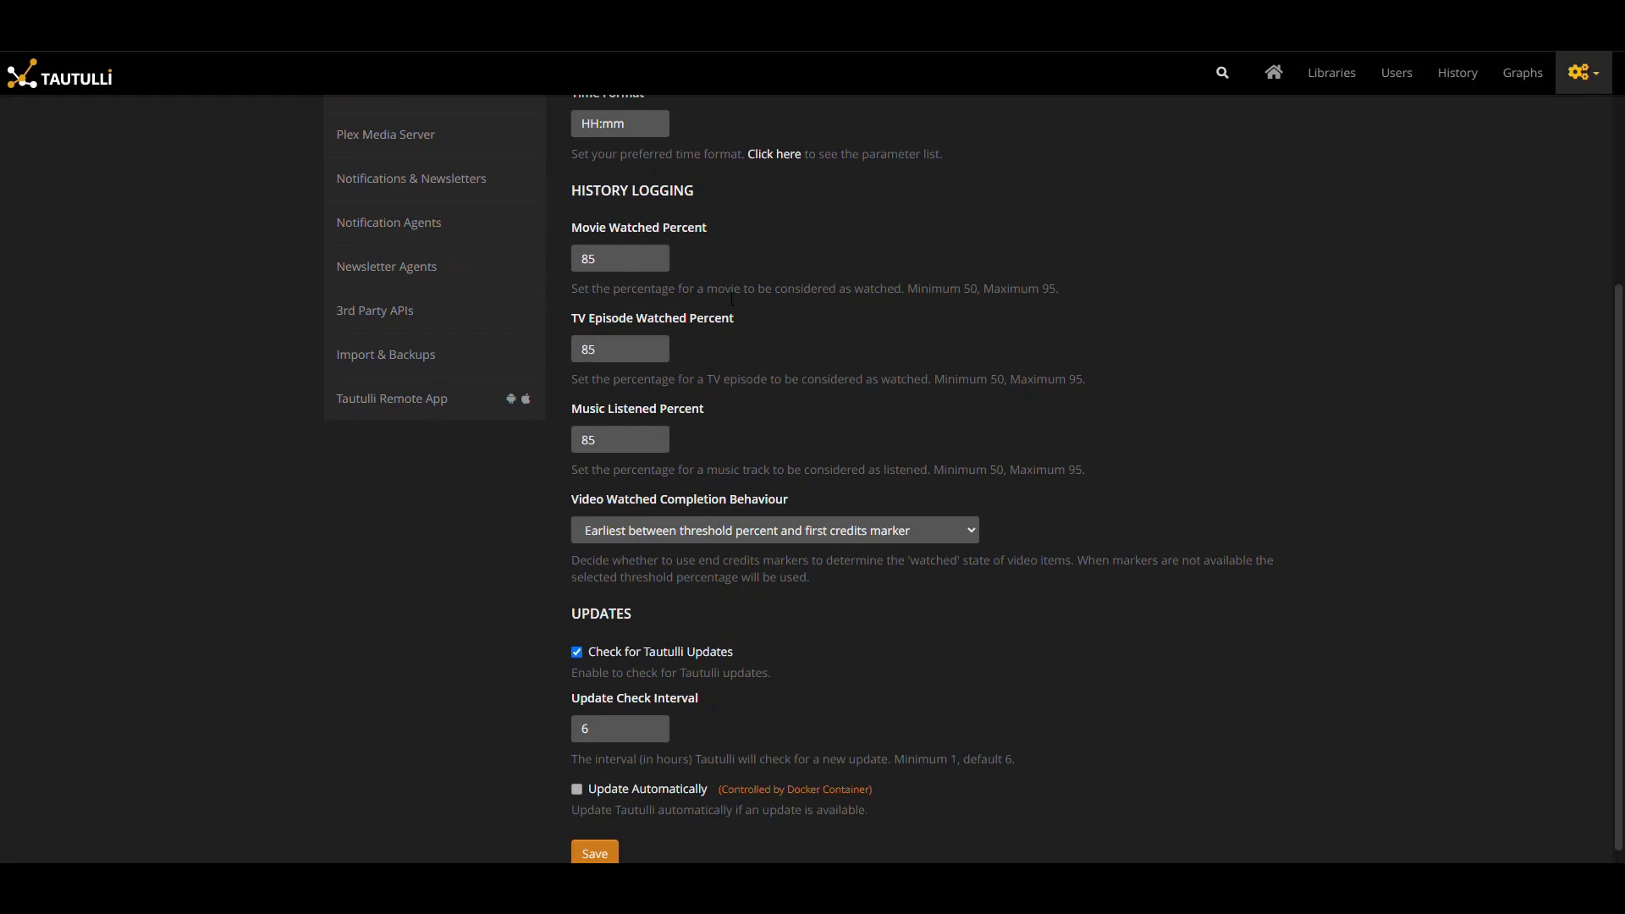
{"action": "scroll", "coordinate": [790, 423], "scroll_direction": "down", "scroll_amount": 1}
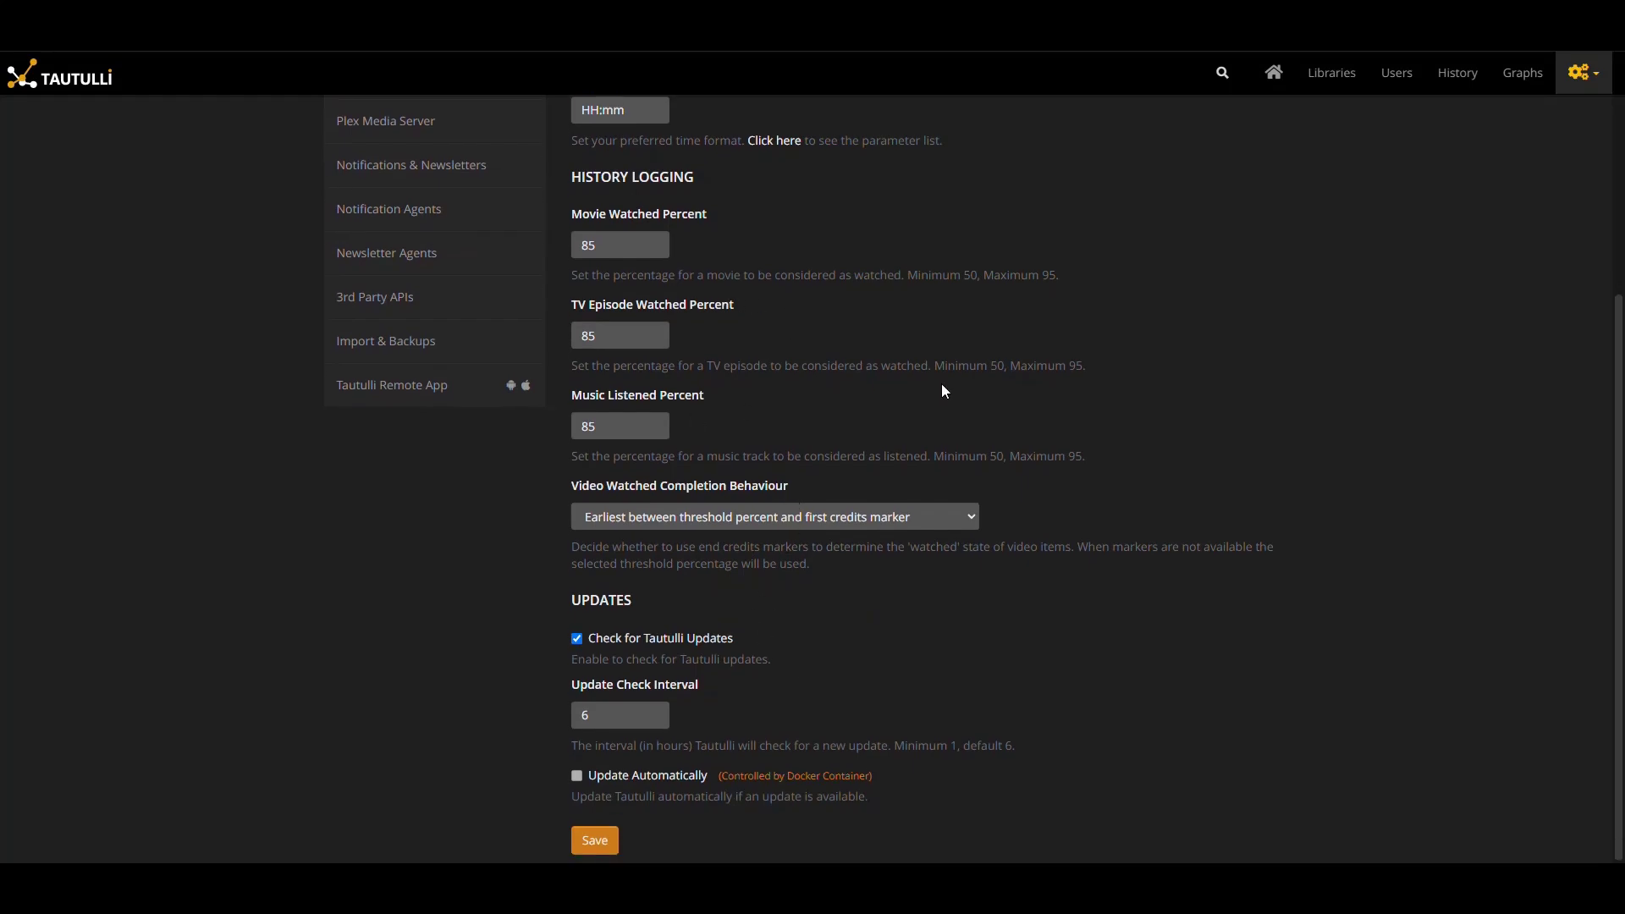
{"action": "left_click_drag", "start_coordinate": [1092, 371], "coordinate": [571, 140]}
{"action": "left_click", "coordinate": [878, 262]}
{"action": "scroll", "coordinate": [846, 418], "scroll_direction": "up", "scroll_amount": 3}
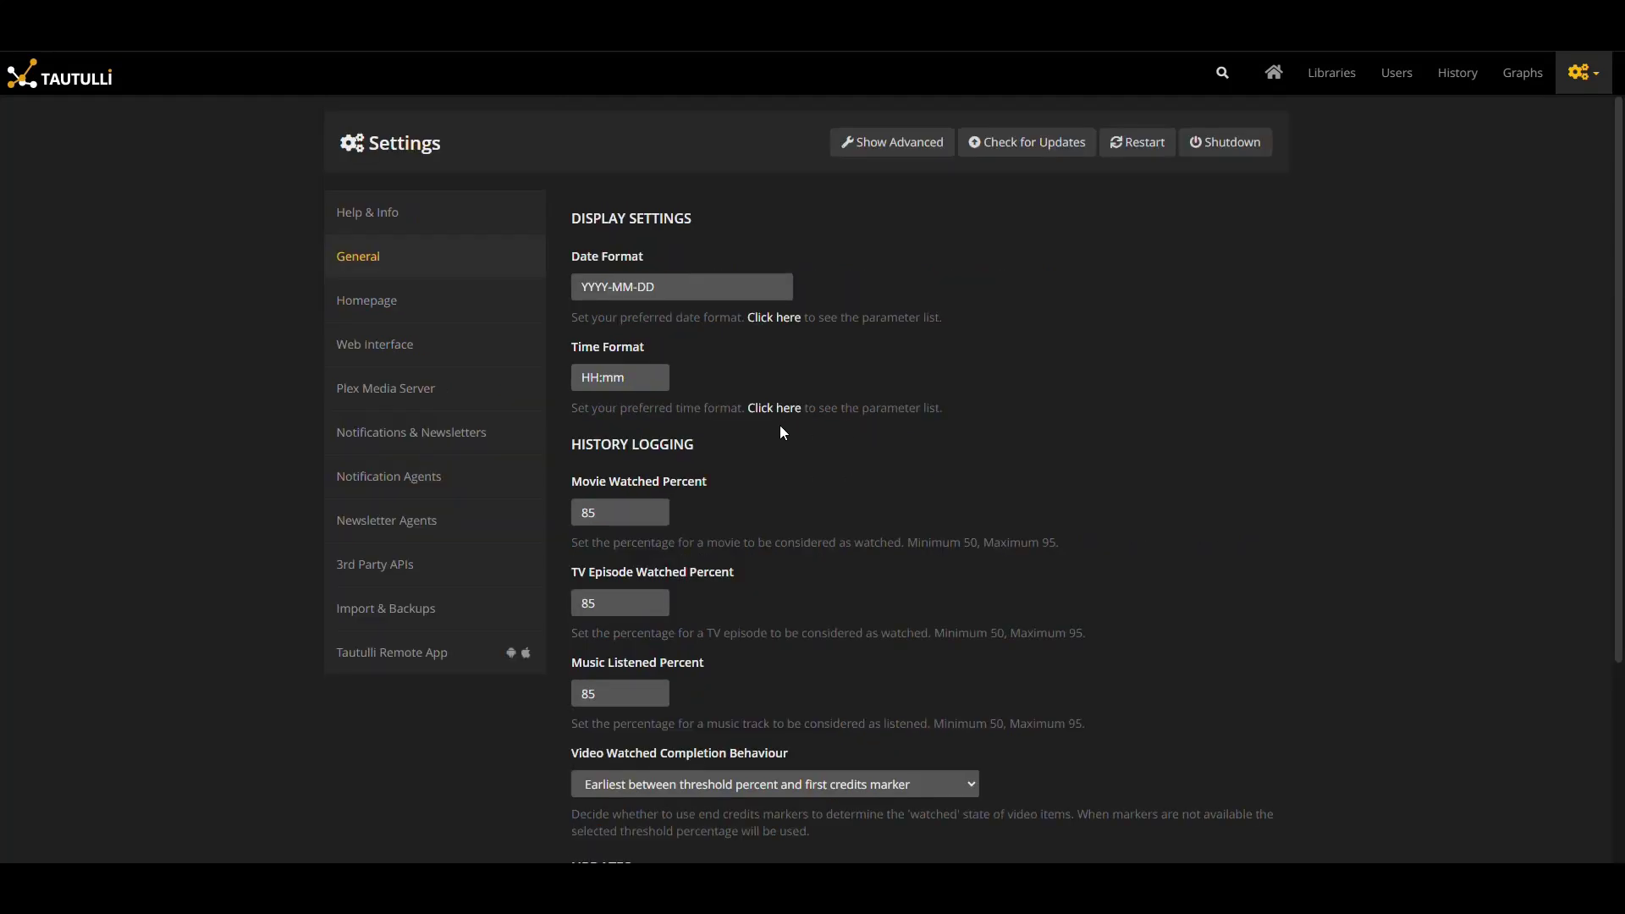
Scroll through the Homepage sections and statistics cards, then switch to Web Interface settings
{"action": "left_click", "coordinate": [385, 310]}
{"action": "scroll", "coordinate": [762, 339], "scroll_direction": "down", "scroll_amount": 2}
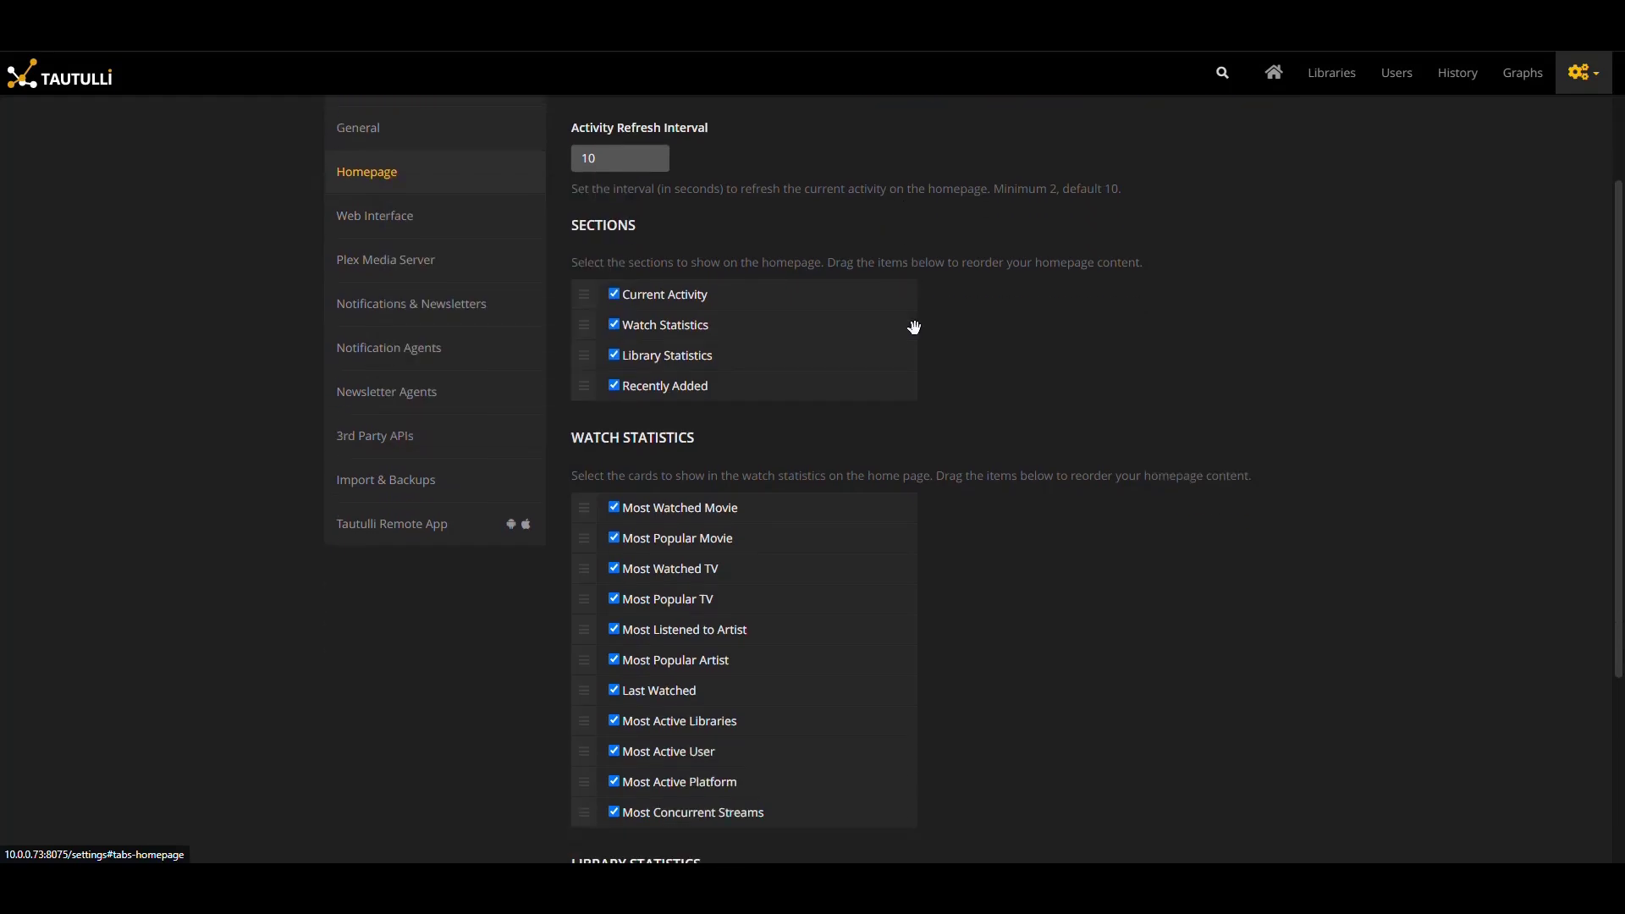
{"action": "scroll", "coordinate": [769, 529], "scroll_direction": "down", "scroll_amount": 3}
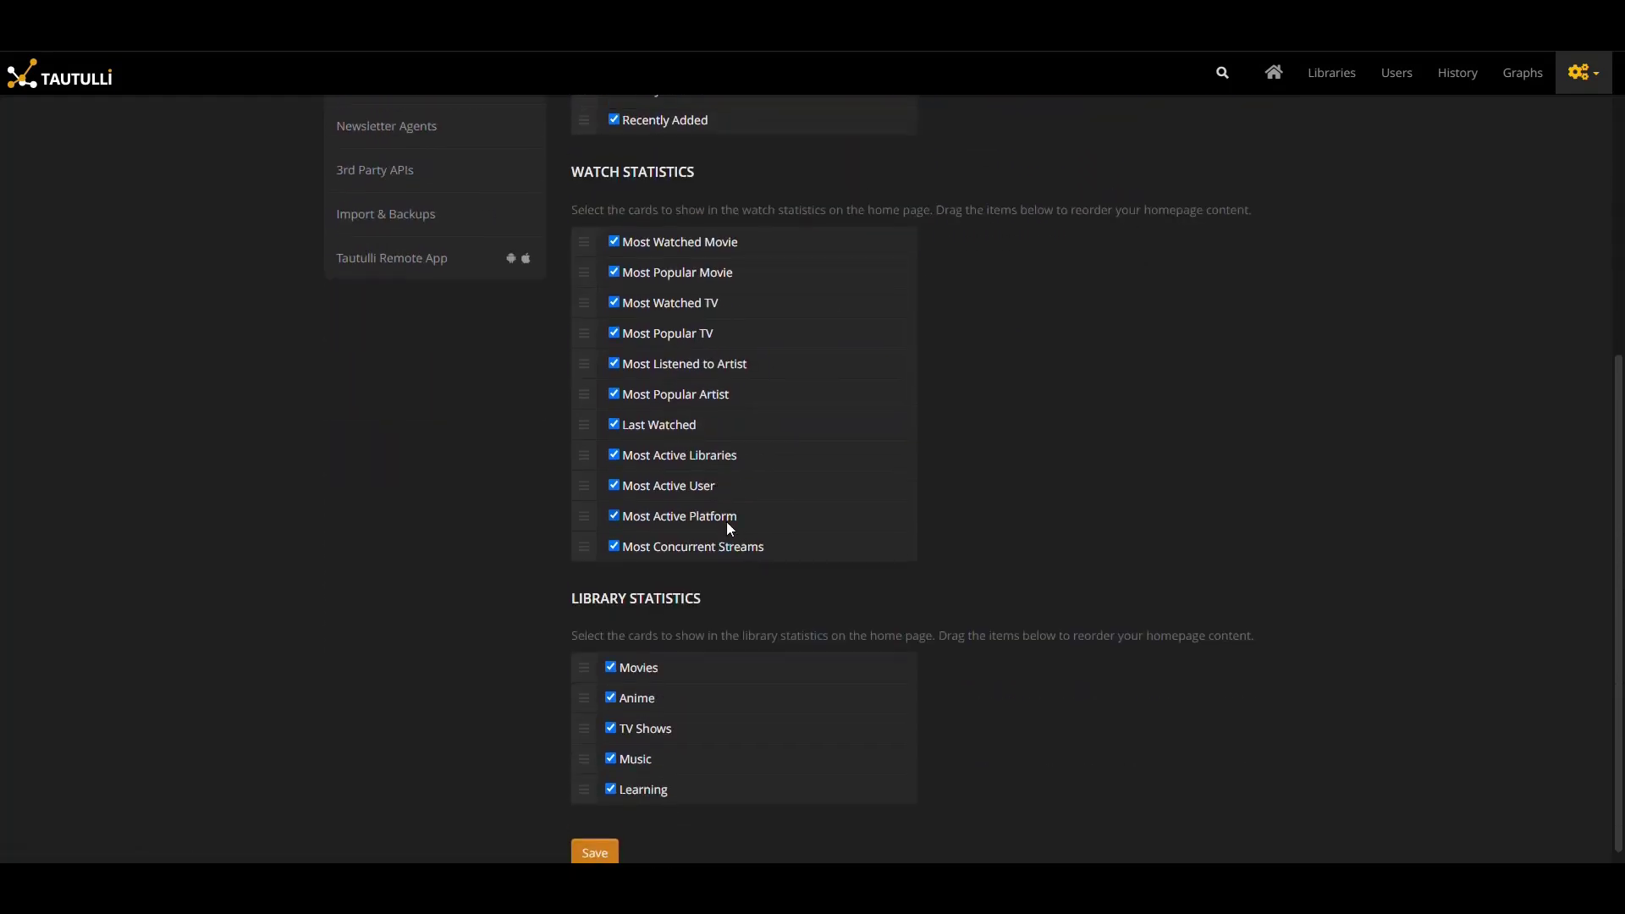
{"action": "scroll", "coordinate": [726, 526], "scroll_direction": "up", "scroll_amount": 5}
{"action": "left_click", "coordinate": [385, 345]}
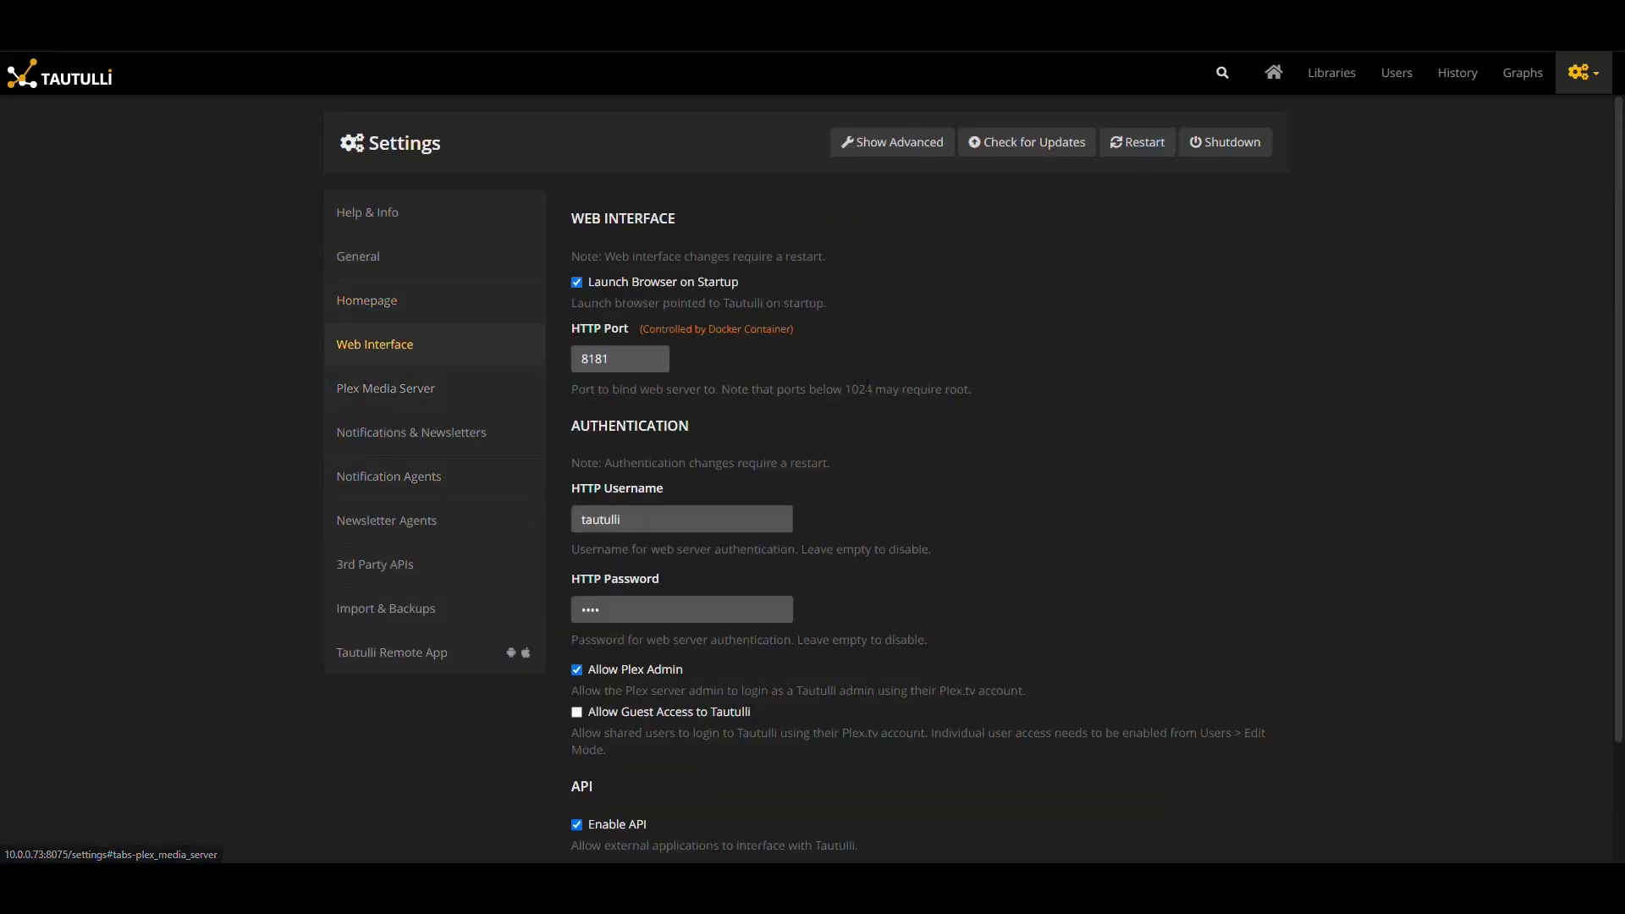
Review the Web Interface settings, briefly reveal and re-mask the API key, then go to Notifications & Newsletters
{"action": "scroll", "coordinate": [890, 353], "scroll_direction": "down", "scroll_amount": 2}
{"action": "scroll", "coordinate": [846, 364], "scroll_direction": "up", "scroll_amount": 1}
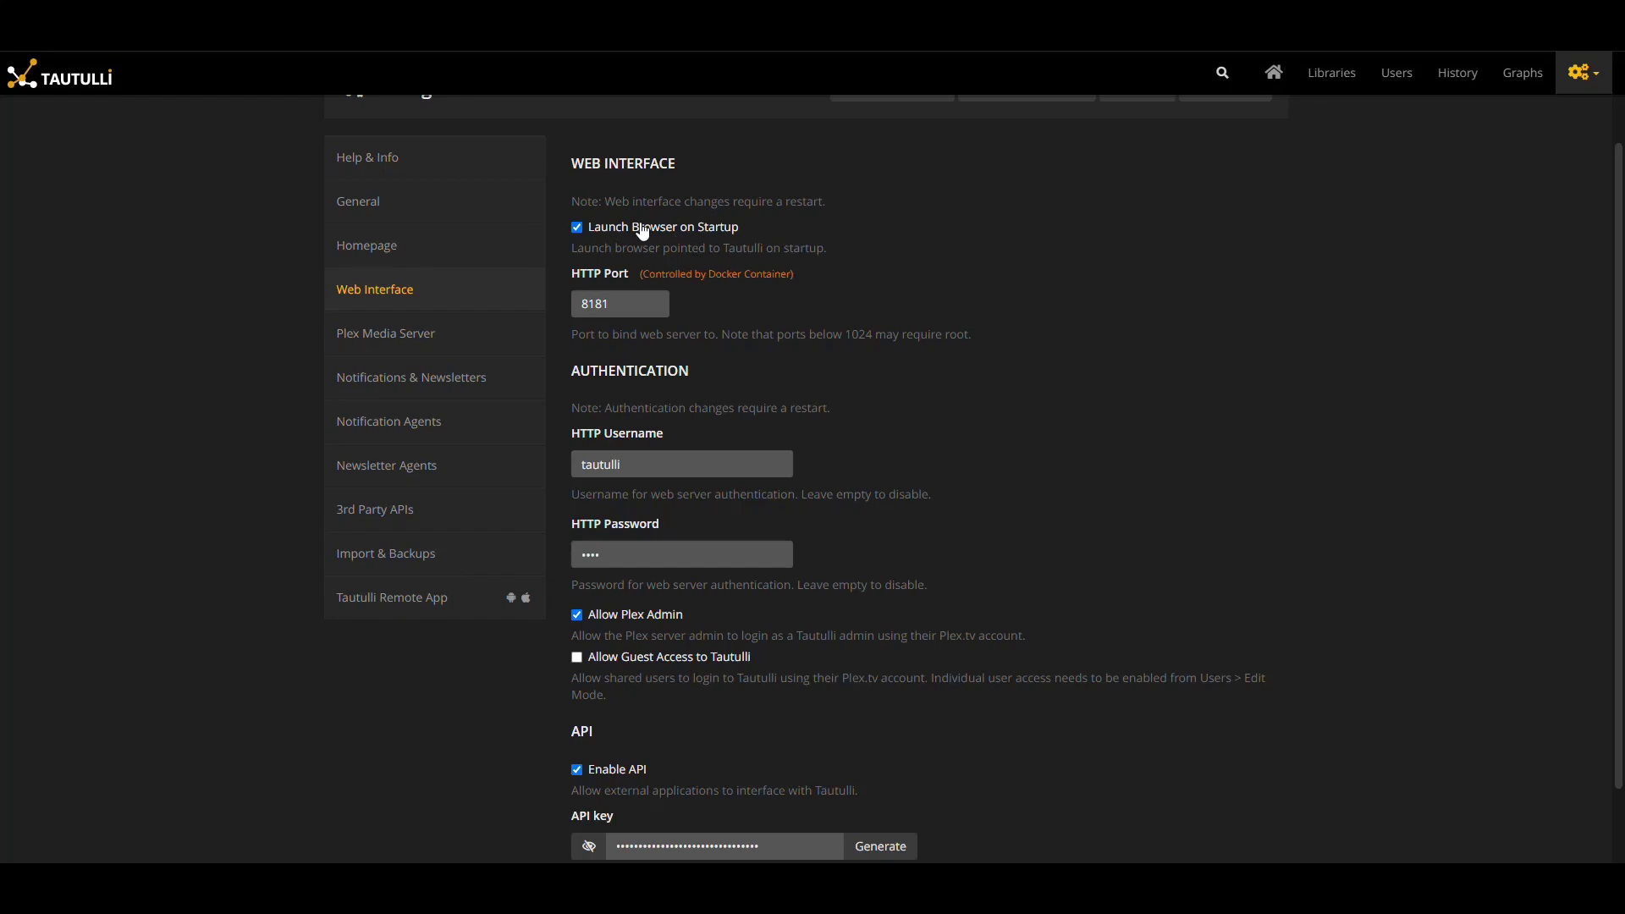
{"action": "scroll", "coordinate": [930, 321], "scroll_direction": "down", "scroll_amount": 1}
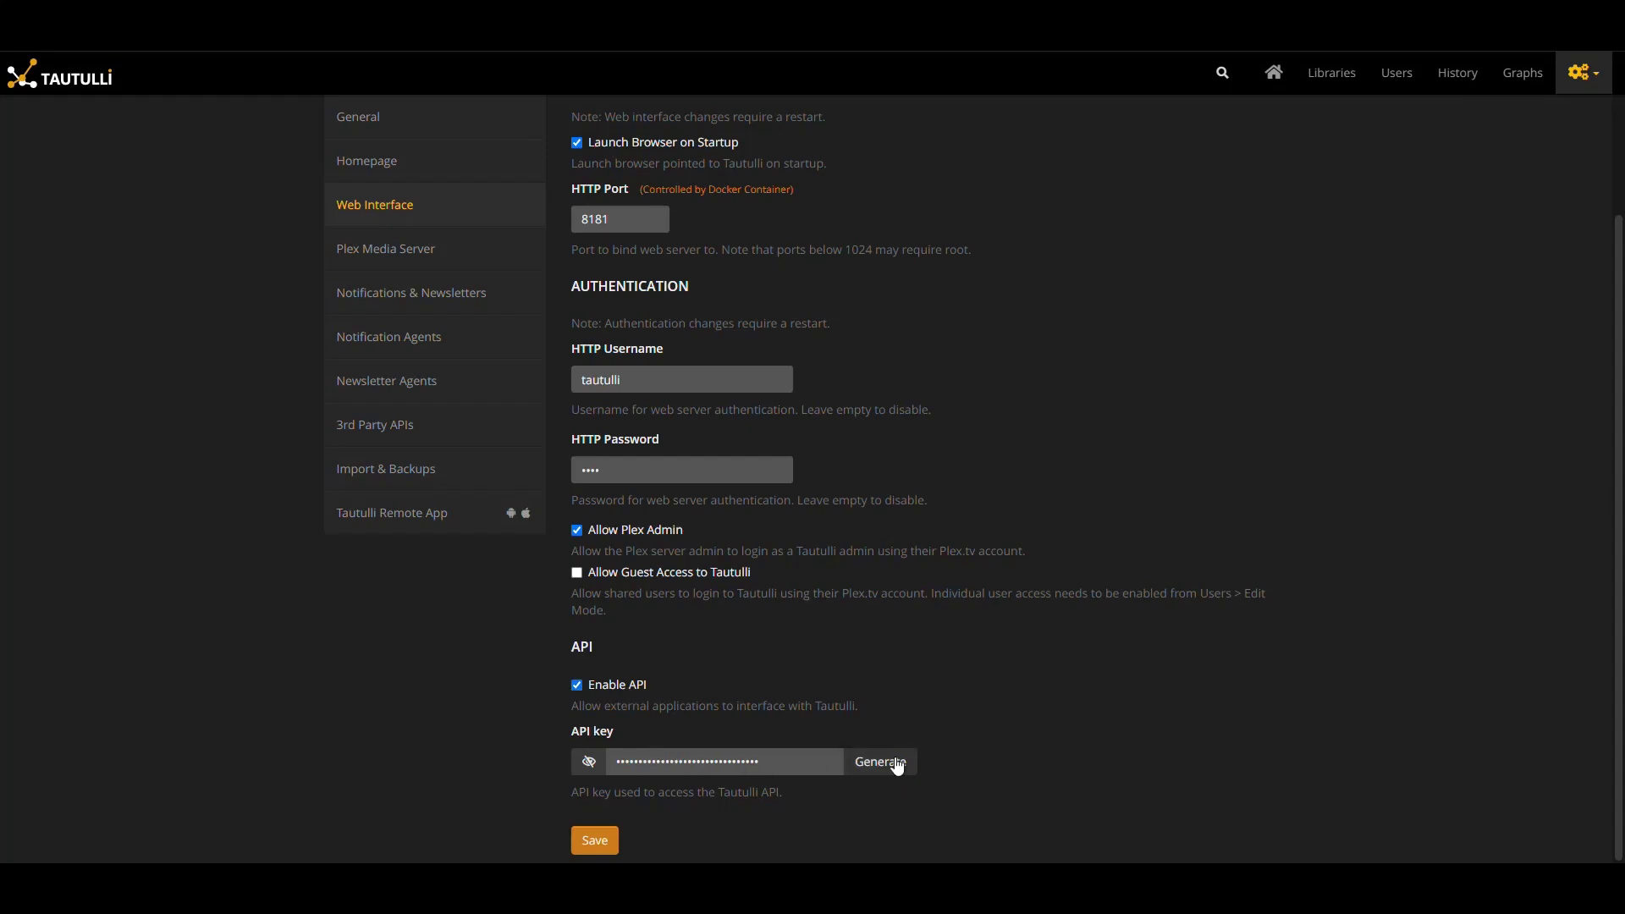
{"action": "left_click", "coordinate": [590, 763]}
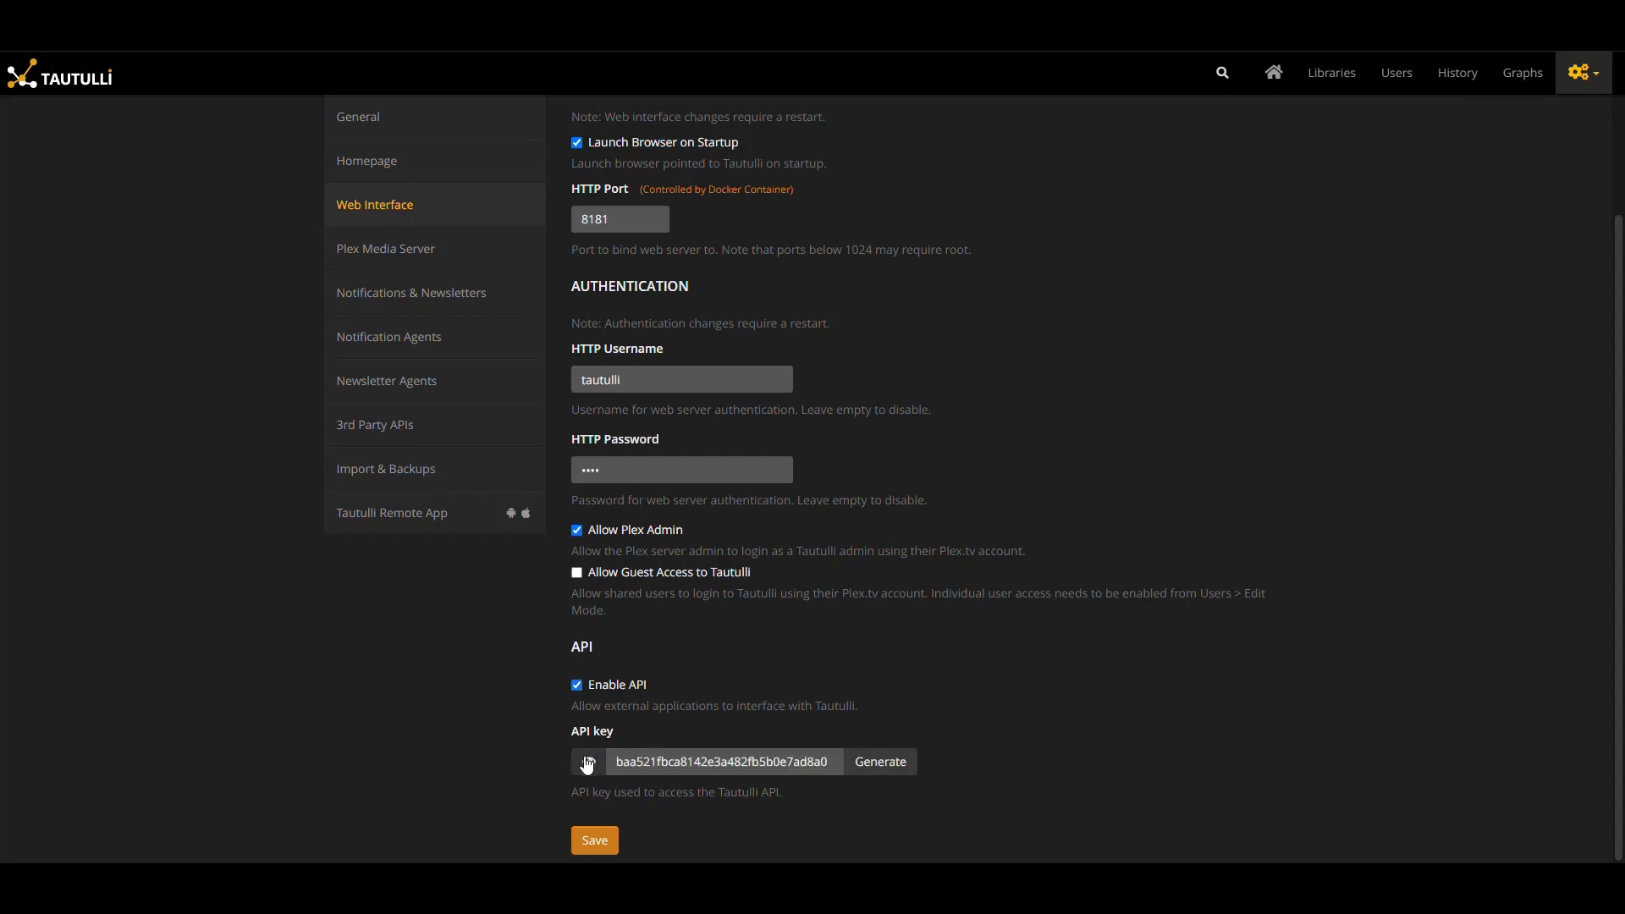
{"action": "left_click", "coordinate": [590, 762]}
{"action": "left_click", "coordinate": [385, 248]}
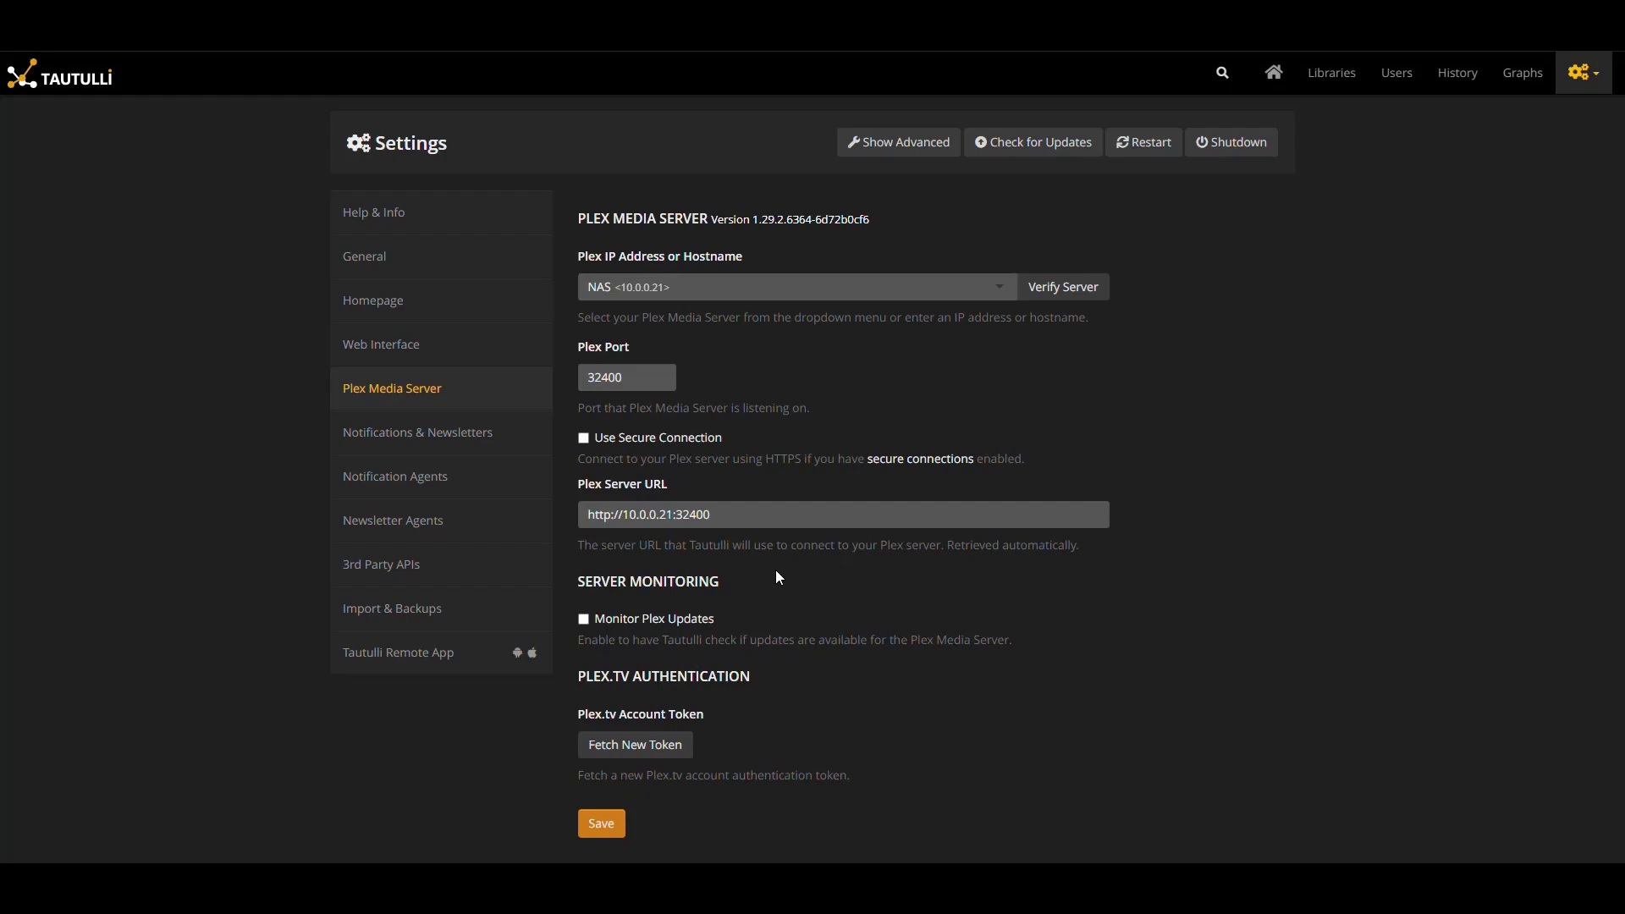
{"action": "left_click", "coordinate": [443, 437]}
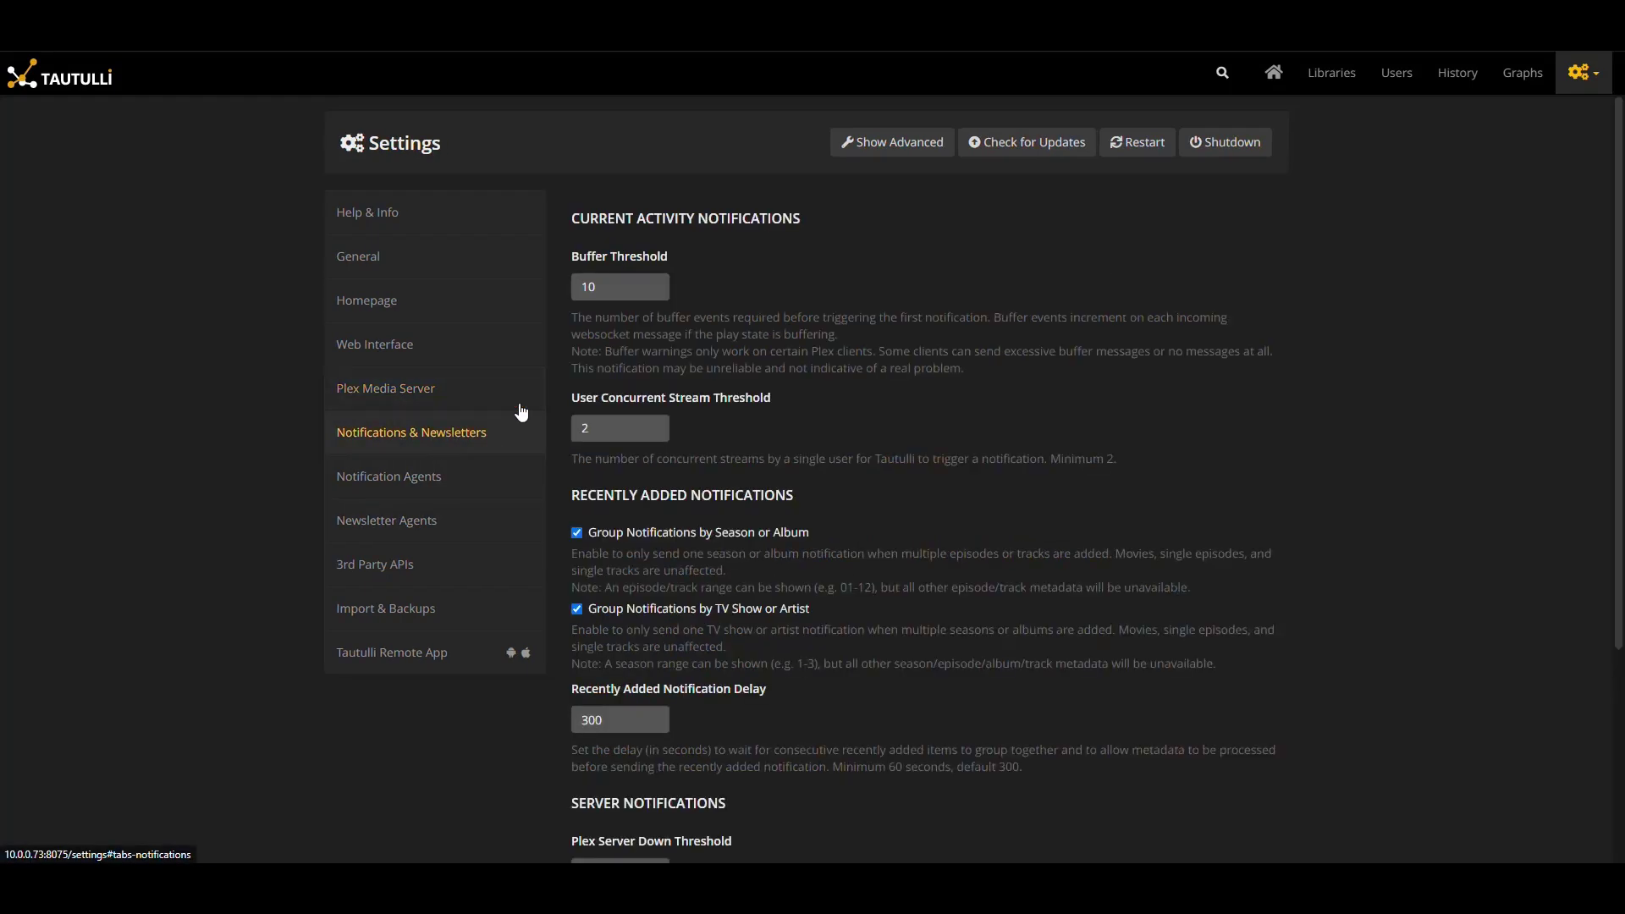
Browse the list of available notification agents and close it without adding one
{"action": "scroll", "coordinate": [1032, 357], "scroll_direction": "down", "scroll_amount": 3}
{"action": "scroll", "coordinate": [728, 494], "scroll_direction": "up", "scroll_amount": 3}
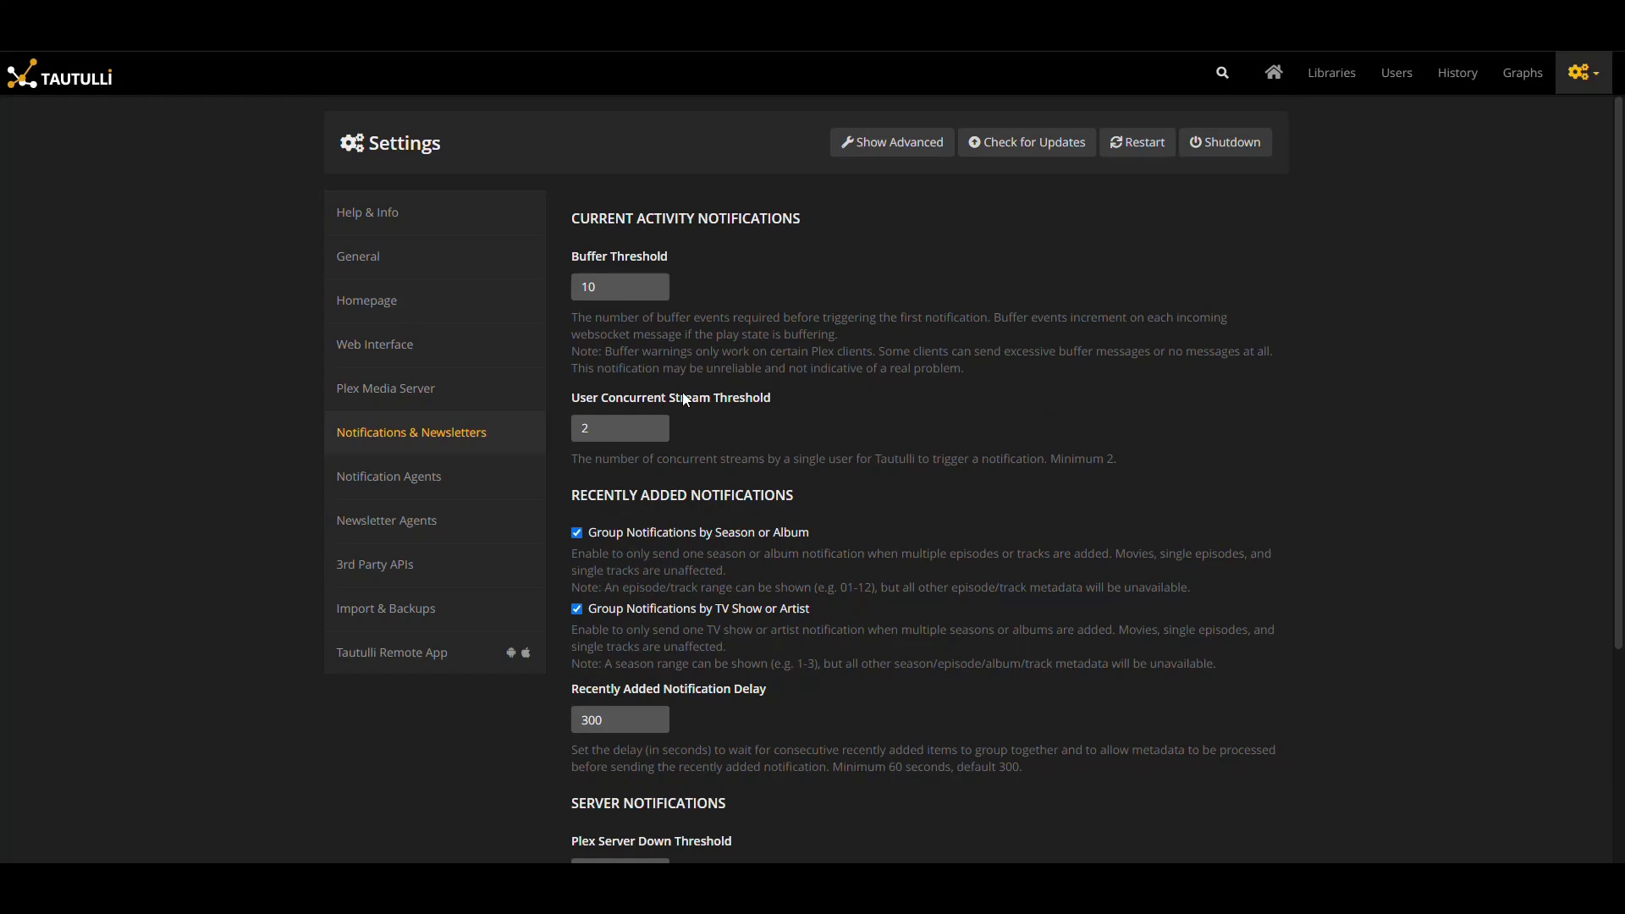
{"action": "scroll", "coordinate": [508, 381], "scroll_direction": "down", "scroll_amount": 1}
{"action": "left_click", "coordinate": [436, 369]}
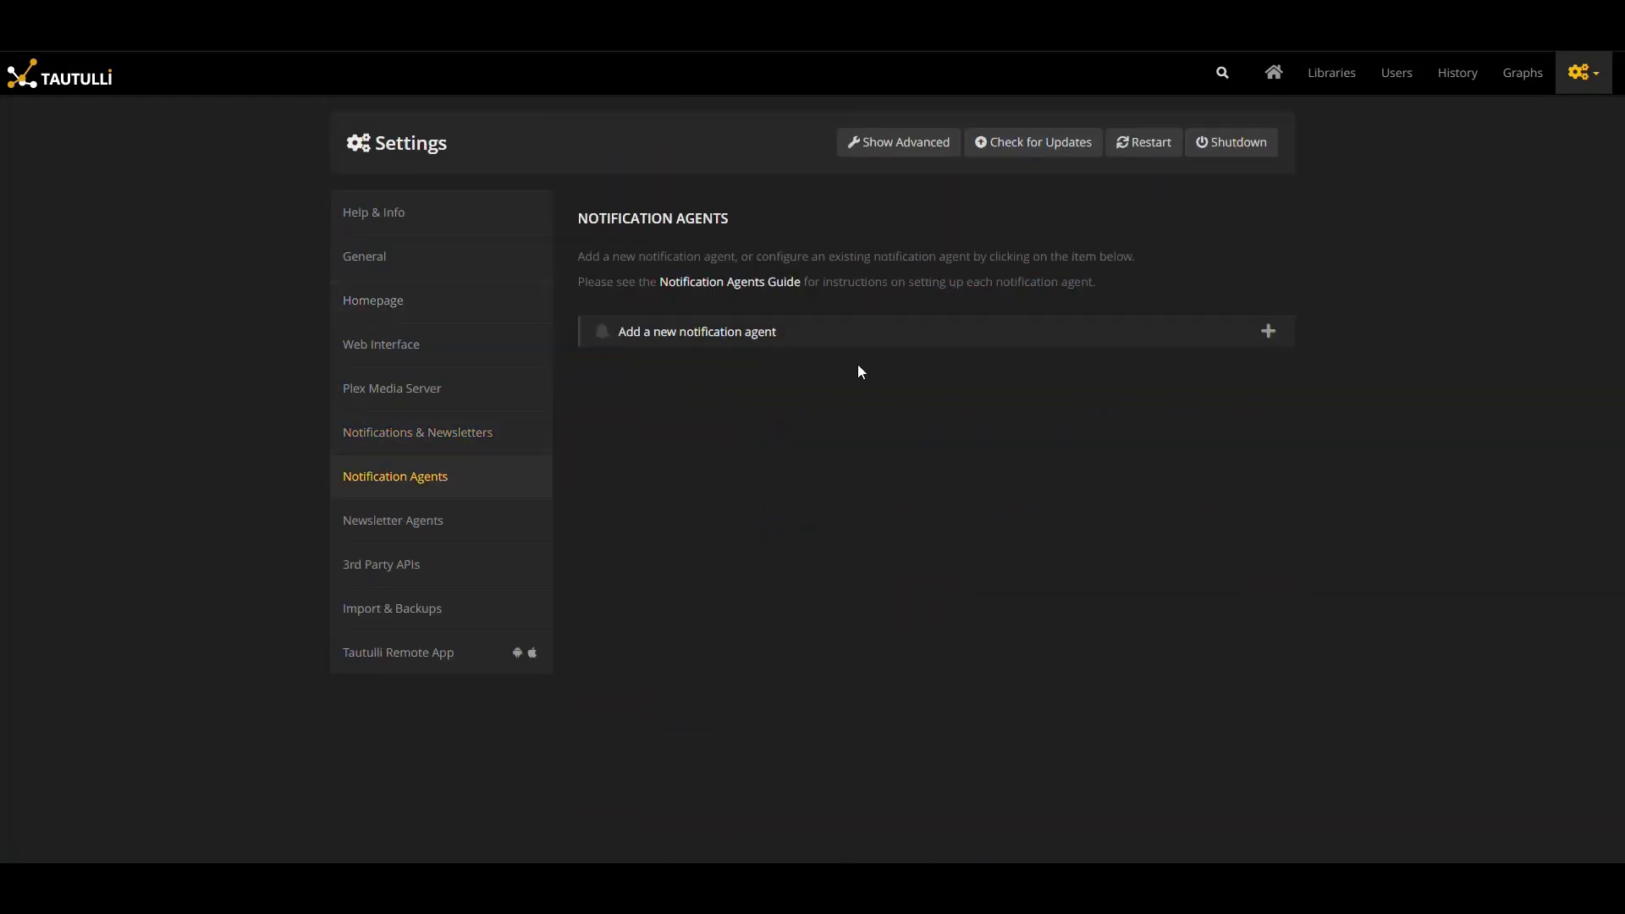
{"action": "left_click", "coordinate": [1277, 341]}
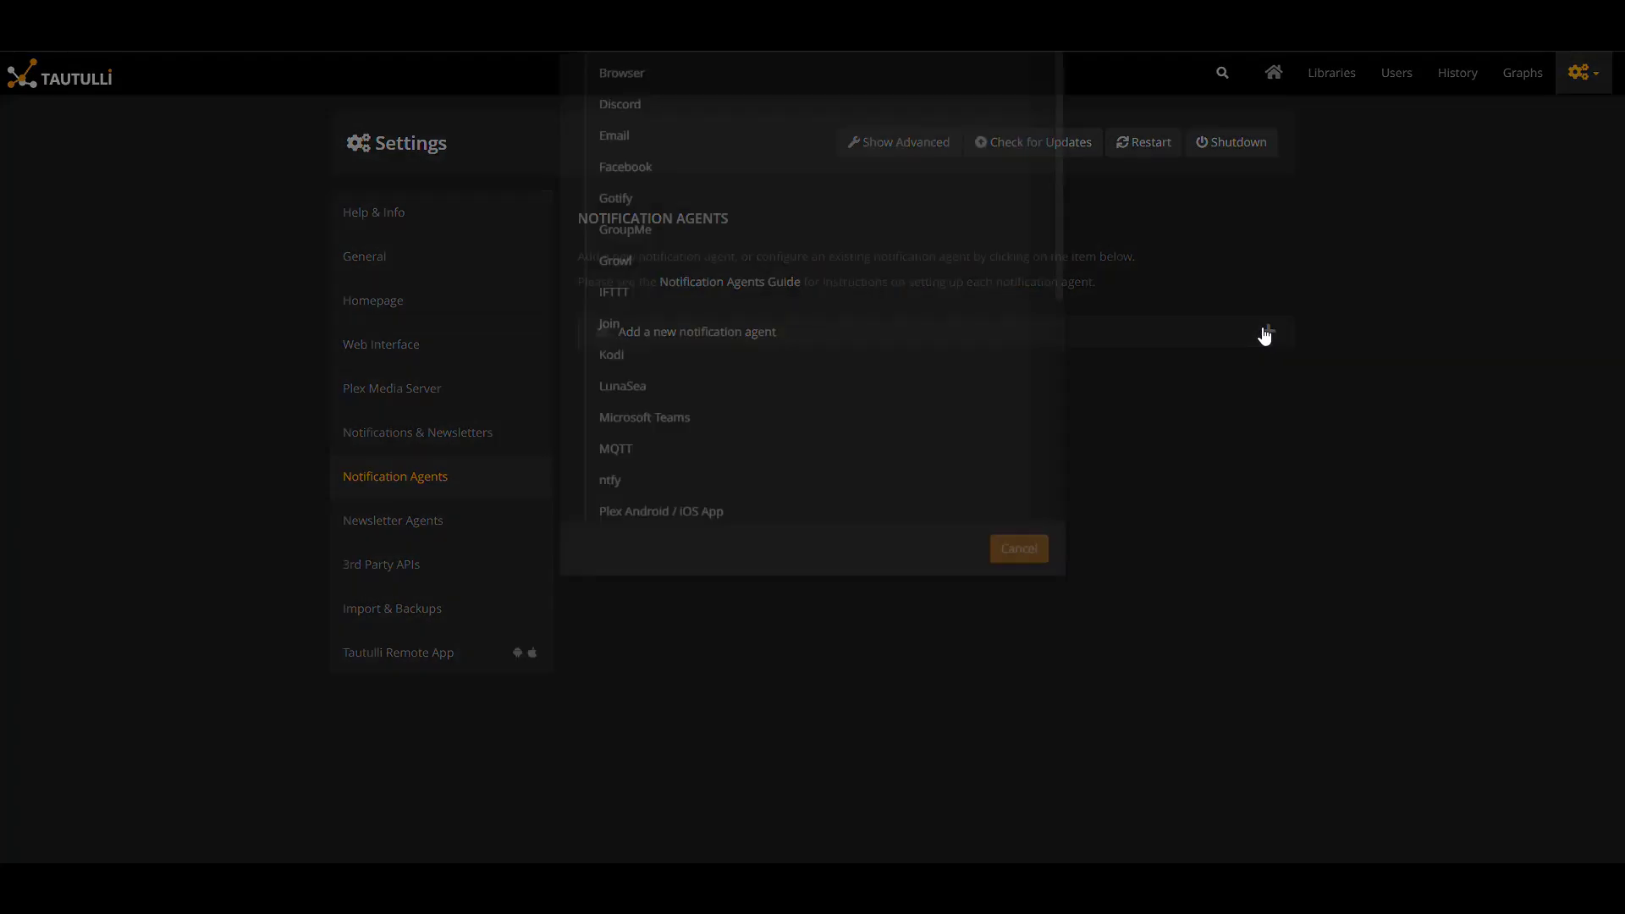
{"action": "scroll", "coordinate": [825, 376], "scroll_direction": "down", "scroll_amount": 5}
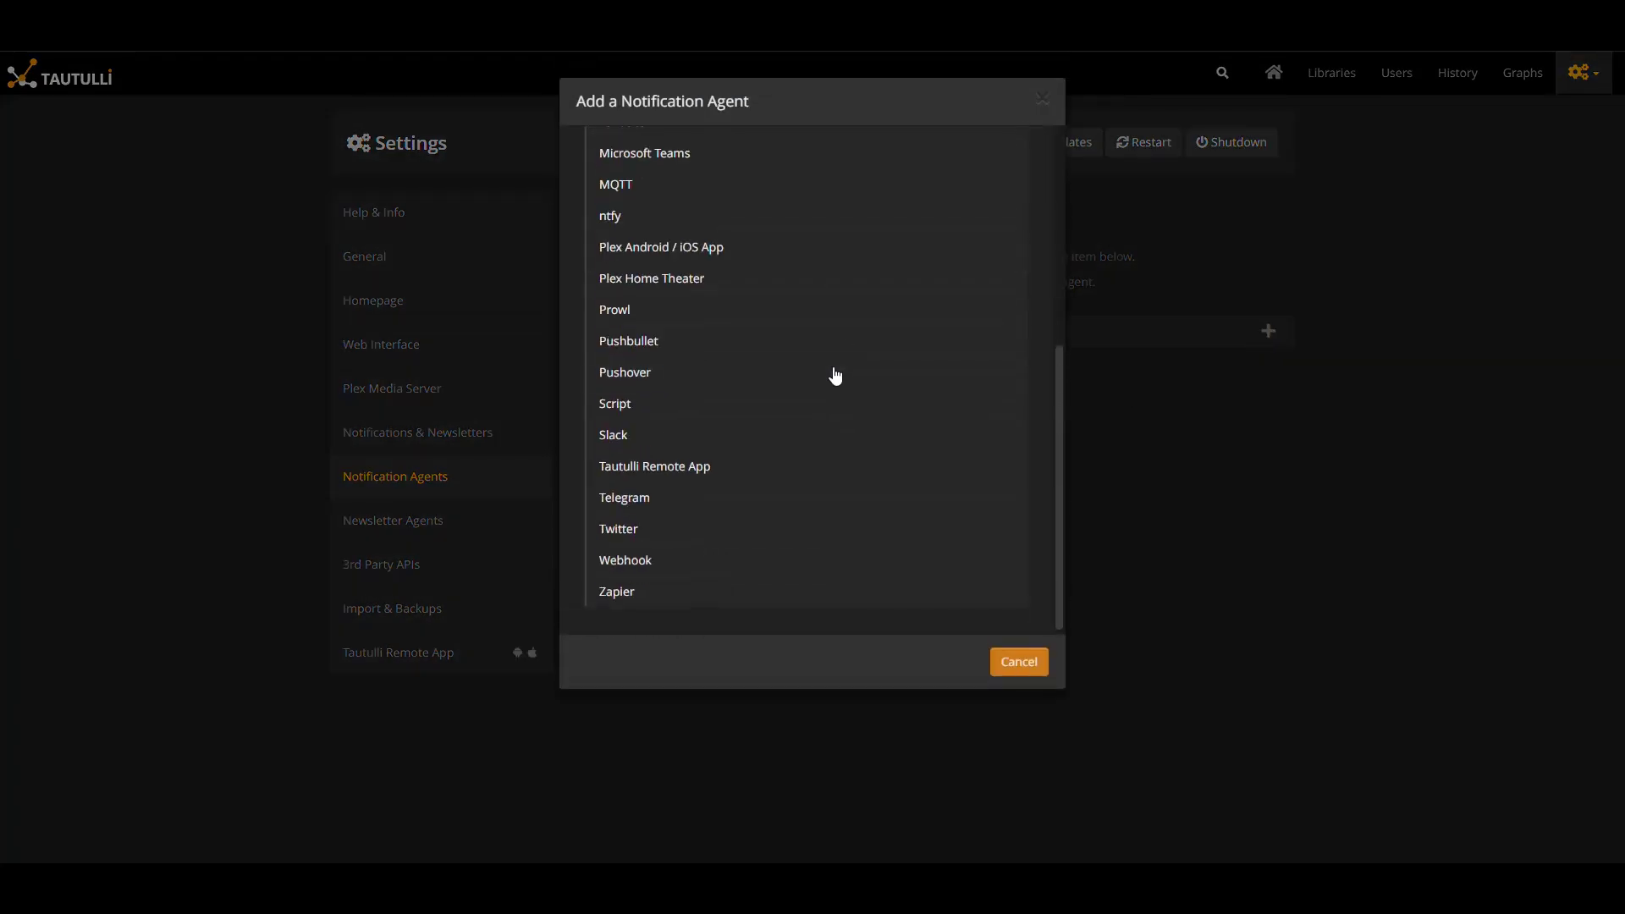
{"action": "scroll", "coordinate": [830, 373], "scroll_direction": "up", "scroll_amount": 5}
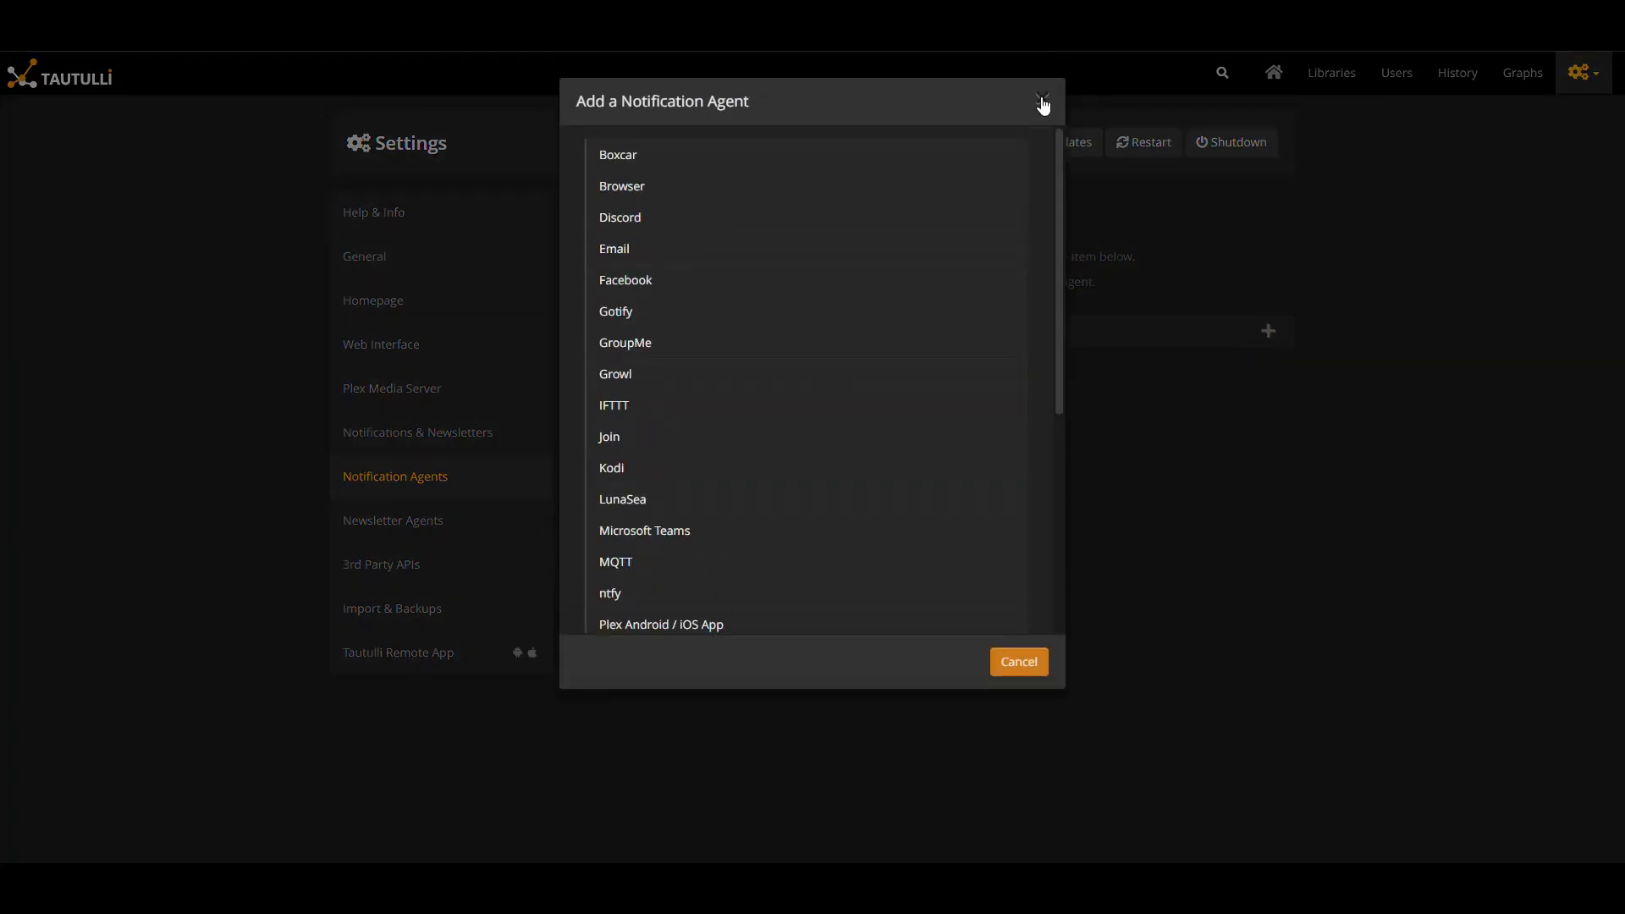
{"action": "left_click", "coordinate": [1044, 105]}
Browse the newsletter agent choices and close the list without adding any
{"action": "left_click", "coordinate": [392, 520]}
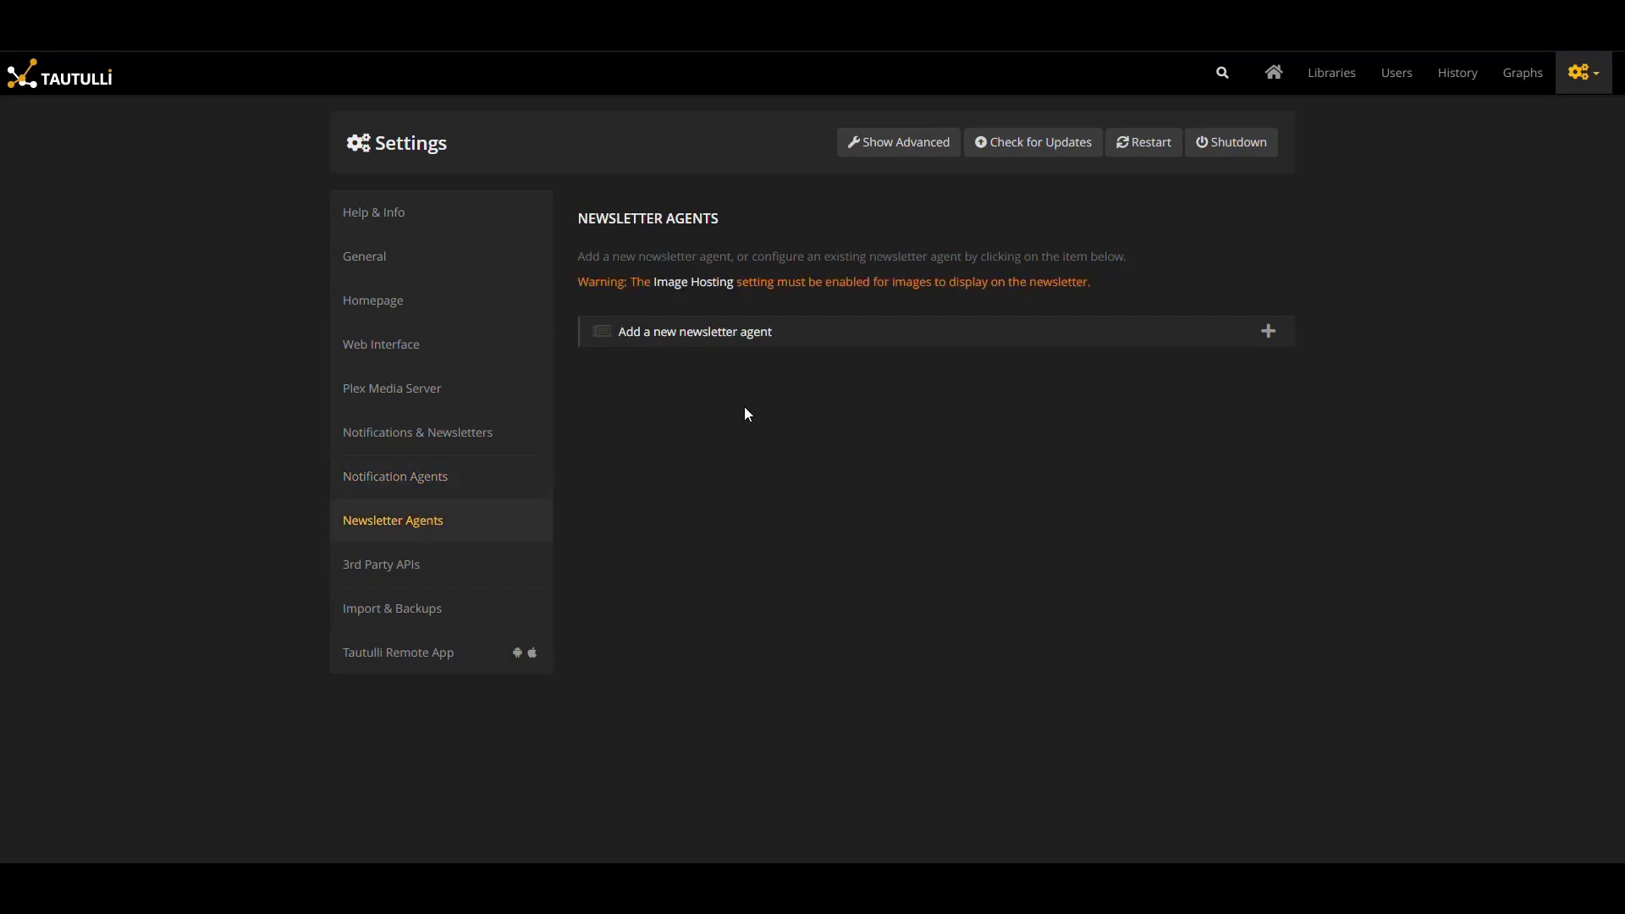
{"action": "left_click", "coordinate": [1272, 335]}
{"action": "left_click", "coordinate": [1060, 108]}
{"action": "left_click_drag", "start_coordinate": [735, 262], "coordinate": [579, 256]}
Check the 3rd Party APIs section, keeping Image Host set to Disabled
{"action": "left_click", "coordinate": [394, 565]}
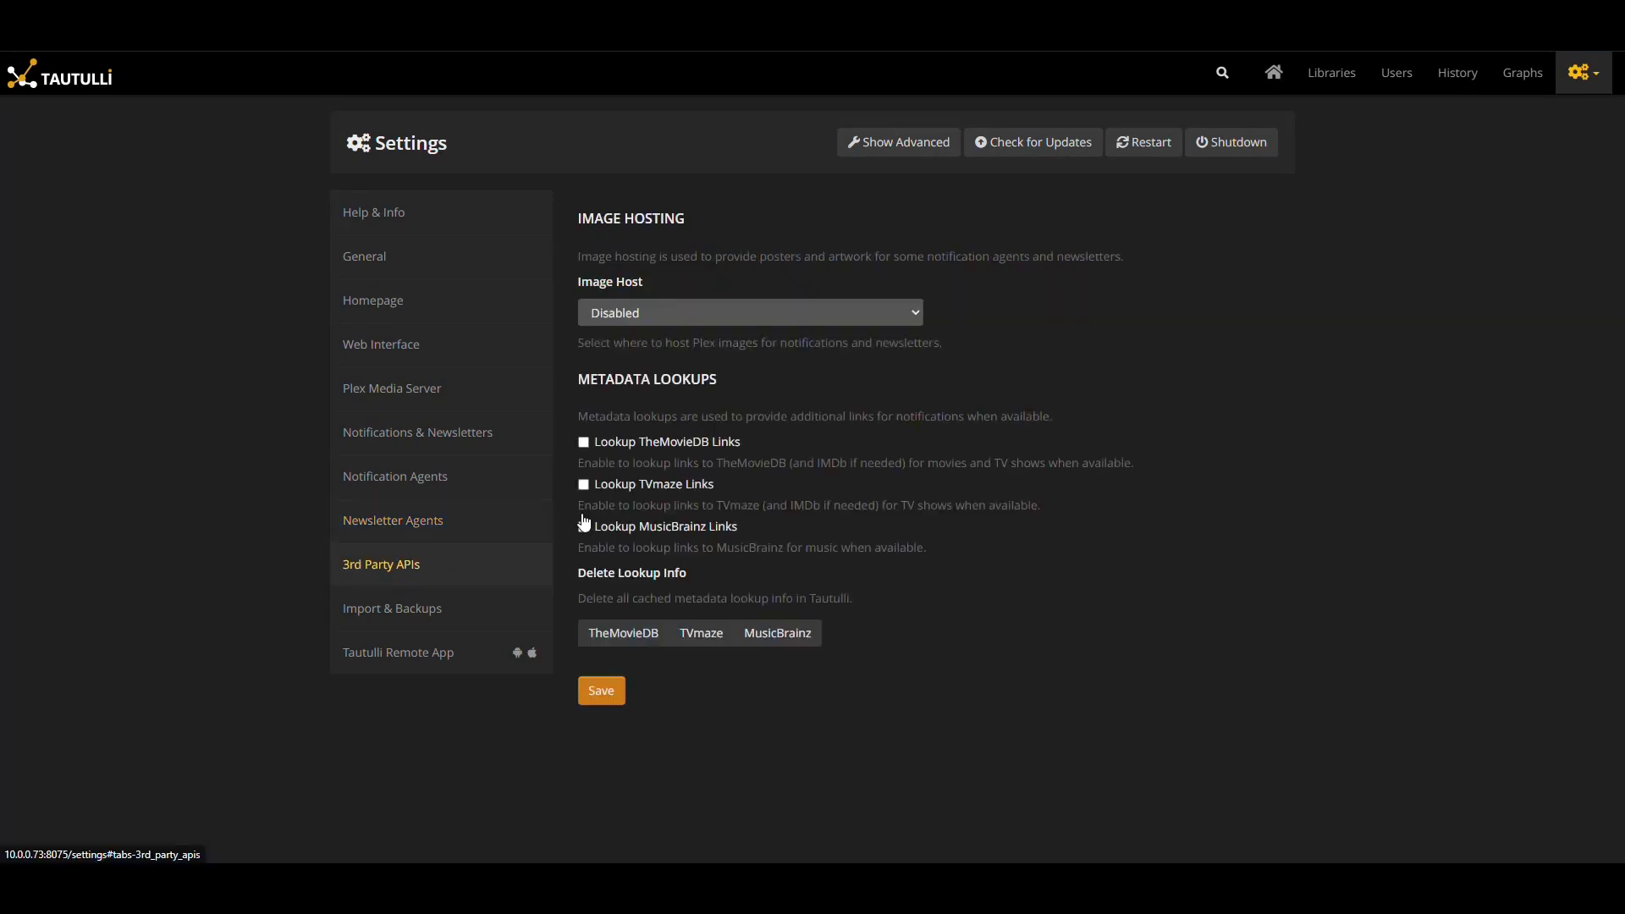
{"action": "left_click", "coordinate": [911, 311]}
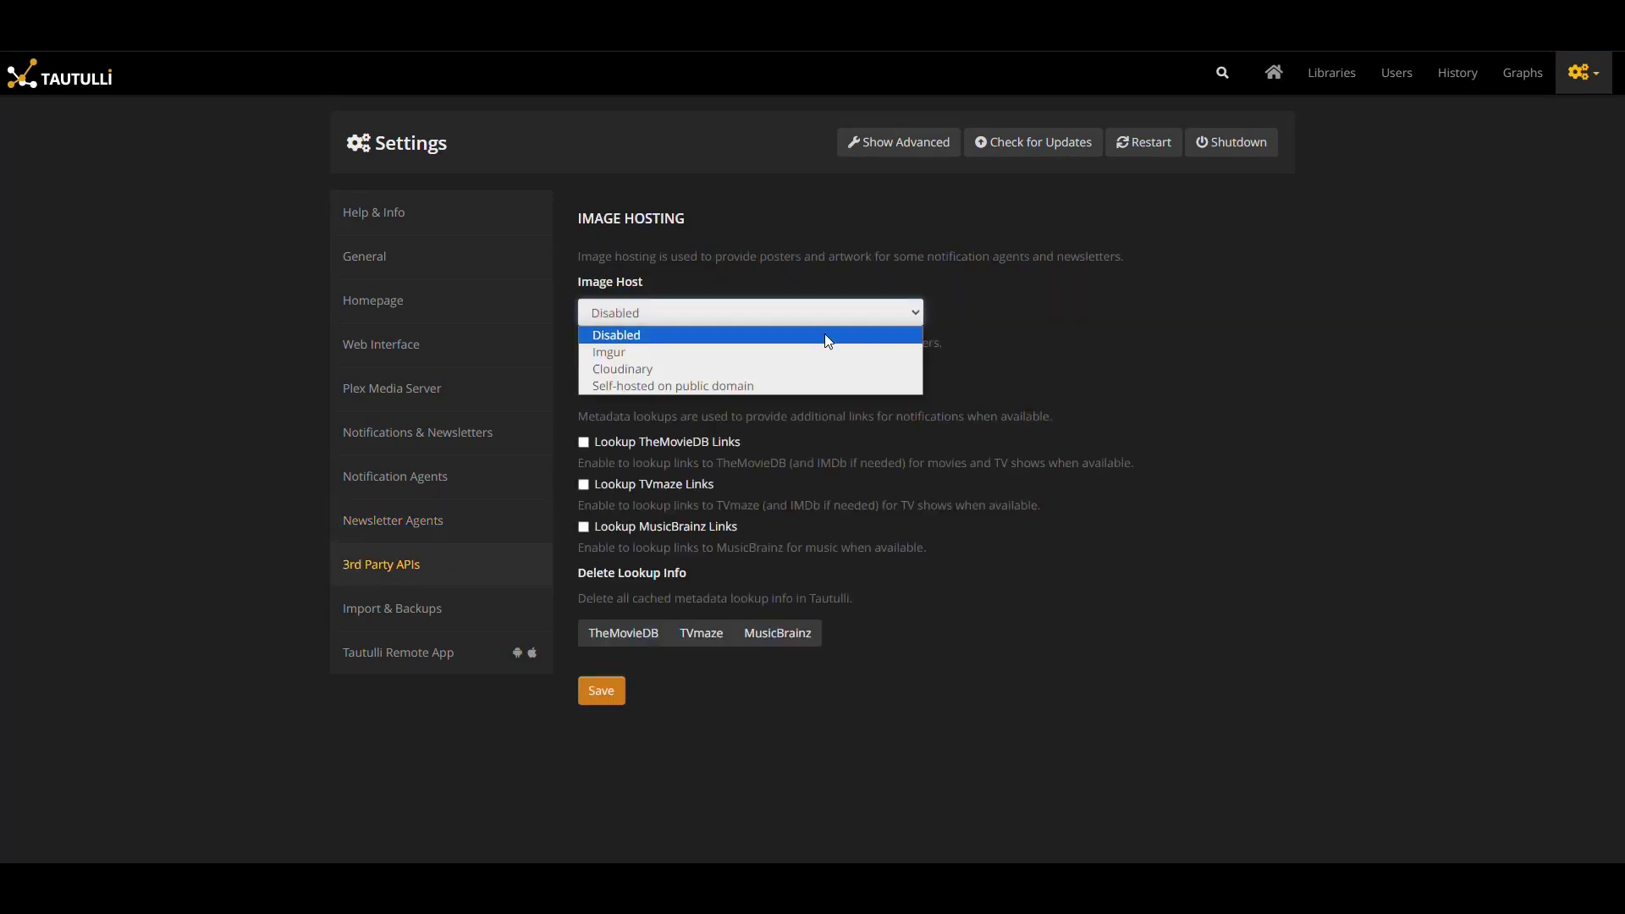
{"action": "left_click", "coordinate": [791, 335]}
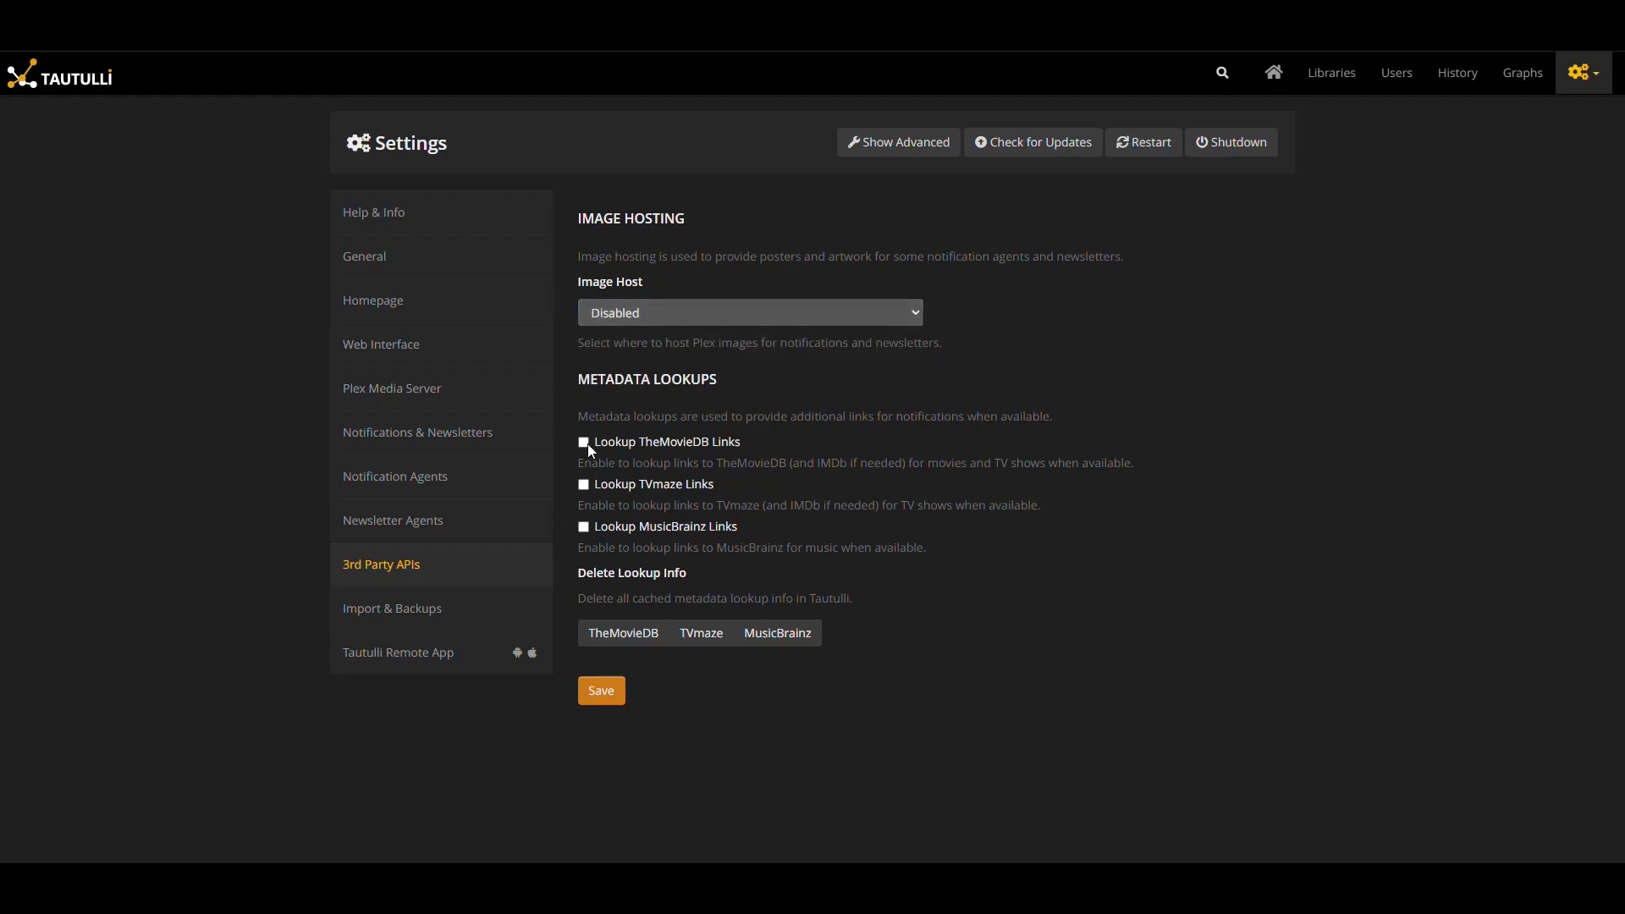
{"action": "left_click_drag", "start_coordinate": [727, 387], "coordinate": [579, 380]}
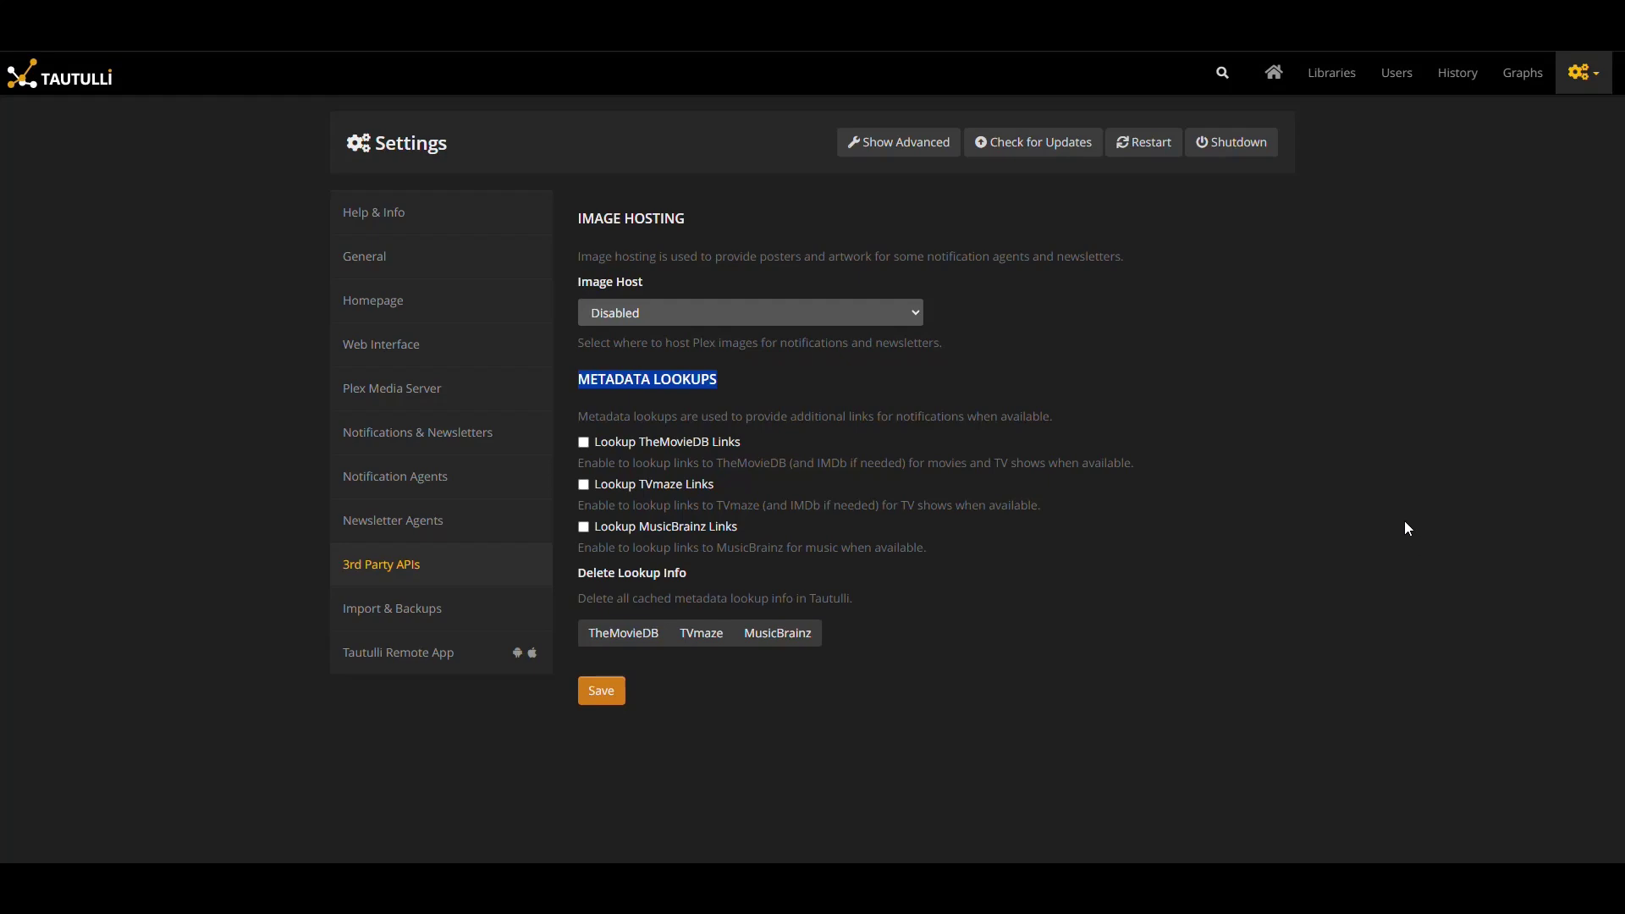
{"action": "left_click", "coordinate": [1117, 533]}
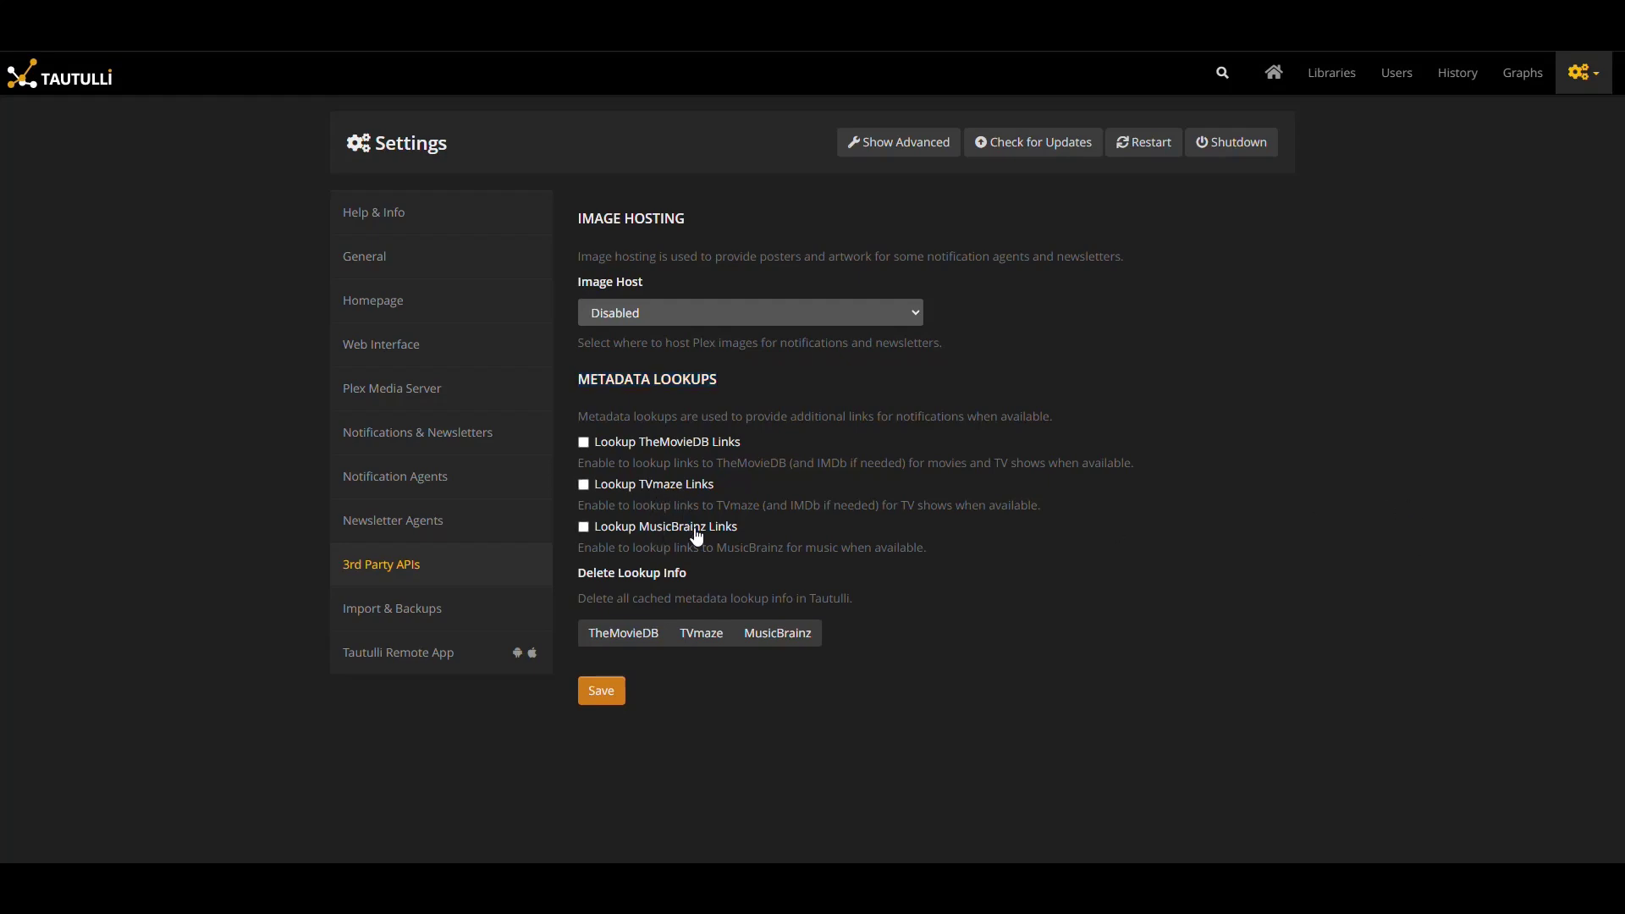
Look through the Import & Backups settings, including the /config/backups backup directory
{"action": "left_click", "coordinate": [399, 609]}
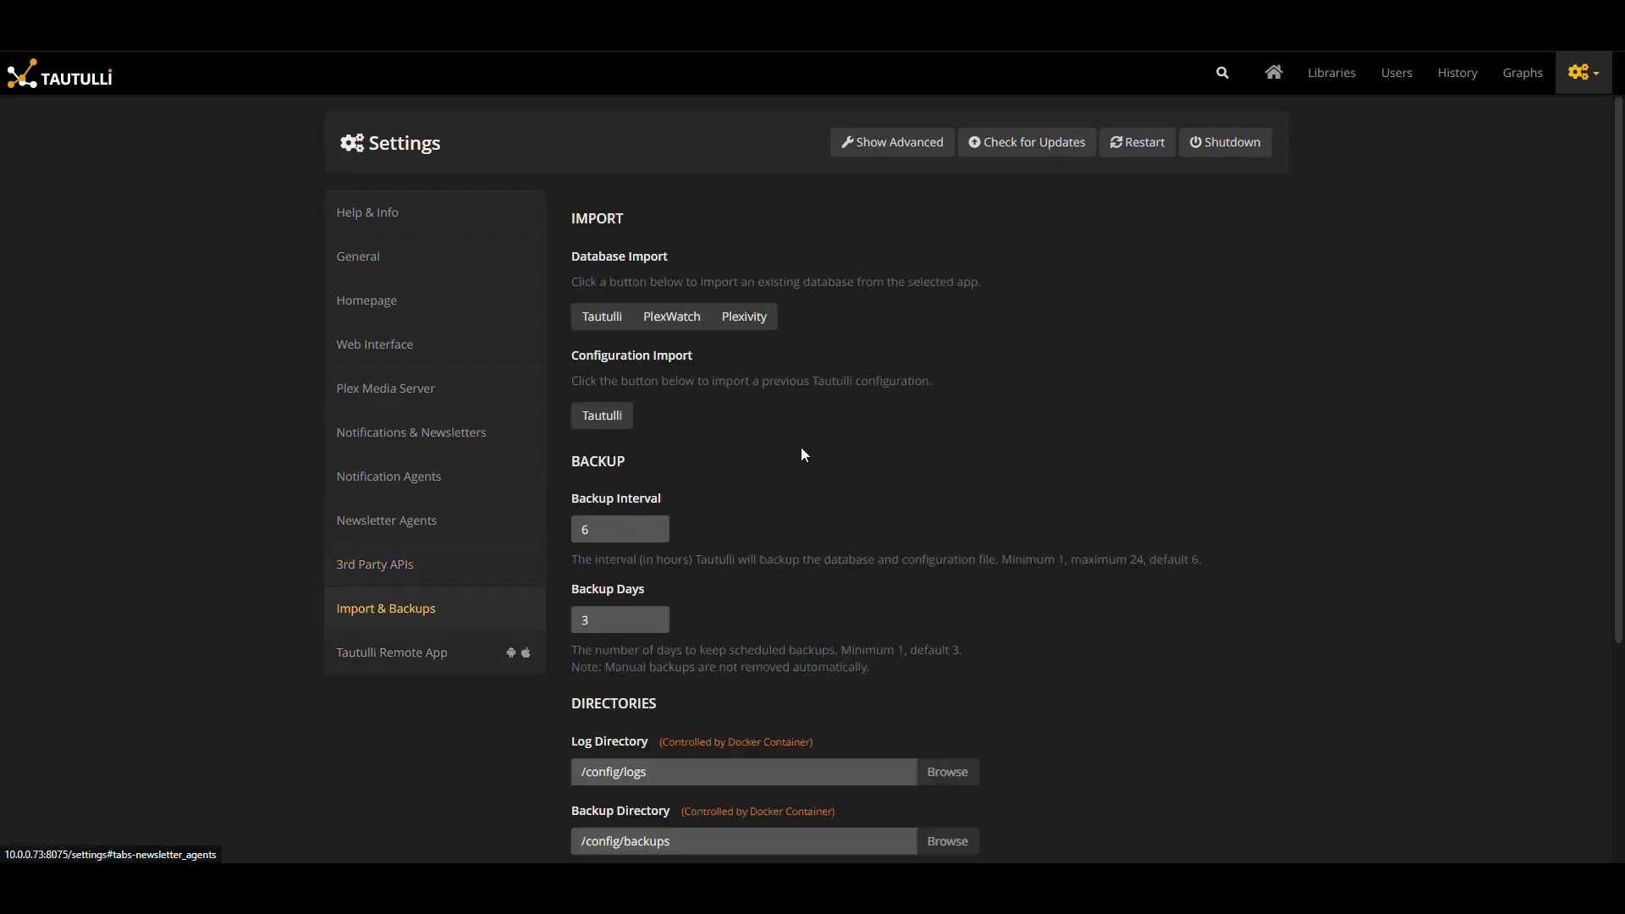
{"action": "scroll", "coordinate": [782, 375], "scroll_direction": "down", "scroll_amount": 2}
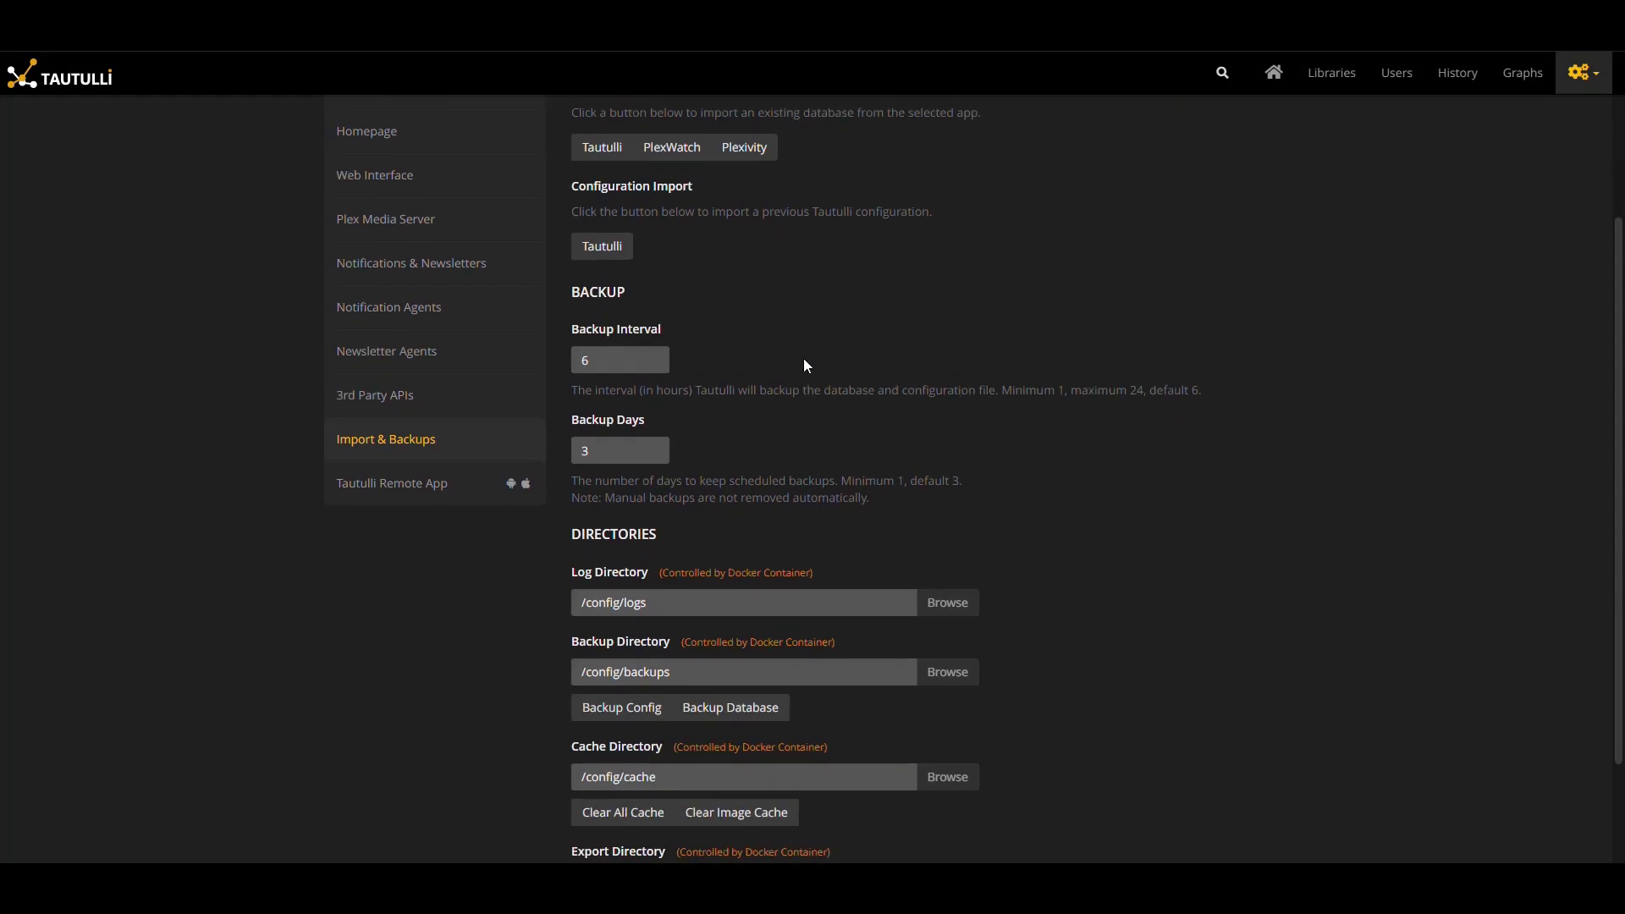
{"action": "scroll", "coordinate": [804, 366], "scroll_direction": "down", "scroll_amount": 2}
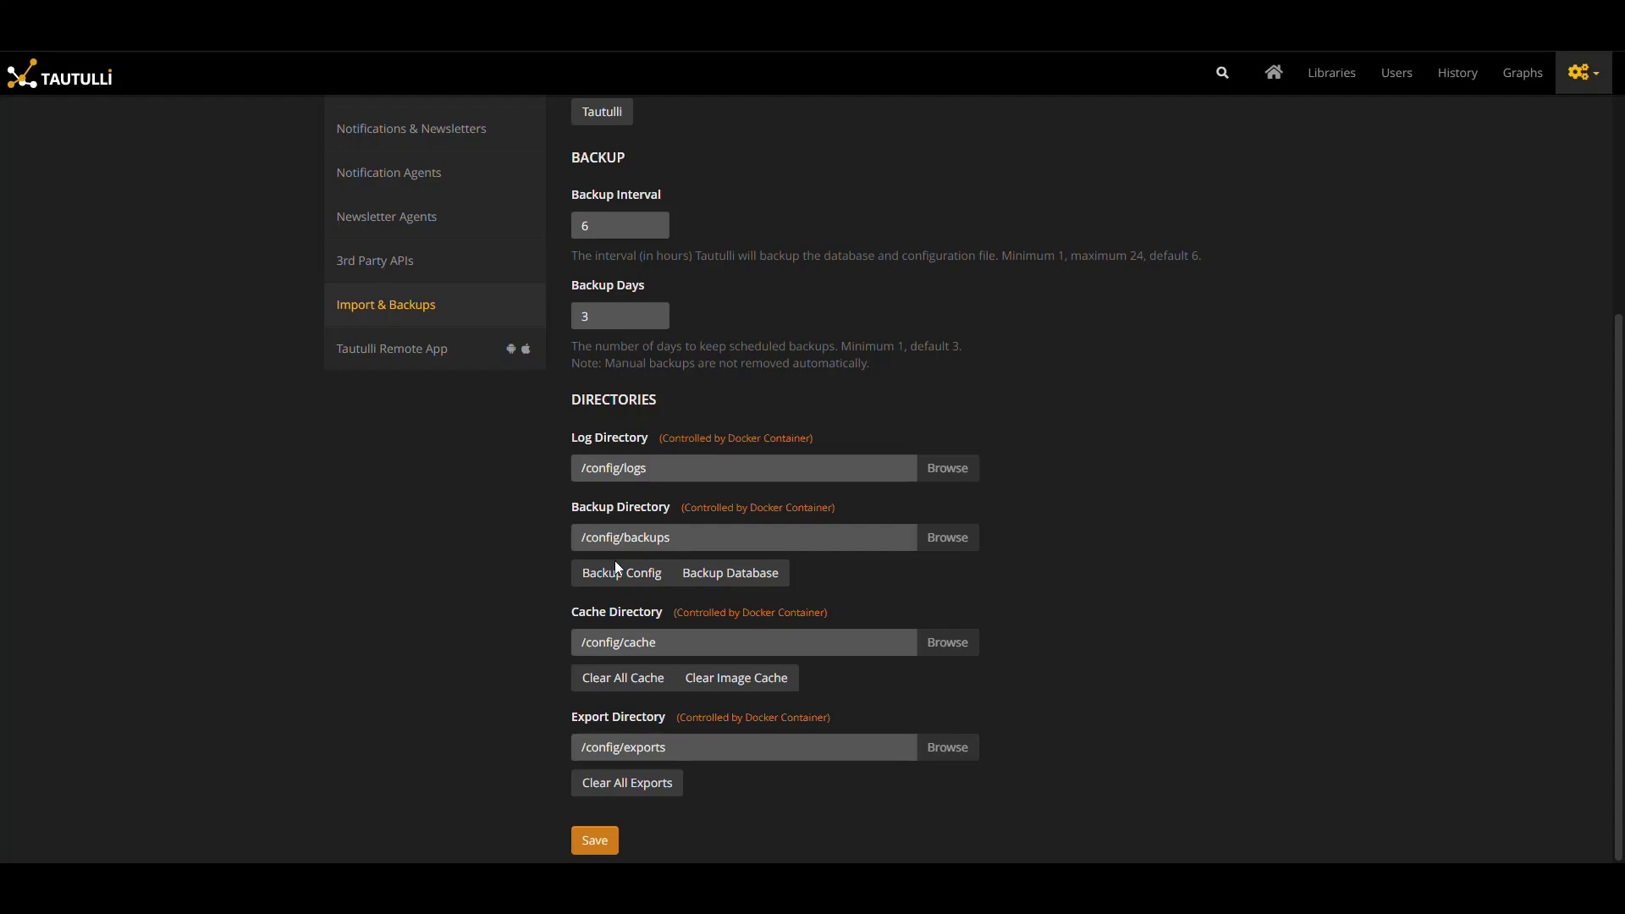
{"action": "mouse_move", "coordinate": [624, 538]}
{"action": "left_mouse_down"}
{"action": "mouse_move", "coordinate": [567, 547]}
{"action": "mouse_move", "coordinate": [704, 537]}
{"action": "mouse_move", "coordinate": [657, 541]}
{"action": "left_mouse_up"}
{"action": "left_click_drag", "start_coordinate": [556, 546], "coordinate": [693, 537]}
{"action": "left_click", "coordinate": [694, 538]}
{"action": "scroll", "coordinate": [770, 468], "scroll_direction": "up", "scroll_amount": 5}
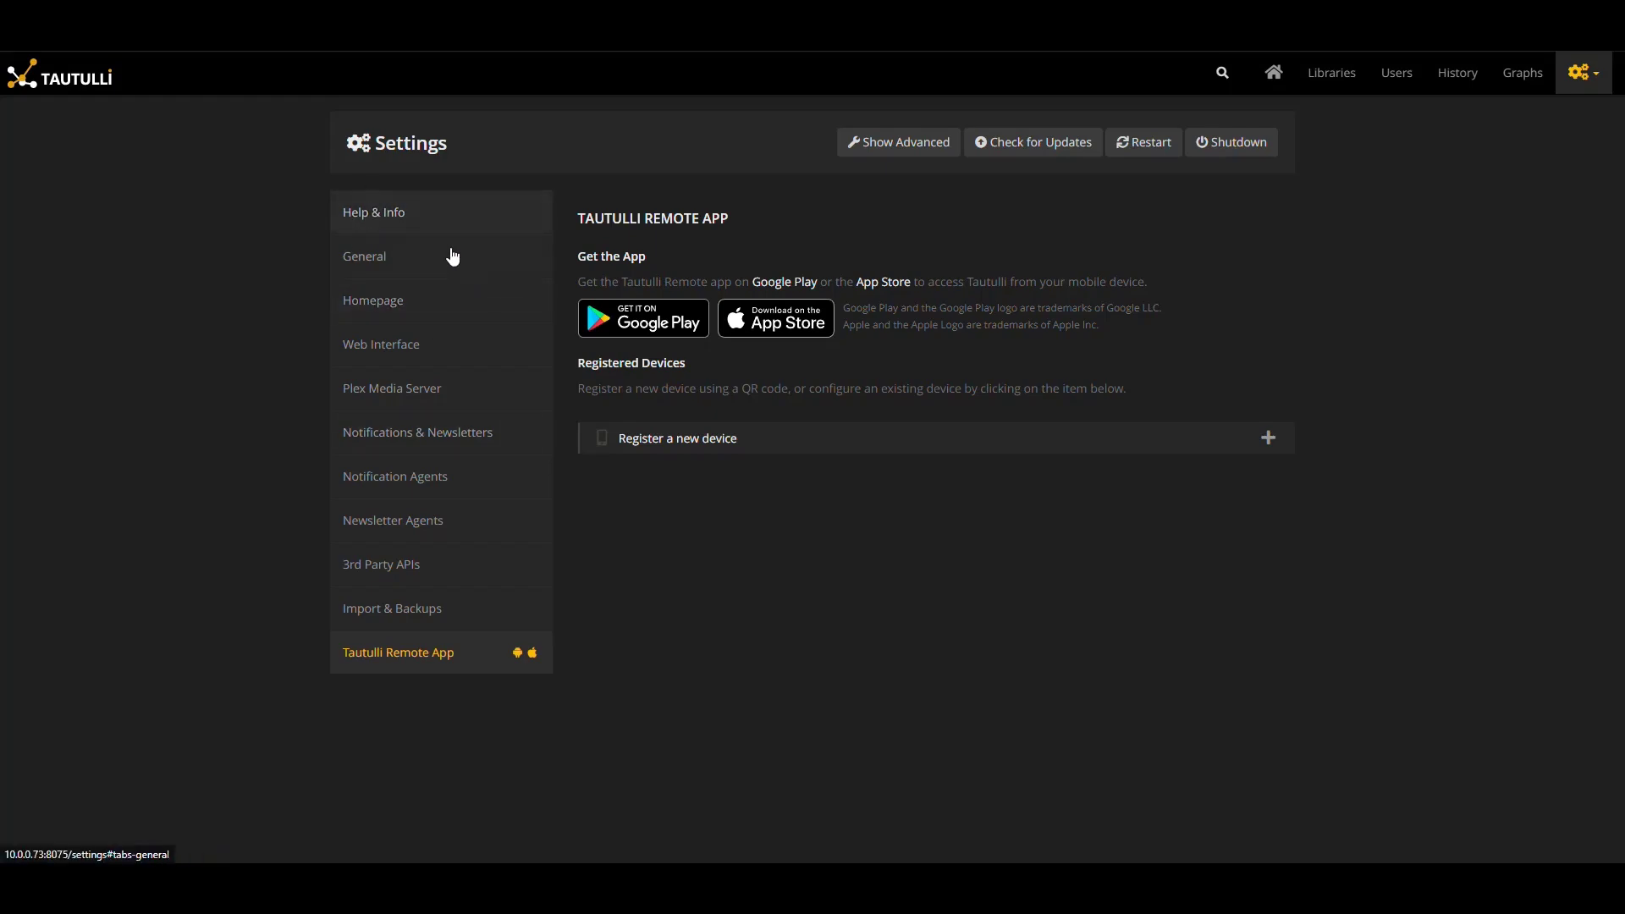
Scroll through Help & Info to view version v2.14.4 and the configuration details
{"action": "left_click", "coordinate": [385, 213]}
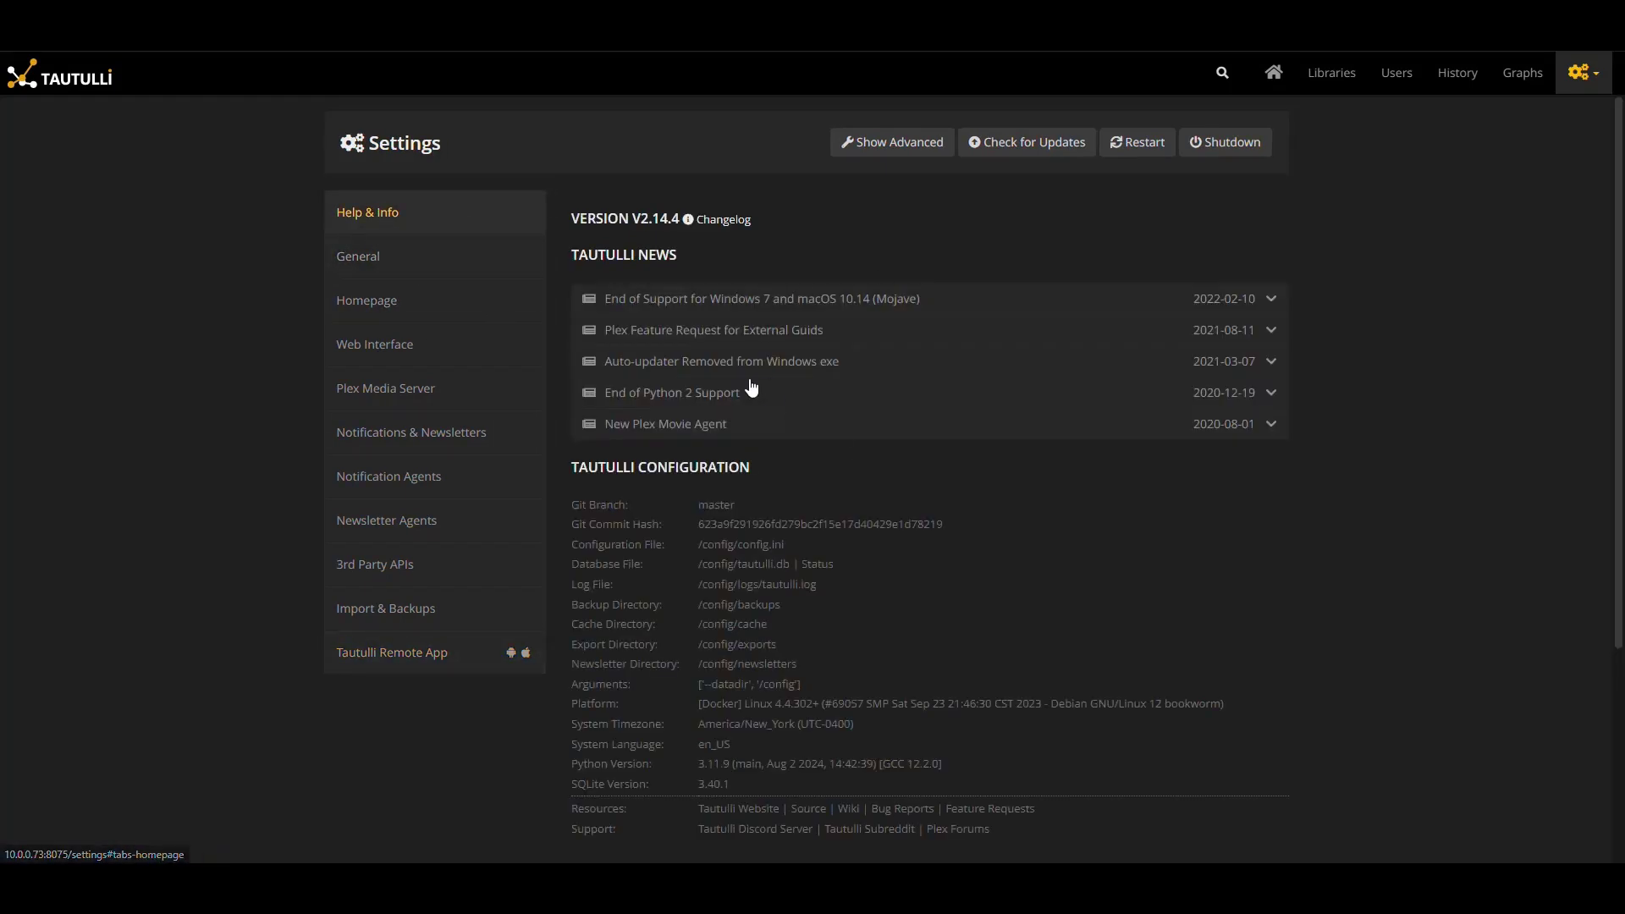
{"action": "scroll", "coordinate": [803, 529], "scroll_direction": "down", "scroll_amount": 4}
{"action": "scroll", "coordinate": [803, 529], "scroll_direction": "up", "scroll_amount": 4}
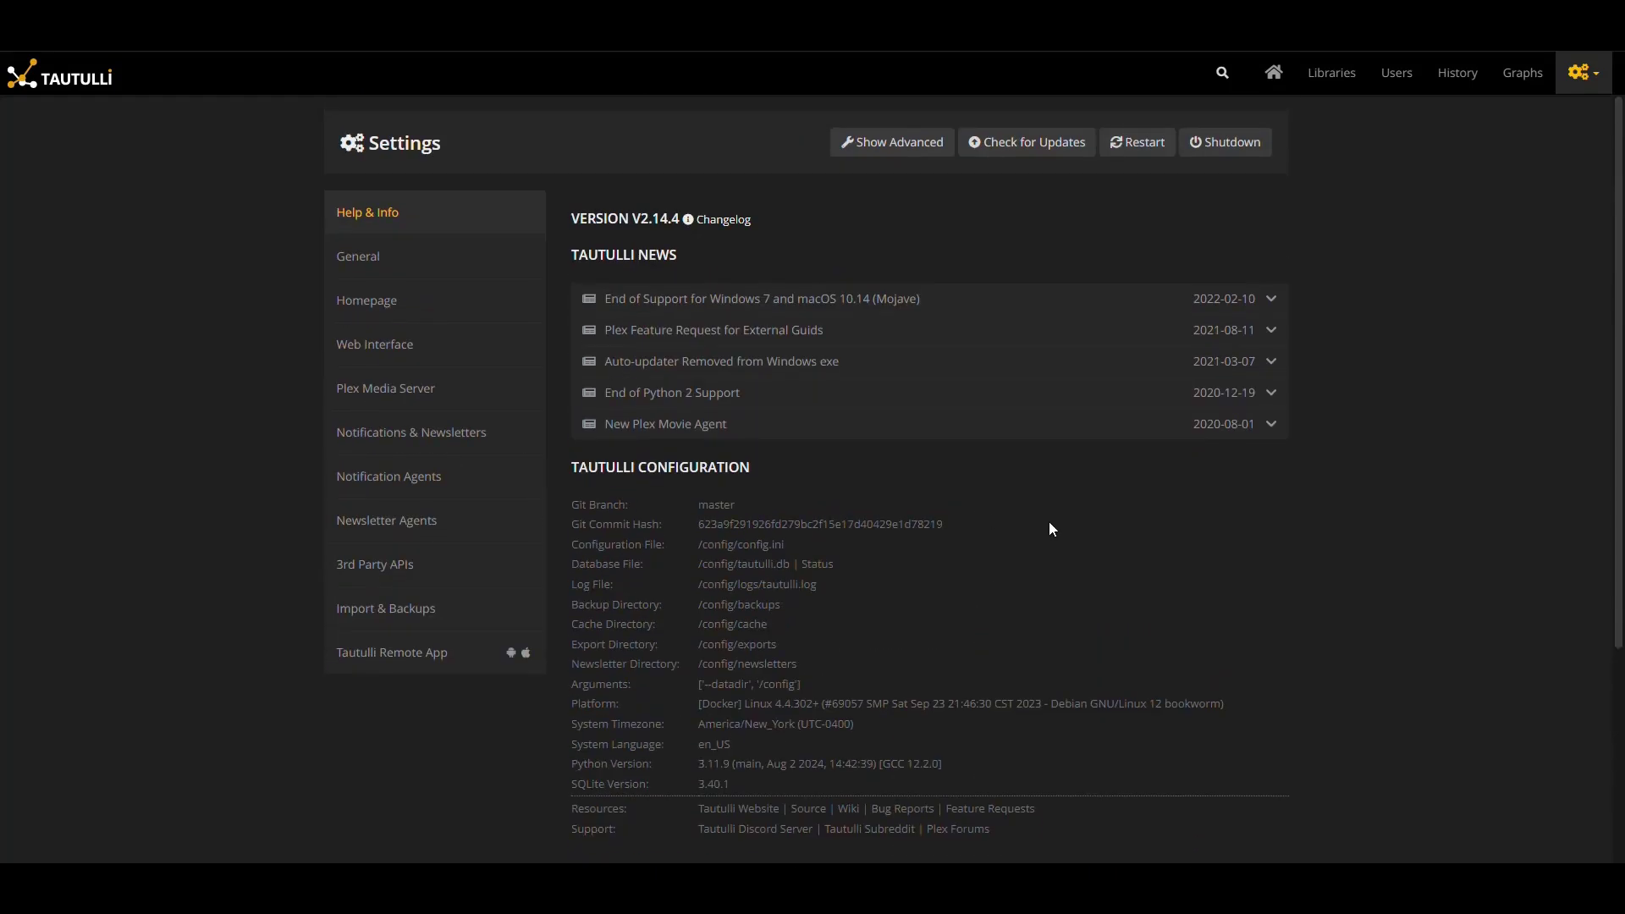
{"action": "scroll", "coordinate": [1073, 518], "scroll_direction": "down", "scroll_amount": 4}
{"action": "scroll", "coordinate": [1099, 519], "scroll_direction": "up", "scroll_amount": 4}
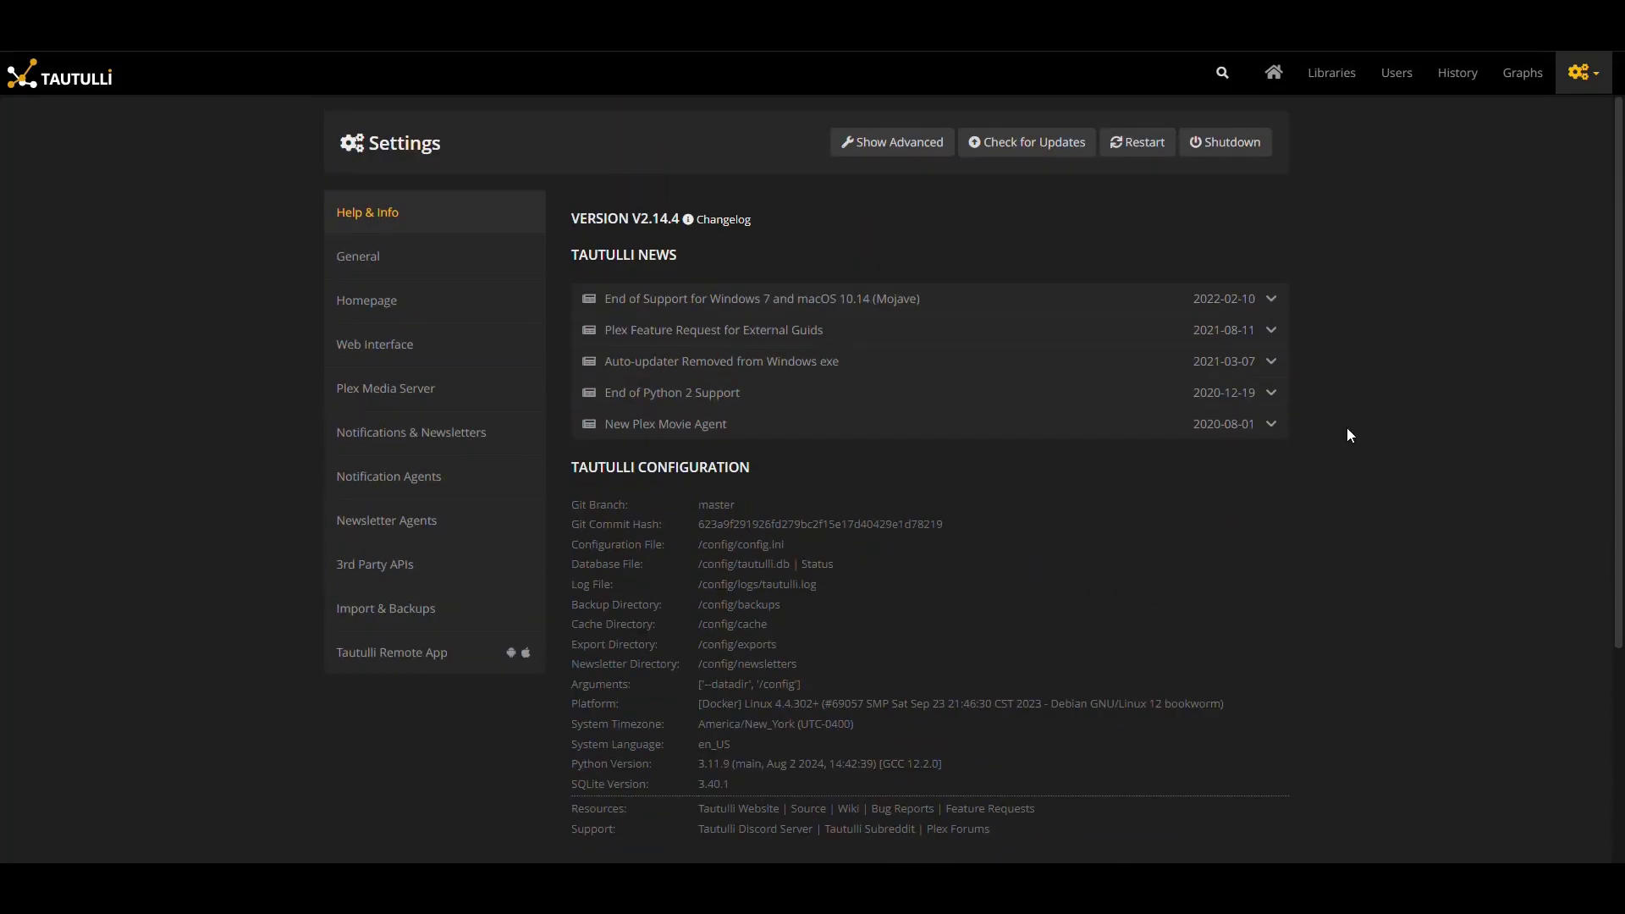